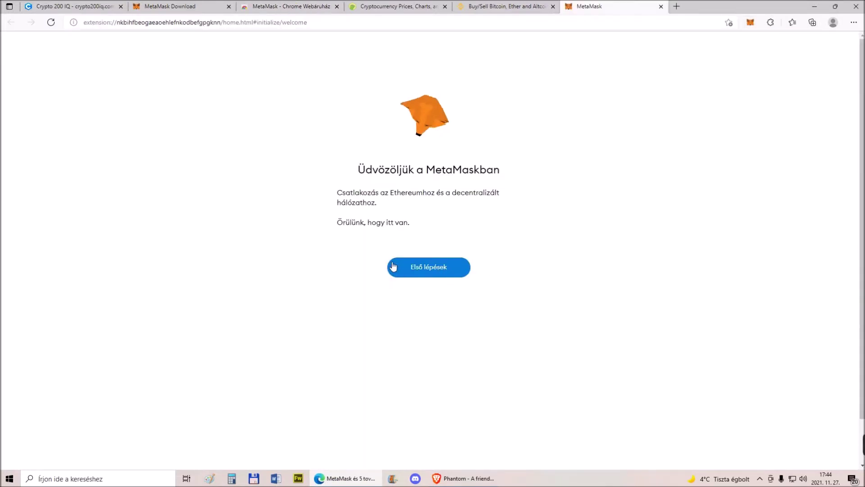
Start a new MetaMask wallet, accept the terms, and create it with a confirmed password
{"action": "left_click", "coordinate": [427, 274]}
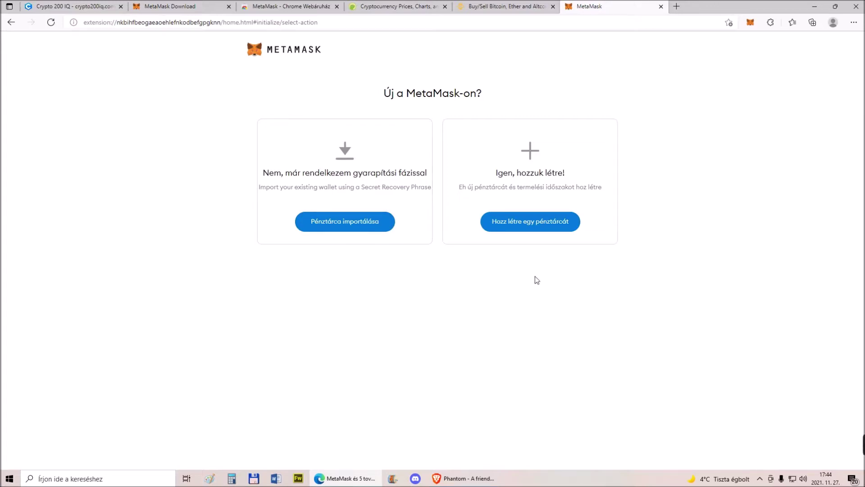
{"action": "left_click", "coordinate": [524, 231]}
{"action": "left_click", "coordinate": [404, 290]}
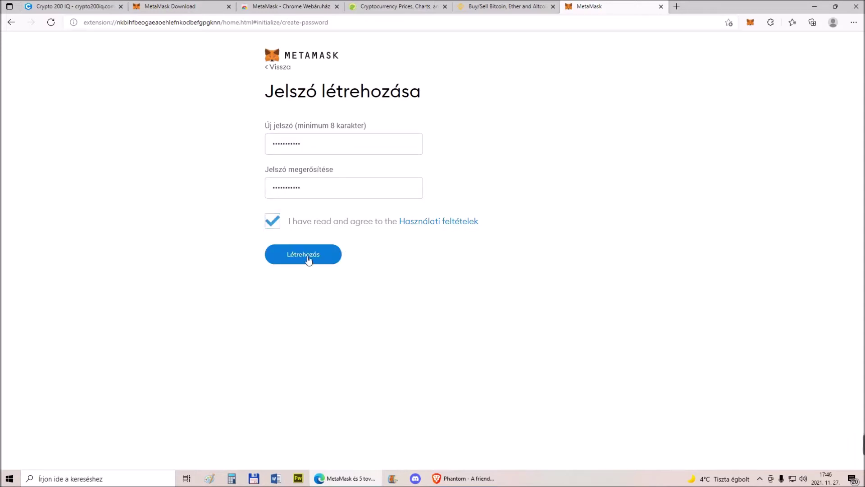
{"action": "left_click", "coordinate": [308, 258]}
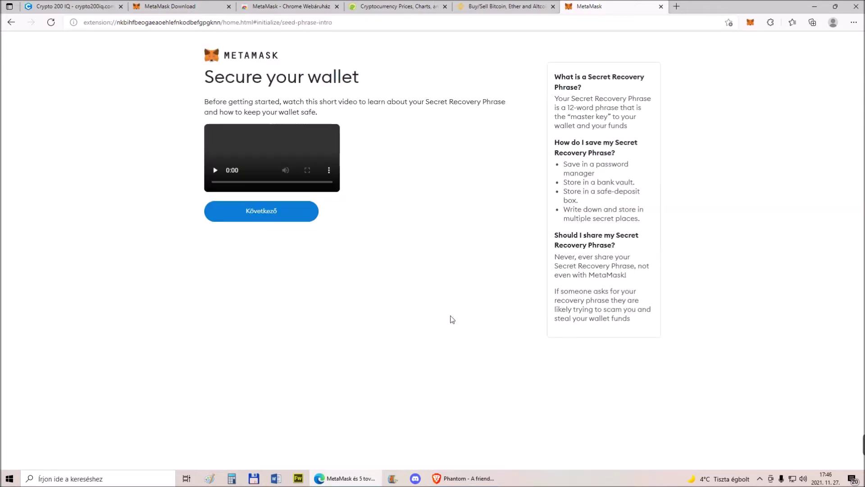
Skip through the intro video, then reveal and select the 12-word secret recovery phrase
{"action": "left_click", "coordinate": [215, 280]}
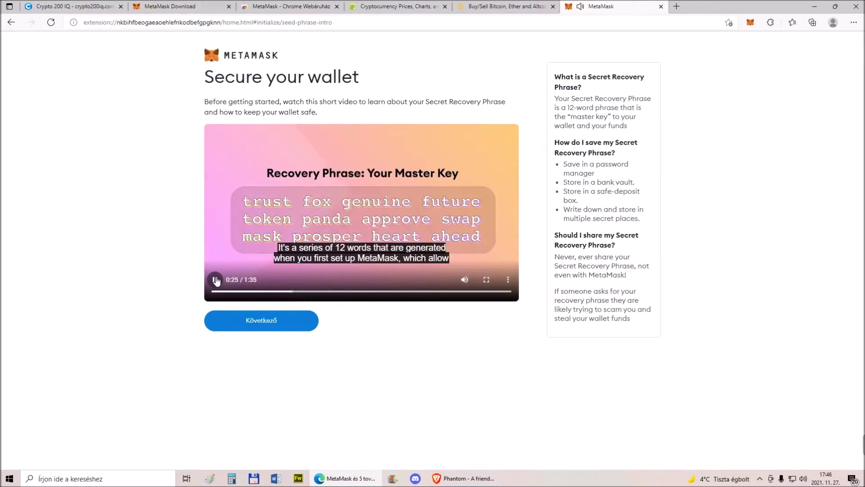
{"action": "left_click", "coordinate": [215, 279]}
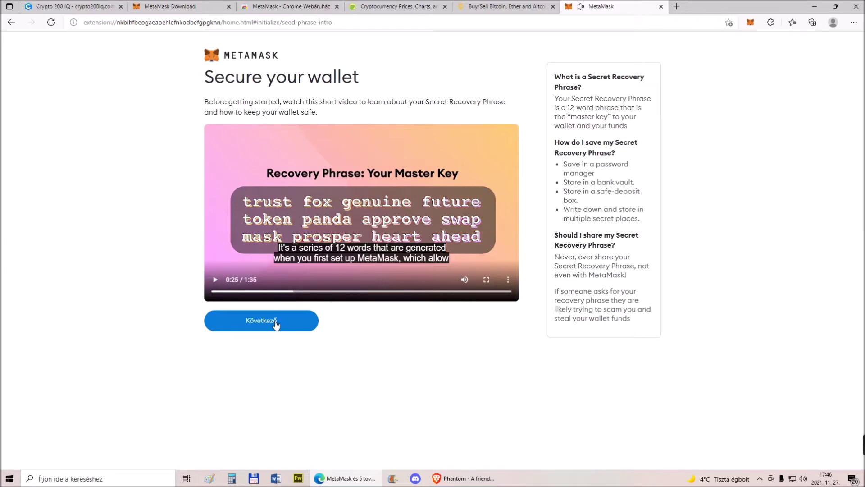
{"action": "left_click", "coordinate": [275, 322]}
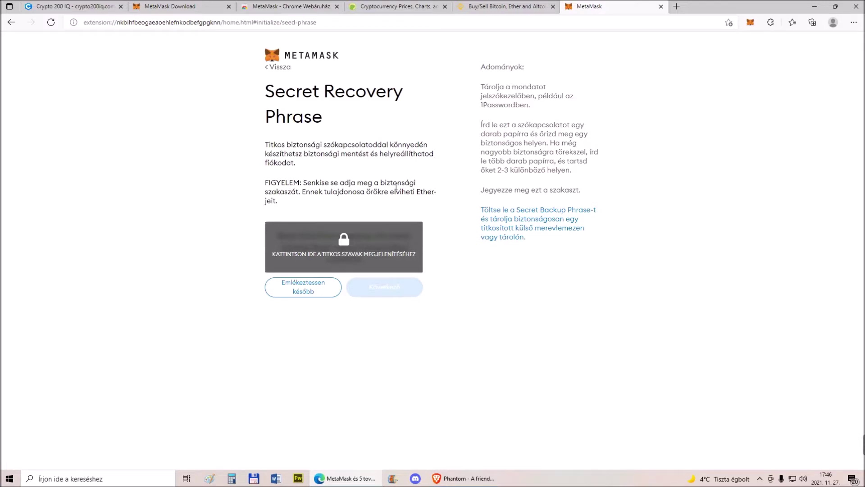
{"action": "left_click", "coordinate": [319, 255]}
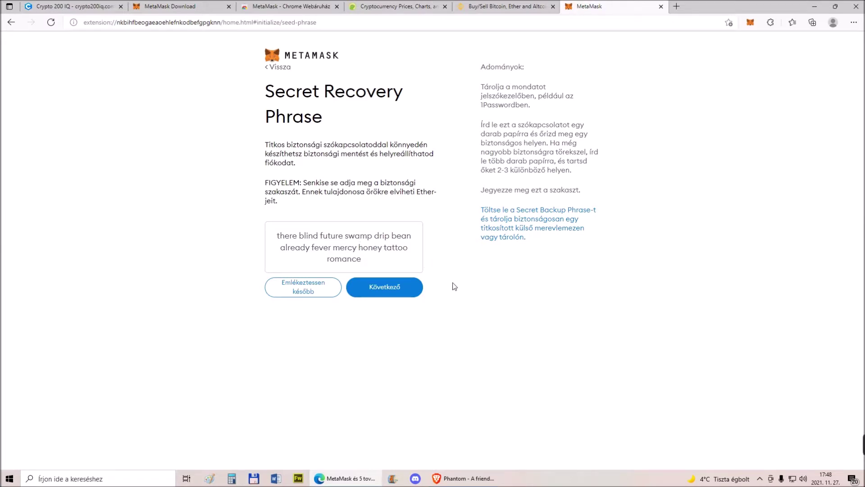
{"action": "left_click", "coordinate": [348, 270]}
Confirm the 12 recovery words in order using the Notepad list and finish wallet setup
{"action": "left_click", "coordinate": [392, 290]}
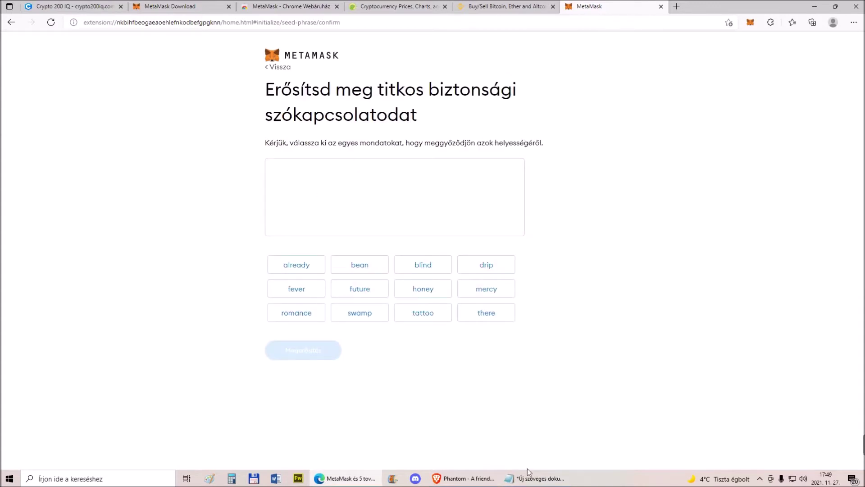
{"action": "mouse_move", "coordinate": [539, 482]}
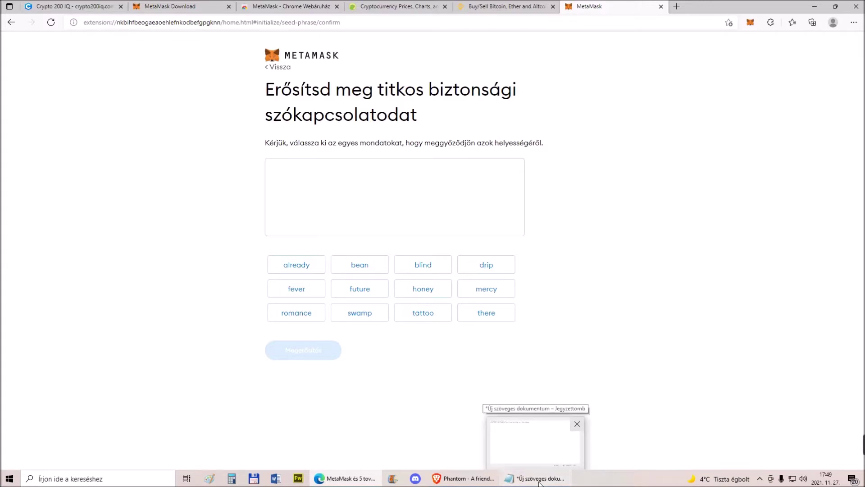
{"action": "left_click", "coordinate": [539, 478]}
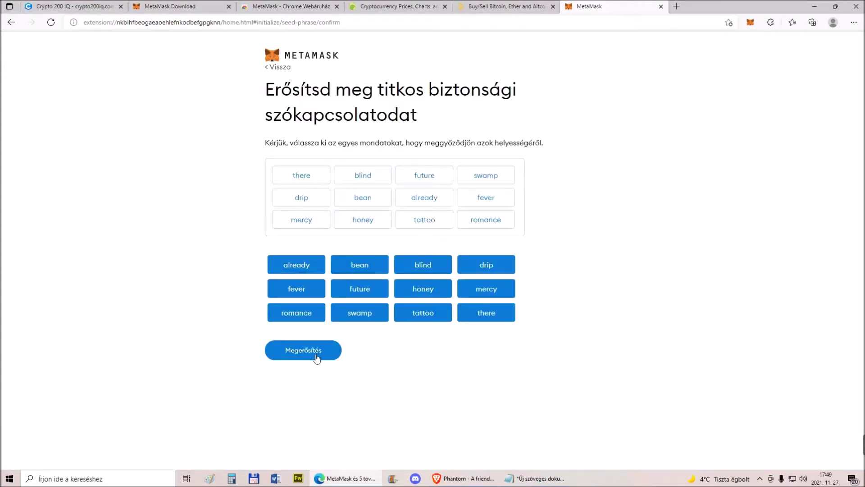
{"action": "left_click", "coordinate": [315, 356]}
{"action": "left_click", "coordinate": [266, 314]}
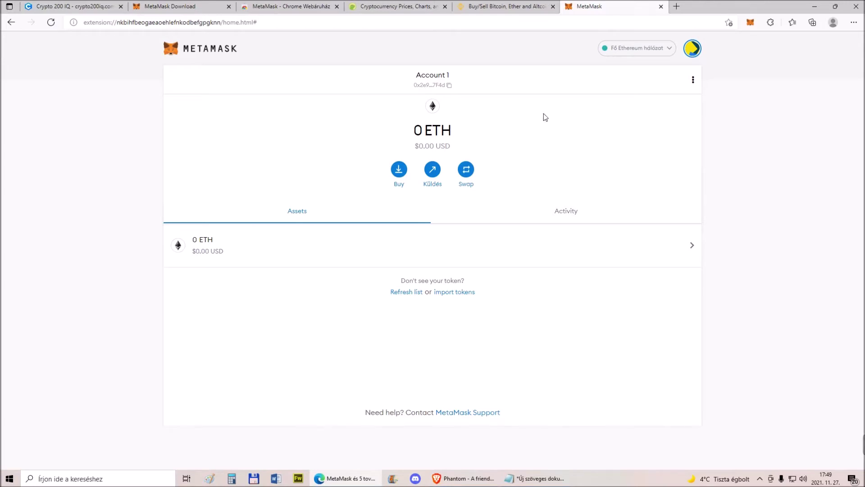
Browse the network and account lists, then open the Swap form
{"action": "left_click", "coordinate": [653, 52]}
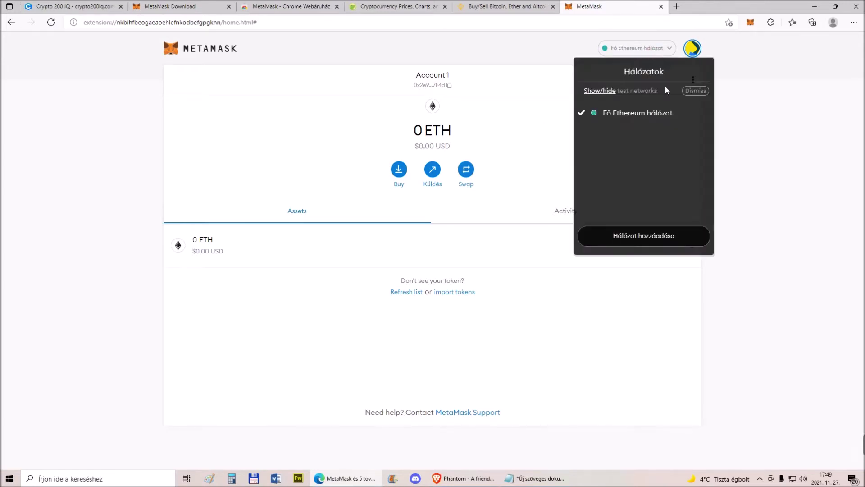
{"action": "left_click", "coordinate": [756, 96]}
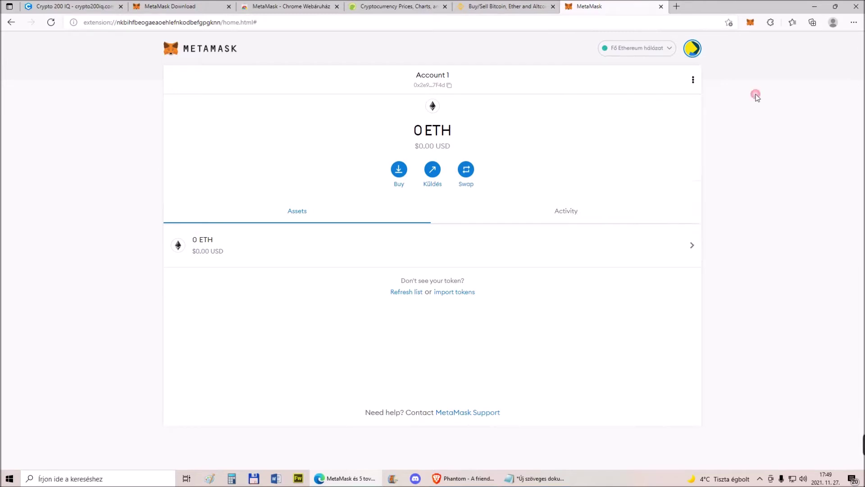
{"action": "left_click", "coordinate": [690, 47]}
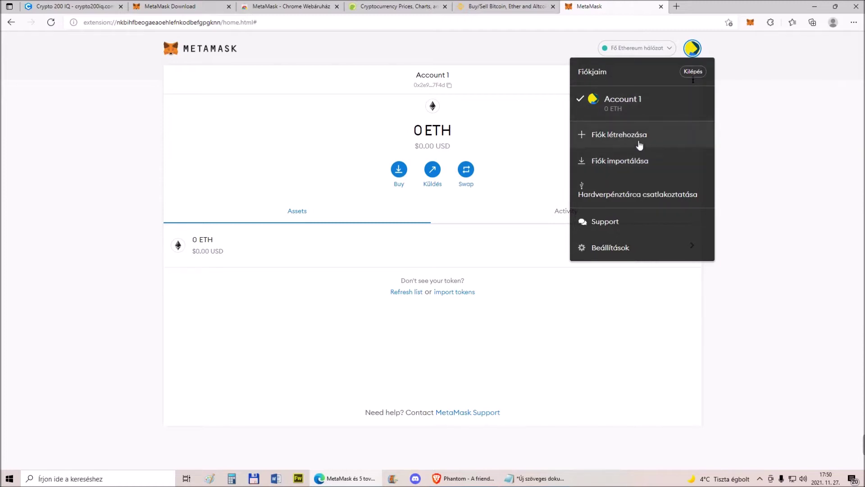
{"action": "left_click", "coordinate": [513, 51]}
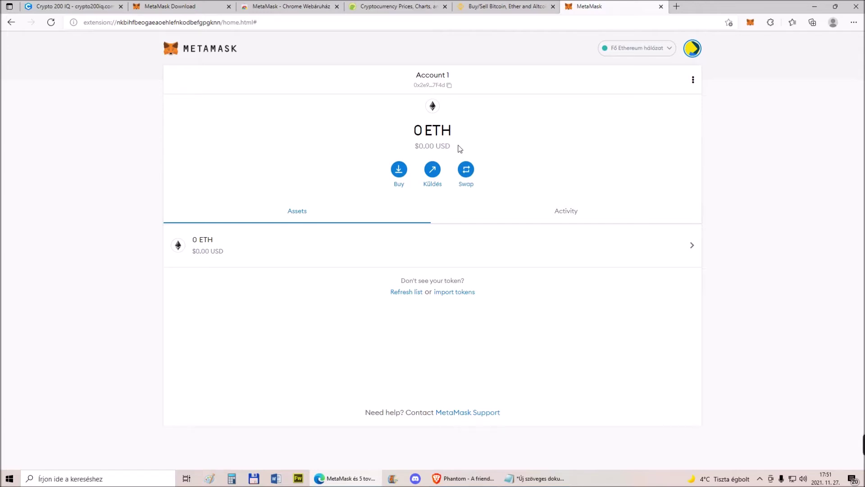
{"action": "left_click", "coordinate": [466, 169]}
Choose UNI to receive at 2% slippage, cancel the swap, then check Activity and return to Assets
{"action": "left_click", "coordinate": [492, 207]}
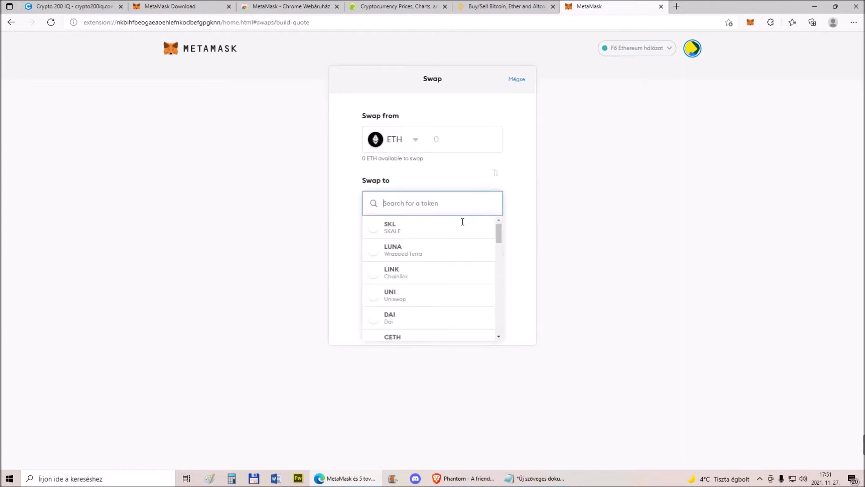
{"action": "left_click", "coordinate": [398, 278]}
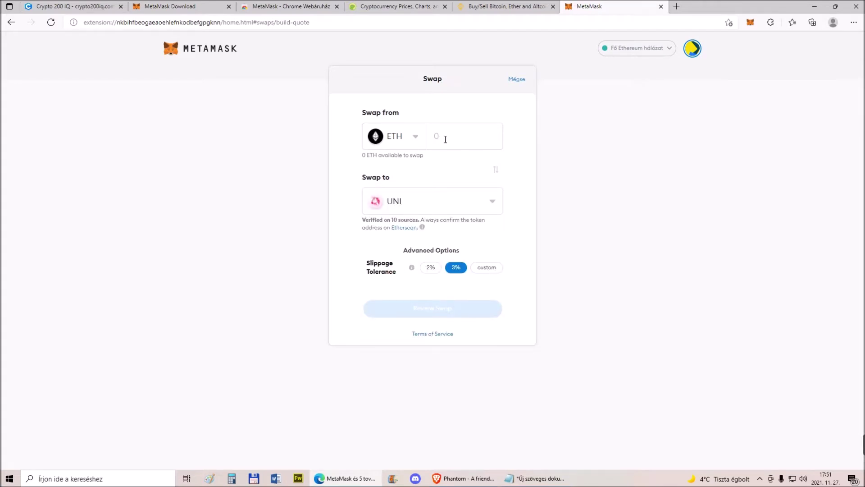
{"action": "left_click", "coordinate": [435, 274]}
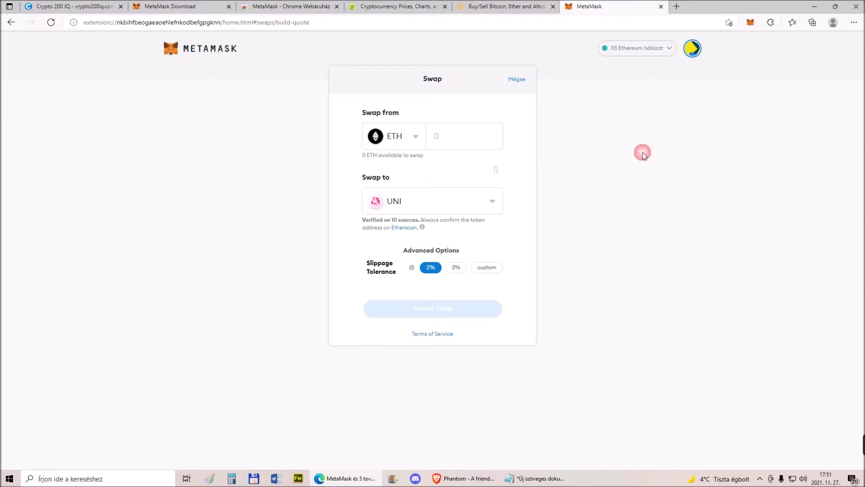
{"action": "left_click", "coordinate": [518, 82]}
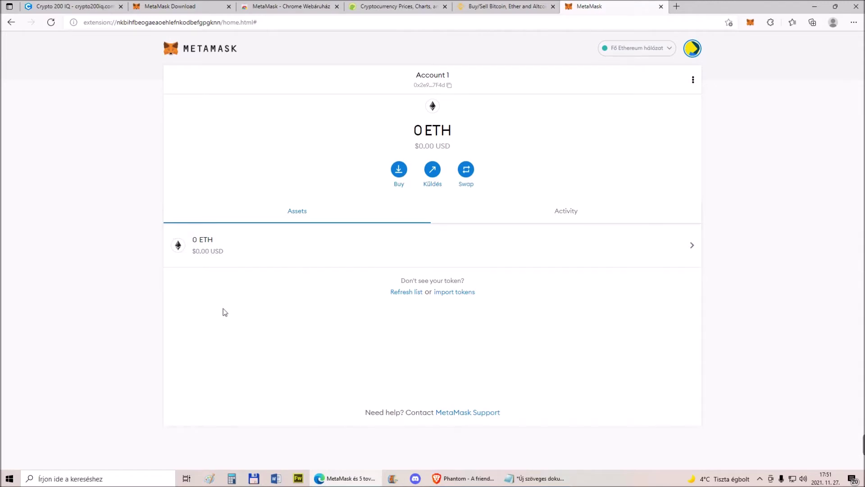
{"action": "left_click", "coordinate": [568, 211]}
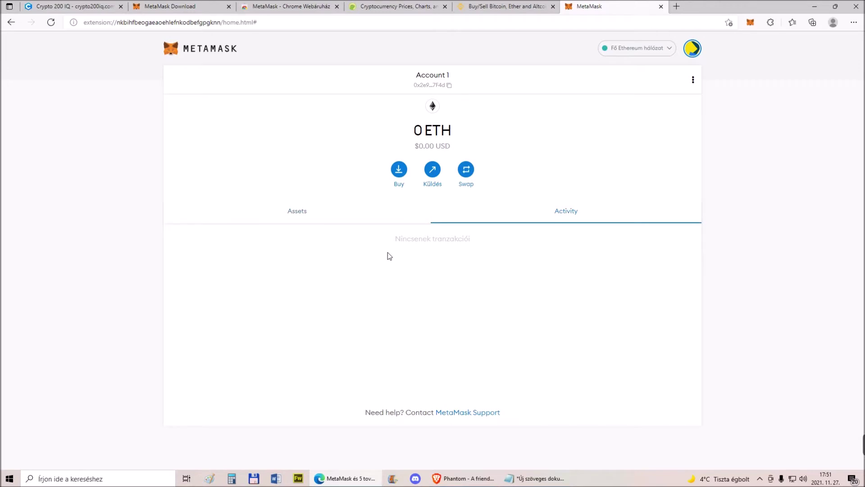
{"action": "left_click", "coordinate": [298, 215]}
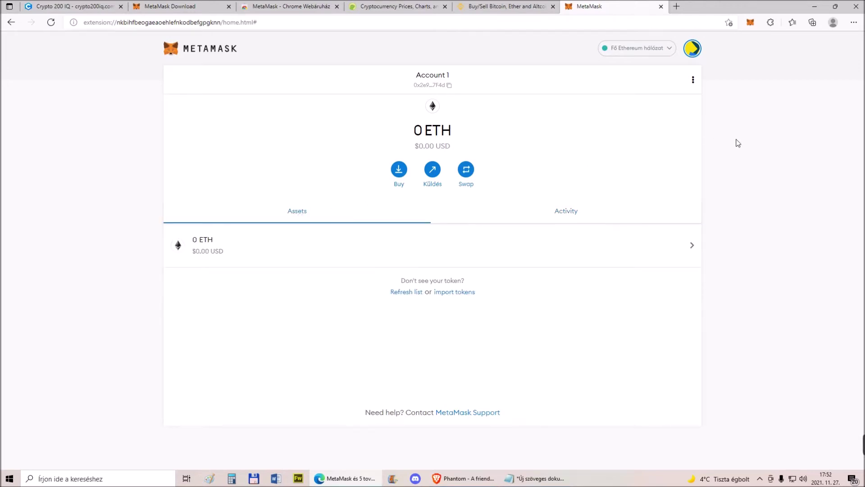
Close the wallet tab, reopen MetaMask from the toolbar popup, and expand it into a full tab
{"action": "left_click", "coordinate": [661, 6]}
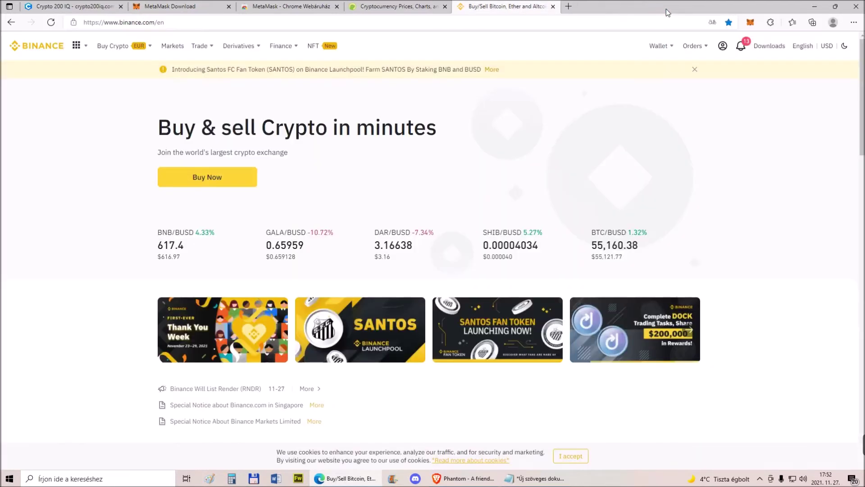
{"action": "left_click", "coordinate": [751, 23]}
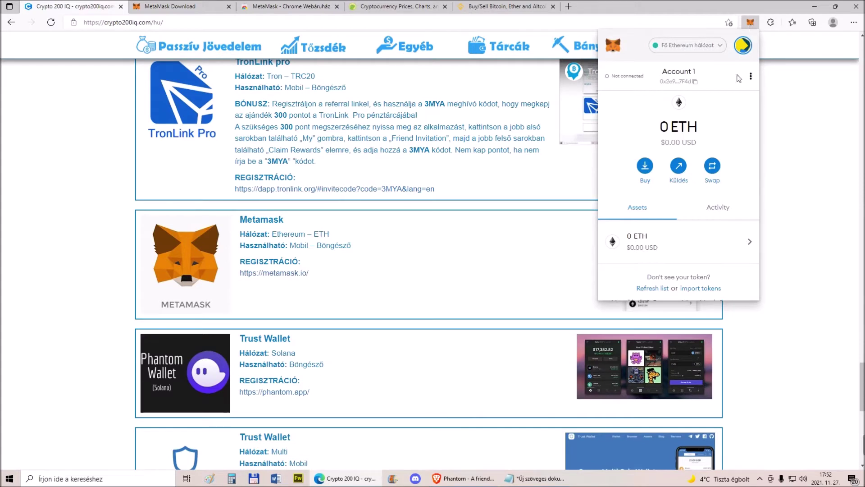
{"action": "scroll", "coordinate": [684, 132], "scroll_direction": "down", "scroll_amount": 1}
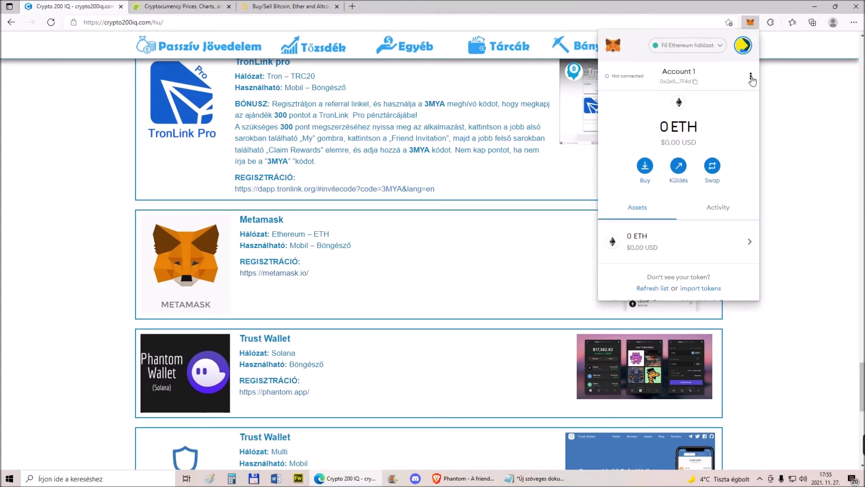
{"action": "left_click", "coordinate": [751, 76]}
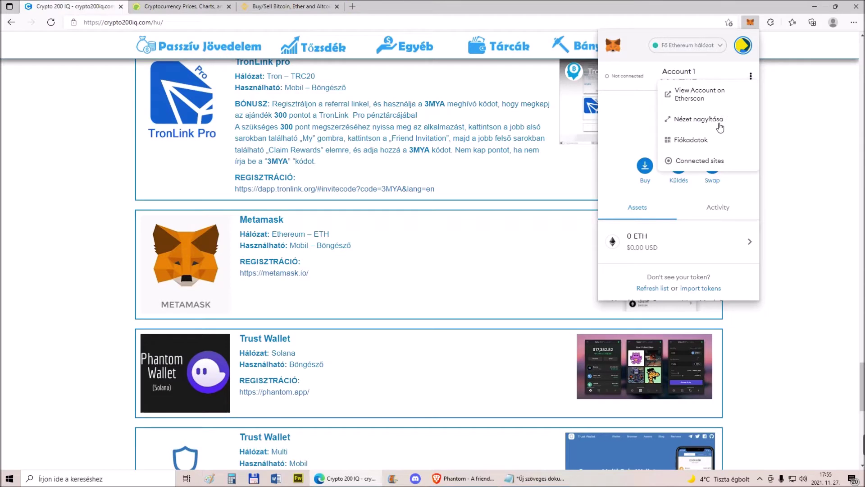
{"action": "left_click", "coordinate": [690, 120]}
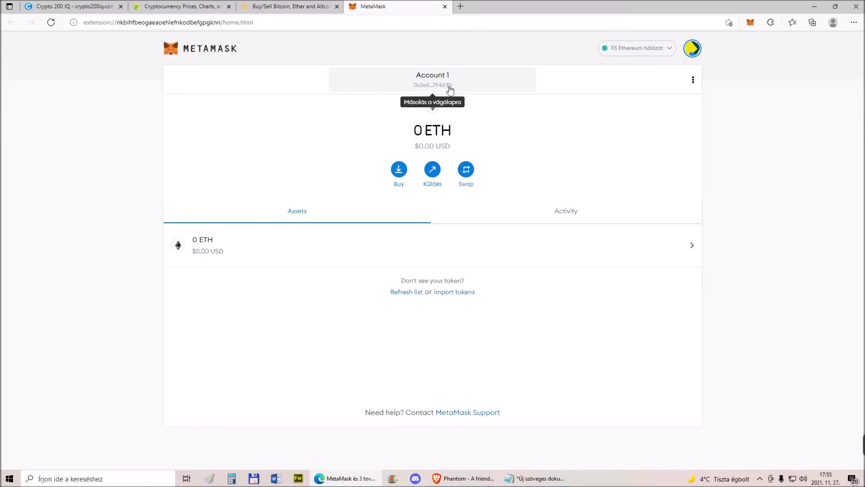
Copy the account address into the Notepad notes below the recovery phrase, then minimize Notepad
{"action": "left_click", "coordinate": [449, 90]}
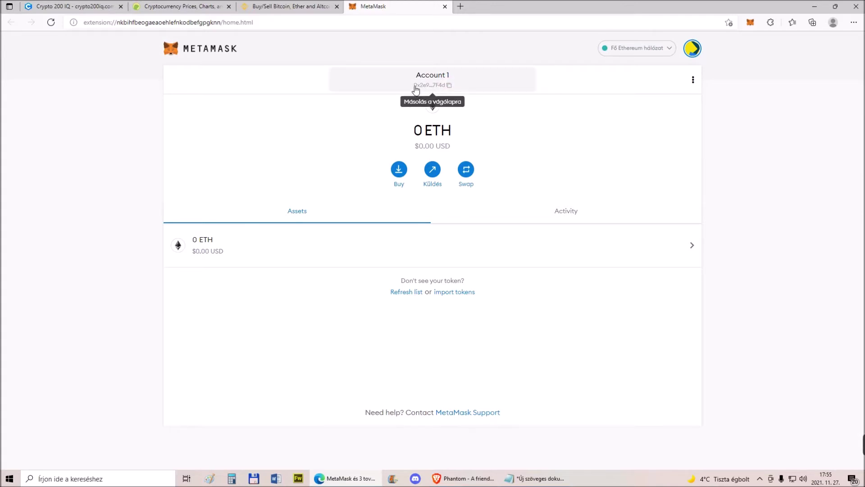
{"action": "left_click", "coordinate": [540, 479]}
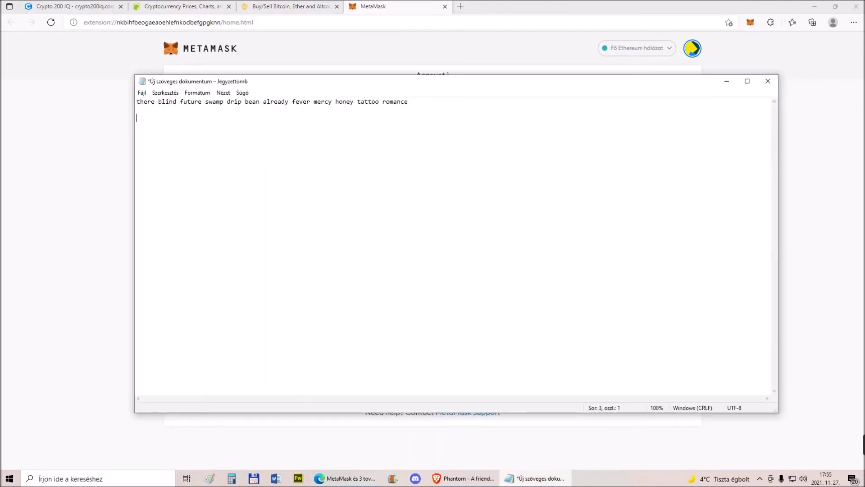
{"action": "type", "text": "0x2e9F800822A3377B7165099E484087A5d5387F4d"}
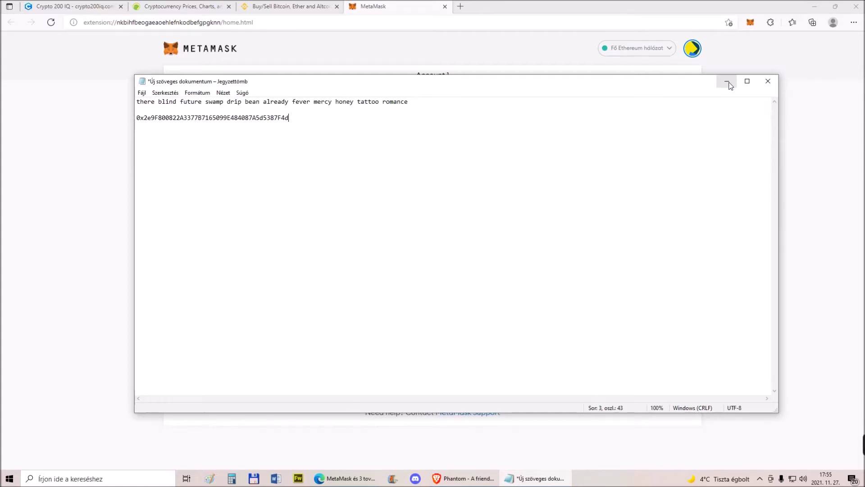
{"action": "left_click", "coordinate": [729, 83]}
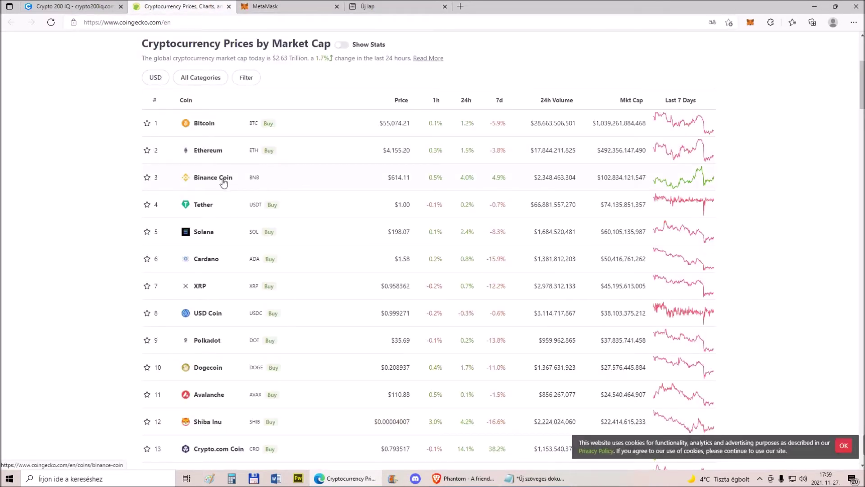
Search 'binance to metamask' in a new tab and open the Binance Academy article result
{"action": "left_click", "coordinate": [377, 5]}
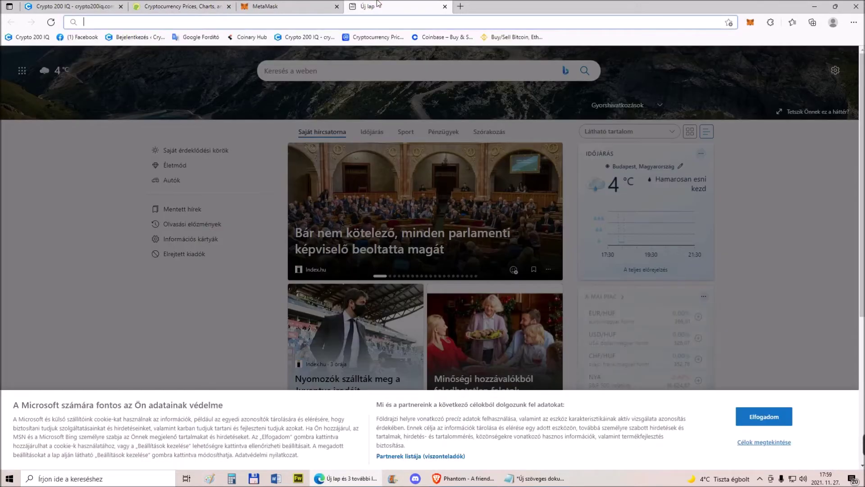
{"action": "left_click", "coordinate": [445, 6]}
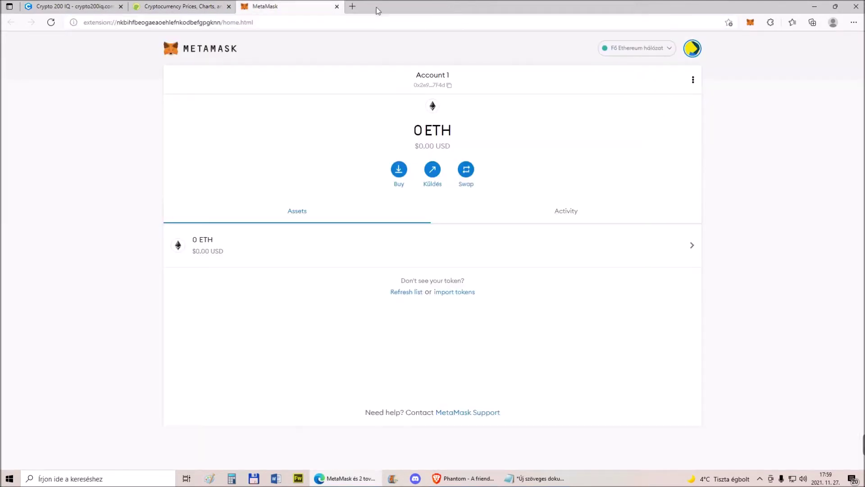
{"action": "left_click", "coordinate": [351, 7]}
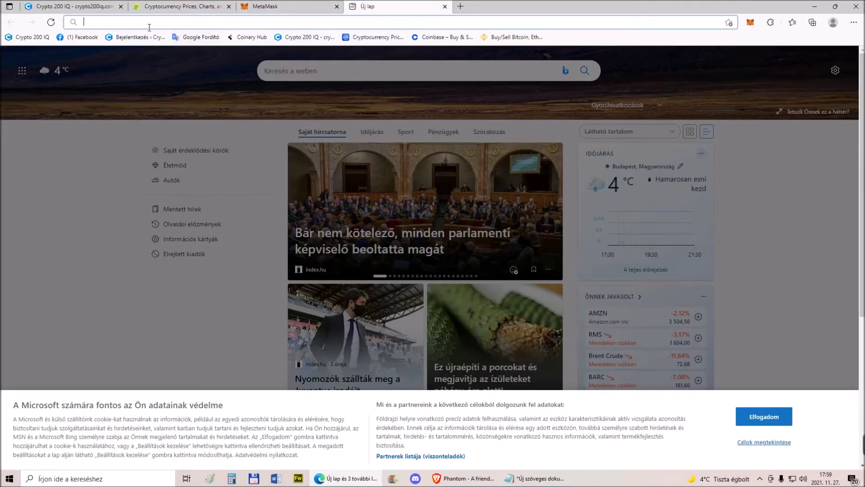
{"action": "type", "text": "bina"}
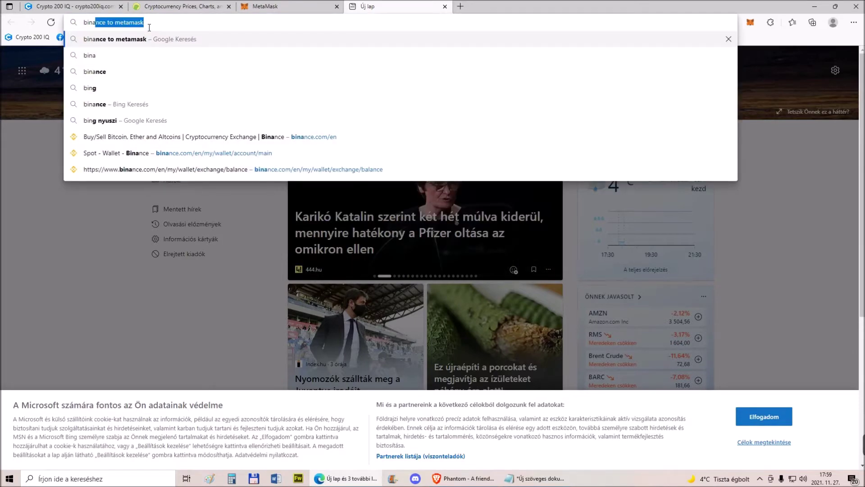
{"action": "type", "text": "nce to metam"}
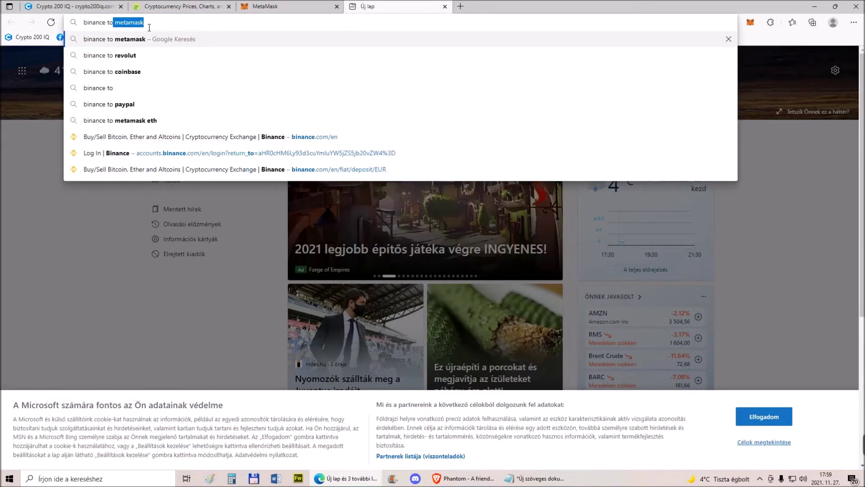
{"action": "type", "text": "ask"}
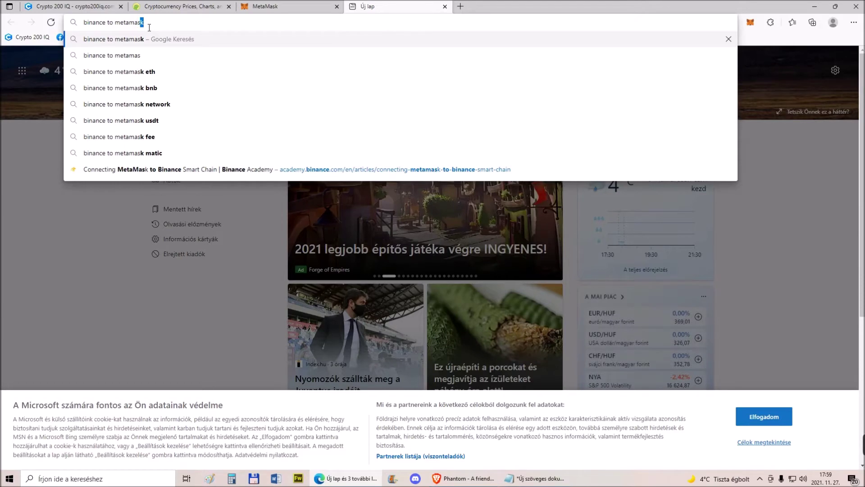
{"action": "key", "text": "Return"}
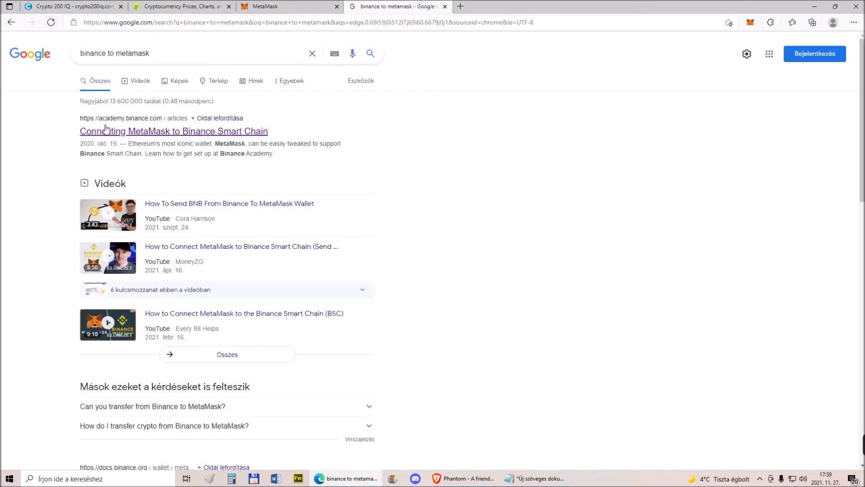
{"action": "left_click", "coordinate": [132, 134]}
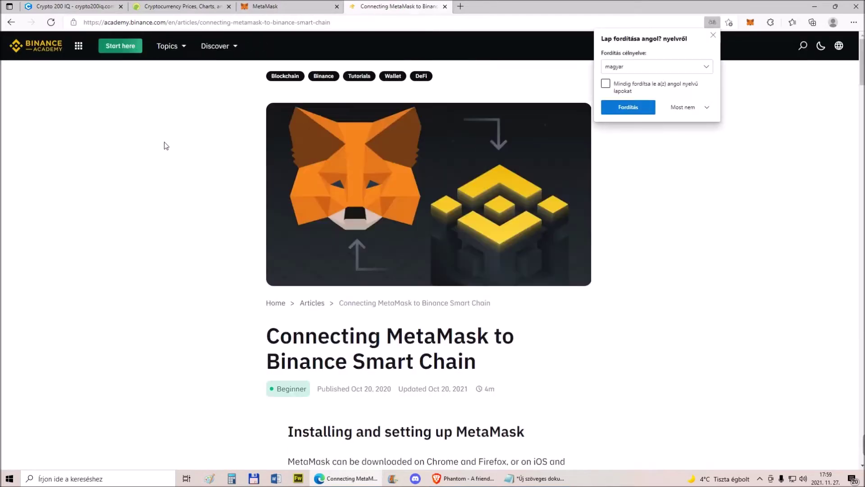
Scroll to the Smart Chain mainnet parameters and view the enlarged Networks screenshot
{"action": "scroll", "coordinate": [219, 161], "scroll_direction": "down", "scroll_amount": 8}
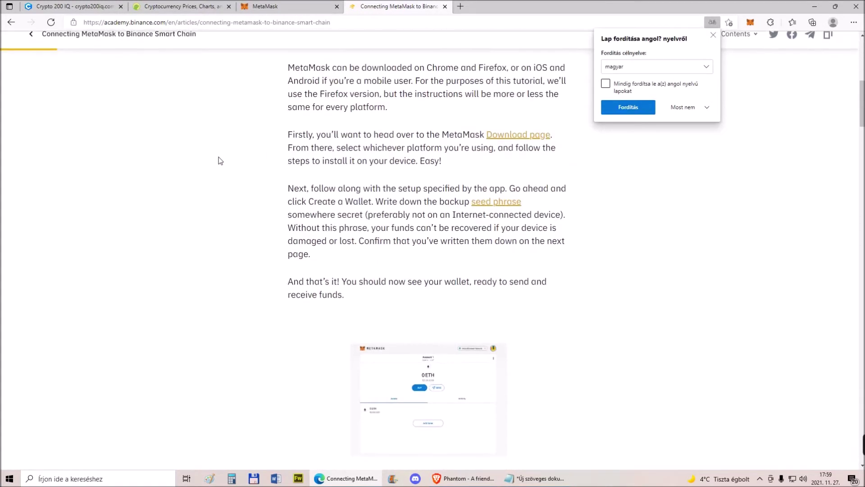
{"action": "scroll", "coordinate": [298, 134], "scroll_direction": "down", "scroll_amount": 9}
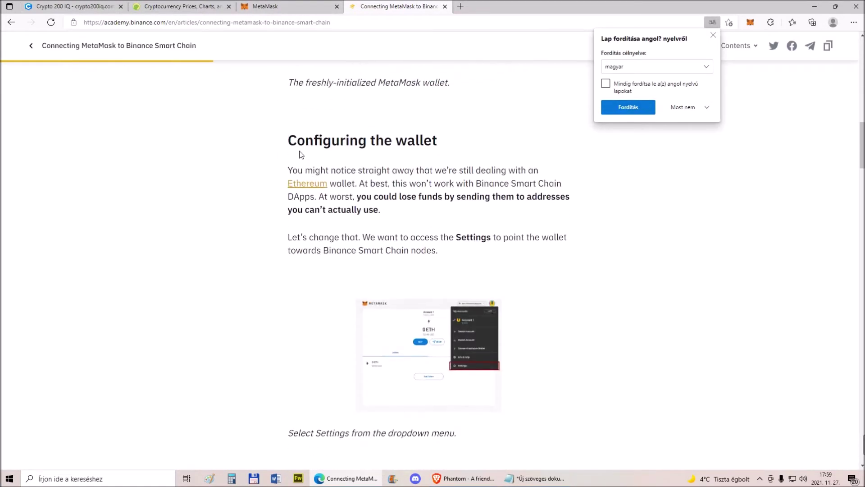
{"action": "scroll", "coordinate": [299, 157], "scroll_direction": "down", "scroll_amount": 10}
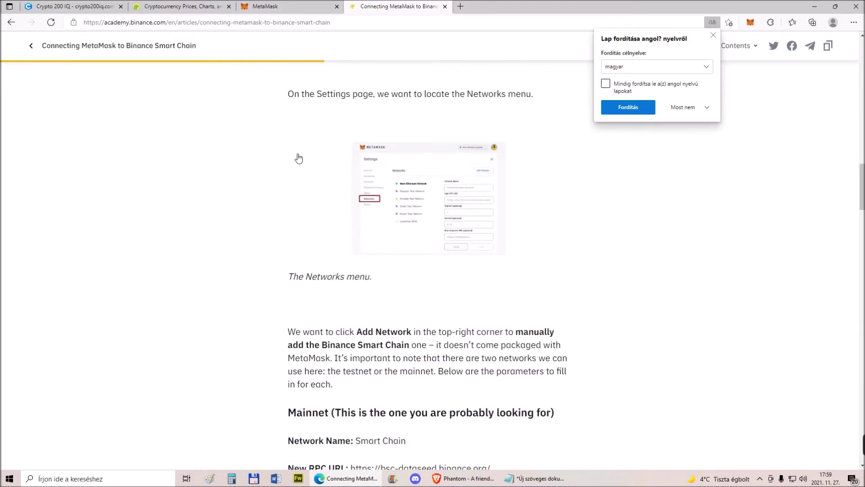
{"action": "scroll", "coordinate": [298, 158], "scroll_direction": "down", "scroll_amount": 6}
{"action": "scroll", "coordinate": [298, 155], "scroll_direction": "up", "scroll_amount": 4}
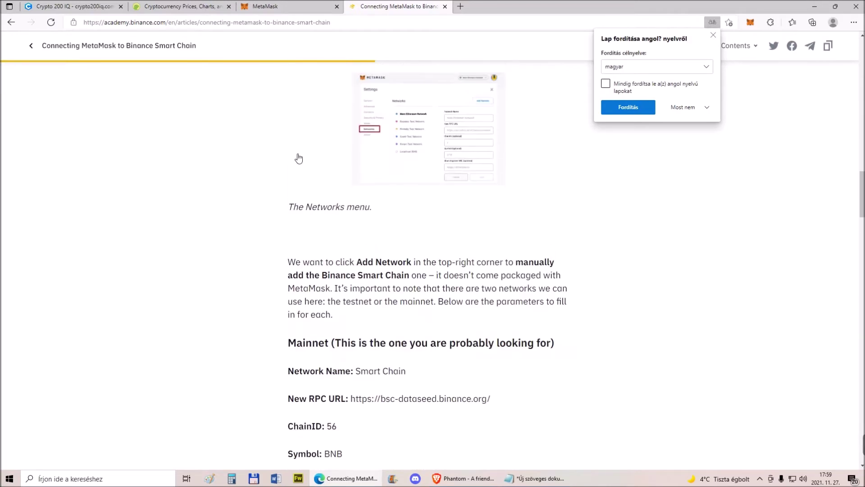
{"action": "left_click", "coordinate": [435, 134]}
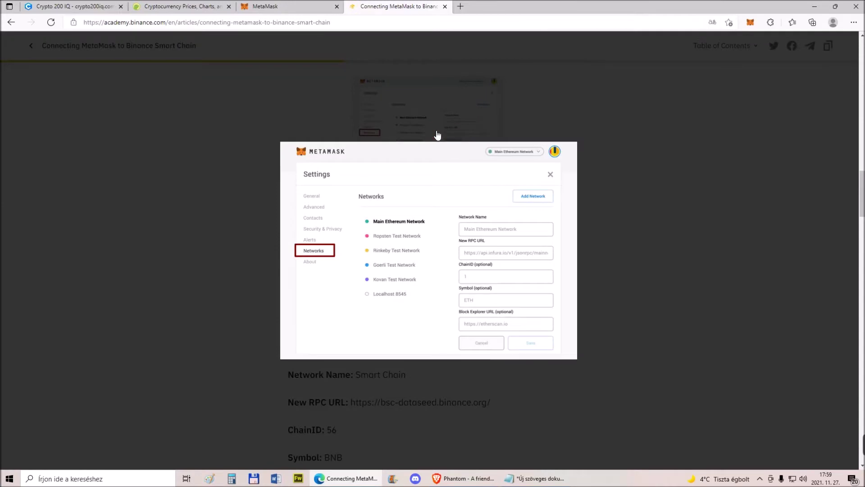
{"action": "left_click", "coordinate": [613, 143]}
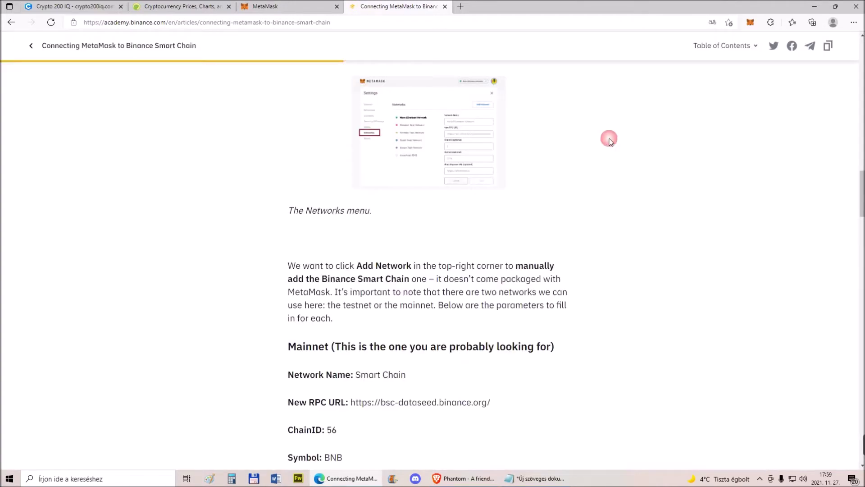
Return to the MetaMask tab and show its network list
{"action": "scroll", "coordinate": [509, 160], "scroll_direction": "down", "scroll_amount": 5}
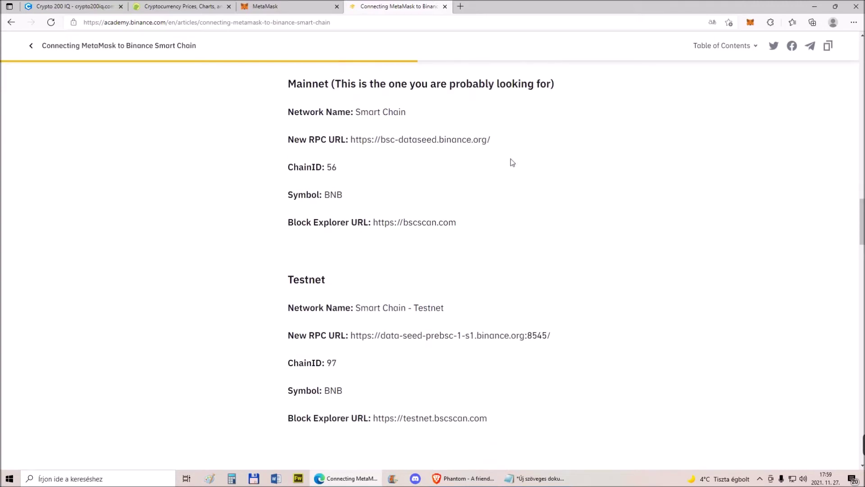
{"action": "scroll", "coordinate": [510, 160], "scroll_direction": "up", "scroll_amount": 3}
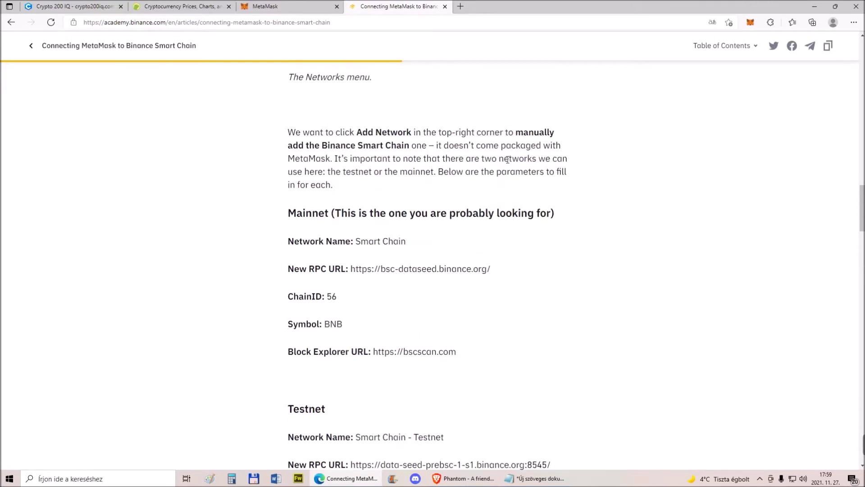
{"action": "left_click", "coordinate": [301, 4]}
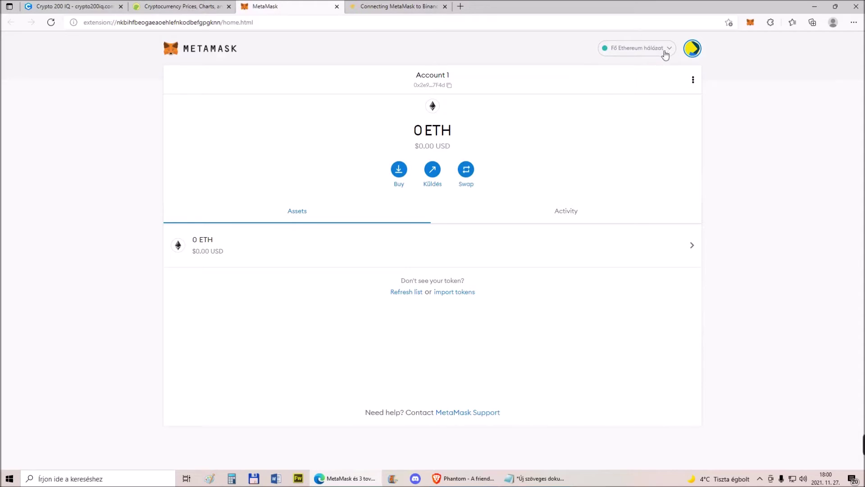
{"action": "left_click", "coordinate": [666, 54]}
Start a custom network and paste 'Smart Chain' from the article as its name
{"action": "left_click", "coordinate": [637, 240]}
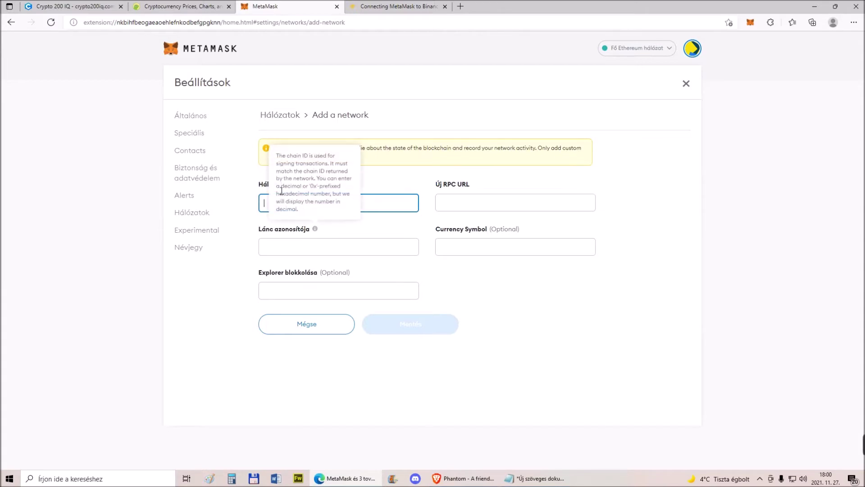
{"action": "left_click", "coordinate": [374, 7]}
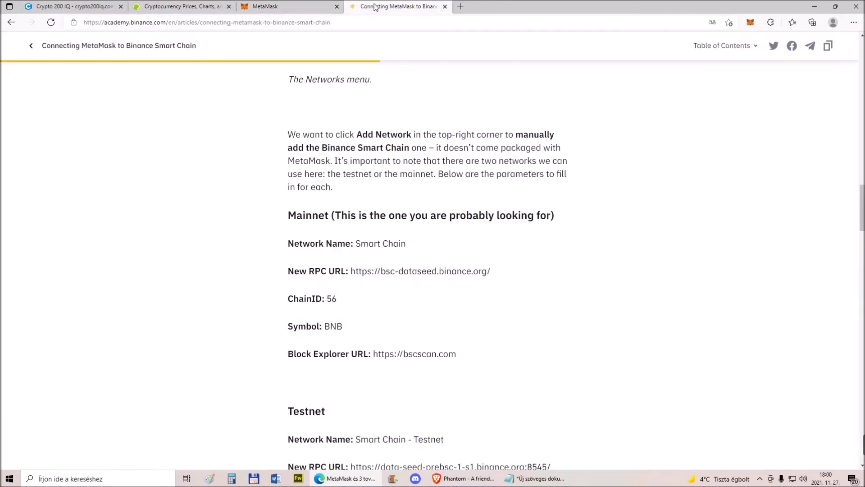
{"action": "scroll", "coordinate": [445, 237], "scroll_direction": "up", "scroll_amount": 2}
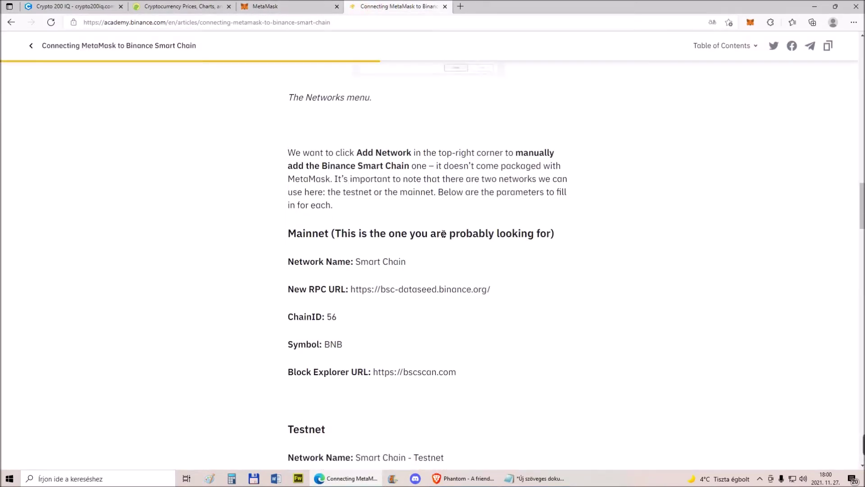
{"action": "scroll", "coordinate": [444, 234], "scroll_direction": "down", "scroll_amount": 2}
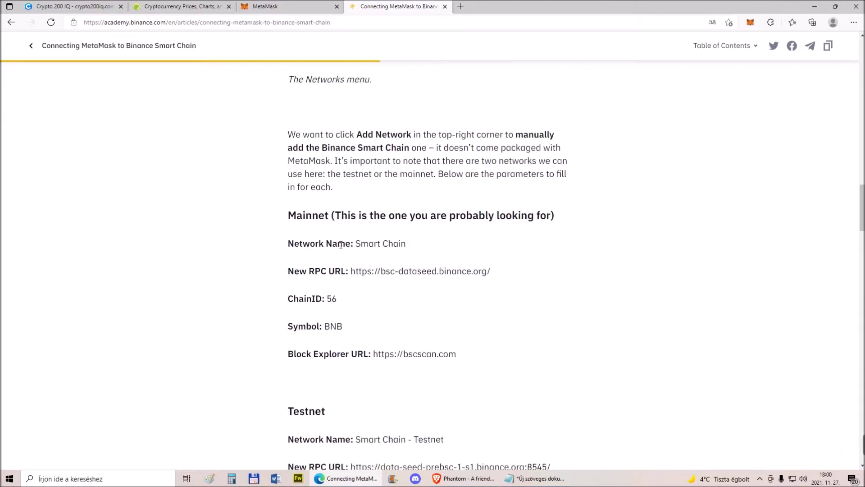
{"action": "left_click_drag", "start_coordinate": [356, 243], "coordinate": [406, 245]}
{"action": "right_click", "coordinate": [420, 248]}
{"action": "left_click", "coordinate": [424, 251]}
{"action": "left_click", "coordinate": [293, 6]}
{"action": "right_click", "coordinate": [301, 202]}
{"action": "left_click", "coordinate": [335, 288]}
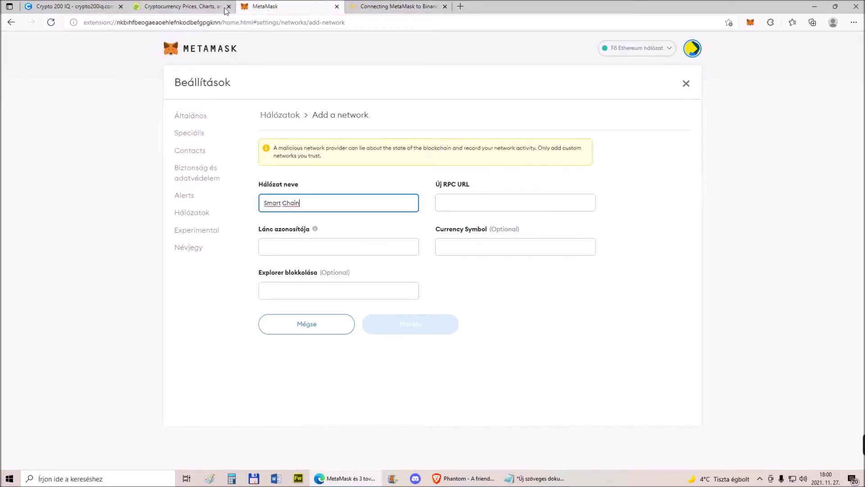
{"action": "left_click", "coordinate": [363, 7]}
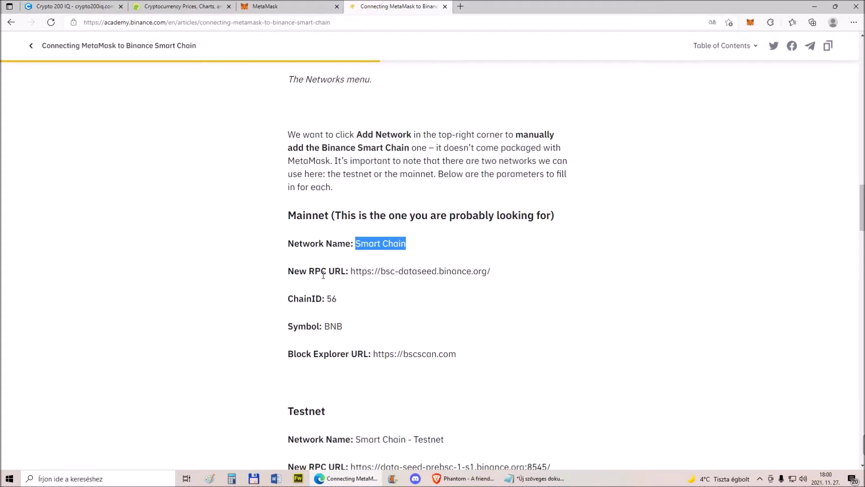
{"action": "left_click_drag", "start_coordinate": [351, 271], "coordinate": [511, 274]}
{"action": "right_click", "coordinate": [464, 271]}
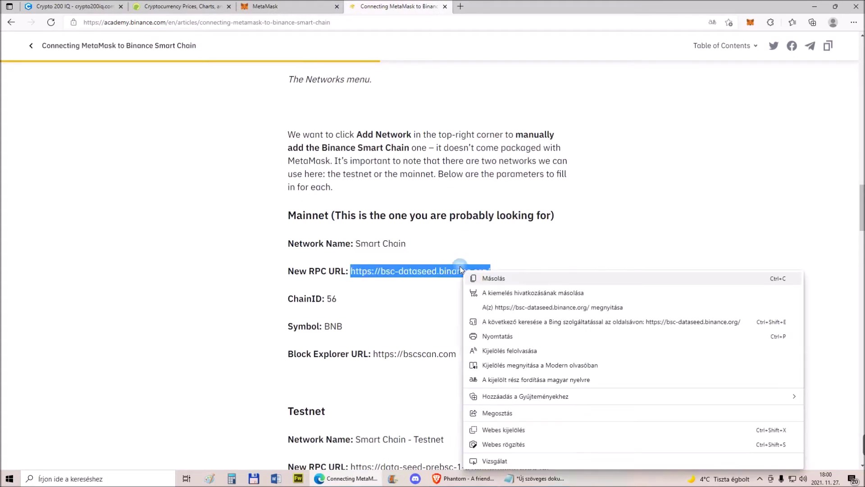
{"action": "left_click", "coordinate": [492, 279]}
{"action": "left_click", "coordinate": [271, 6]}
{"action": "right_click", "coordinate": [455, 201]}
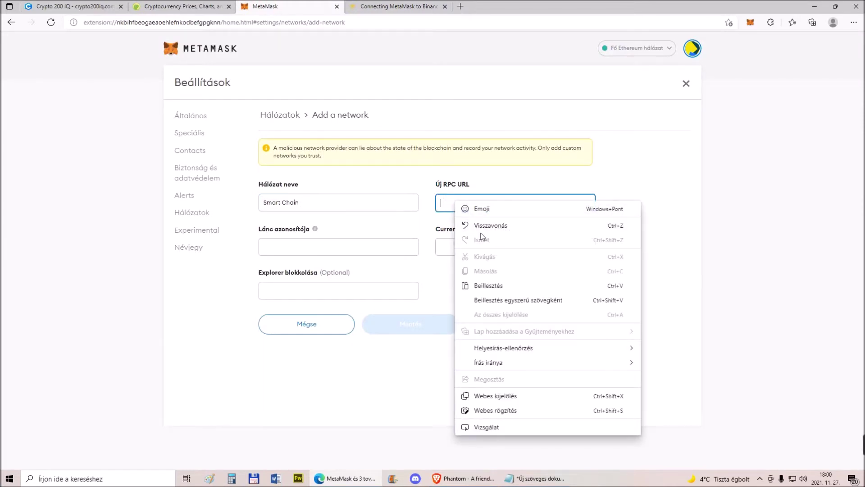
{"action": "left_click", "coordinate": [486, 285]}
Copy chain ID 56 from the article into the form's chain ID field
{"action": "left_click", "coordinate": [384, 6]}
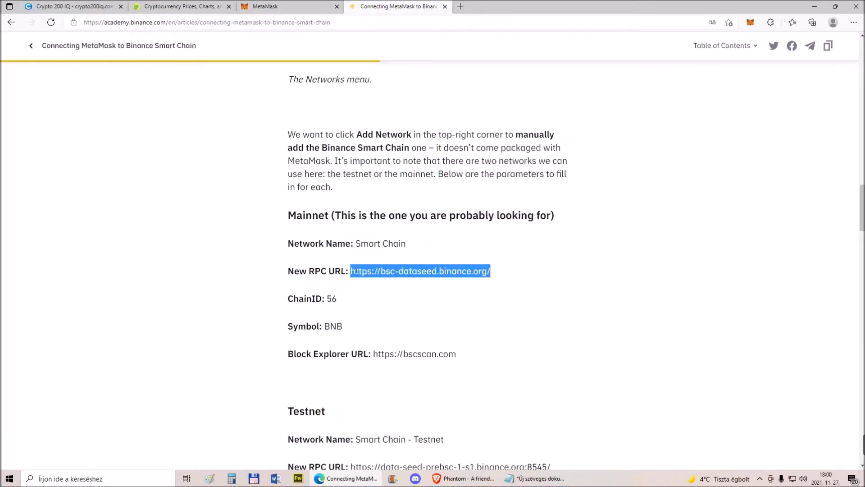
{"action": "left_click_drag", "start_coordinate": [326, 300], "coordinate": [337, 299]}
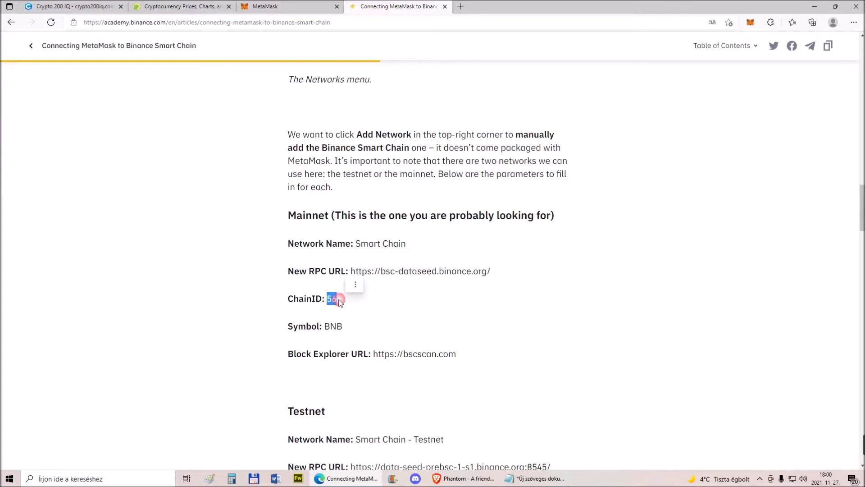
{"action": "right_click", "coordinate": [332, 299]}
{"action": "left_click", "coordinate": [359, 108]}
{"action": "left_click", "coordinate": [270, 6]}
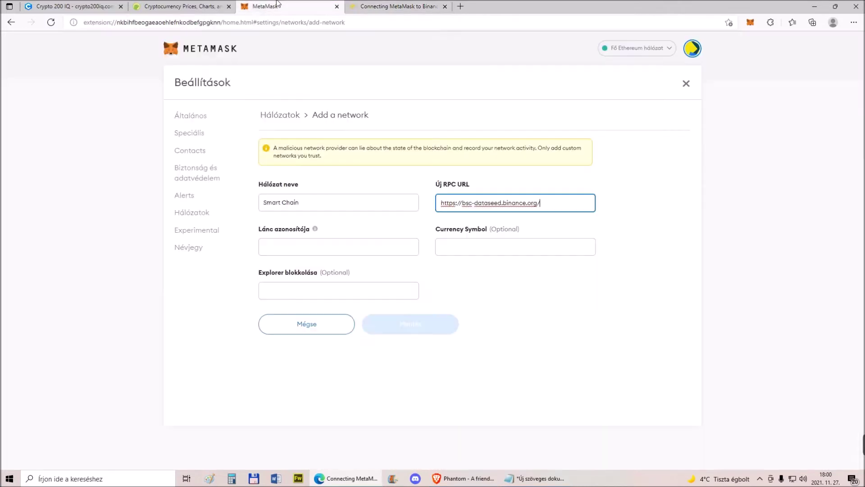
{"action": "right_click", "coordinate": [344, 246]}
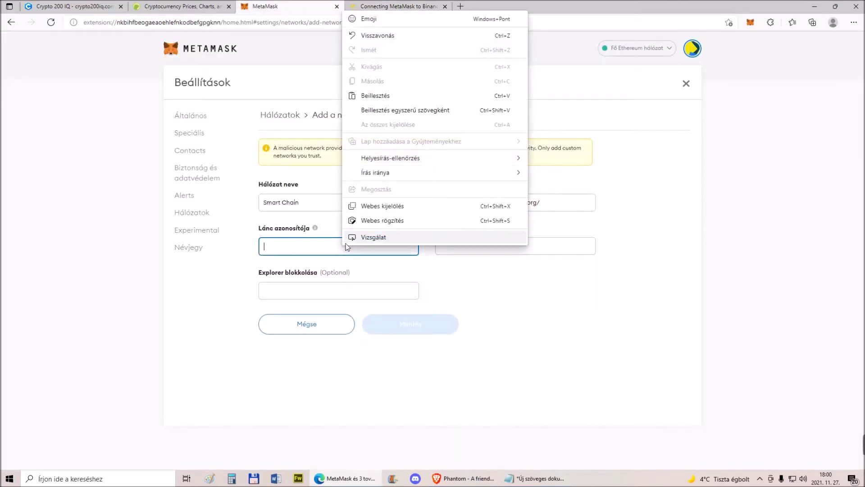
{"action": "left_click", "coordinate": [368, 100]}
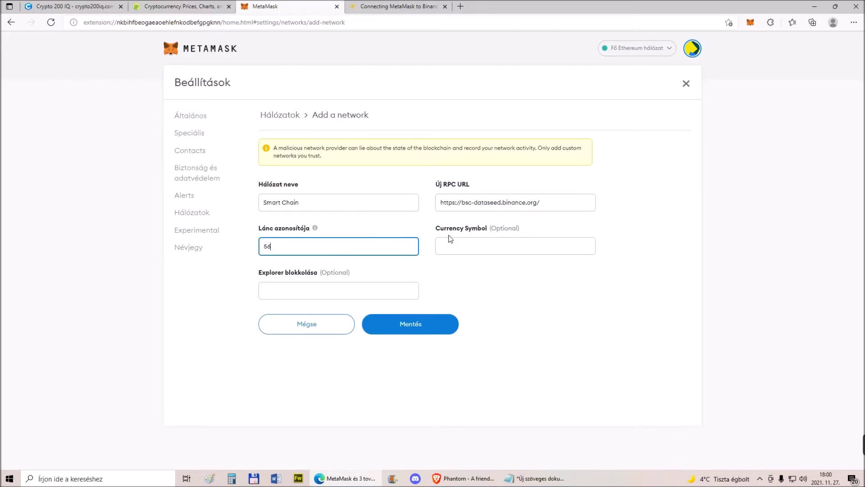
{"action": "mouse_move", "coordinate": [316, 231]}
Copy BNB from the Binance Academy article into MetaMask's Currency Symbol field
{"action": "left_click", "coordinate": [383, 7]}
{"action": "left_click_drag", "start_coordinate": [325, 325], "coordinate": [343, 326]}
{"action": "right_click", "coordinate": [337, 325]}
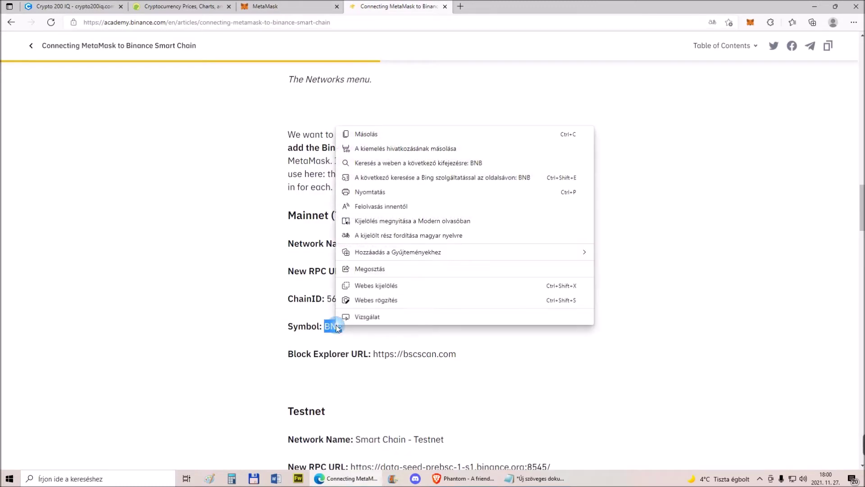
{"action": "left_click", "coordinate": [358, 134]}
{"action": "left_click", "coordinate": [266, 7]}
{"action": "right_click", "coordinate": [444, 250]}
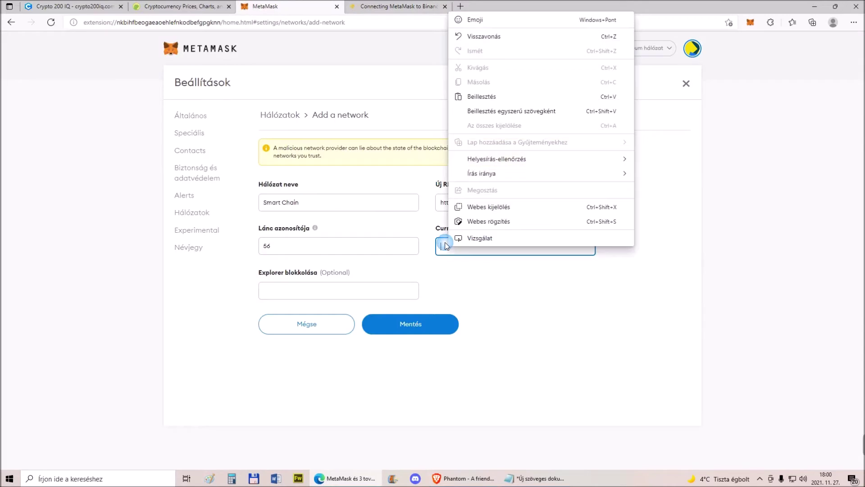
{"action": "left_click", "coordinate": [475, 101]}
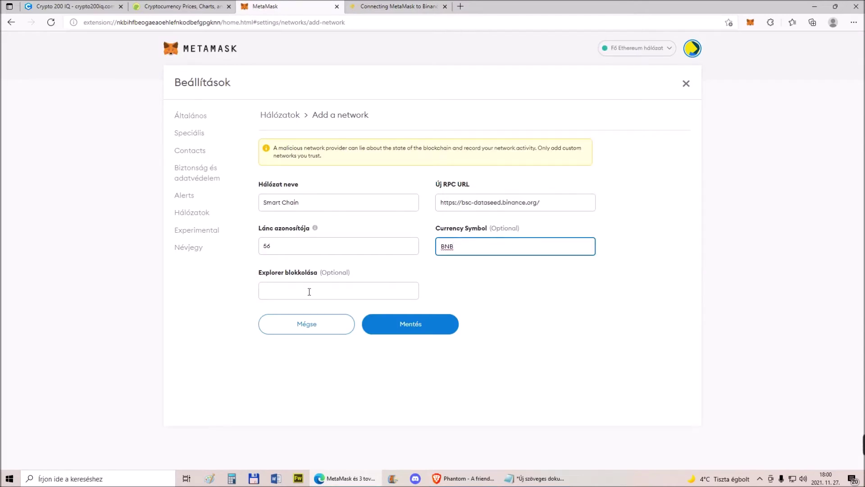
{"action": "left_click", "coordinate": [370, 7]}
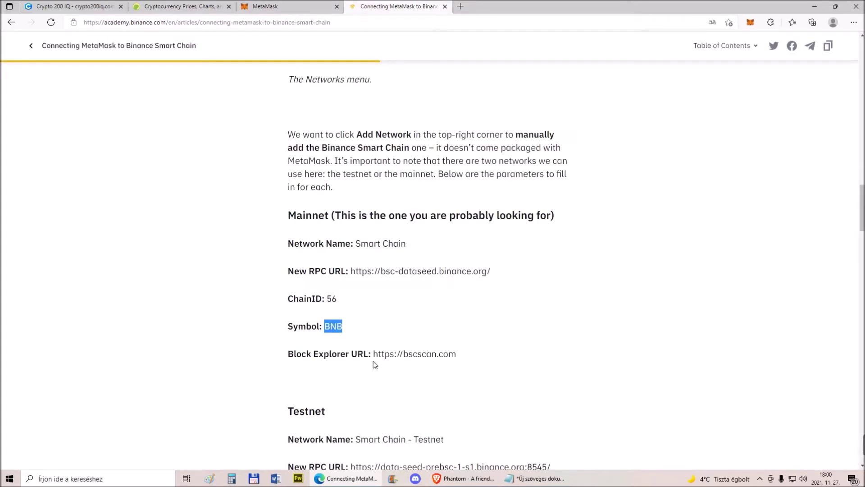
{"action": "left_click_drag", "start_coordinate": [376, 356], "coordinate": [477, 357]}
{"action": "right_click", "coordinate": [435, 353]}
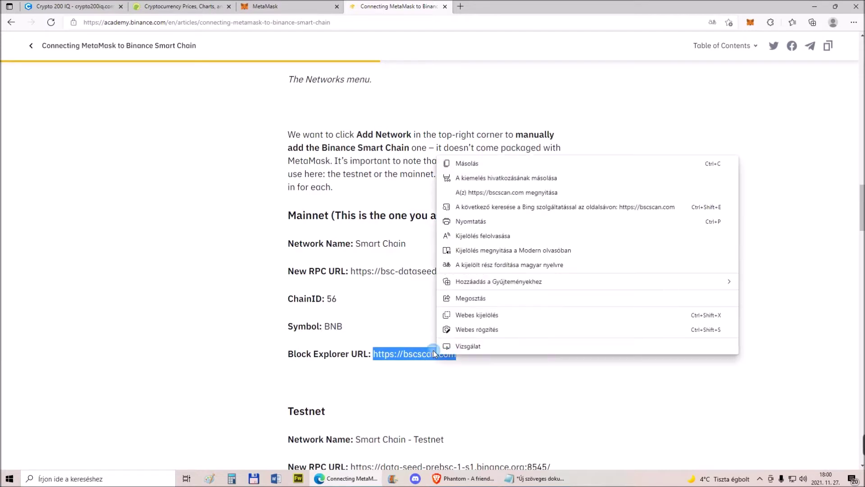
{"action": "left_click", "coordinate": [464, 164]}
{"action": "left_click", "coordinate": [271, 6]}
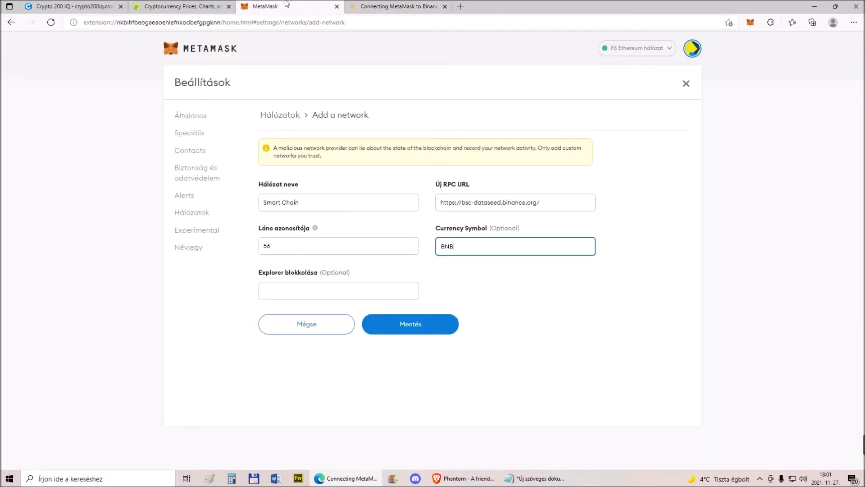
{"action": "right_click", "coordinate": [305, 291]}
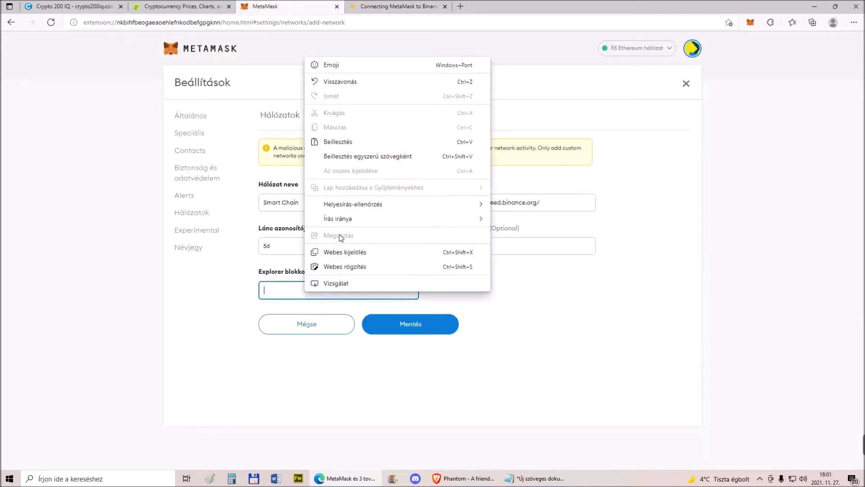
{"action": "left_click", "coordinate": [339, 142]}
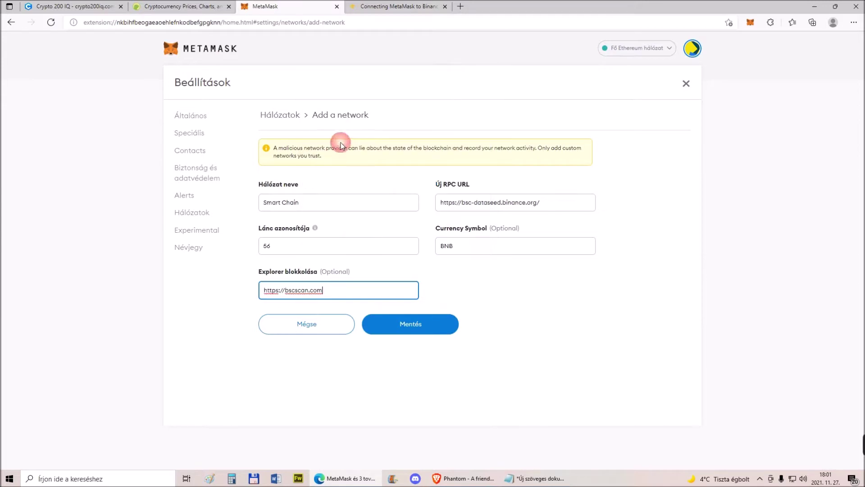
{"action": "left_click", "coordinate": [414, 332]}
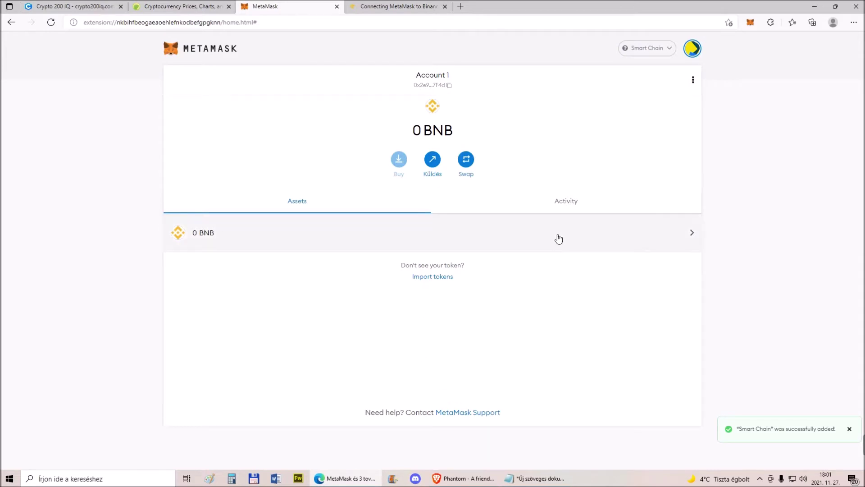
Switch MetaMask from Smart Chain to Fő Ethereum hálózat (Ethereum Mainnet) via the network list
{"action": "left_click", "coordinate": [655, 51]}
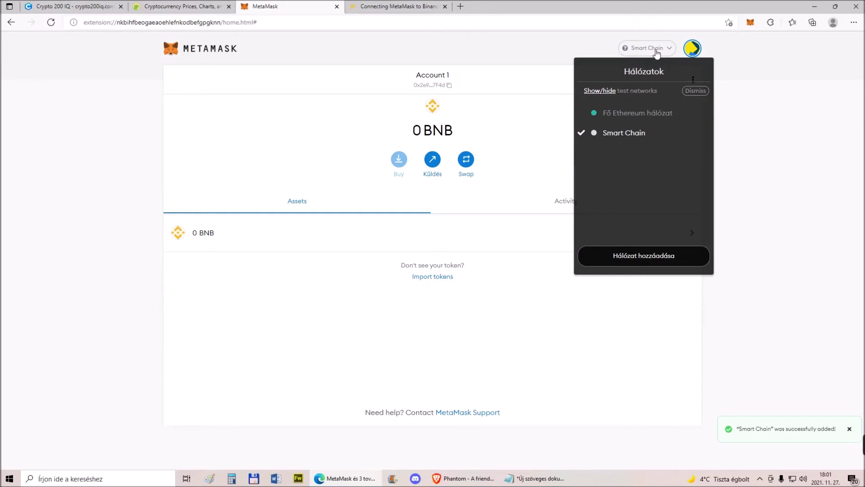
{"action": "left_click", "coordinate": [657, 53]}
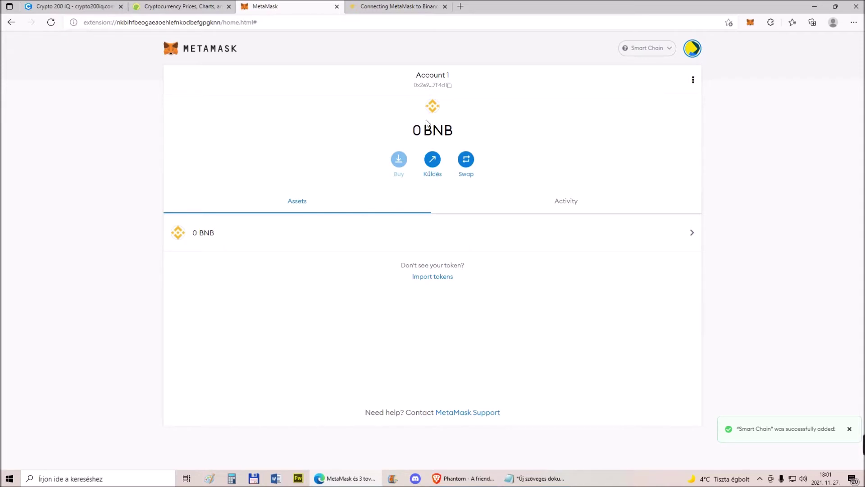
{"action": "left_click", "coordinate": [648, 48]}
{"action": "left_click", "coordinate": [620, 111]}
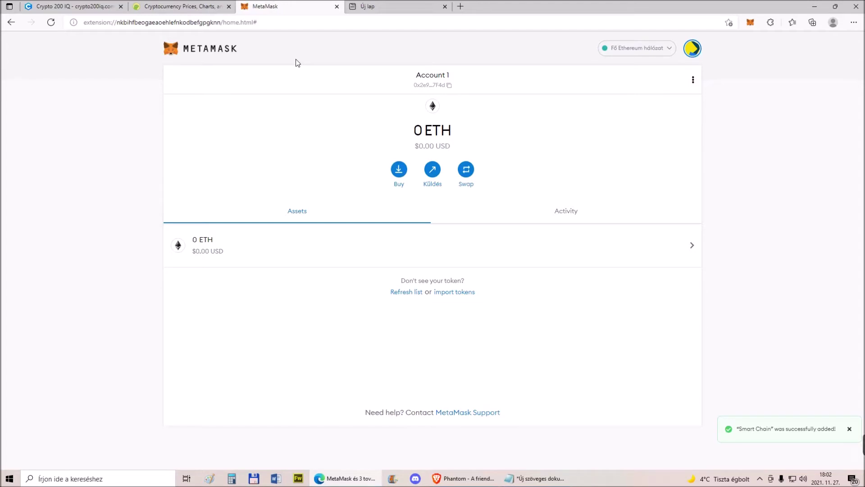
Google 'ether scan' in a new tab and open the Etherscan homepage result
{"action": "left_click", "coordinate": [386, 4]}
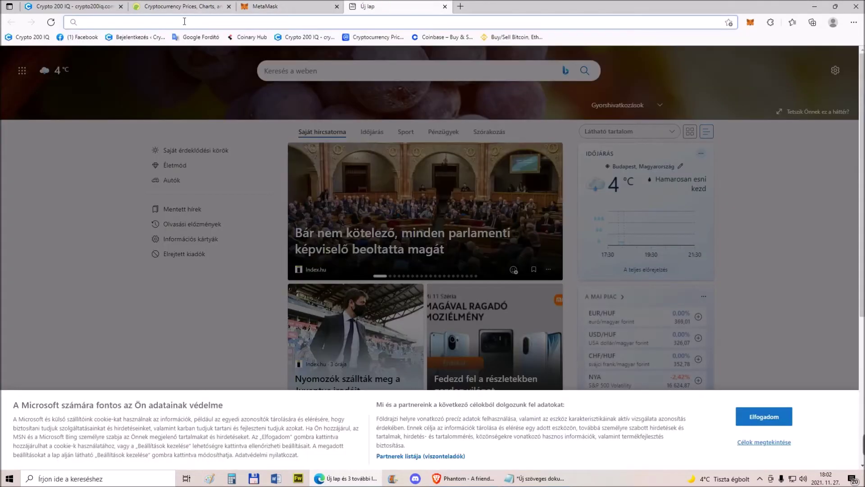
{"action": "type", "text": "e"}
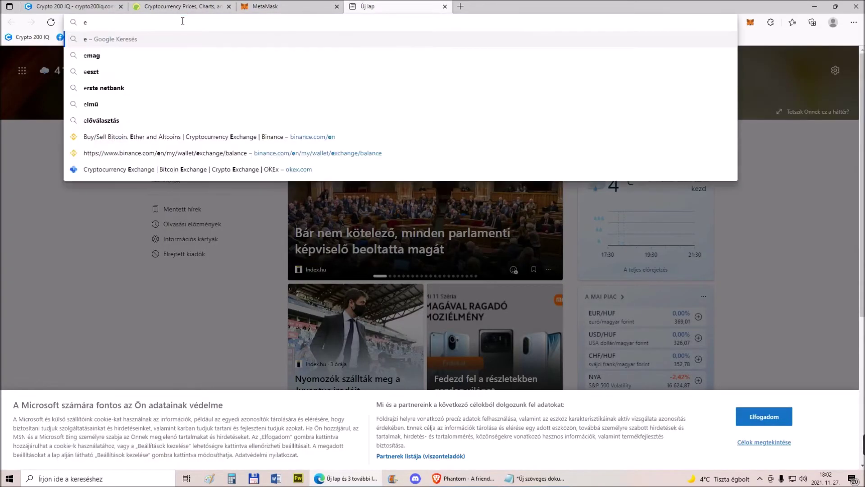
{"action": "type", "text": "ther scan"}
{"action": "key", "text": "Return"}
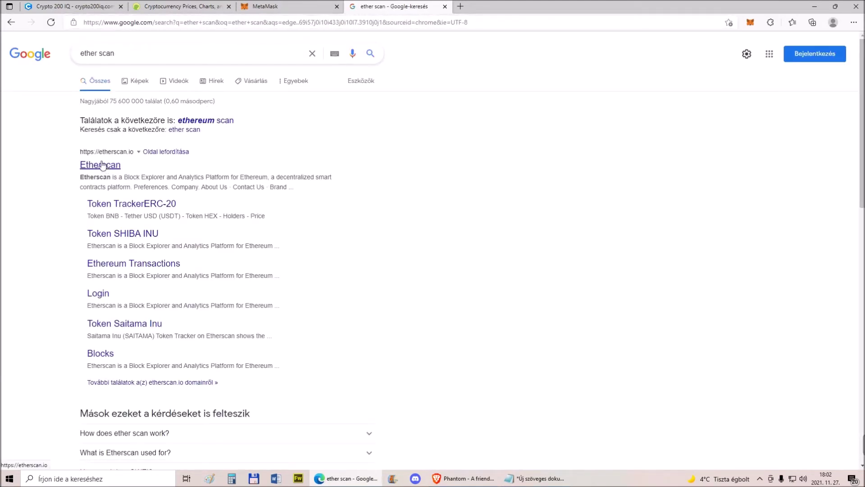
{"action": "left_click", "coordinate": [106, 164]}
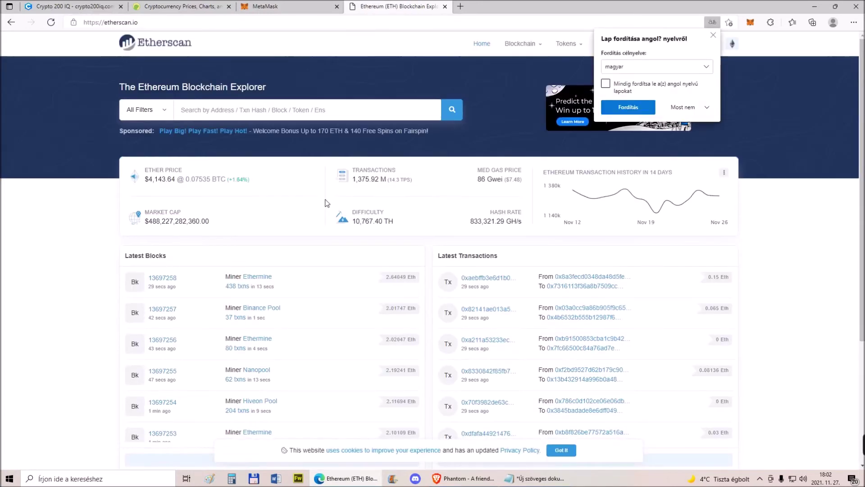
Dismiss the translate offer and search Etherscan for the wallet address copied from MetaMask
{"action": "left_click", "coordinate": [713, 35]}
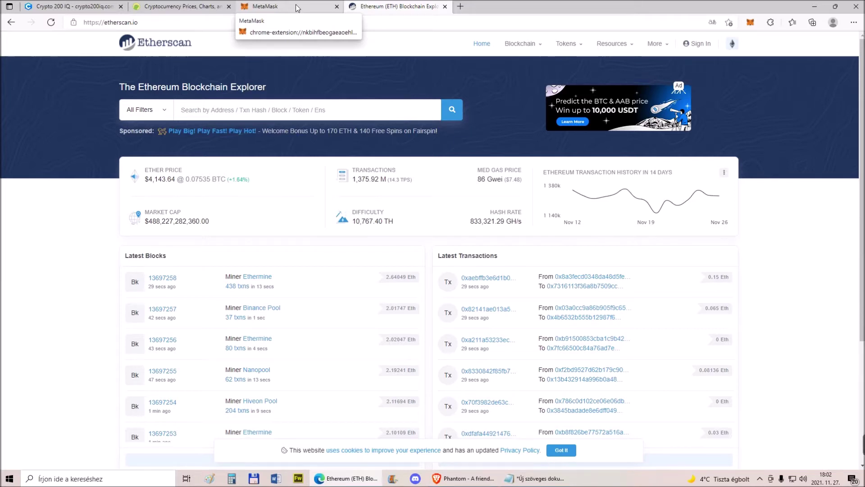
{"action": "left_click", "coordinate": [297, 7]}
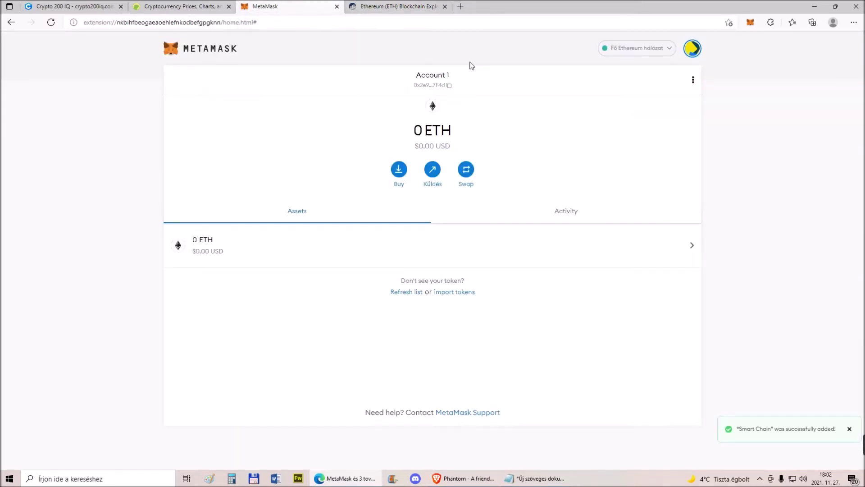
{"action": "left_click", "coordinate": [450, 87]}
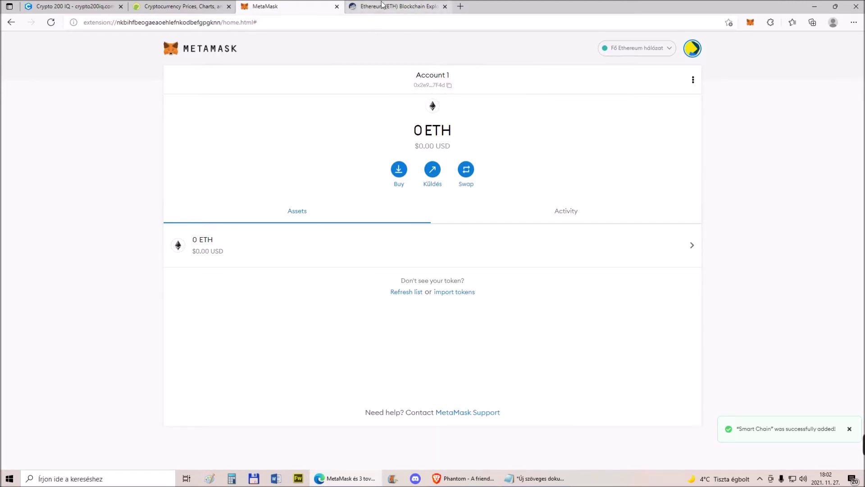
{"action": "left_click", "coordinate": [382, 6]}
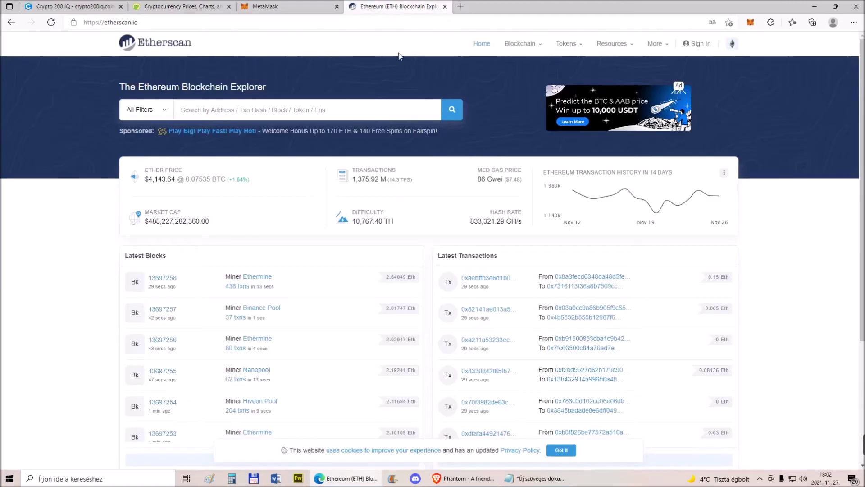
{"action": "left_click", "coordinate": [202, 110]}
{"action": "right_click", "coordinate": [198, 109]}
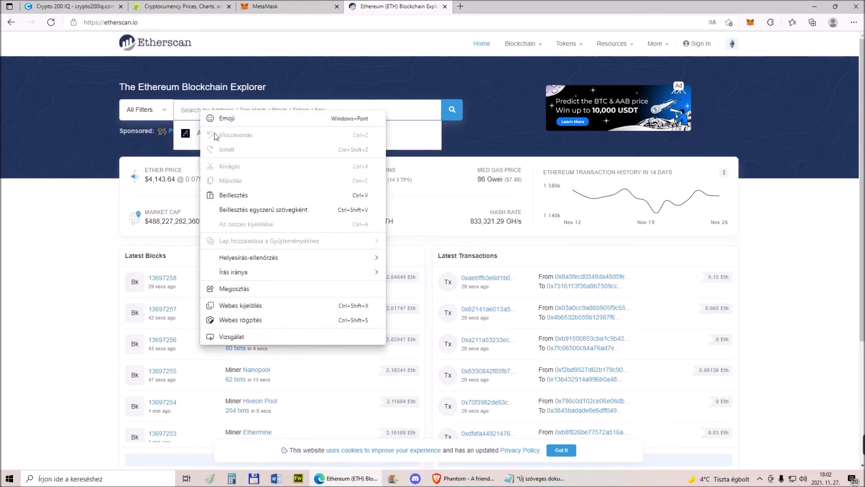
{"action": "left_click", "coordinate": [225, 196]}
{"action": "left_click", "coordinate": [452, 111]}
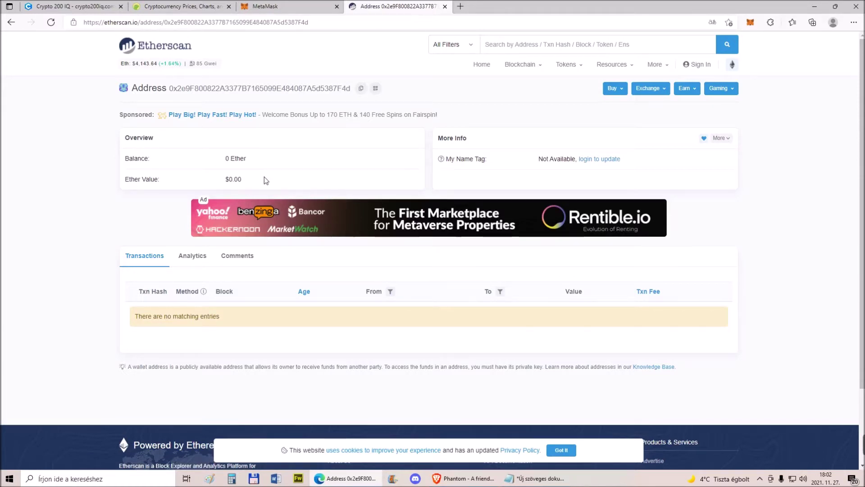
Check the address's Analytics and Transactions tabs, which show no activity and 0 Ether
{"action": "left_click", "coordinate": [192, 257]}
{"action": "left_click", "coordinate": [135, 258]}
{"action": "left_click", "coordinate": [193, 258]}
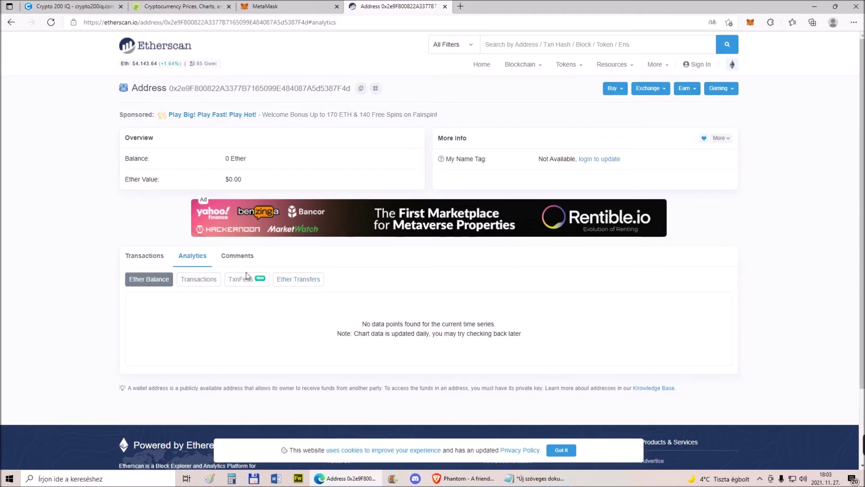
Close the Etherscan tab and switch the wallet to Smart Chain, showing 0 BNB
{"action": "left_click", "coordinate": [445, 6]}
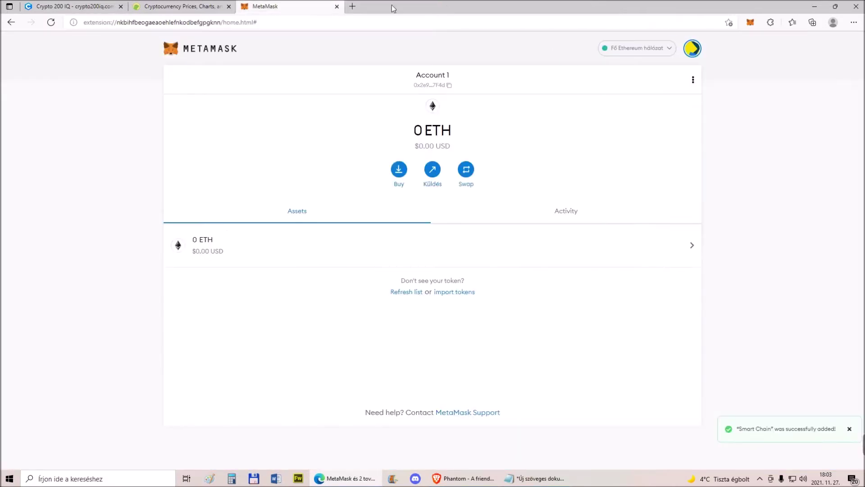
{"action": "left_click", "coordinate": [645, 47]}
{"action": "left_click", "coordinate": [620, 132]}
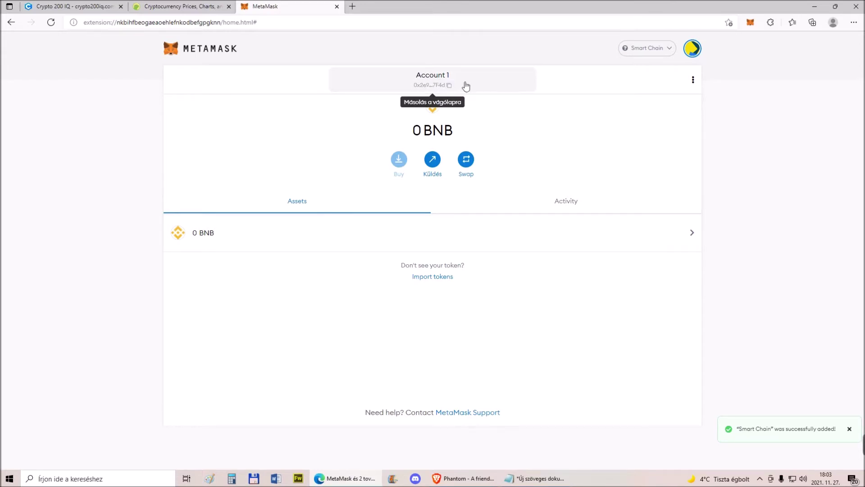
Recheck the network list, then enter 'bsc scan' as a search in a new tab
{"action": "left_click", "coordinate": [670, 50]}
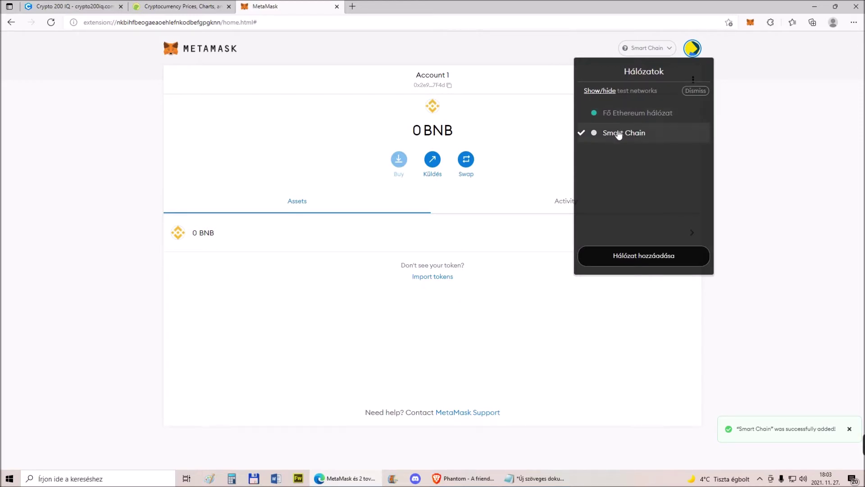
{"action": "left_click", "coordinate": [531, 132]}
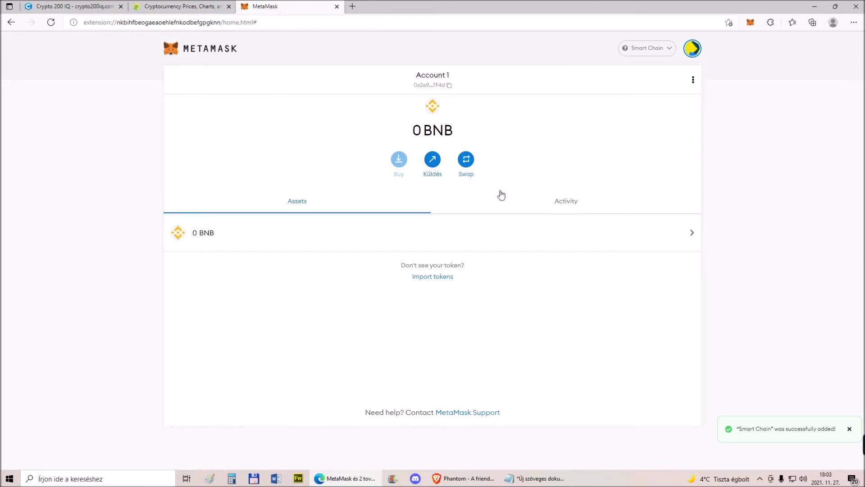
{"action": "left_click", "coordinate": [661, 48]}
{"action": "left_click", "coordinate": [537, 117]}
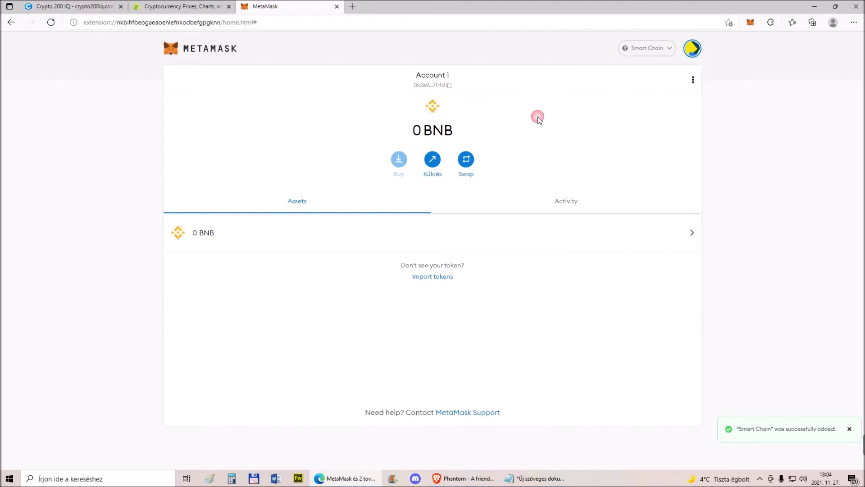
{"action": "left_click", "coordinate": [353, 7]}
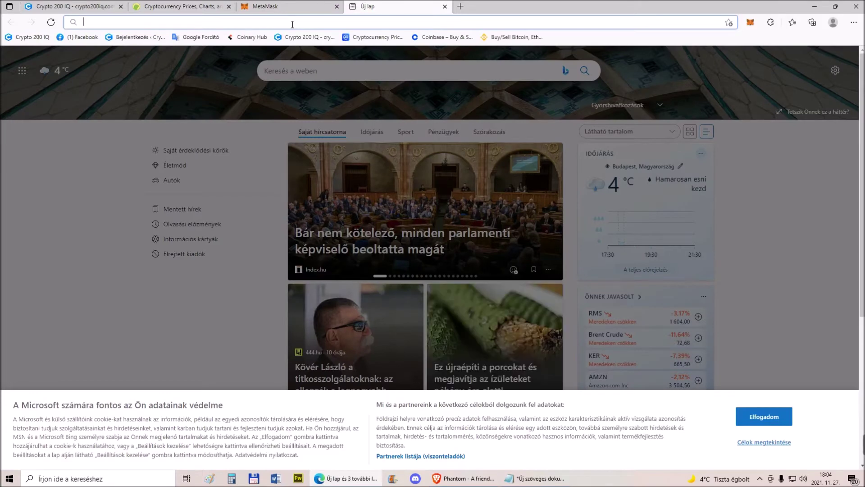
{"action": "type", "text": "bs"}
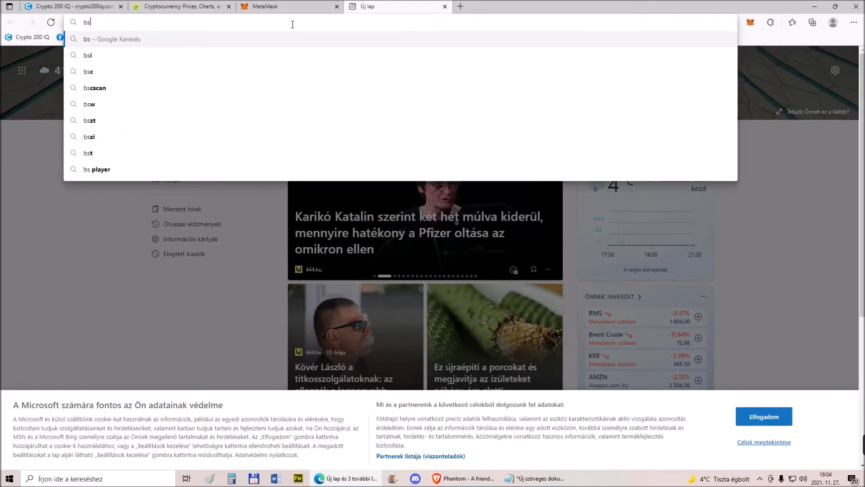
{"action": "type", "text": "c scan"}
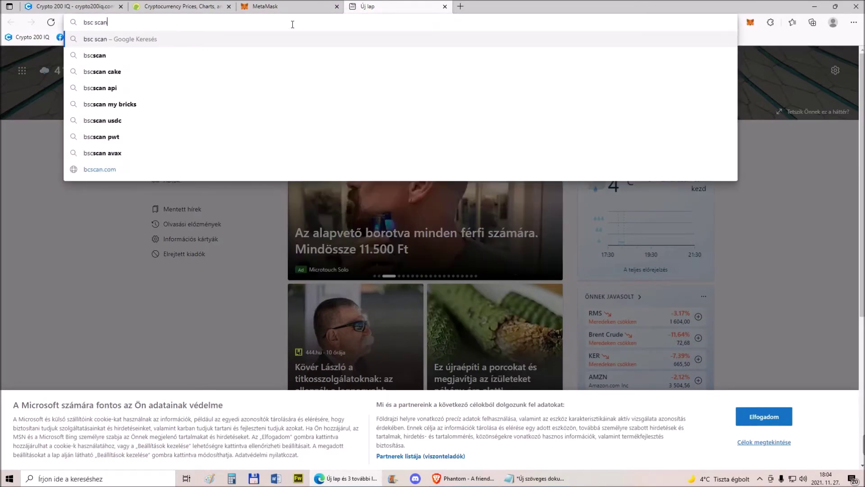
Open bscscan.com from the search results and look up the pasted wallet address there
{"action": "key", "text": "Return"}
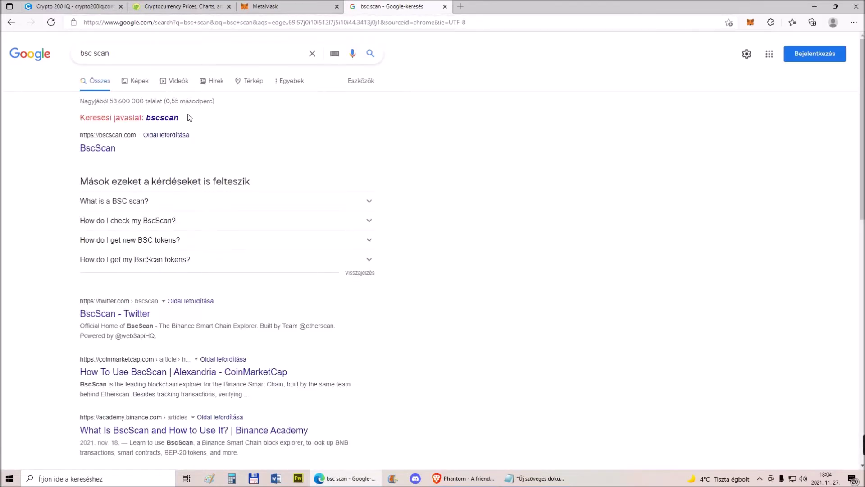
{"action": "left_click", "coordinate": [102, 148]}
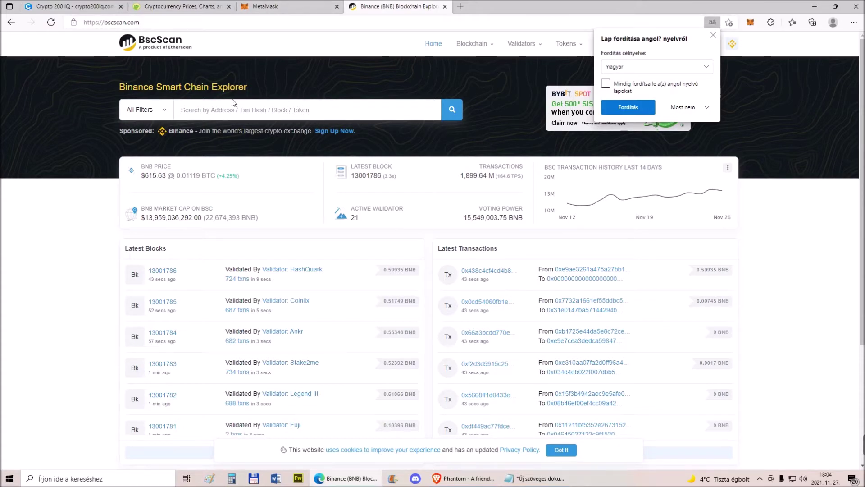
{"action": "left_click", "coordinate": [203, 109]}
{"action": "right_click", "coordinate": [204, 109]}
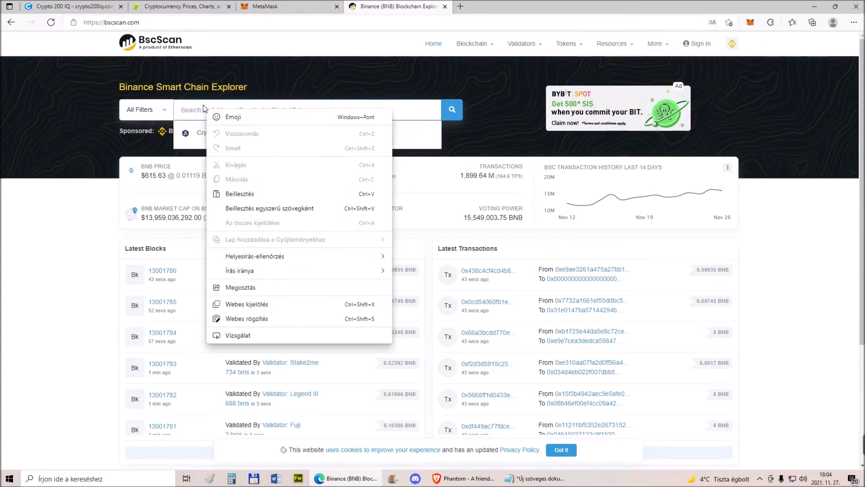
{"action": "left_click", "coordinate": [232, 193]}
{"action": "left_click", "coordinate": [270, 6]}
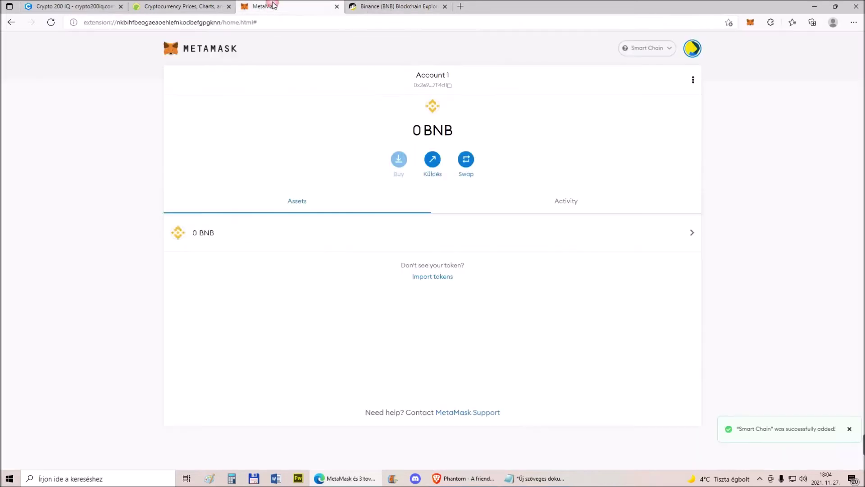
{"action": "left_click", "coordinate": [396, 8]}
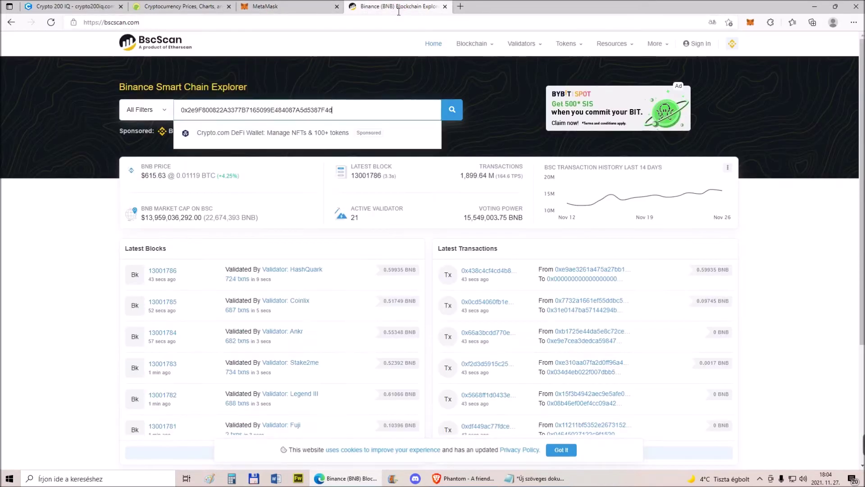
{"action": "left_click", "coordinate": [452, 110]}
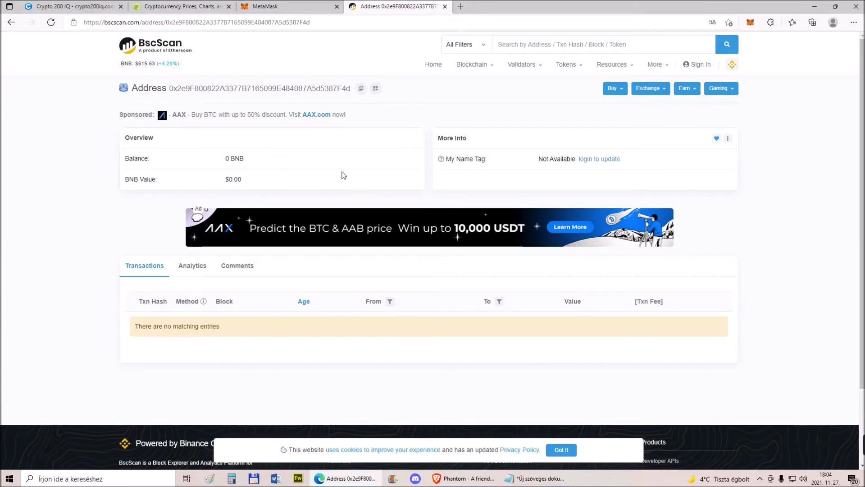
Browse the address's Analytics, Comments and Transactions tabs on BscScan
{"action": "left_click", "coordinate": [193, 272]}
{"action": "left_click", "coordinate": [239, 269]}
{"action": "left_click", "coordinate": [151, 266]}
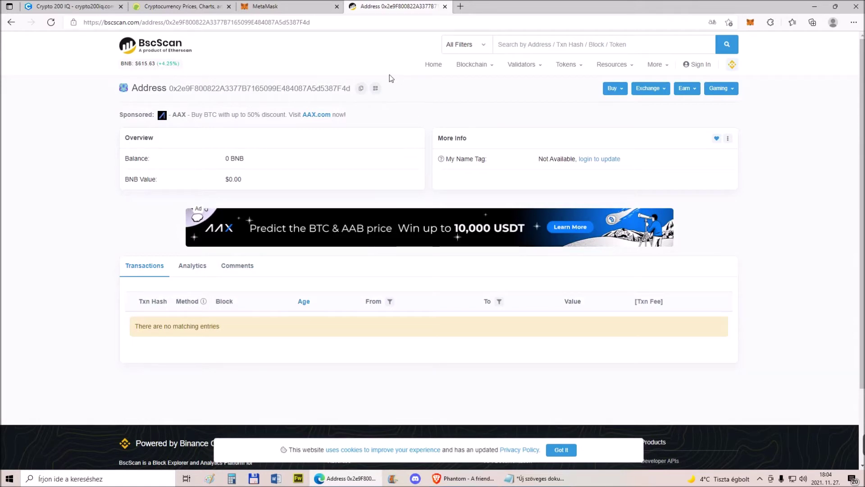
Glance at MetaMask and the CoinGecko prices, then close BscScan and open a blank tab
{"action": "left_click", "coordinate": [294, 5]}
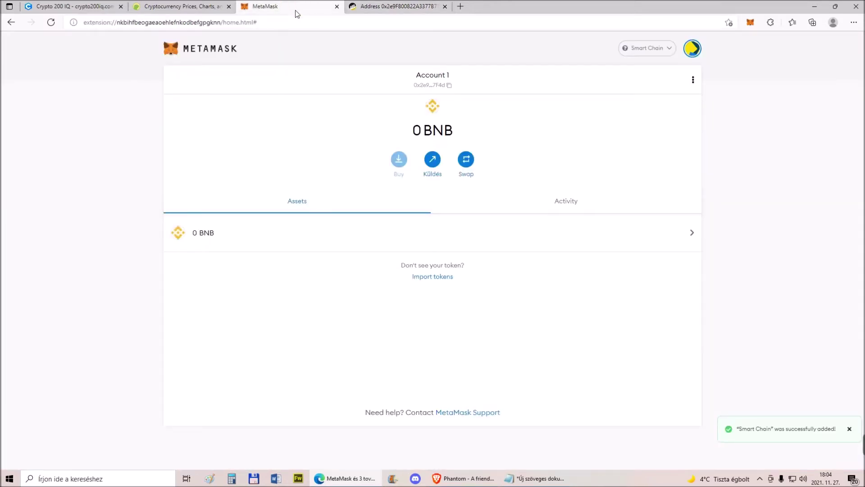
{"action": "left_click", "coordinate": [182, 7]}
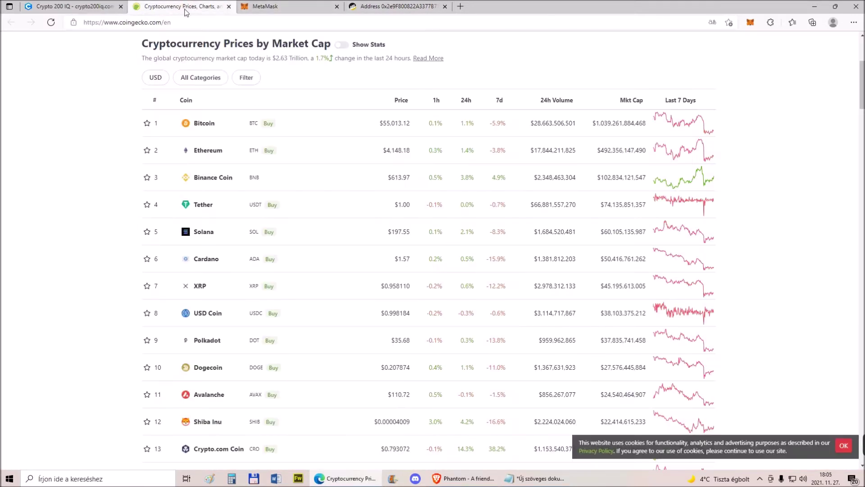
{"action": "scroll", "coordinate": [68, 192], "scroll_direction": "down", "scroll_amount": 3}
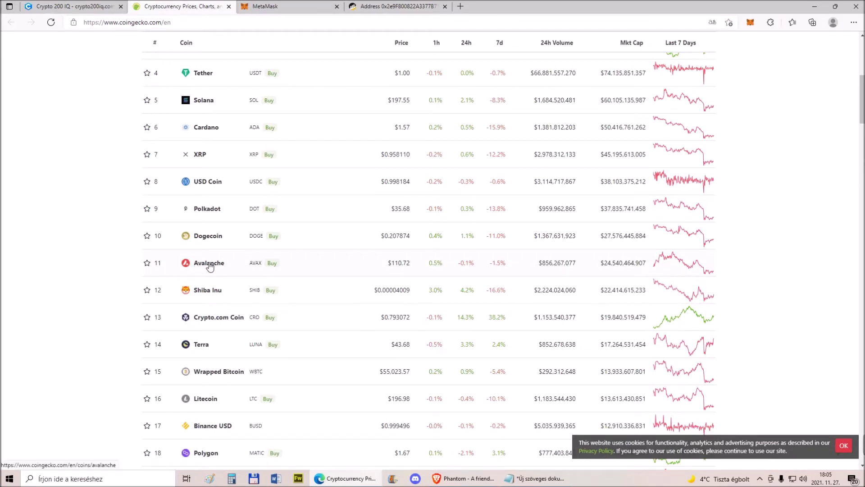
{"action": "left_click", "coordinate": [290, 8]}
{"action": "left_click", "coordinate": [386, 6]}
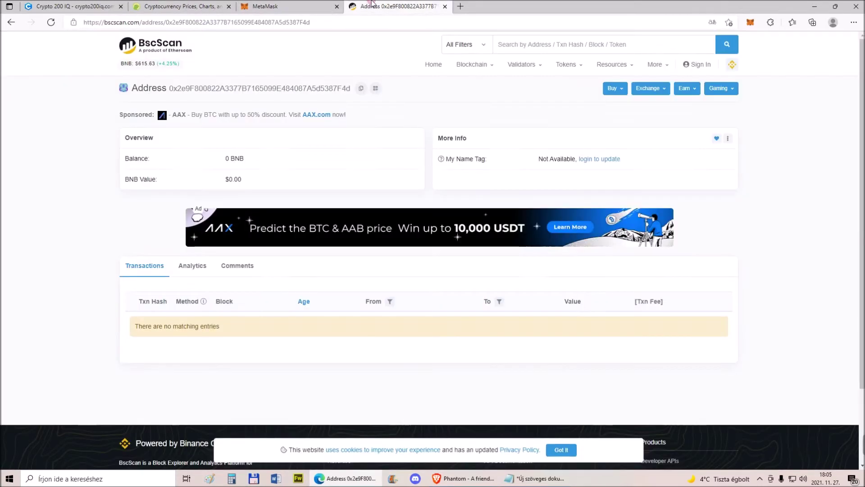
{"action": "left_click", "coordinate": [446, 6]}
{"action": "left_click", "coordinate": [353, 6]}
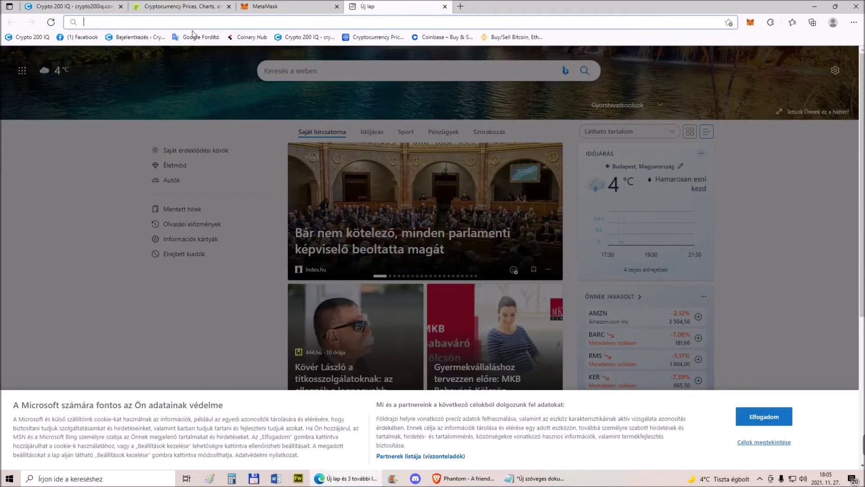
Search 'avalanch to metamask' and open the Avalanche Support MetaMask setup guide
{"action": "type", "text": "avalanch to met"}
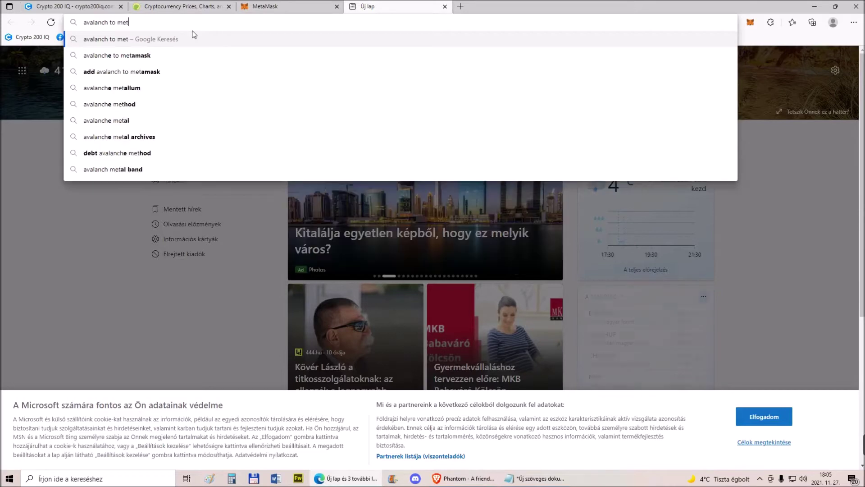
{"action": "type", "text": "amask"}
{"action": "key", "text": "Return"}
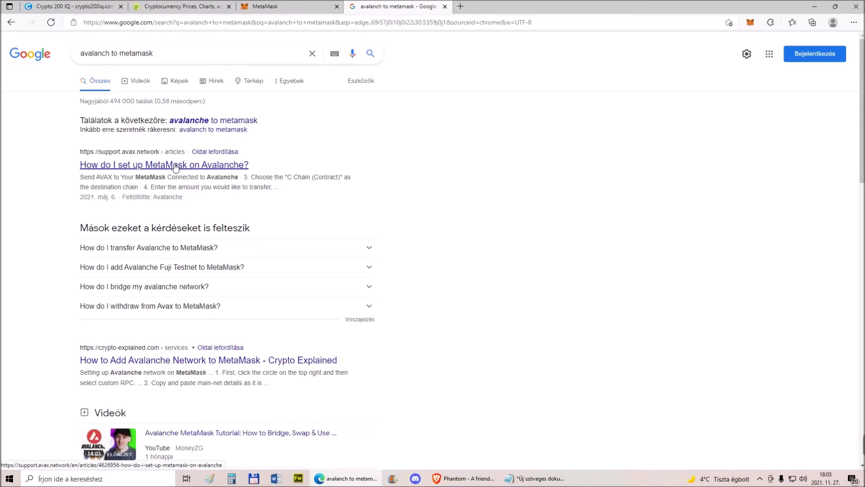
{"action": "left_click", "coordinate": [176, 166]}
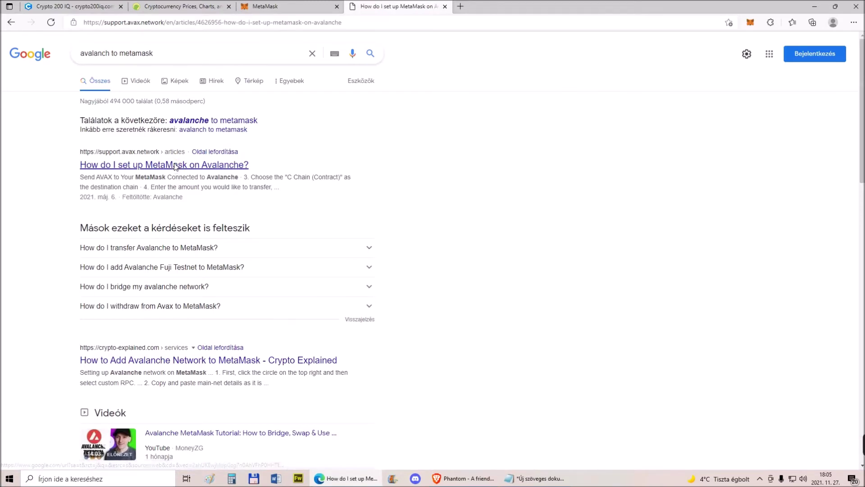
Scroll to the guide's network details and open MetaMask's network list
{"action": "scroll", "coordinate": [208, 158], "scroll_direction": "down", "scroll_amount": 5}
{"action": "scroll", "coordinate": [208, 156], "scroll_direction": "up", "scroll_amount": 3}
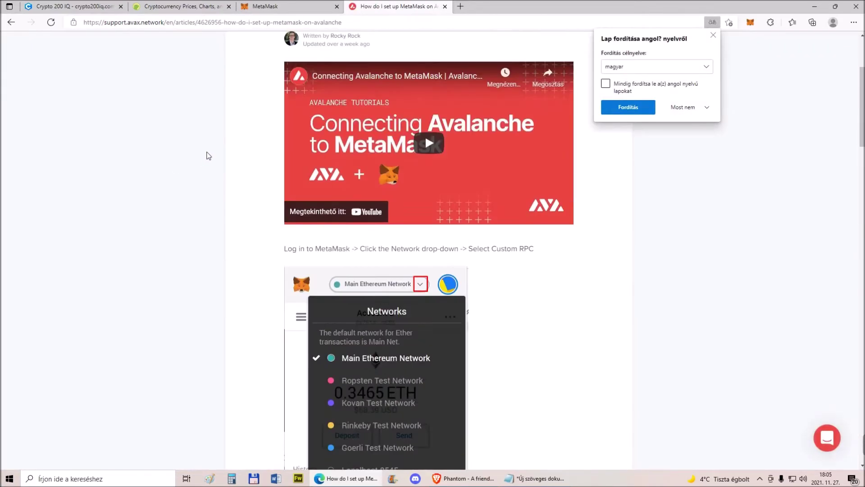
{"action": "scroll", "coordinate": [208, 155], "scroll_direction": "down", "scroll_amount": 8}
{"action": "scroll", "coordinate": [558, 218], "scroll_direction": "down", "scroll_amount": 2}
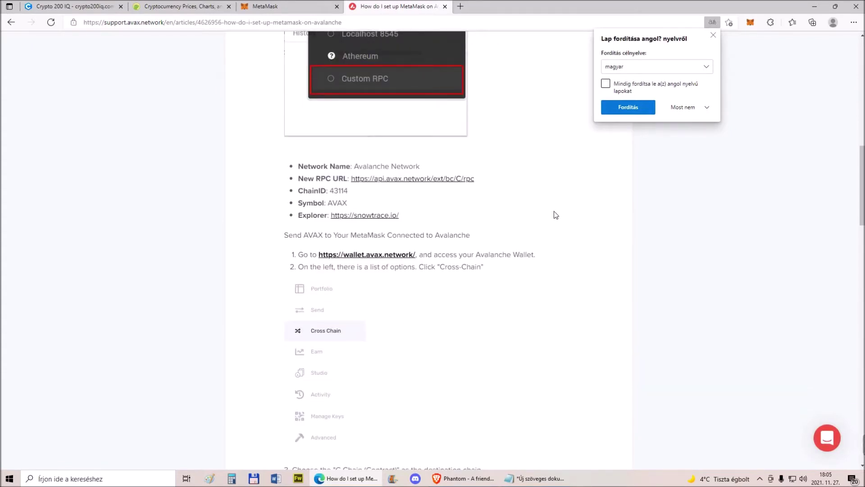
{"action": "left_click", "coordinate": [274, 6]}
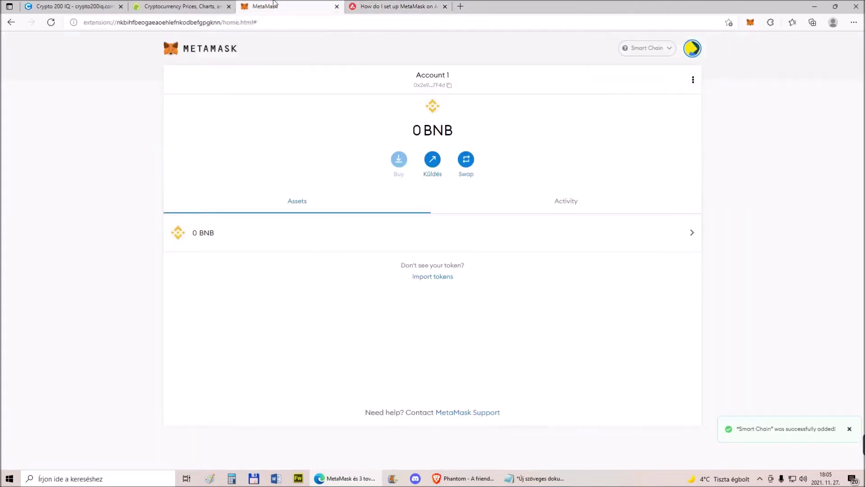
{"action": "left_click", "coordinate": [669, 53]}
Start a new network in MetaMask and paste 'Avalanche Network' from the guide as its name
{"action": "left_click", "coordinate": [656, 257]}
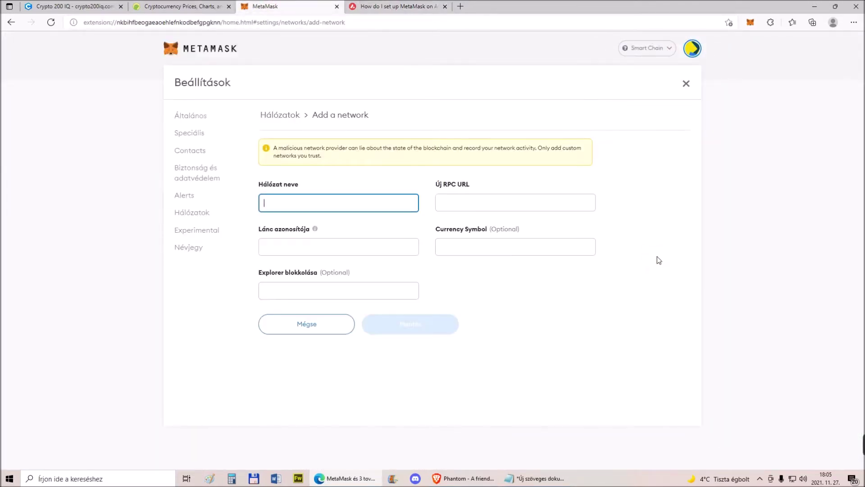
{"action": "left_click", "coordinate": [396, 5]}
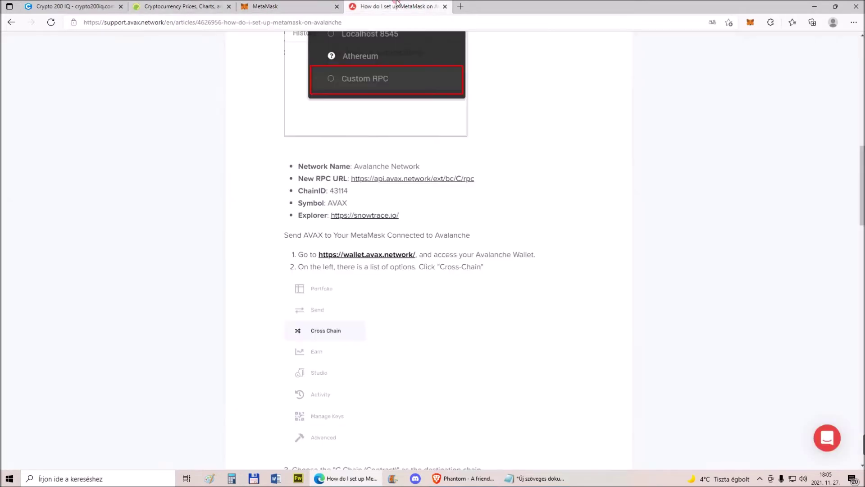
{"action": "left_click_drag", "start_coordinate": [355, 166], "coordinate": [420, 166]}
{"action": "triple_click", "coordinate": [402, 166]}
{"action": "left_click", "coordinate": [395, 162]}
{"action": "mouse_move", "coordinate": [355, 168]}
{"action": "left_mouse_down"}
{"action": "mouse_move", "coordinate": [420, 167]}
{"action": "mouse_move", "coordinate": [355, 168]}
{"action": "left_mouse_up"}
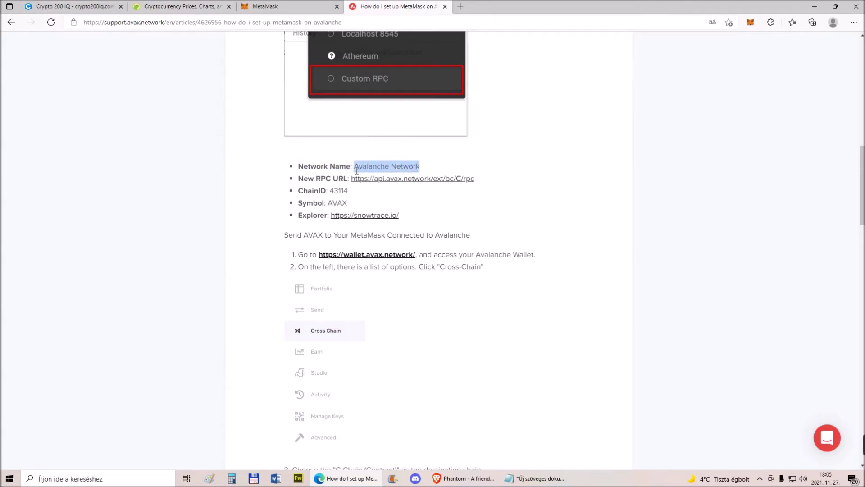
{"action": "right_click", "coordinate": [367, 169]}
{"action": "left_click", "coordinate": [392, 176]}
{"action": "left_click", "coordinate": [283, 5]}
{"action": "right_click", "coordinate": [299, 193]}
{"action": "left_click", "coordinate": [336, 282]}
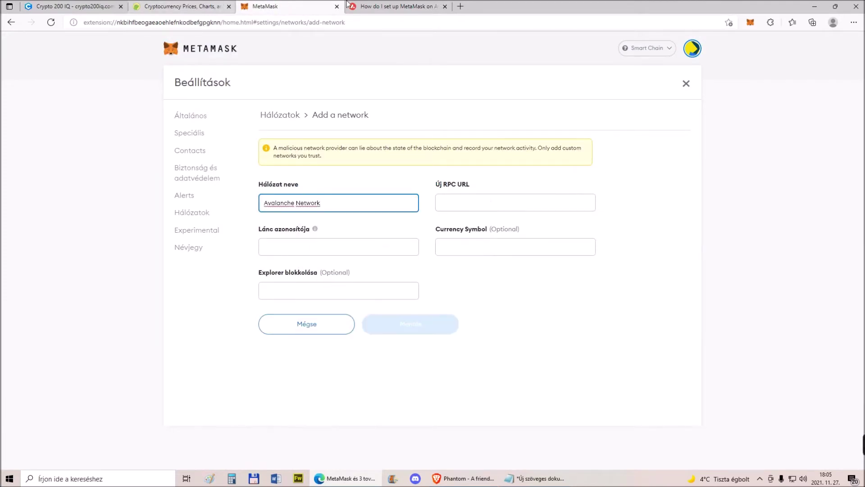
Copy the guide's New RPC URL into the form's RPC URL field
{"action": "left_click", "coordinate": [397, 6]}
{"action": "left_click_drag", "start_coordinate": [478, 179], "coordinate": [356, 182]}
{"action": "right_click", "coordinate": [353, 180]}
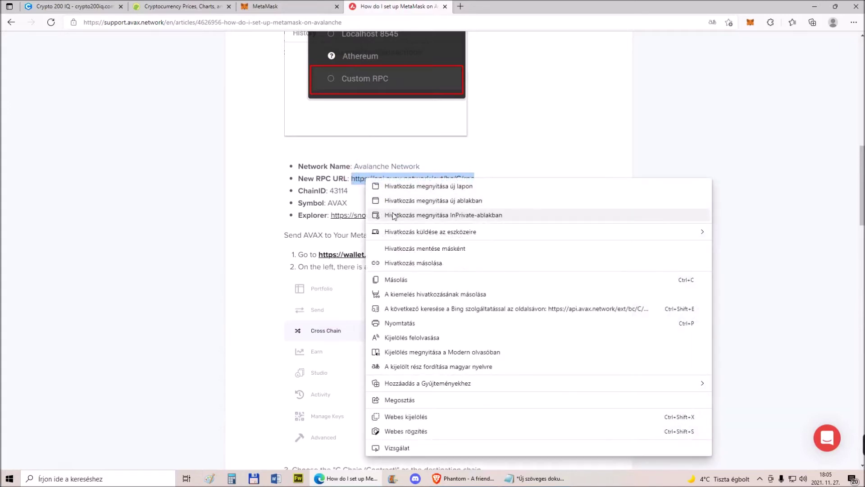
{"action": "left_click", "coordinate": [397, 278]}
{"action": "left_click", "coordinate": [315, 7]}
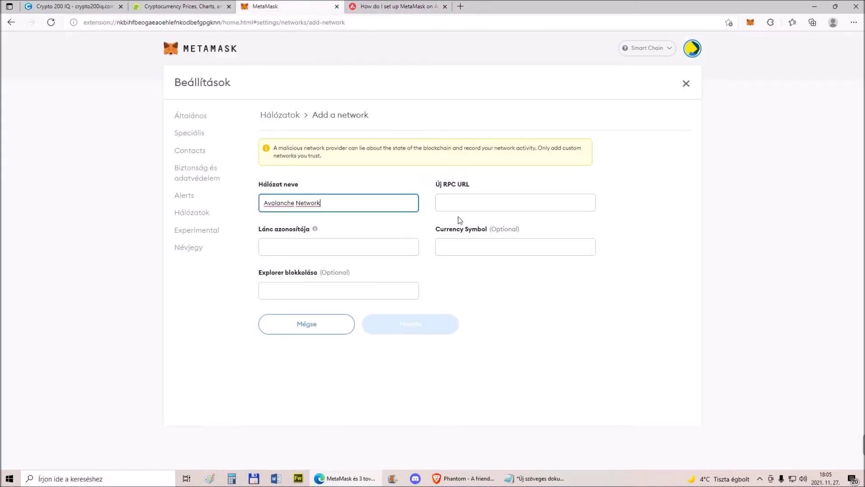
{"action": "right_click", "coordinate": [461, 206]}
{"action": "left_click", "coordinate": [485, 291]}
Enter chain ID 43114, copied from the guide
{"action": "left_click", "coordinate": [397, 6]}
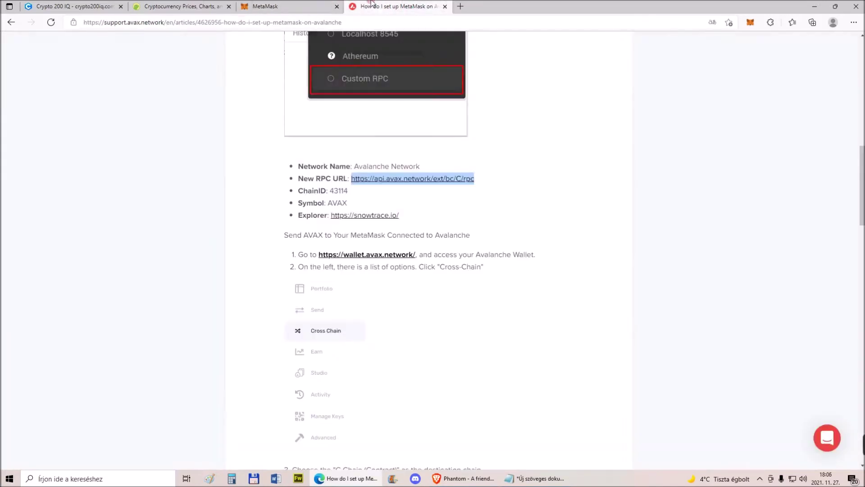
{"action": "left_click", "coordinate": [346, 191]}
{"action": "left_click_drag", "start_coordinate": [346, 192], "coordinate": [332, 191]}
{"action": "right_click", "coordinate": [334, 193]}
{"action": "left_click", "coordinate": [365, 198]}
{"action": "left_click", "coordinate": [296, 6]}
{"action": "left_click", "coordinate": [297, 246]}
{"action": "right_click", "coordinate": [295, 246]}
{"action": "left_click", "coordinate": [333, 100]}
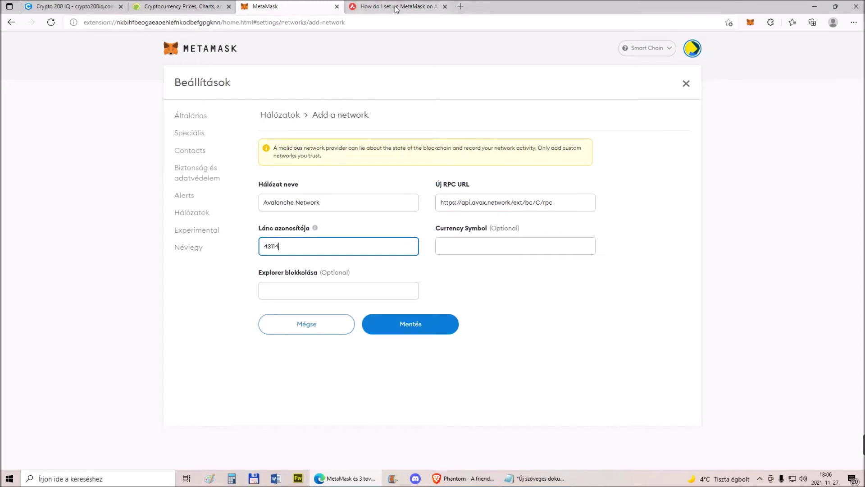
Set the currency symbol to AVAX, copied from the guide
{"action": "left_click", "coordinate": [395, 6]}
{"action": "left_click_drag", "start_coordinate": [347, 203], "coordinate": [328, 203]}
{"action": "right_click", "coordinate": [333, 204]}
{"action": "left_click", "coordinate": [360, 211]}
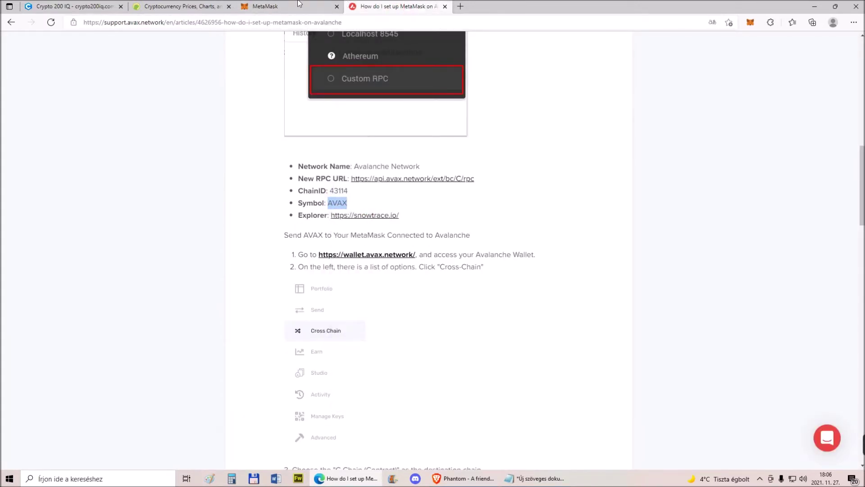
{"action": "left_click", "coordinate": [297, 4]}
{"action": "left_click", "coordinate": [453, 246]}
{"action": "right_click", "coordinate": [452, 246]}
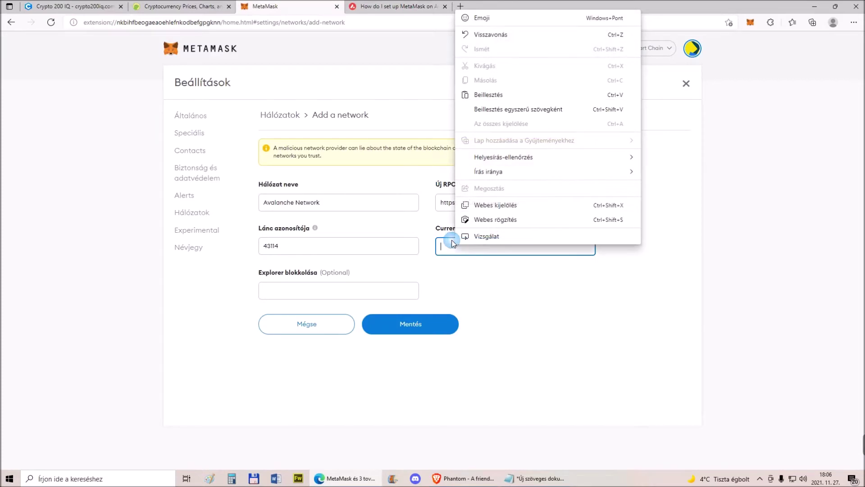
{"action": "left_click", "coordinate": [490, 101]}
{"action": "left_click", "coordinate": [396, 6]}
{"action": "left_click_drag", "start_coordinate": [399, 218], "coordinate": [334, 218]}
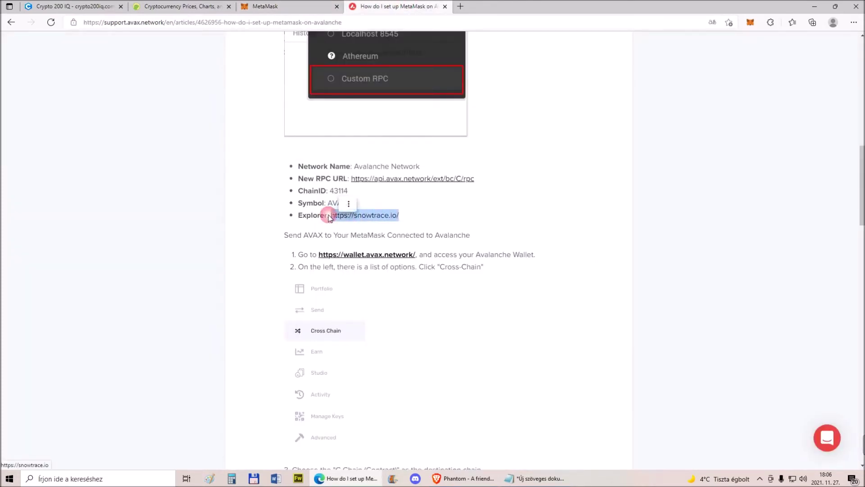
{"action": "right_click", "coordinate": [334, 218]}
{"action": "left_click", "coordinate": [370, 294]}
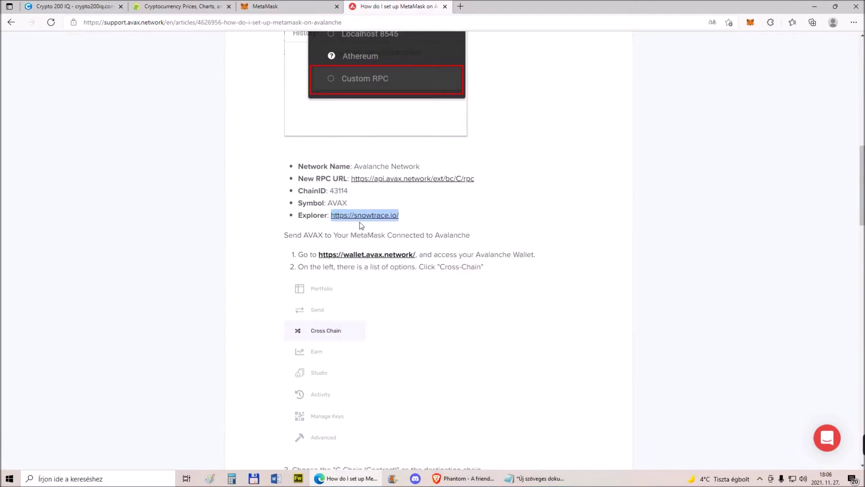
{"action": "left_click", "coordinate": [284, 6]}
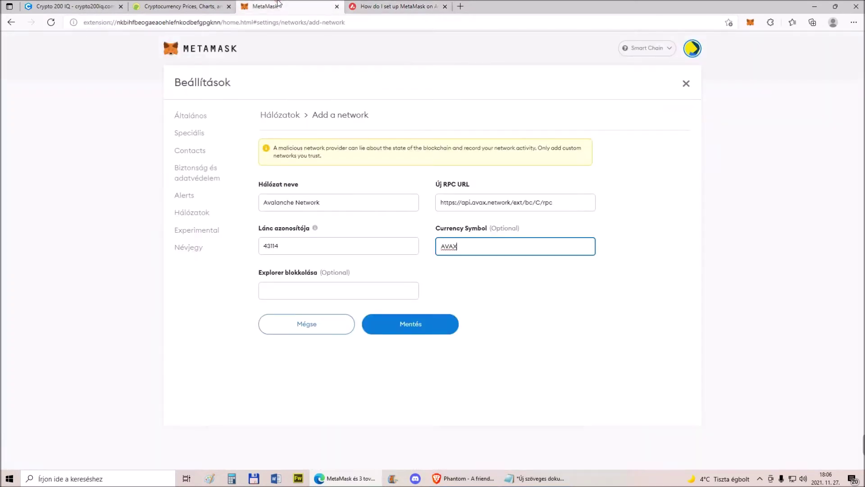
{"action": "right_click", "coordinate": [301, 289]}
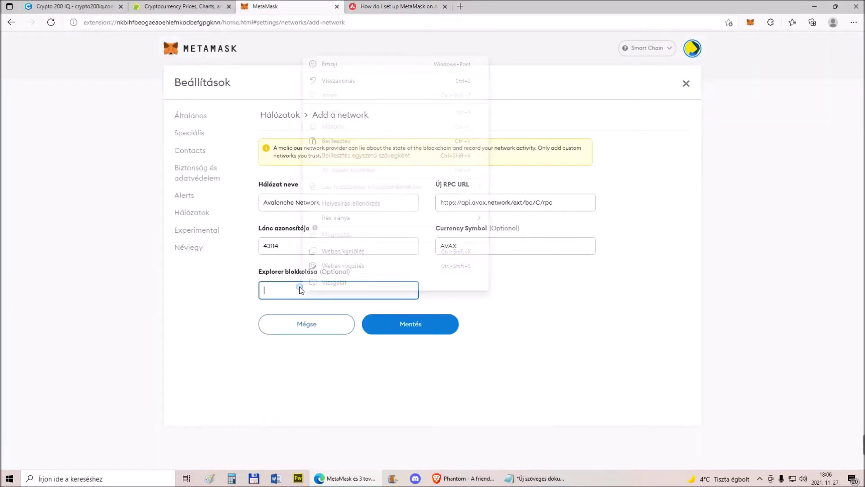
{"action": "left_click", "coordinate": [340, 147]}
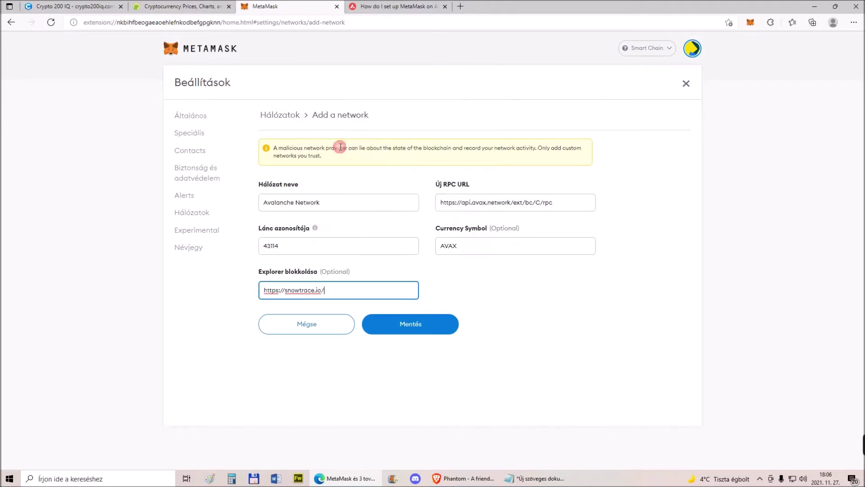
{"action": "left_click", "coordinate": [420, 326]}
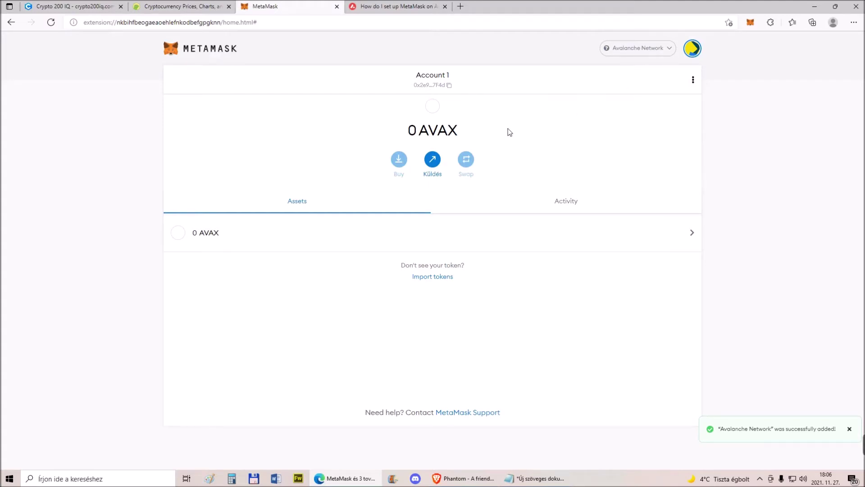
Check the article and wallet, then bring the CoinGecko price list to the front
{"action": "left_click", "coordinate": [388, 6]}
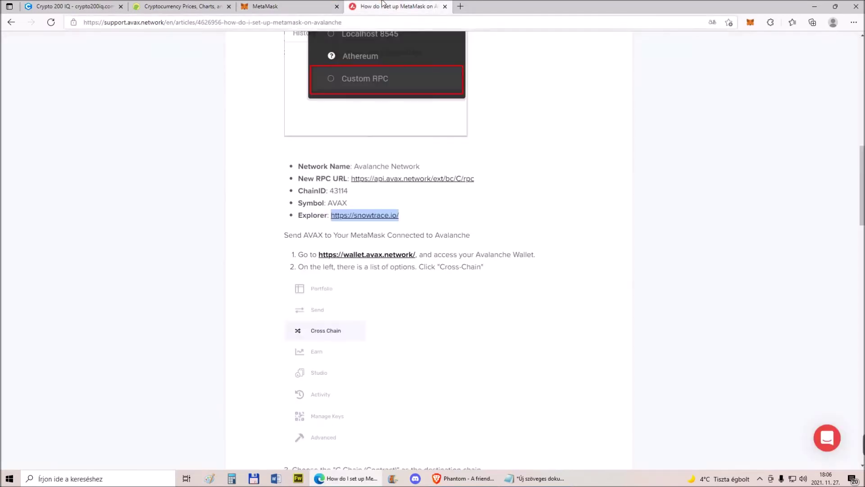
{"action": "left_click", "coordinate": [274, 4]}
{"action": "left_click", "coordinate": [182, 6]}
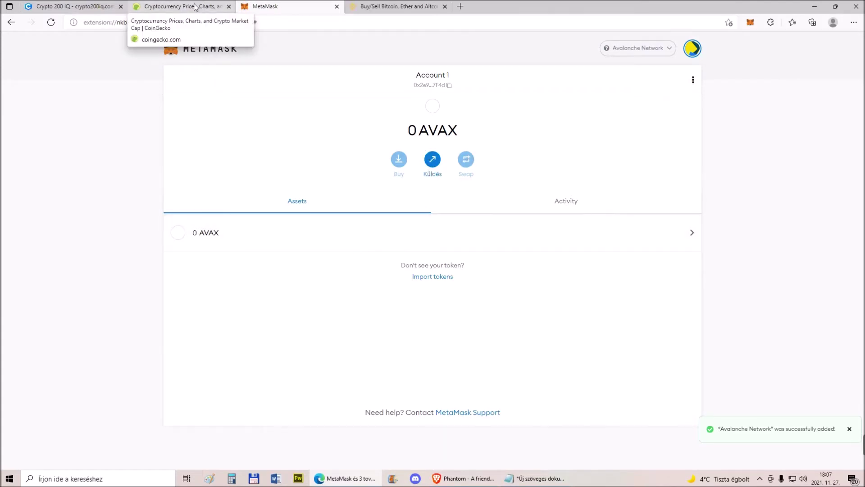
{"action": "left_click", "coordinate": [183, 6]}
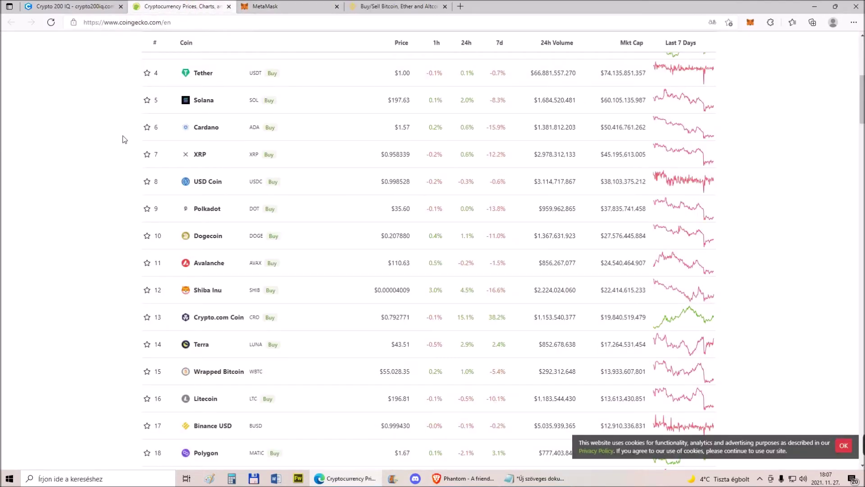
Browse CoinGecko's Spot exchange rankings, then its decentralized exchange (DEX) rankings
{"action": "scroll", "coordinate": [123, 133], "scroll_direction": "up", "scroll_amount": 10}
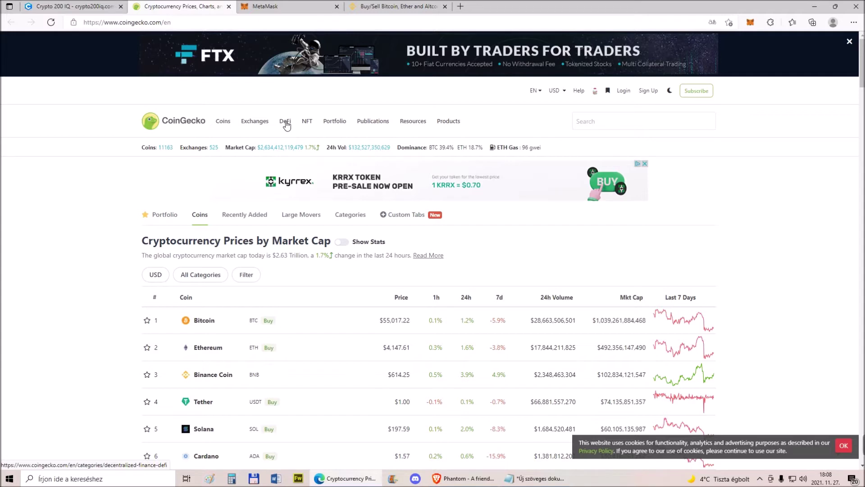
{"action": "mouse_move", "coordinate": [258, 125]}
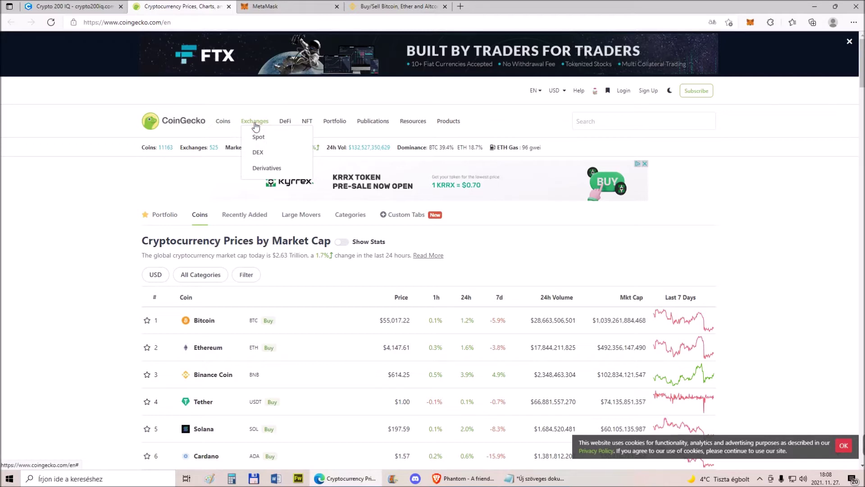
{"action": "left_click", "coordinate": [259, 138]}
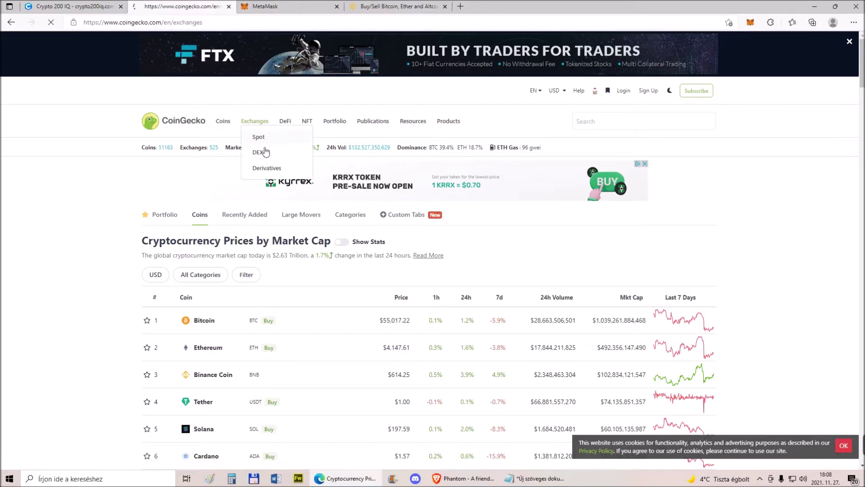
{"action": "scroll", "coordinate": [244, 167], "scroll_direction": "down", "scroll_amount": 6}
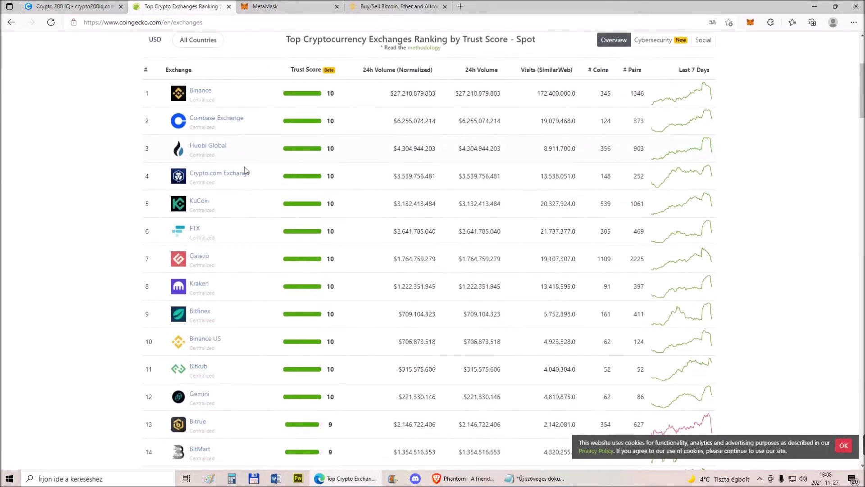
{"action": "scroll", "coordinate": [244, 168], "scroll_direction": "up", "scroll_amount": 8}
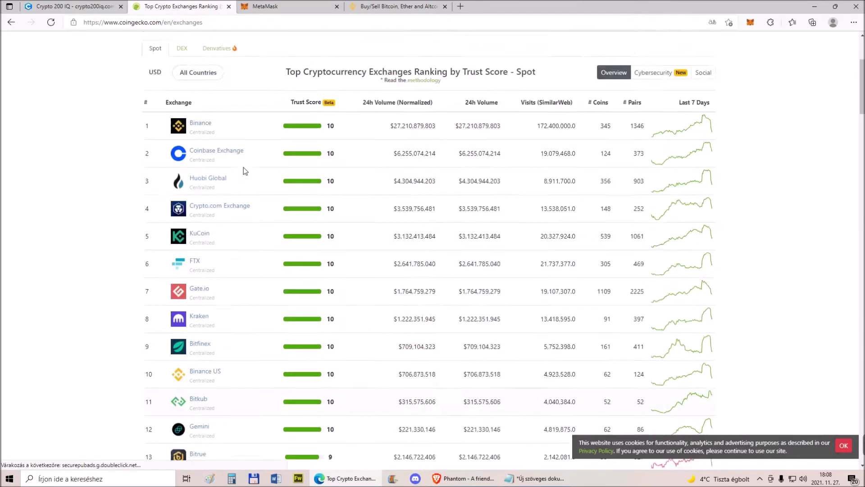
{"action": "mouse_move", "coordinate": [244, 119]}
{"action": "left_click", "coordinate": [258, 153]}
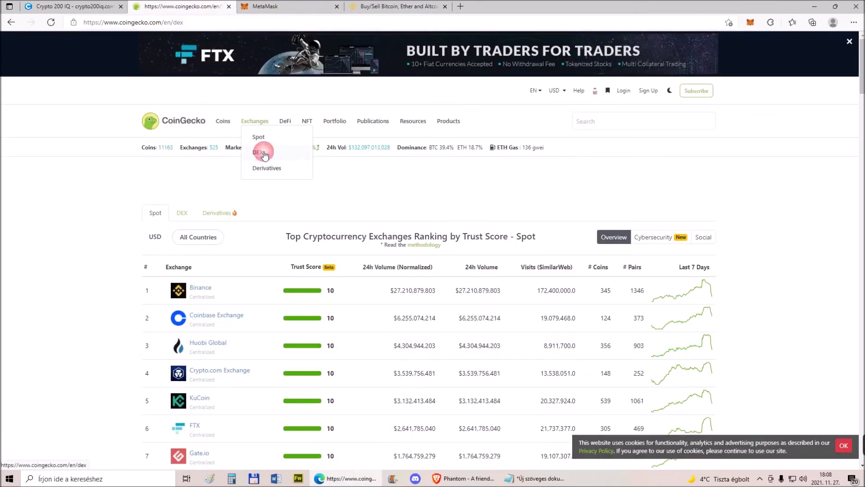
Open the Uniswap (v3) listing and launch its trading app via Start Trading
{"action": "scroll", "coordinate": [237, 193], "scroll_direction": "down", "scroll_amount": 2}
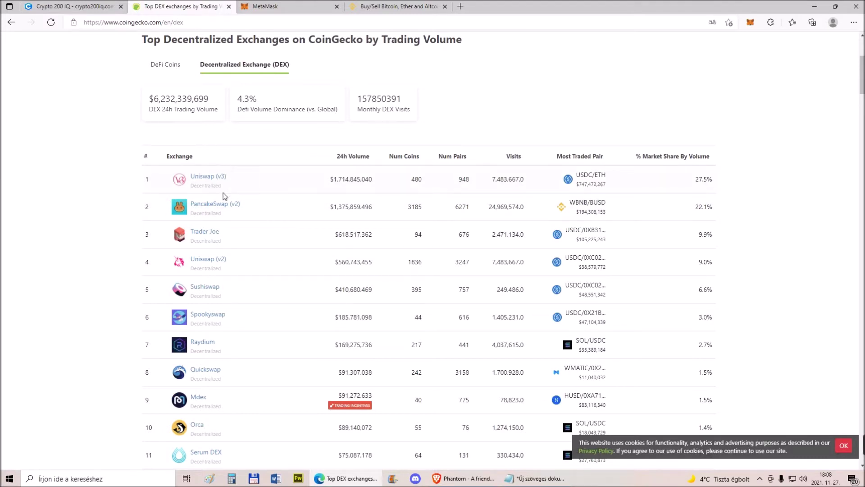
{"action": "left_click", "coordinate": [204, 180]}
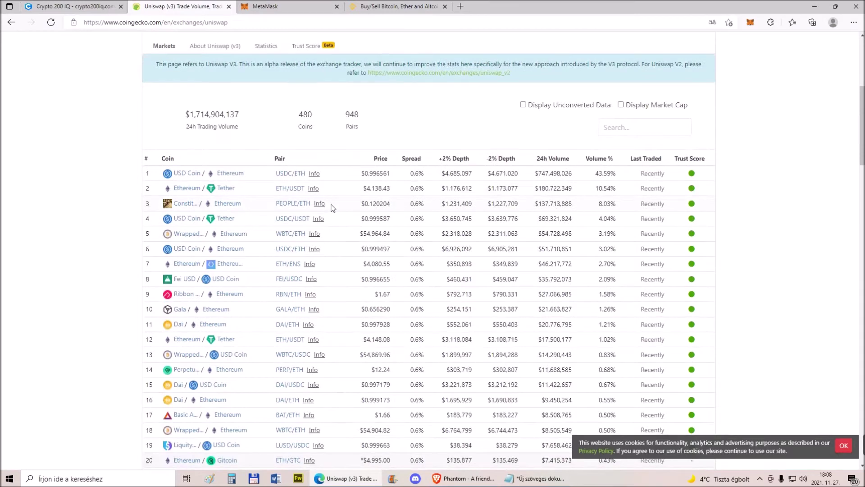
{"action": "left_click", "coordinate": [684, 252]}
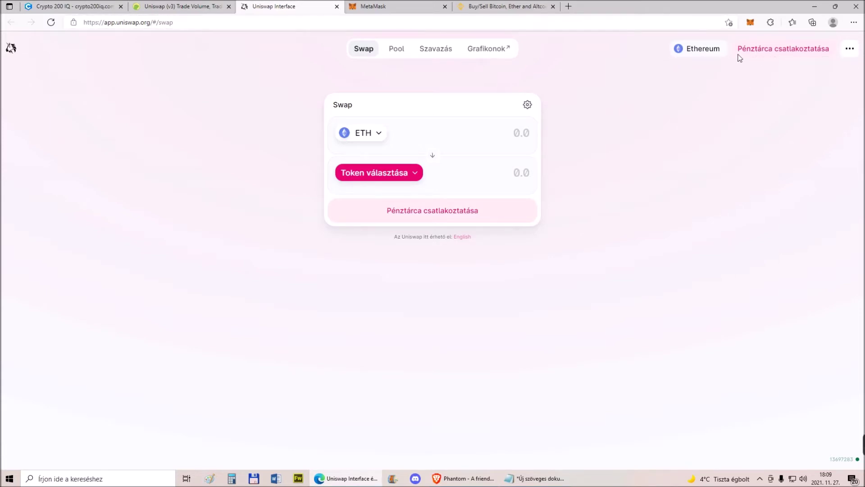
Switch MetaMask to Ethereum Mainnet and bring up its request to connect Account 1 to app.uniswap.org
{"action": "left_click", "coordinate": [750, 24]}
{"action": "left_click", "coordinate": [558, 58]}
{"action": "left_click", "coordinate": [756, 24]}
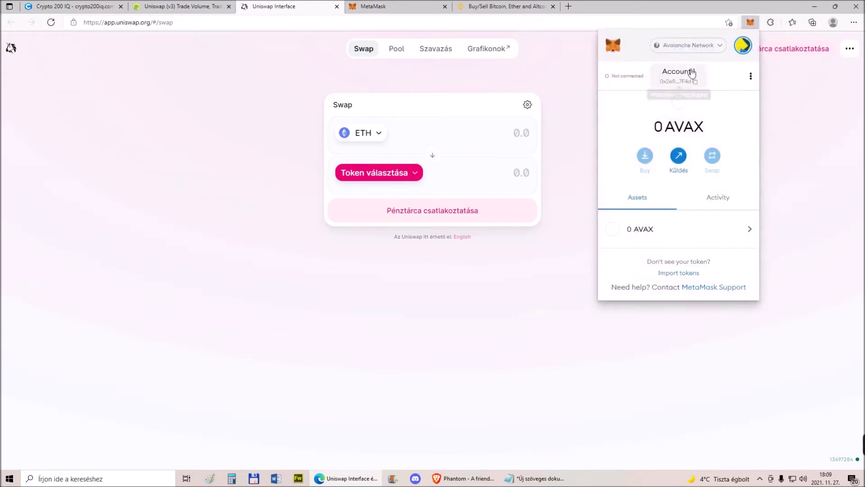
{"action": "left_click", "coordinate": [688, 49]}
{"action": "left_click", "coordinate": [680, 108]}
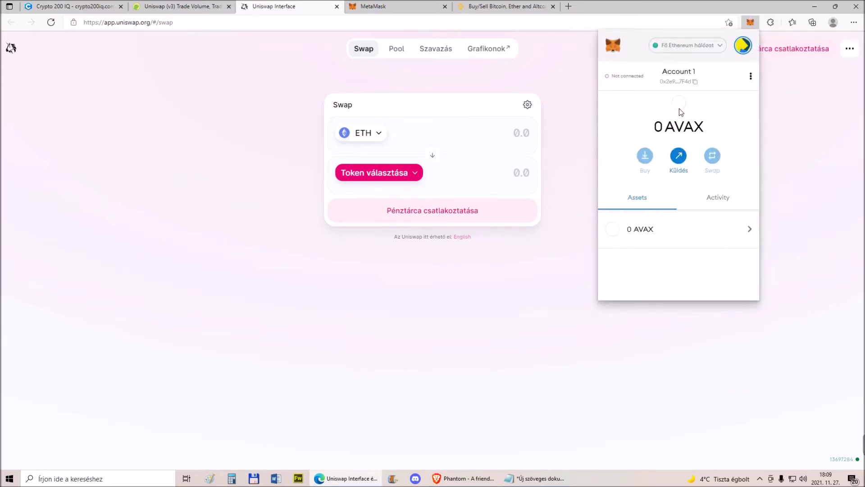
{"action": "left_click", "coordinate": [784, 111]}
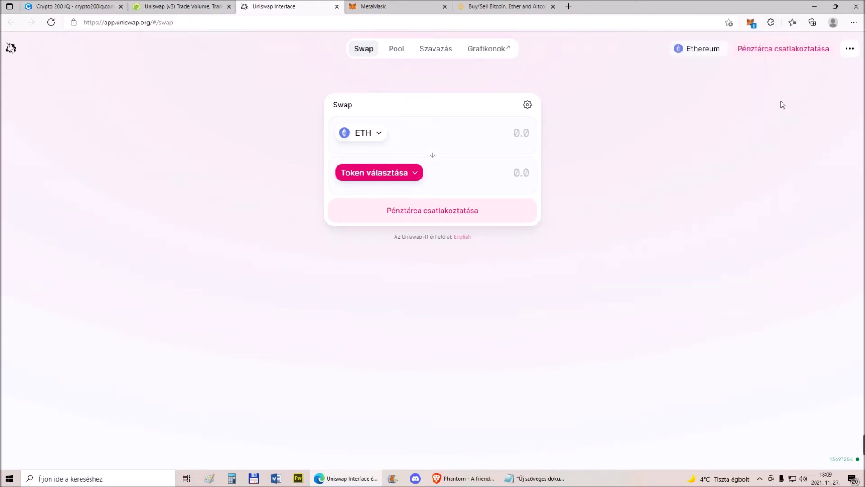
{"action": "left_click", "coordinate": [751, 23]}
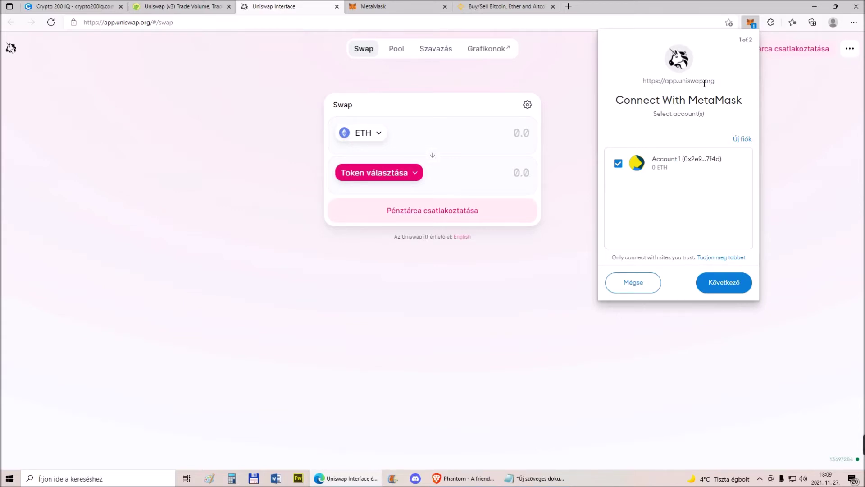
Approve connecting Account 1 to Uniswap with Következő and Csatlakozás, then close MetaMask
{"action": "left_click", "coordinate": [733, 289]}
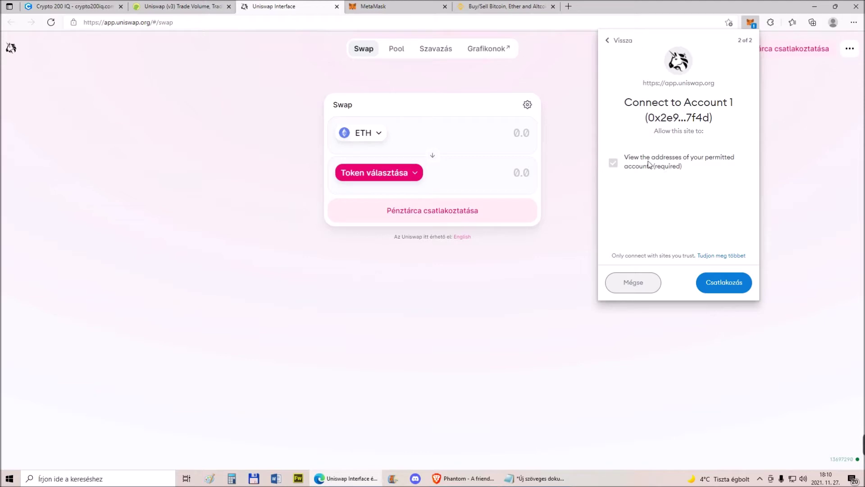
{"action": "left_click", "coordinate": [724, 283]}
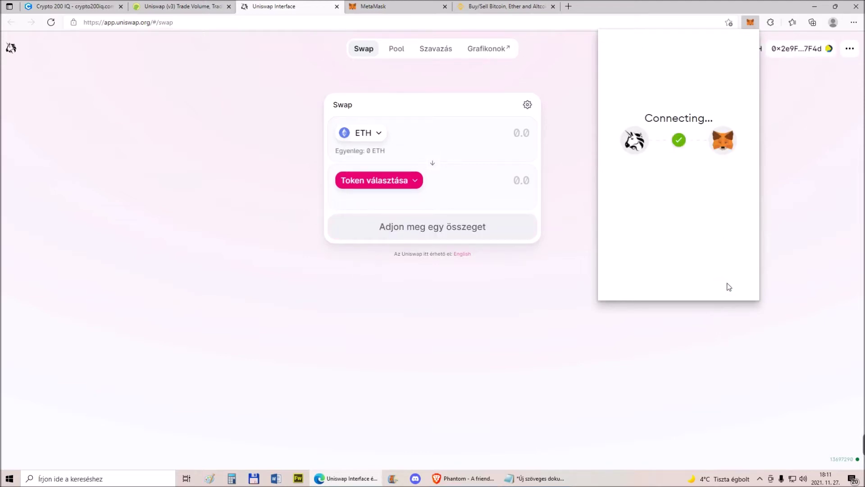
{"action": "left_click", "coordinate": [791, 180]}
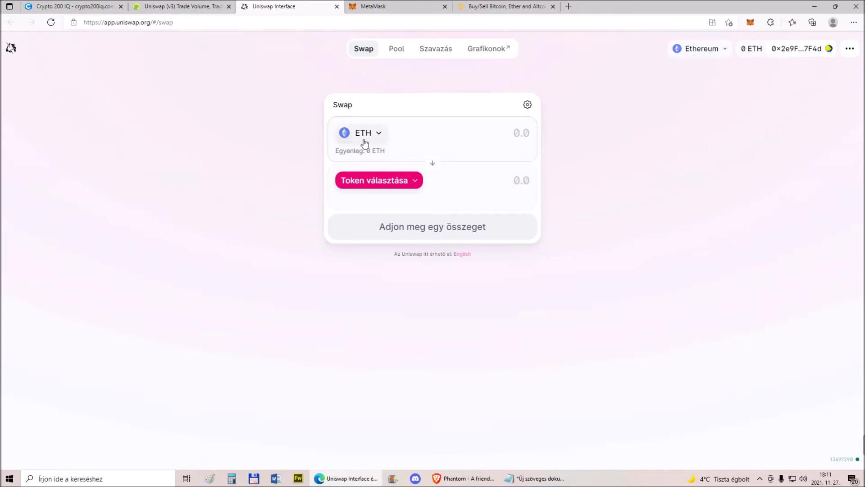
Set the Uniswap swap to receive USDT and pay with DAI
{"action": "left_click", "coordinate": [412, 188]}
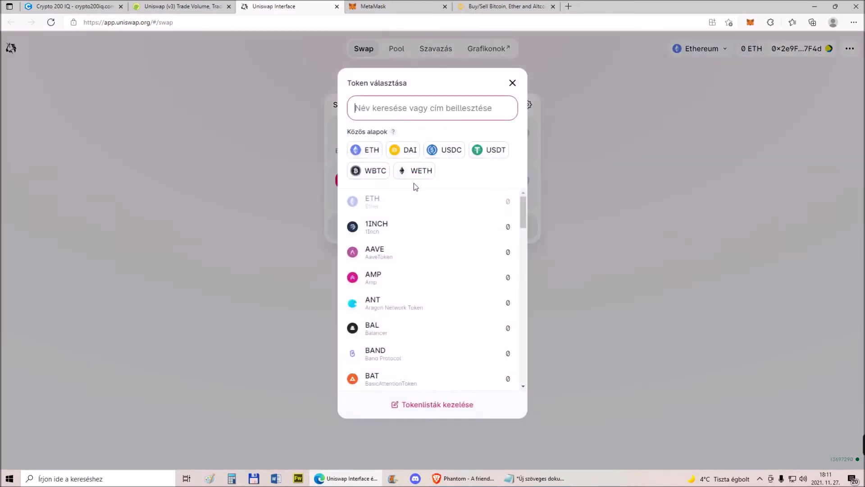
{"action": "scroll", "coordinate": [429, 249], "scroll_direction": "down", "scroll_amount": 3}
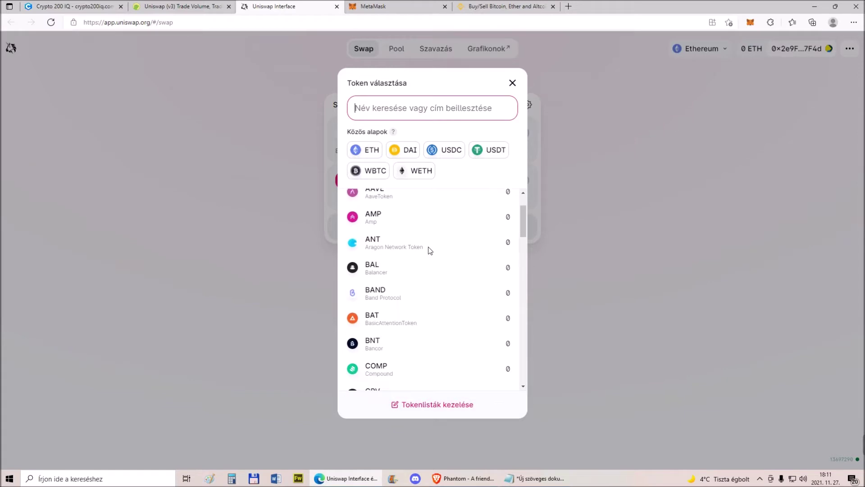
{"action": "scroll", "coordinate": [428, 251], "scroll_direction": "down", "scroll_amount": 8}
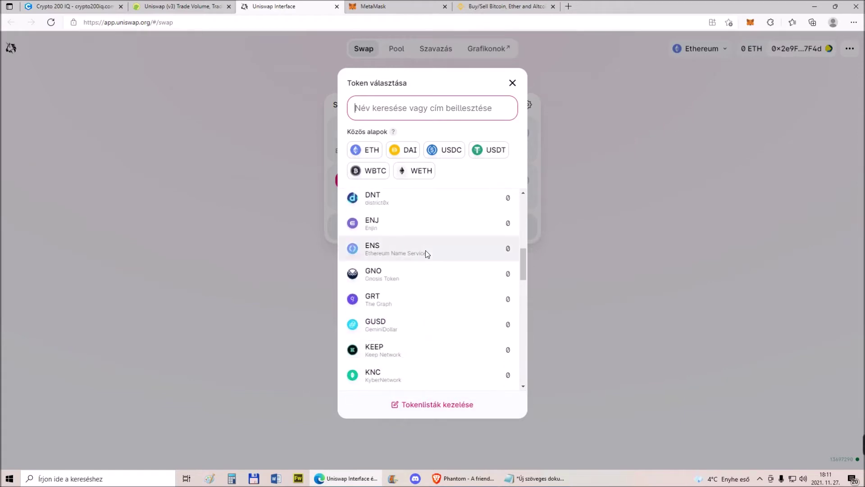
{"action": "scroll", "coordinate": [426, 255], "scroll_direction": "down", "scroll_amount": 3}
{"action": "left_click", "coordinate": [479, 151]}
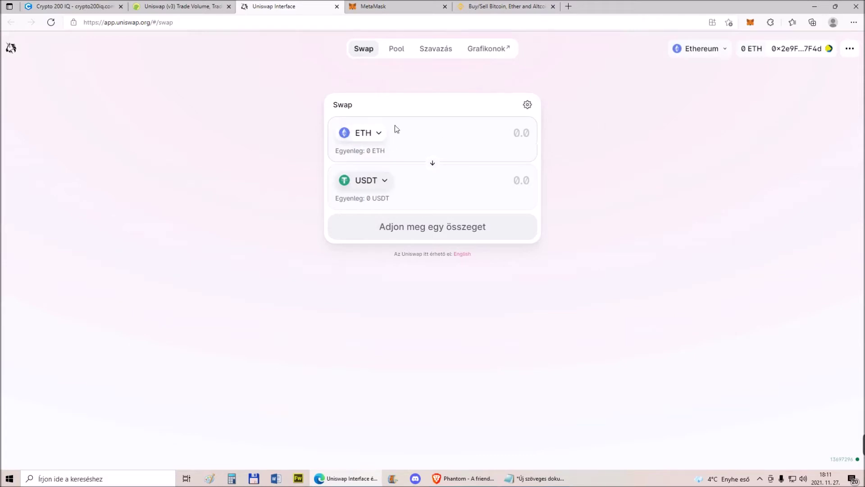
{"action": "left_click", "coordinate": [379, 136]}
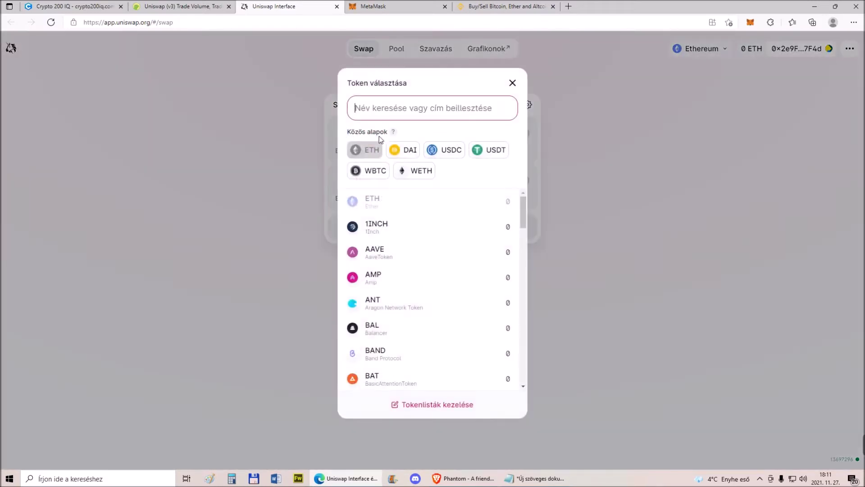
{"action": "left_click", "coordinate": [410, 152]}
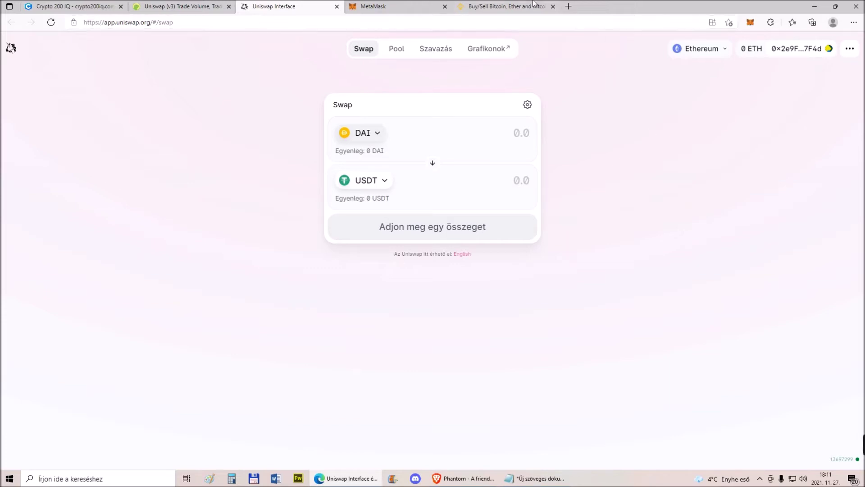
Close the Uniswap tab and open PancakeSwap (v2) from CoinGecko's DEX exchange ranking
{"action": "left_click", "coordinate": [336, 6]}
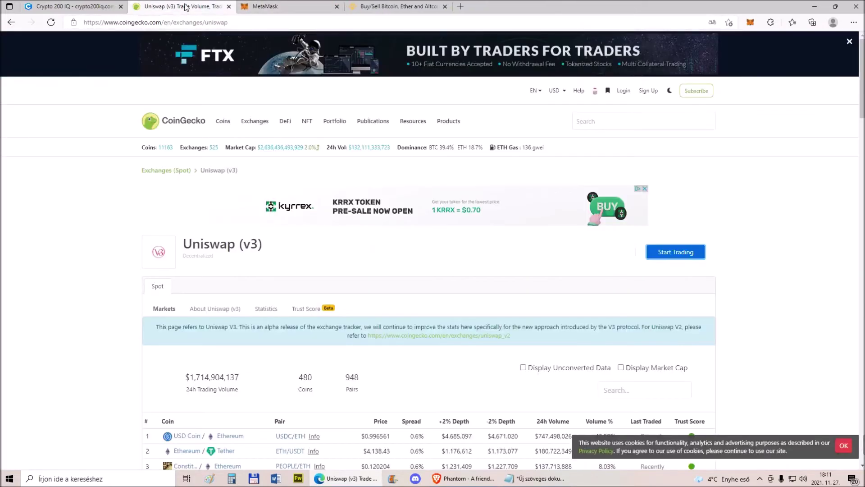
{"action": "scroll", "coordinate": [261, 224], "scroll_direction": "down", "scroll_amount": 5}
{"action": "scroll", "coordinate": [218, 222], "scroll_direction": "up", "scroll_amount": 5}
{"action": "mouse_move", "coordinate": [255, 120]}
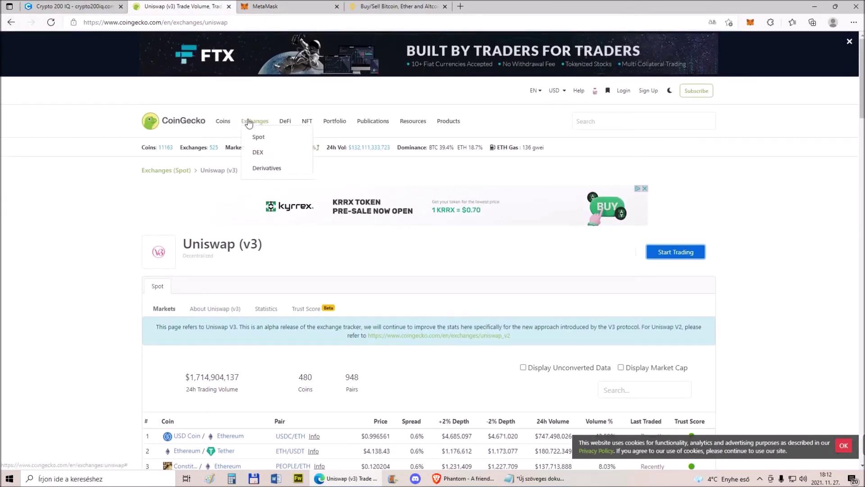
{"action": "left_click", "coordinate": [257, 153]}
{"action": "scroll", "coordinate": [216, 275], "scroll_direction": "down", "scroll_amount": 3}
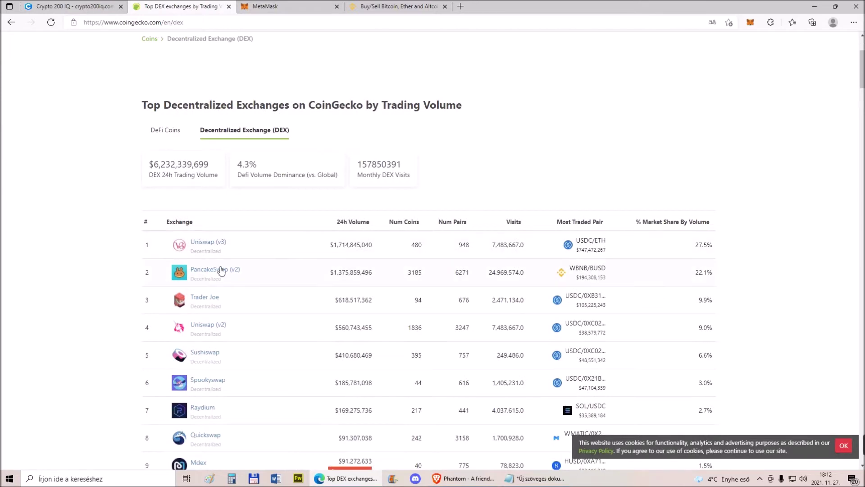
{"action": "left_click", "coordinate": [216, 271]}
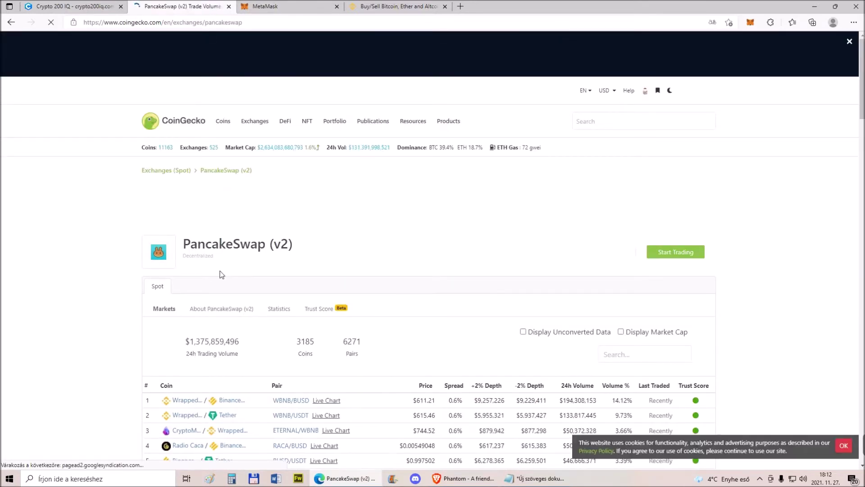
Launch the PancakeSwap site via Start Trading and dismiss the translation prompt
{"action": "left_click", "coordinate": [649, 251]}
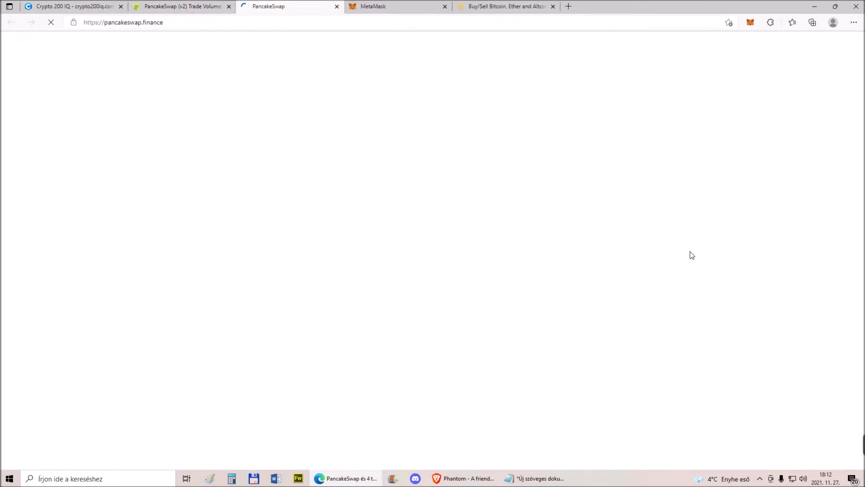
{"action": "left_click", "coordinate": [713, 35]}
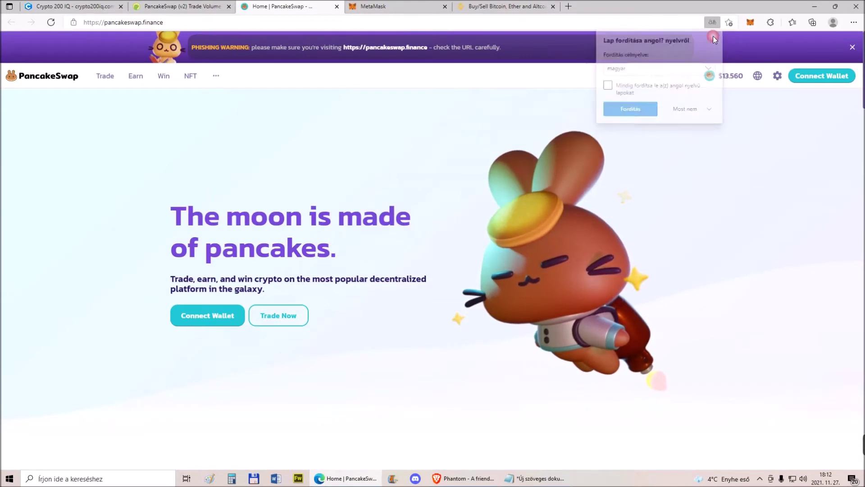
{"action": "left_click", "coordinate": [180, 7]}
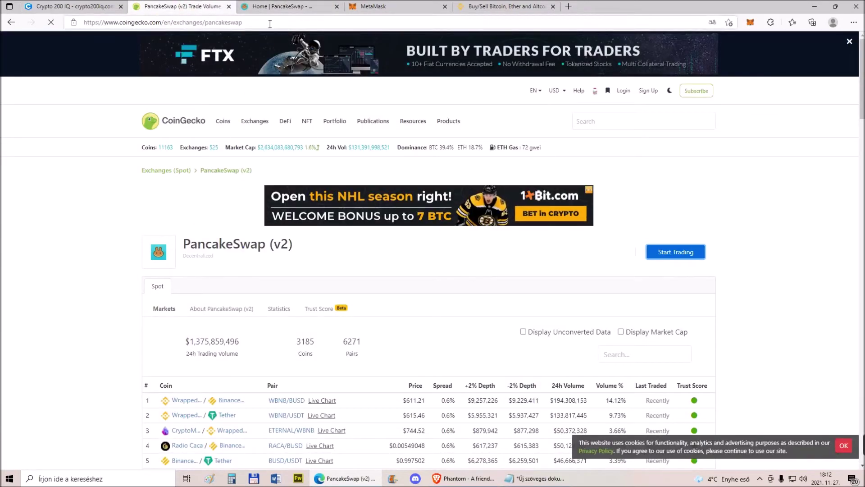
{"action": "left_click", "coordinate": [293, 7]}
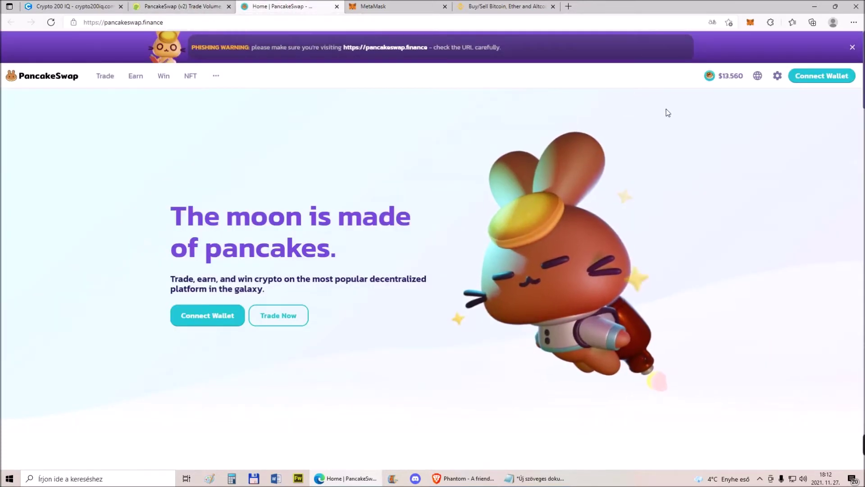
Connect MetaMask Account 1 to PancakeSwap, confirming with Következő and Csatlakozás
{"action": "left_click", "coordinate": [814, 76]}
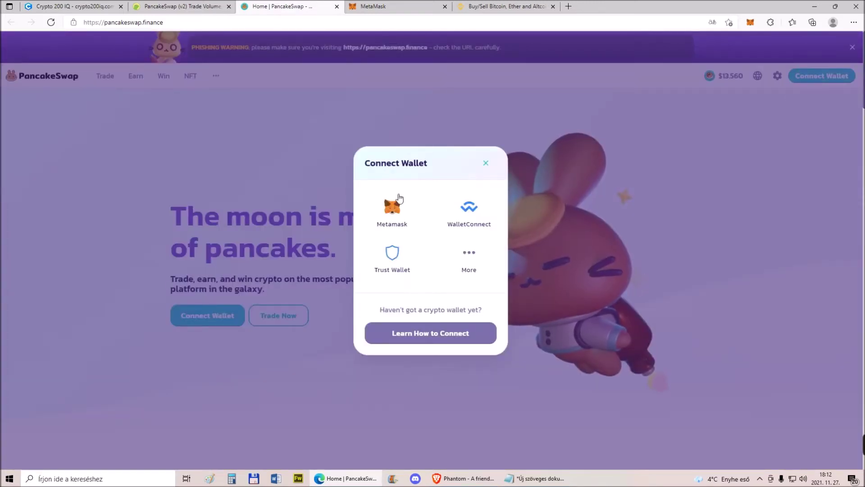
{"action": "left_click", "coordinate": [399, 203]}
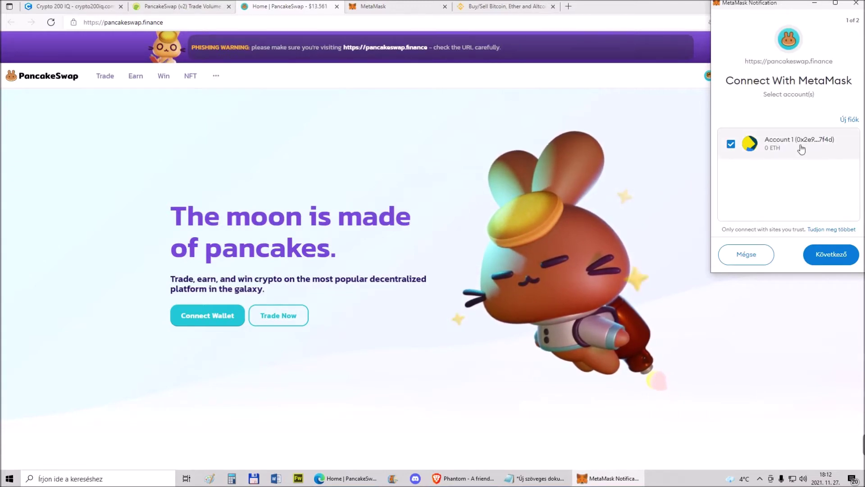
{"action": "left_click", "coordinate": [786, 147]}
{"action": "left_click", "coordinate": [731, 144]}
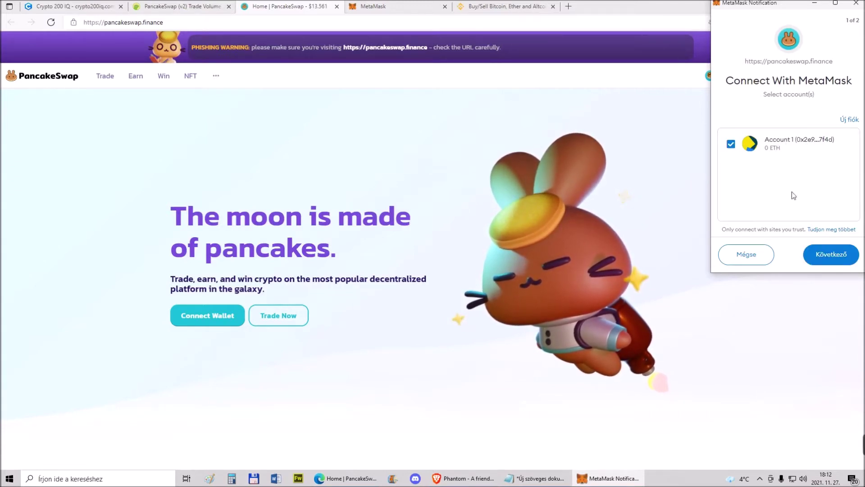
{"action": "left_click", "coordinate": [834, 257]}
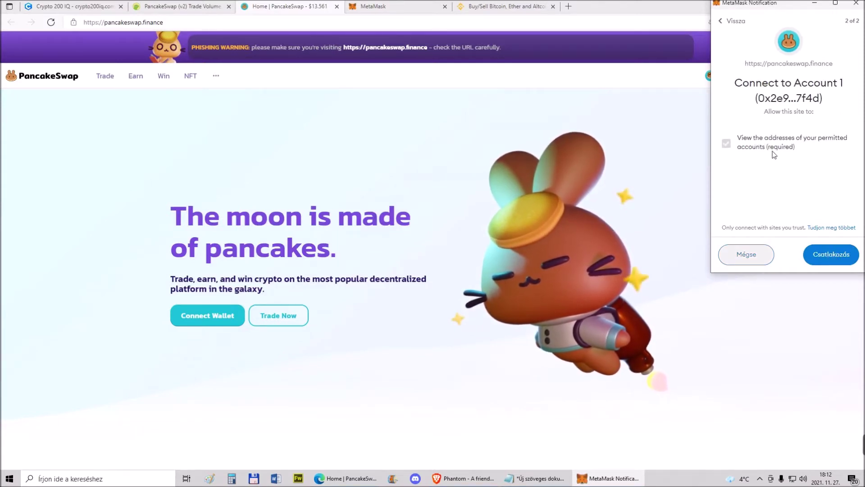
{"action": "left_click", "coordinate": [829, 254]}
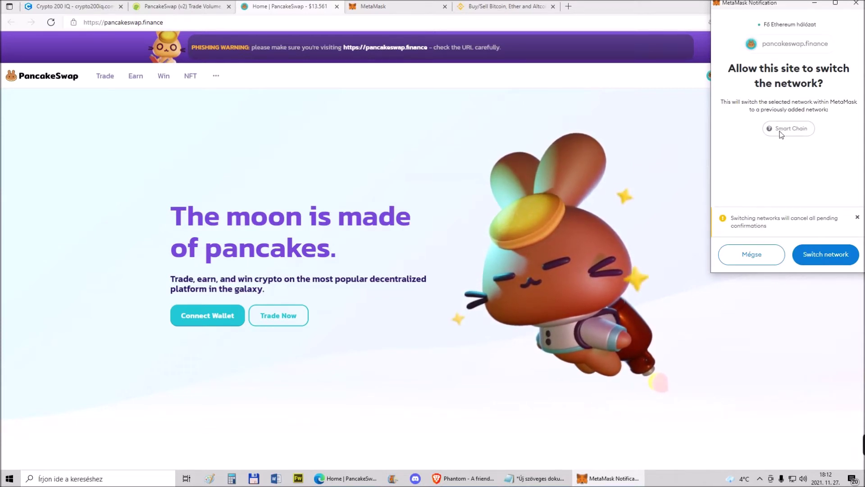
Allow the wallet to switch to Smart Chain and check its 0 BNB balance
{"action": "left_click", "coordinate": [832, 255]}
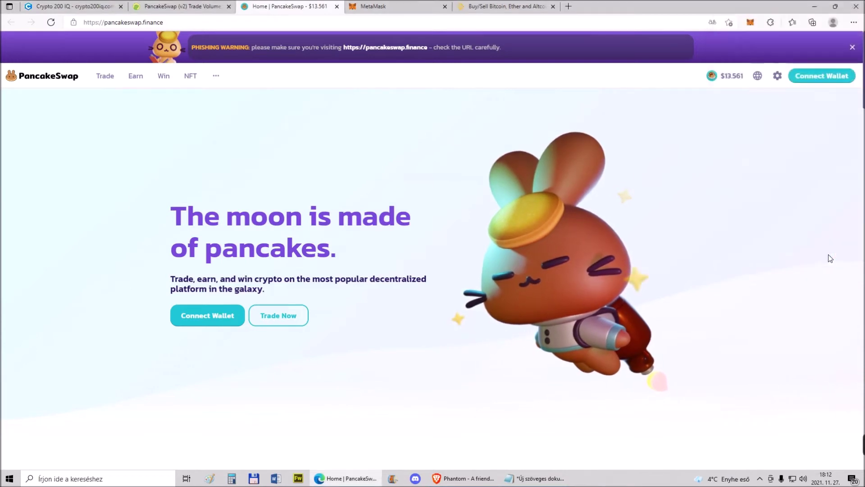
{"action": "left_click", "coordinate": [751, 24]}
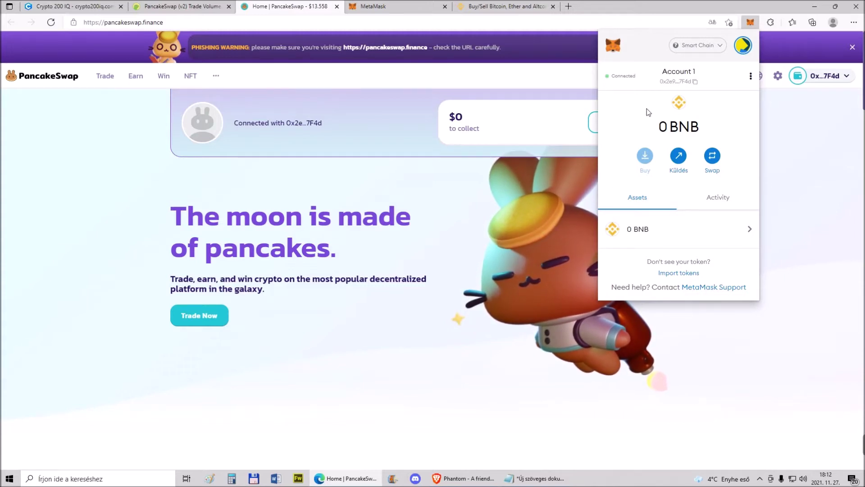
{"action": "left_click", "coordinate": [788, 123]}
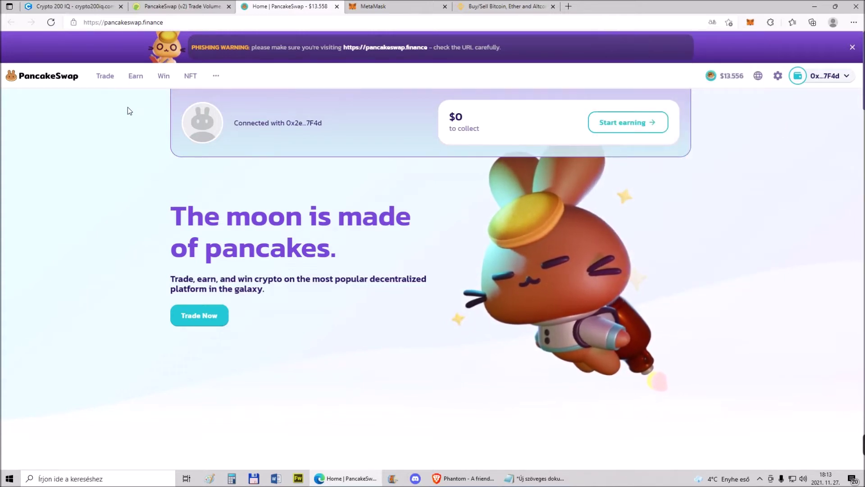
{"action": "mouse_move", "coordinate": [106, 82]}
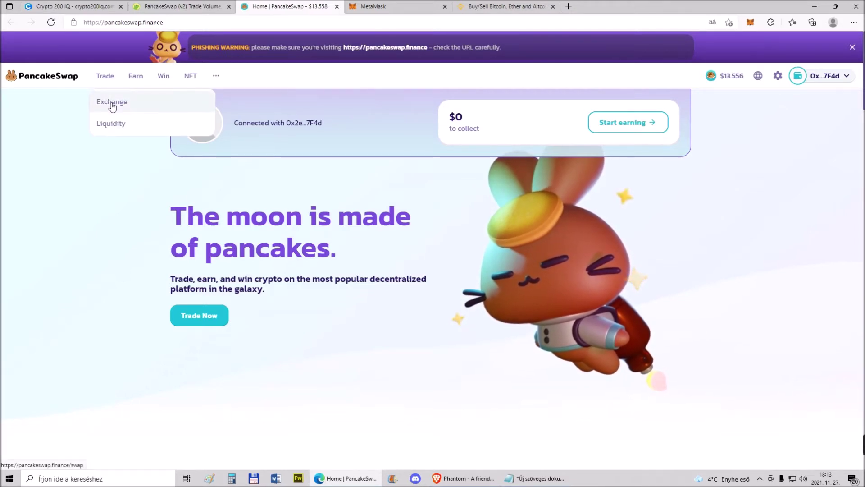
On PancakeSwap's Exchange page, set up a swap from USDT to BTCB
{"action": "left_click", "coordinate": [112, 106]}
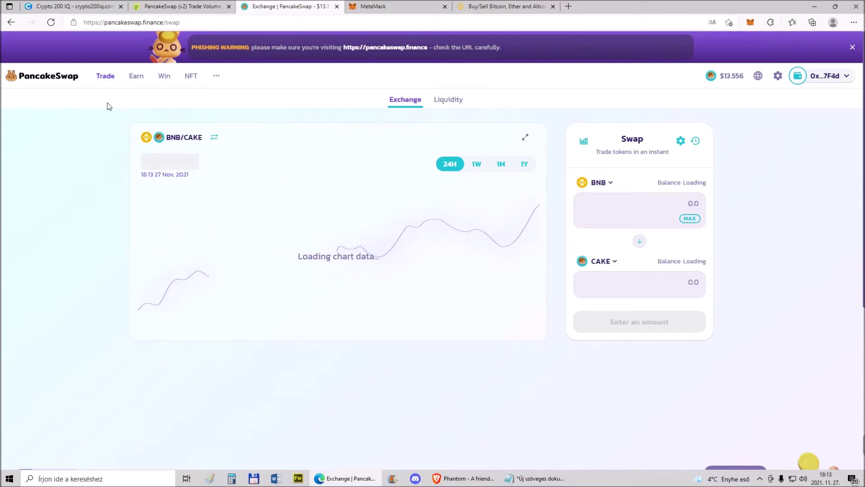
{"action": "left_click", "coordinate": [613, 259]}
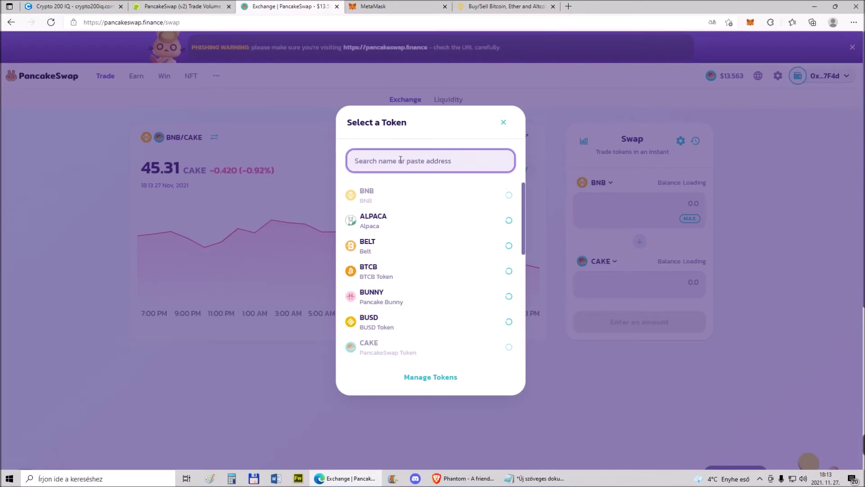
{"action": "type", "text": "usd"}
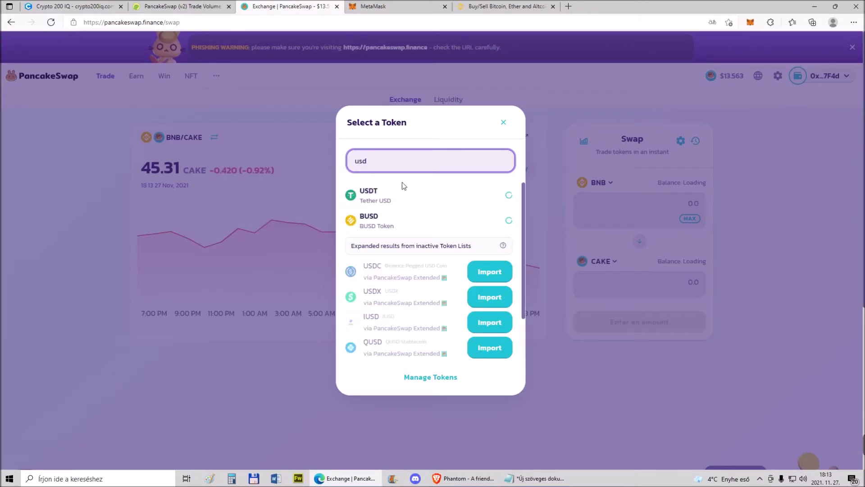
{"action": "left_click", "coordinate": [377, 191]}
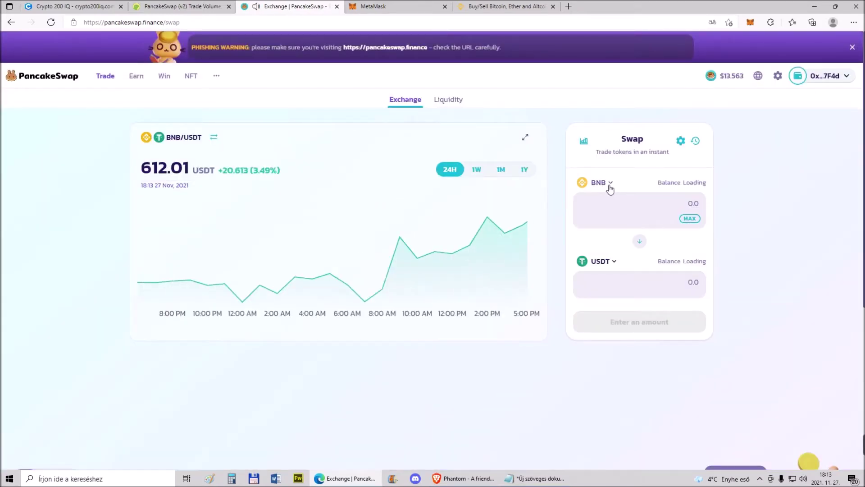
{"action": "left_click", "coordinate": [640, 241]}
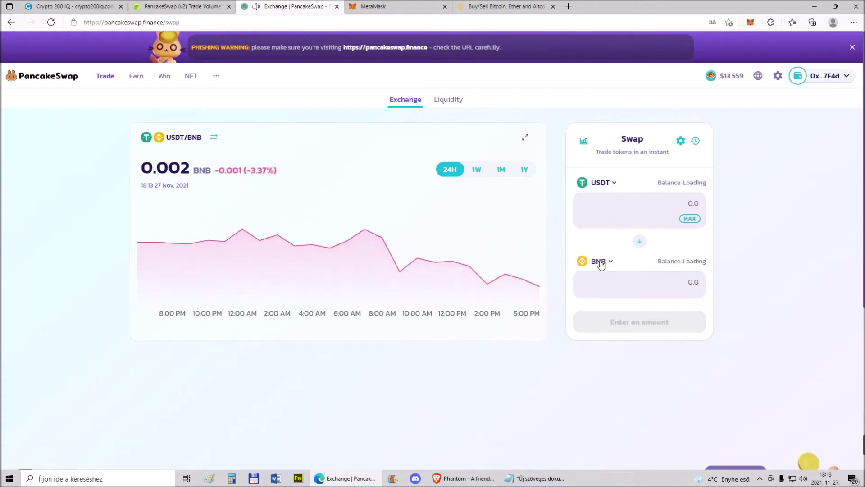
{"action": "left_click", "coordinate": [597, 262]}
{"action": "left_click", "coordinate": [365, 271]}
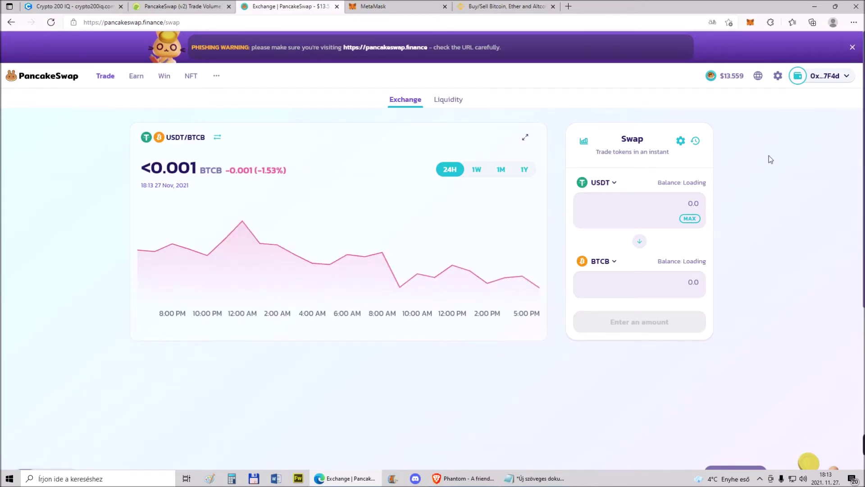
Check the MetaMask wallet, then close the PancakeSwap tab to return to CoinGecko
{"action": "left_click", "coordinate": [751, 23]}
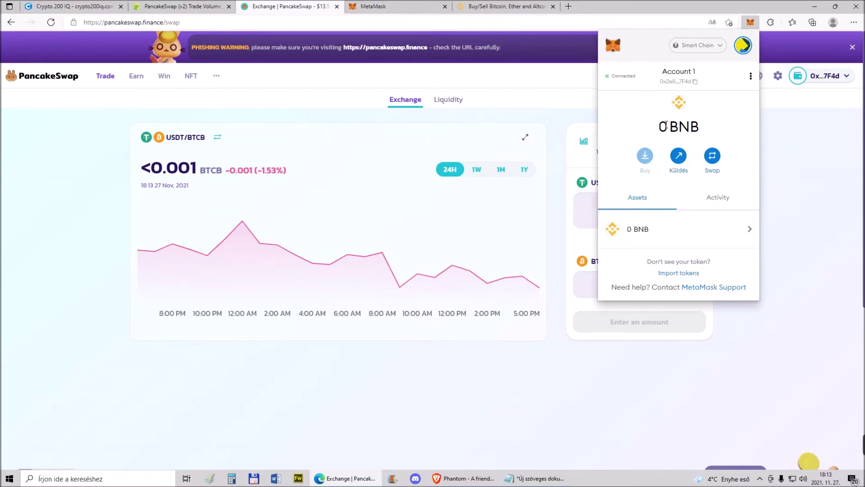
{"action": "left_click", "coordinate": [545, 157]}
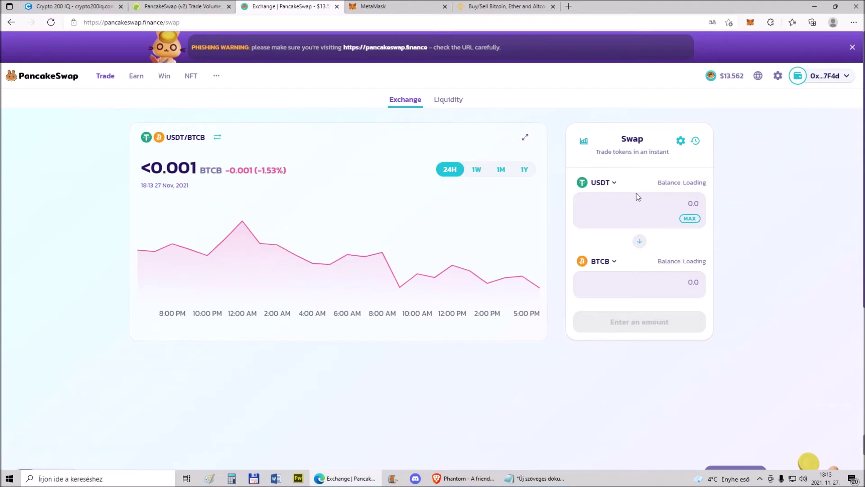
{"action": "left_click", "coordinate": [750, 22]}
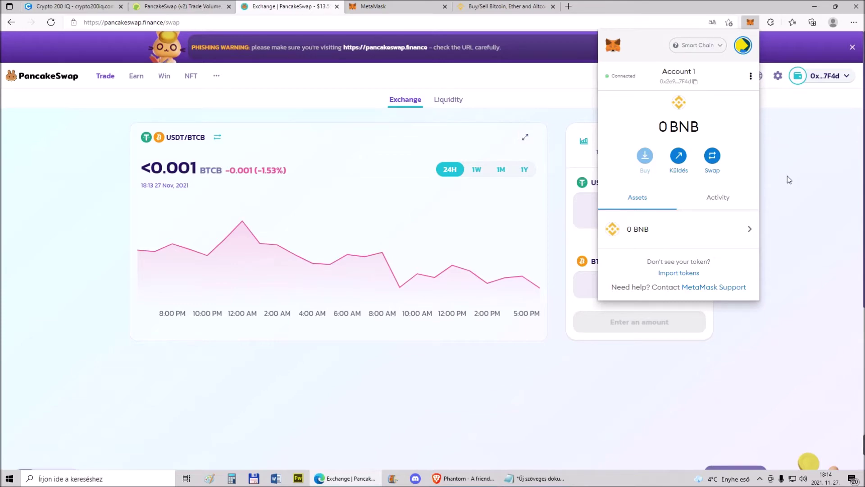
{"action": "key", "text": "ctrl+w"}
{"action": "scroll", "coordinate": [97, 215], "scroll_direction": "down", "scroll_amount": 6}
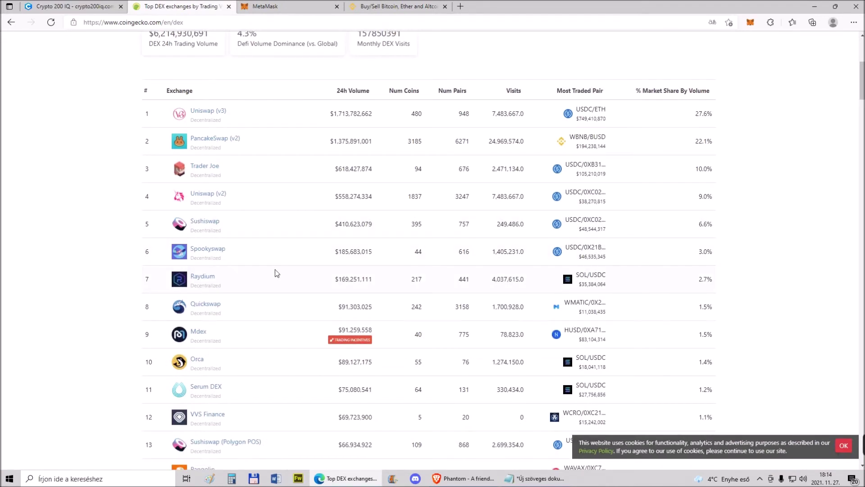
Open Trader Joe from CoinGecko's DEX list, launch its site, and dismiss the translation popup
{"action": "left_click", "coordinate": [205, 166]}
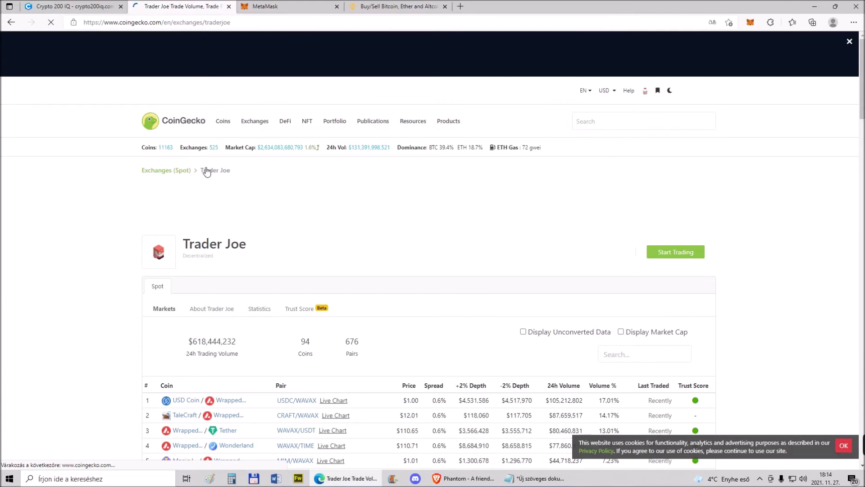
{"action": "left_click", "coordinate": [668, 254]}
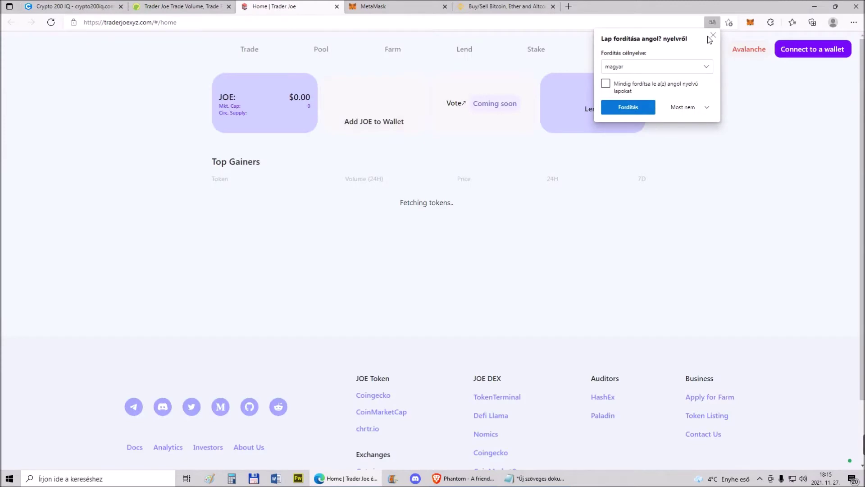
{"action": "left_click", "coordinate": [713, 36]}
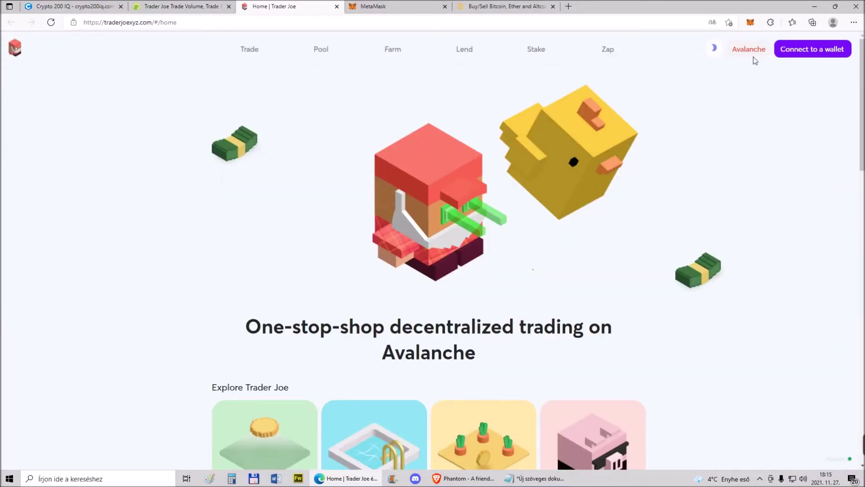
Switch the MetaMask wallet to Avalanche Network
{"action": "left_click", "coordinate": [752, 24]}
{"action": "left_click", "coordinate": [699, 46]}
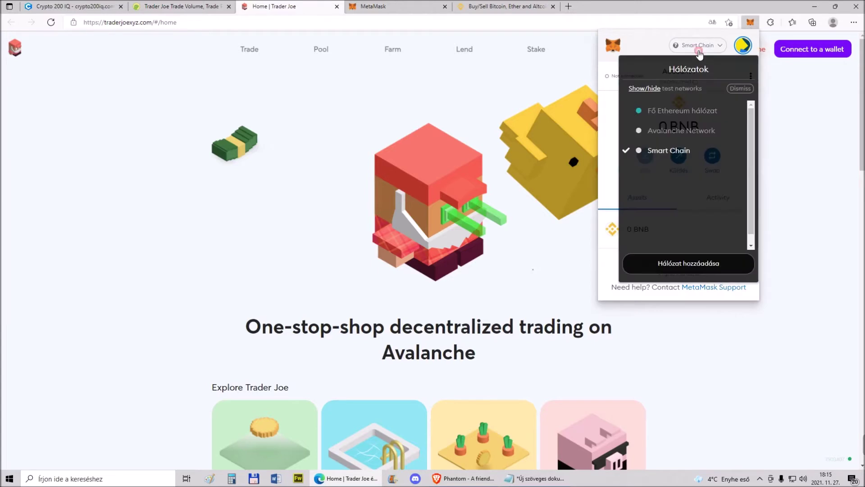
{"action": "left_click", "coordinate": [667, 130]}
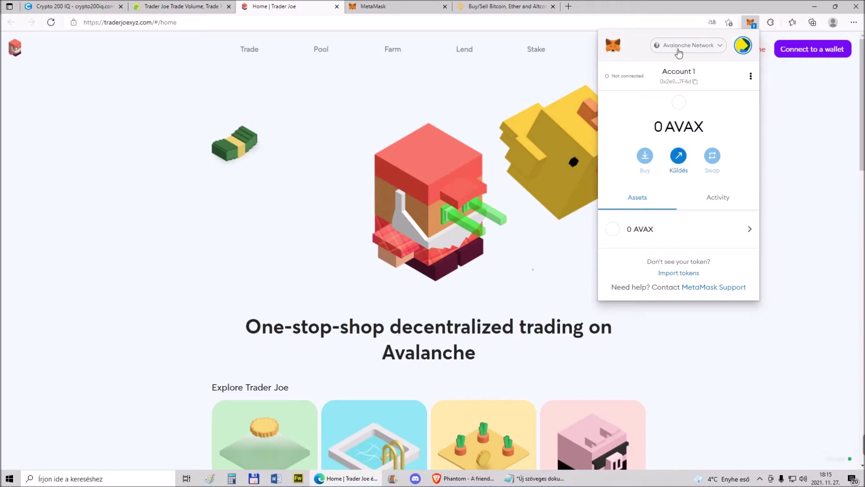
{"action": "left_click", "coordinate": [806, 118]}
Connect MetaMask Account 1 to Trader Joe, approving with Következő and Csatlakozás
{"action": "left_click", "coordinate": [803, 50]}
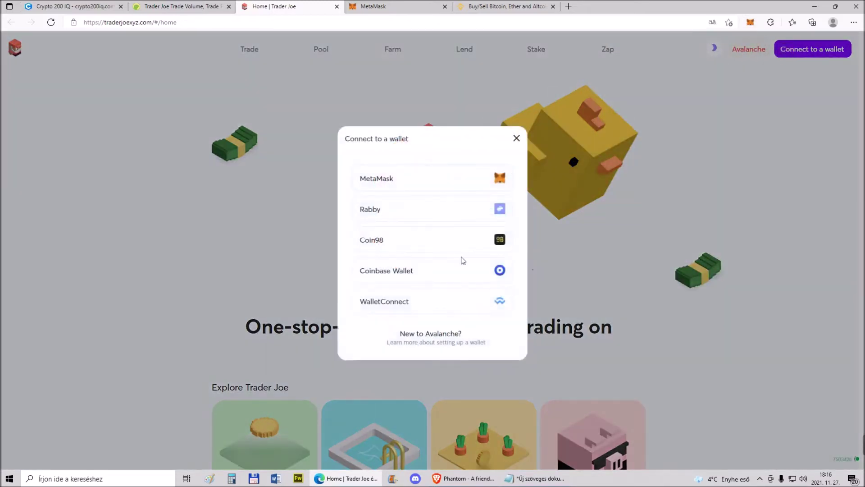
{"action": "left_click", "coordinate": [396, 179]}
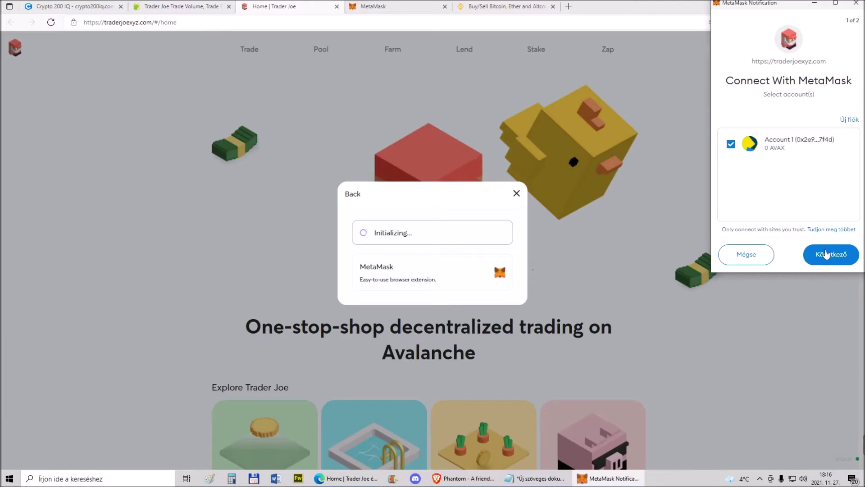
{"action": "left_click", "coordinate": [829, 255]}
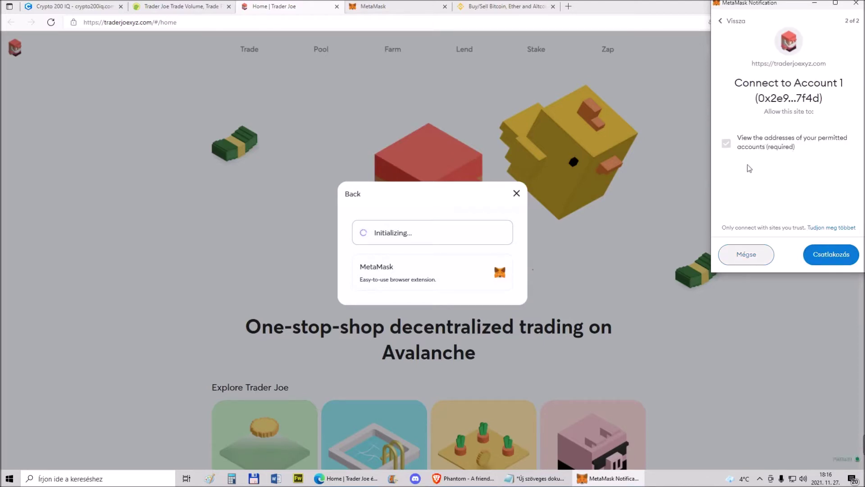
{"action": "left_click", "coordinate": [832, 255]}
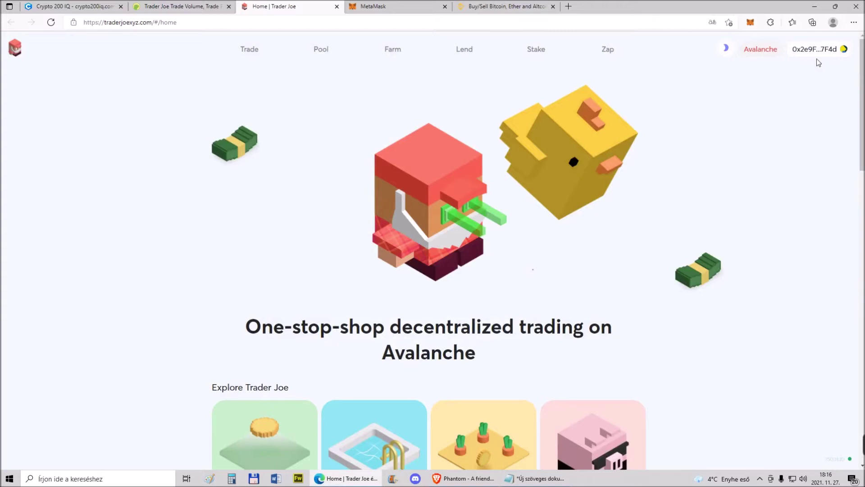
On Trader Joe's Trade page, set up a swap from BLZZ to AVAX
{"action": "left_click", "coordinate": [250, 52]}
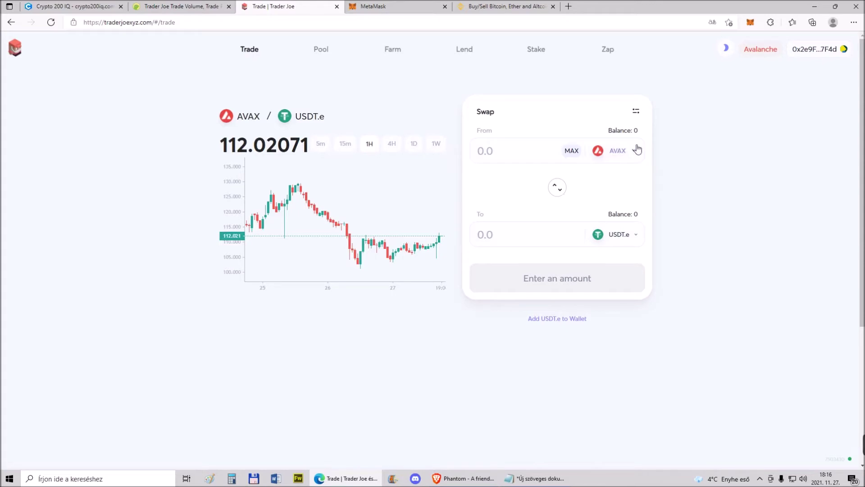
{"action": "left_click", "coordinate": [750, 24]}
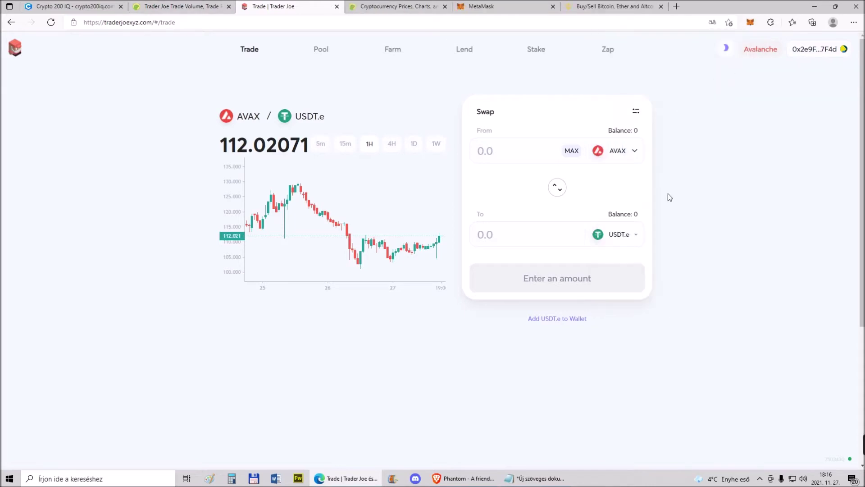
{"action": "left_click", "coordinate": [751, 23]}
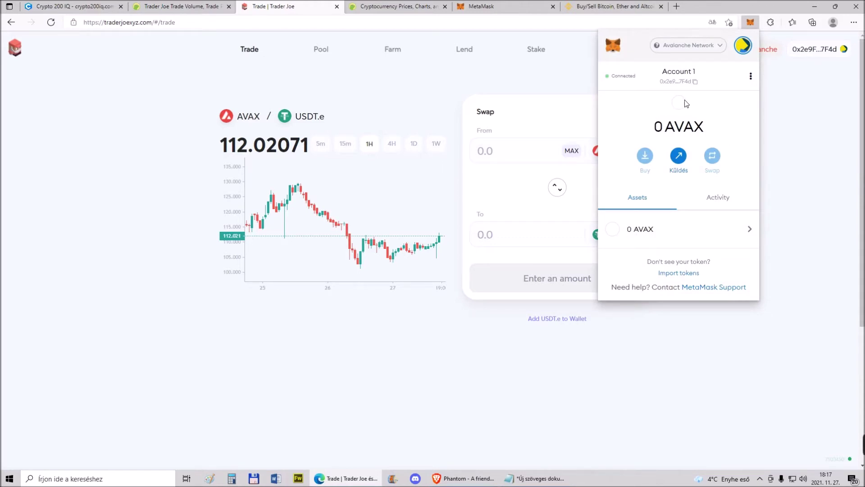
{"action": "left_click", "coordinate": [556, 120]}
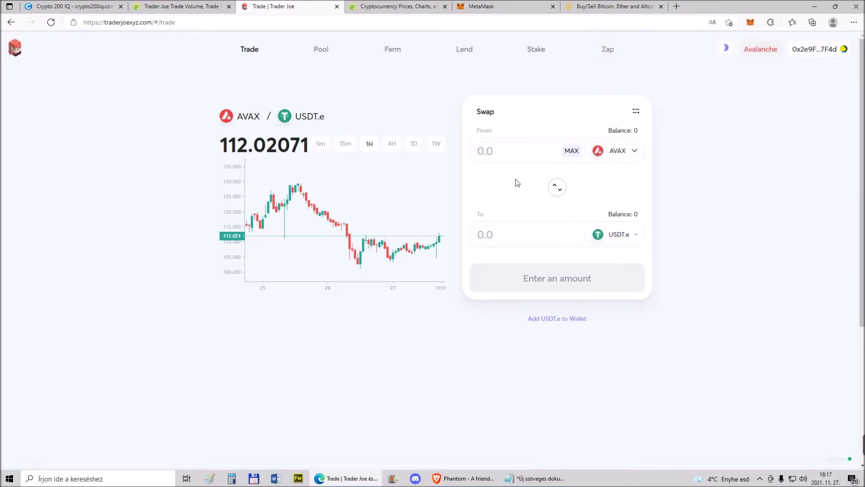
{"action": "left_click", "coordinate": [612, 235]}
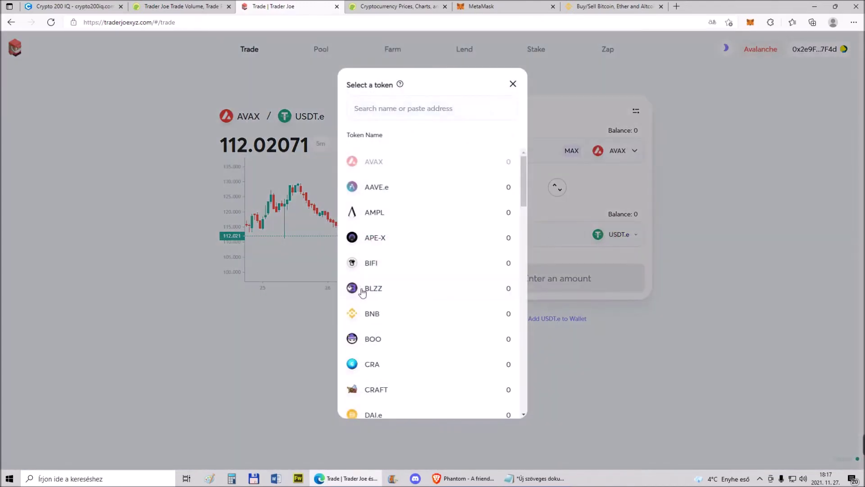
{"action": "left_click", "coordinate": [361, 290]}
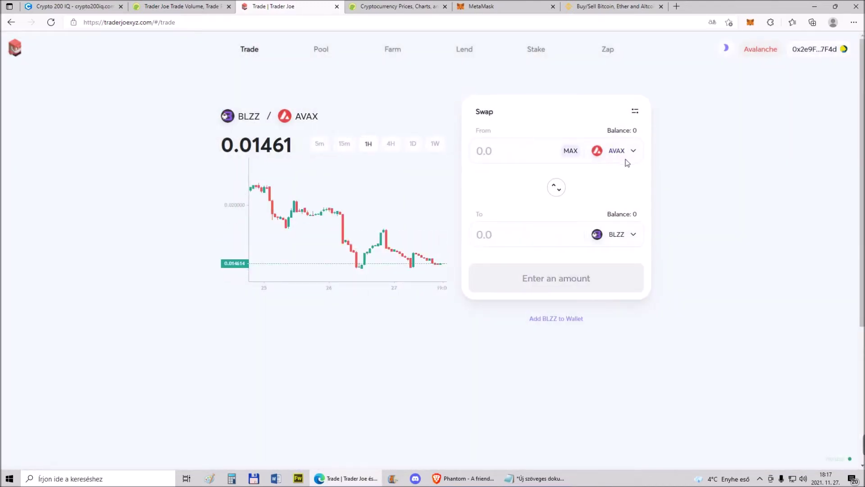
{"action": "left_click", "coordinate": [616, 152]}
{"action": "left_click", "coordinate": [374, 284]}
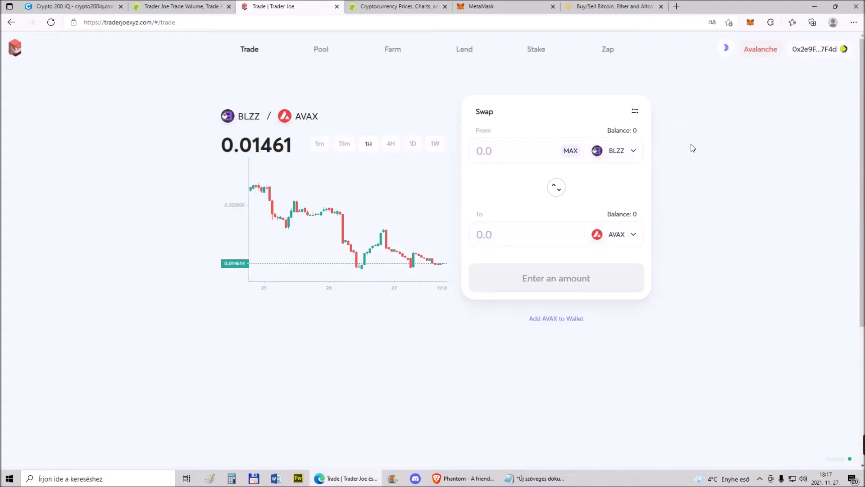
Check the wallet balance in MetaMask, then return to the CoinGecko Trader Joe tab
{"action": "left_click", "coordinate": [750, 22]}
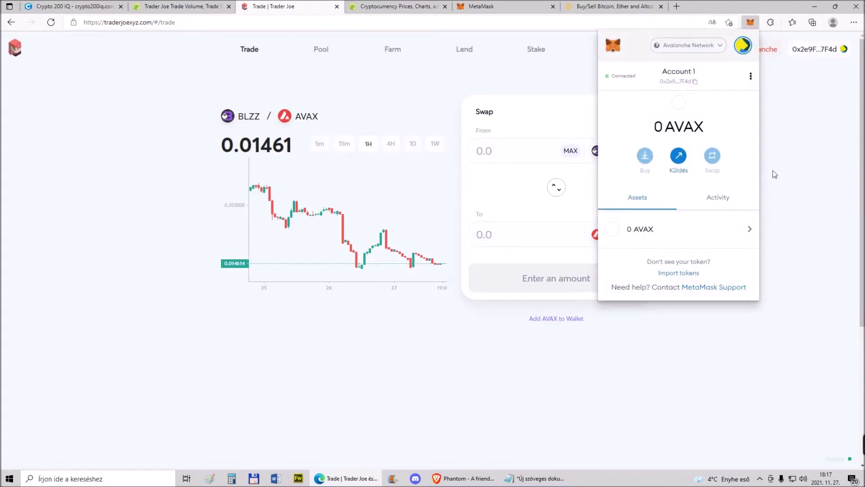
{"action": "left_click", "coordinate": [788, 153]}
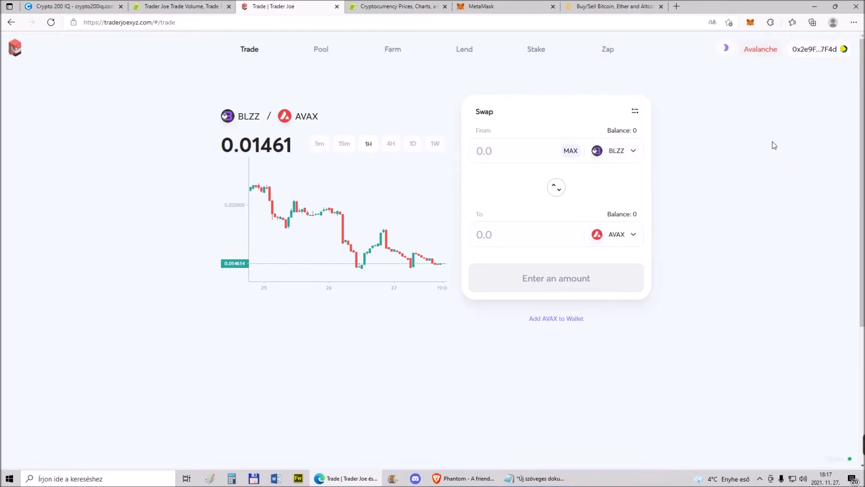
{"action": "left_click", "coordinate": [750, 23]}
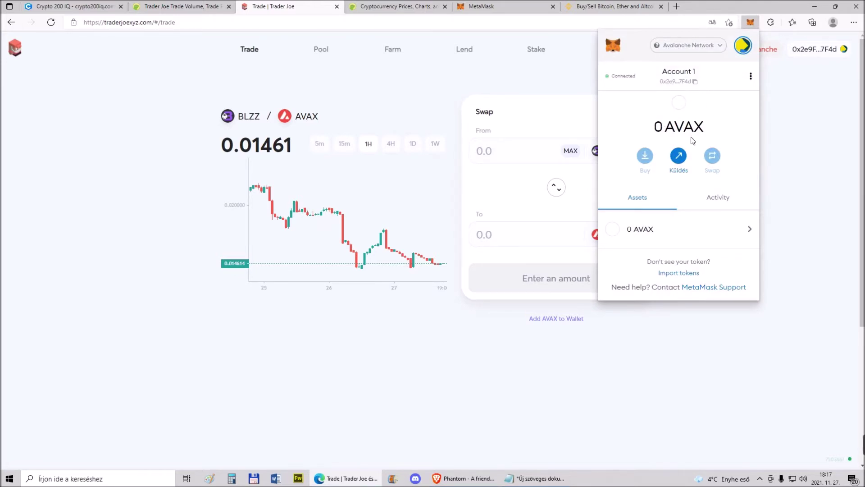
{"action": "left_click", "coordinate": [823, 152]}
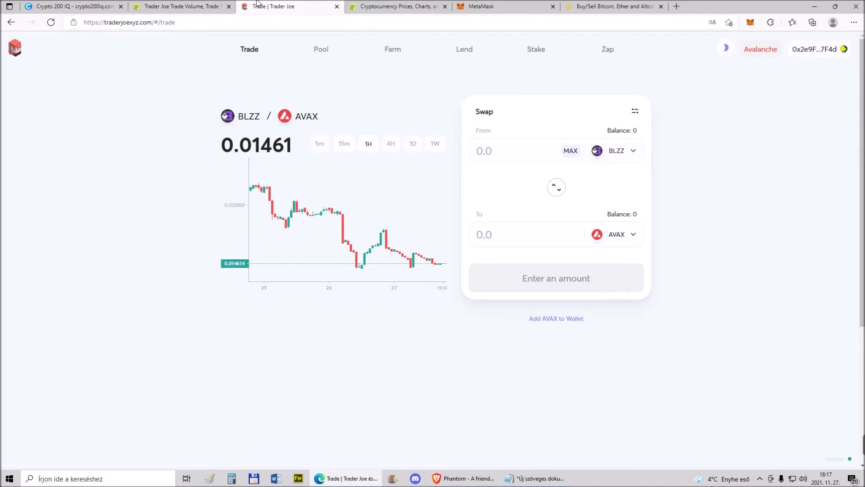
{"action": "left_click", "coordinate": [194, 4]}
Go back to CoinGecko's DEX list, open Spookyswap, and launch SpookySwap trading
{"action": "left_click", "coordinate": [11, 23]}
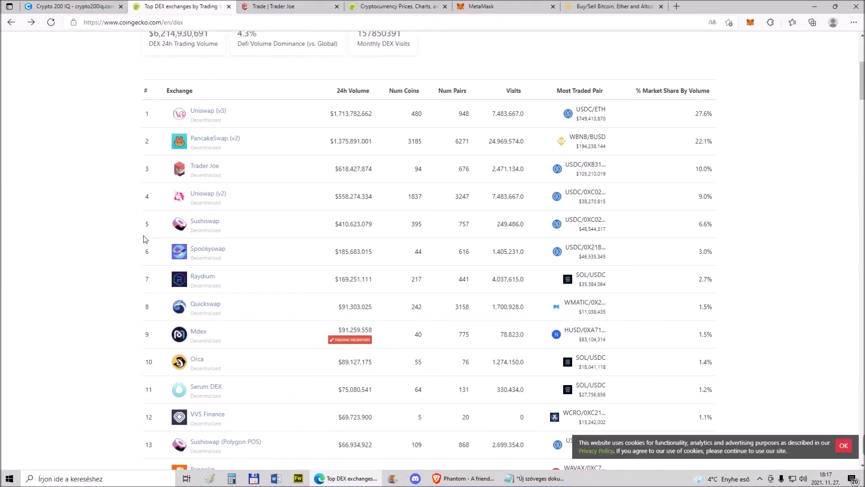
{"action": "left_click", "coordinate": [203, 255]}
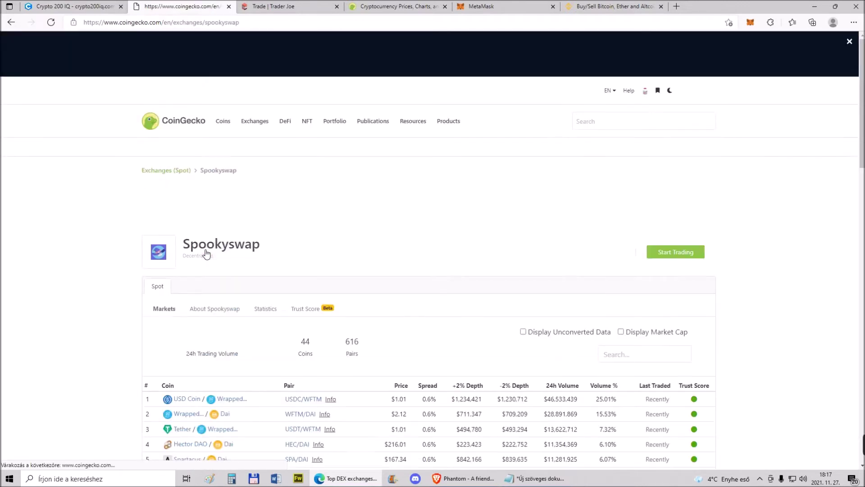
{"action": "left_click", "coordinate": [665, 252]}
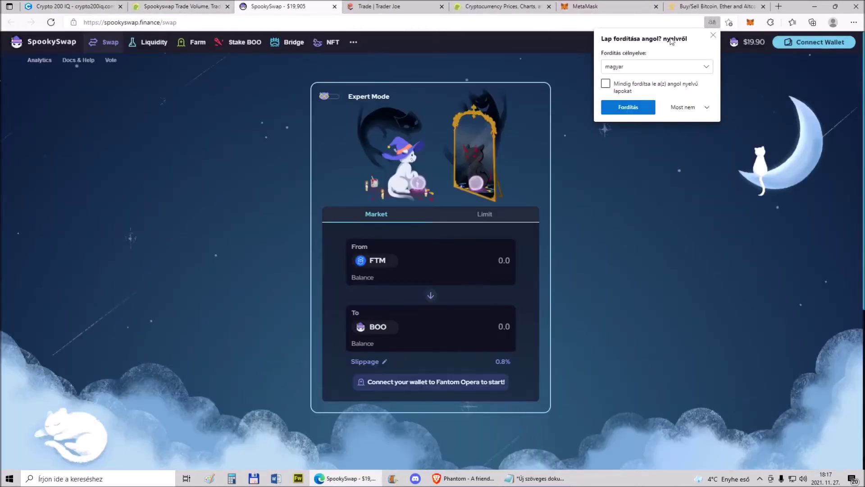
Dismiss the translation offer and connect MetaMask Account 1 to SpookySwap
{"action": "left_click", "coordinate": [729, 114]}
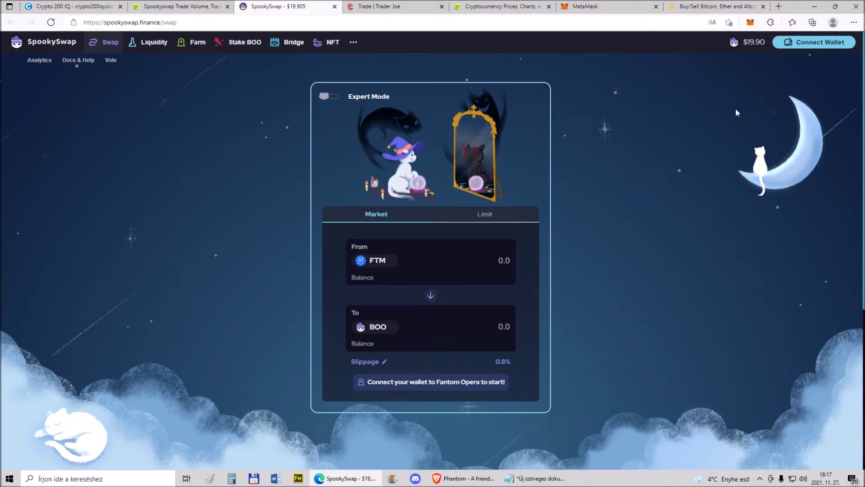
{"action": "left_click", "coordinate": [795, 43]}
{"action": "left_click", "coordinate": [426, 197]}
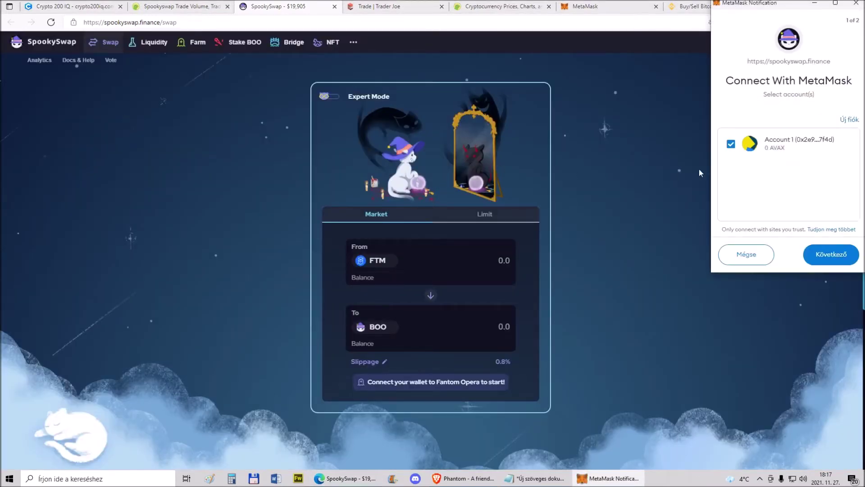
{"action": "left_click", "coordinate": [831, 255]}
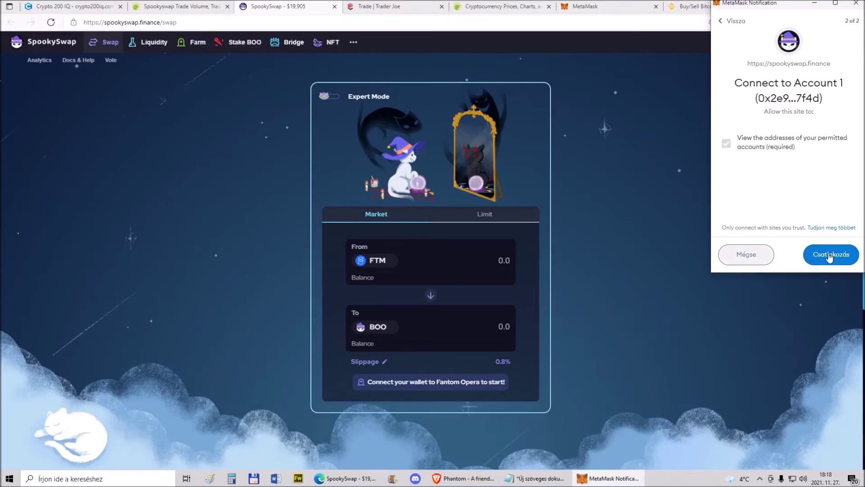
{"action": "left_click", "coordinate": [825, 254]}
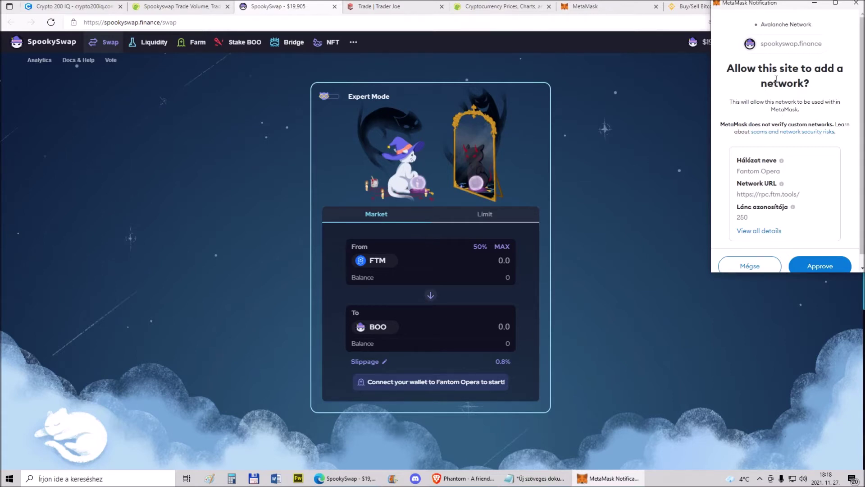
Approve adding the Fantom Opera network to MetaMask and switch the wallet to it
{"action": "scroll", "coordinate": [800, 85], "scroll_direction": "down", "scroll_amount": 1}
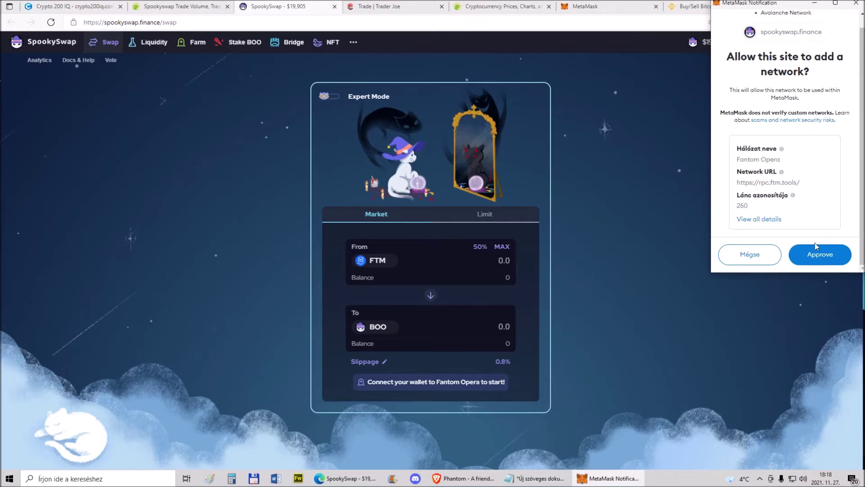
{"action": "left_click", "coordinate": [824, 256]}
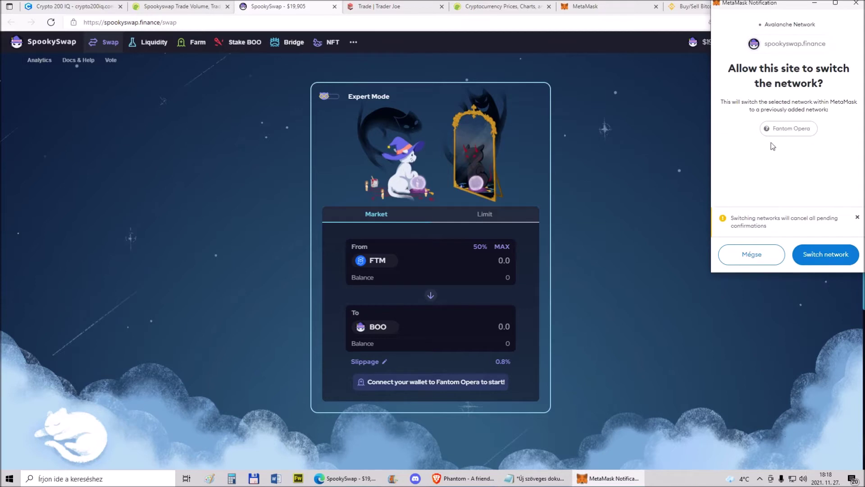
{"action": "left_click", "coordinate": [828, 253]}
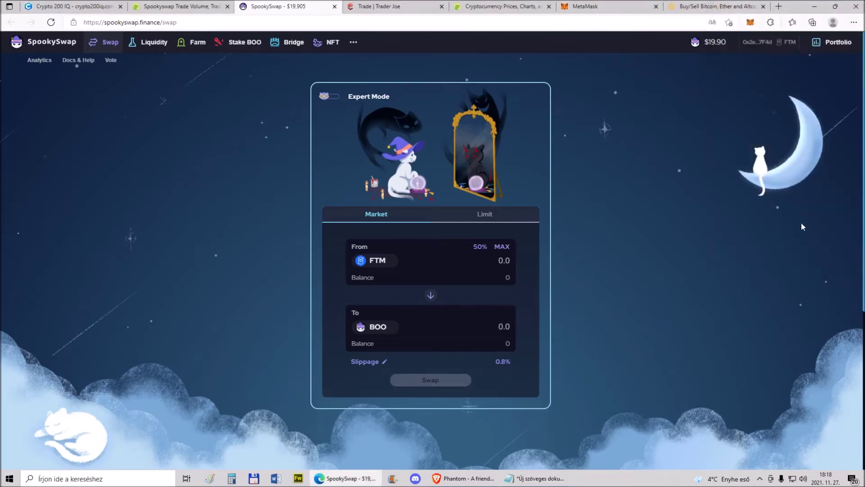
{"action": "left_click", "coordinate": [750, 22]}
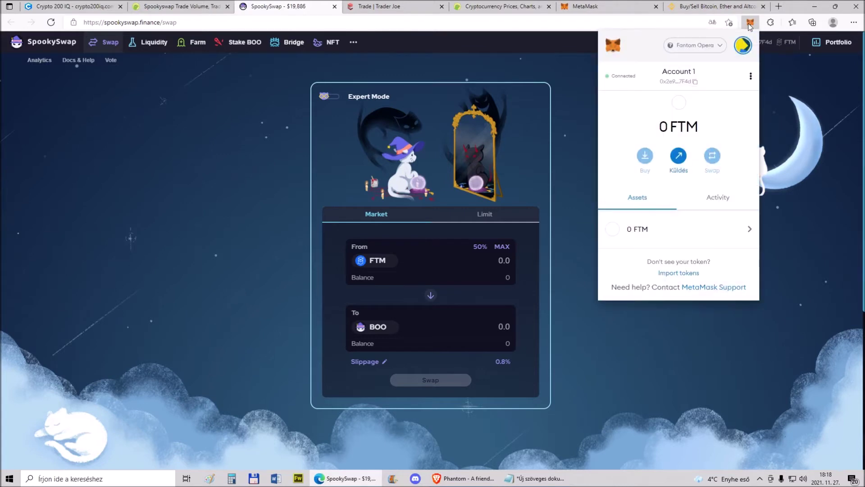
{"action": "left_click", "coordinate": [712, 46]}
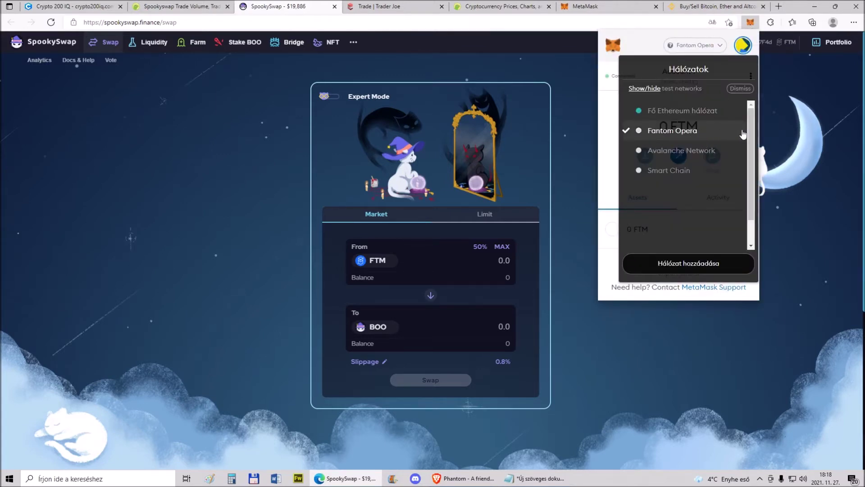
{"action": "left_click", "coordinate": [625, 35]}
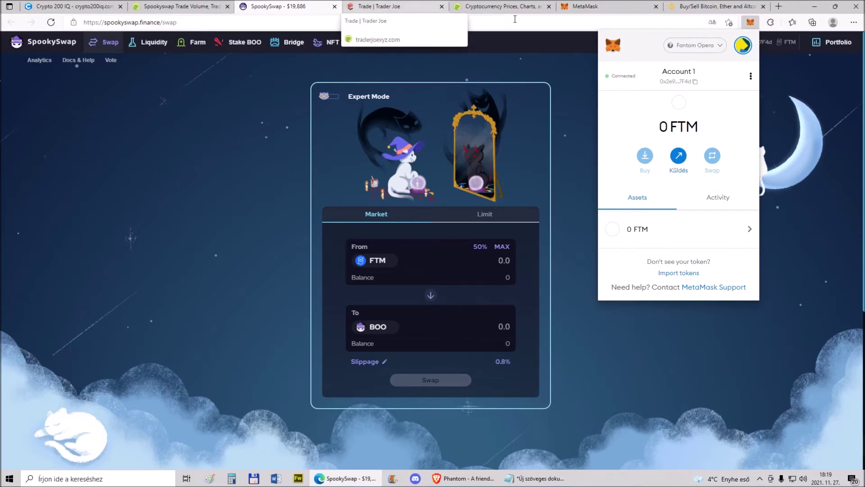
{"action": "left_click", "coordinate": [173, 4]}
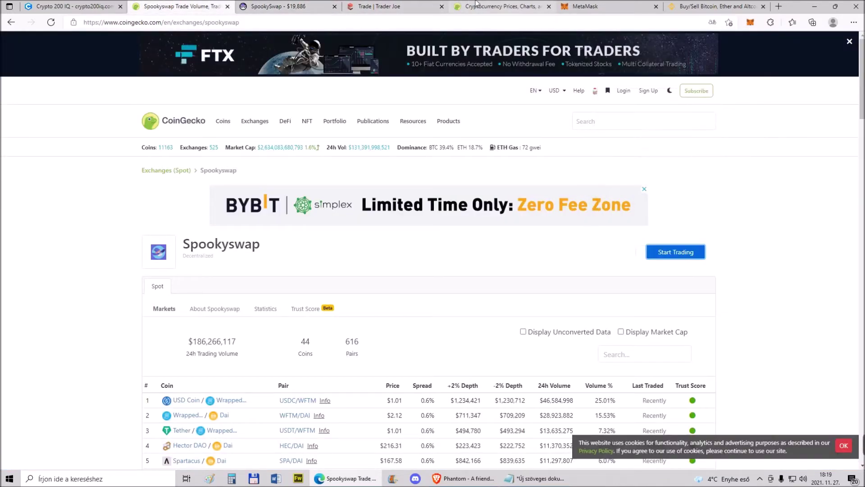
{"action": "left_click", "coordinate": [501, 6]}
{"action": "scroll", "coordinate": [228, 183], "scroll_direction": "down", "scroll_amount": 7}
{"action": "scroll", "coordinate": [228, 187], "scroll_direction": "down", "scroll_amount": 13}
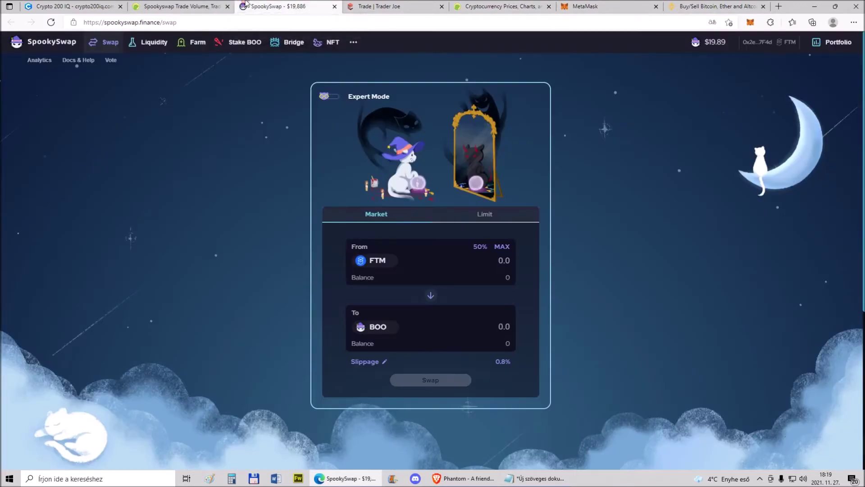
{"action": "left_click", "coordinate": [284, 7]}
Replace BOO with CRV as the token received for FTM, then check the MetaMask wallet
{"action": "left_click", "coordinate": [378, 327]}
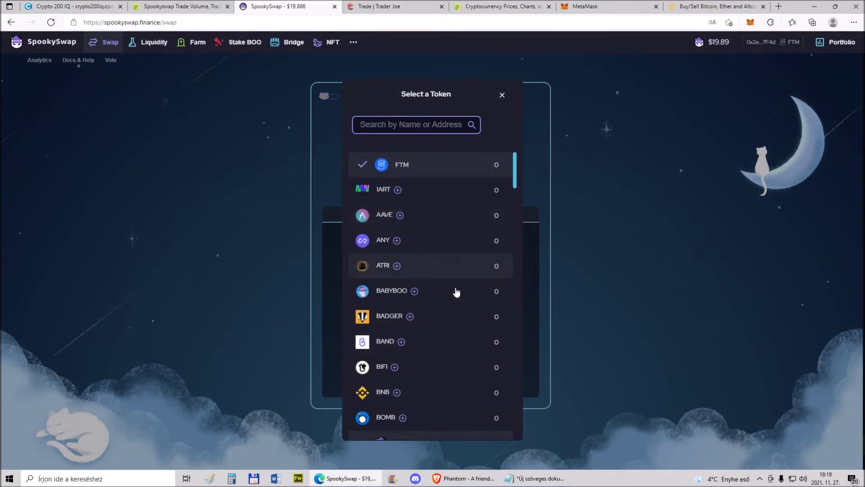
{"action": "scroll", "coordinate": [433, 307], "scroll_direction": "down", "scroll_amount": 5}
{"action": "scroll", "coordinate": [406, 325], "scroll_direction": "down", "scroll_amount": 2}
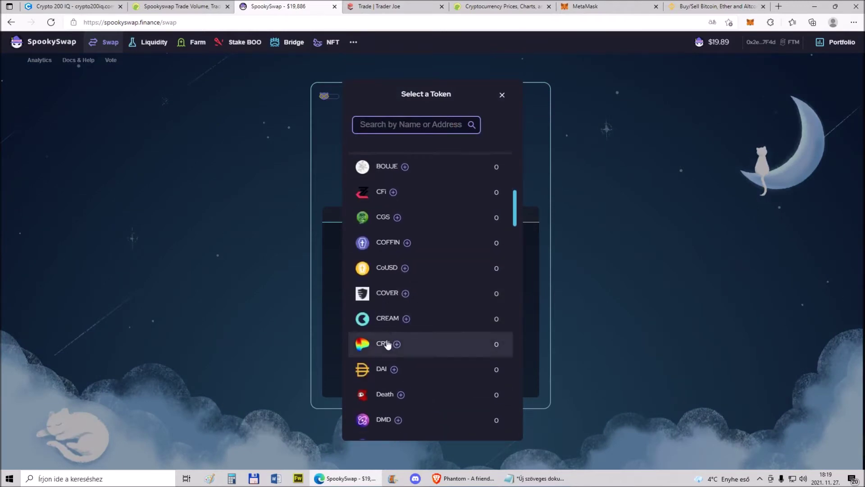
{"action": "left_click", "coordinate": [384, 342]}
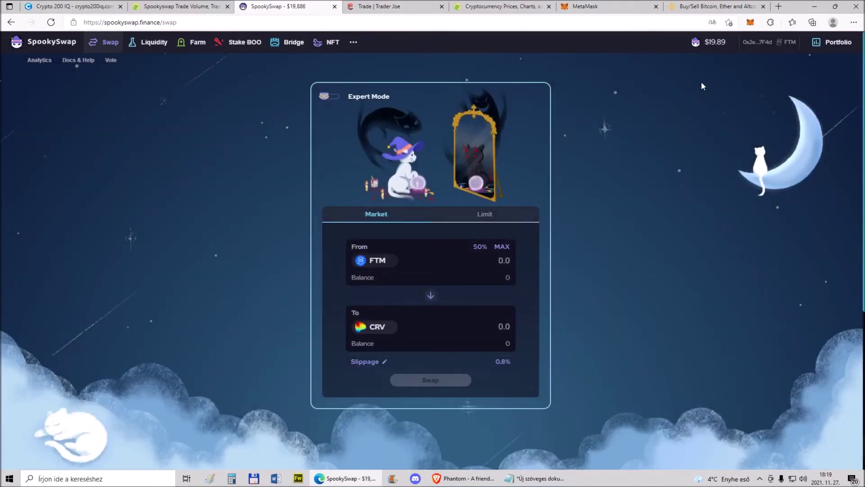
{"action": "left_click", "coordinate": [751, 22]}
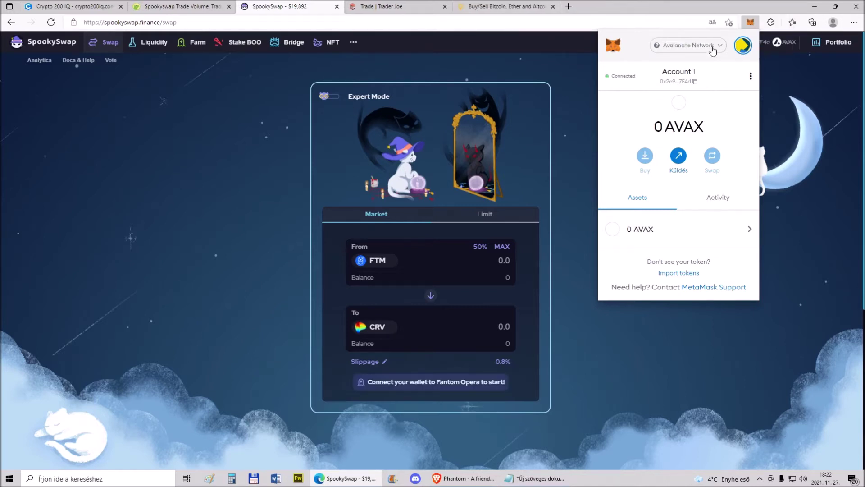
Switch the MetaMask wallet to Fantom Opera, then to Avalanche Network
{"action": "left_click", "coordinate": [711, 45]}
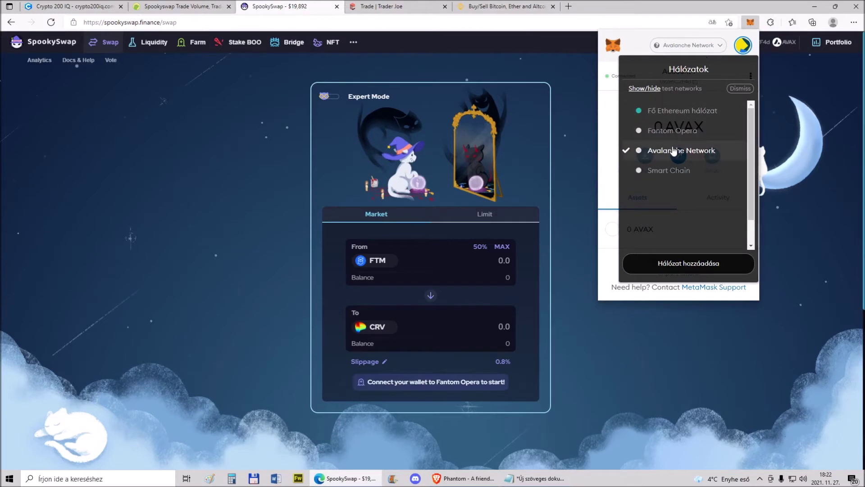
{"action": "left_click", "coordinate": [666, 132]}
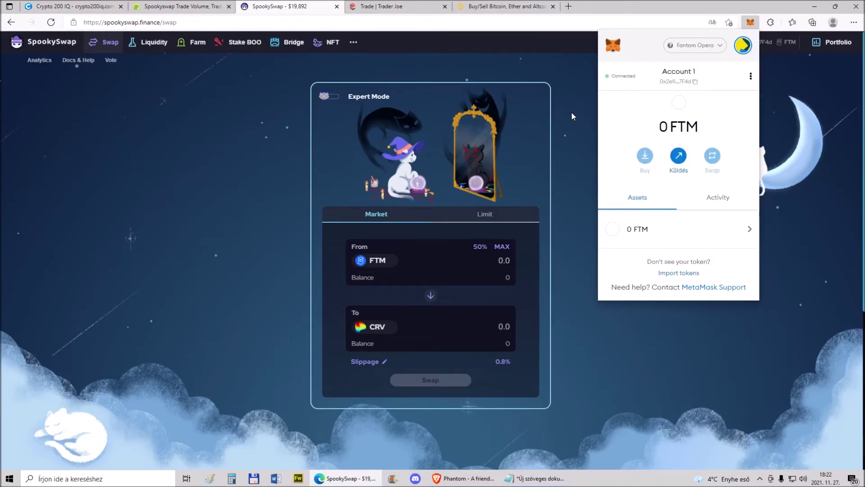
{"action": "left_click", "coordinate": [569, 116]}
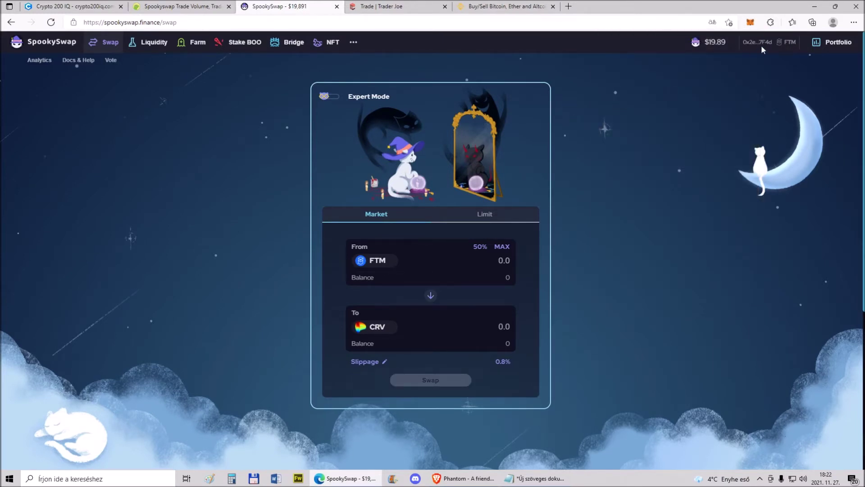
{"action": "left_click", "coordinate": [750, 22]}
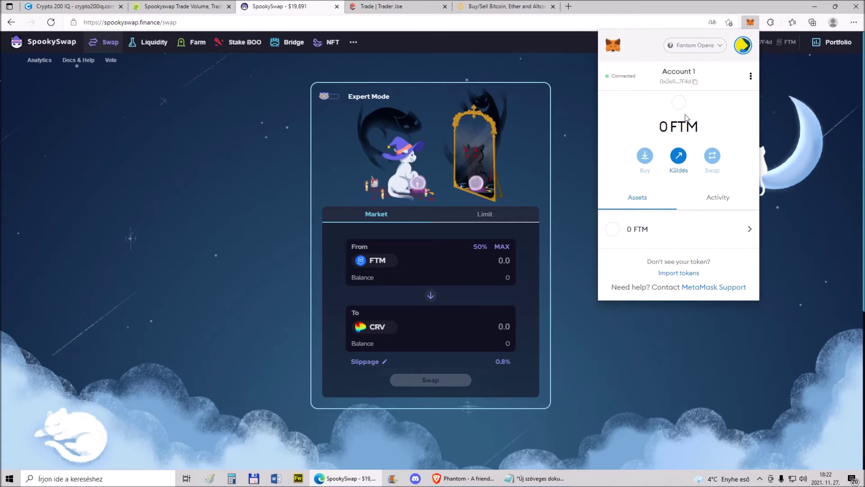
{"action": "left_click", "coordinate": [703, 46]}
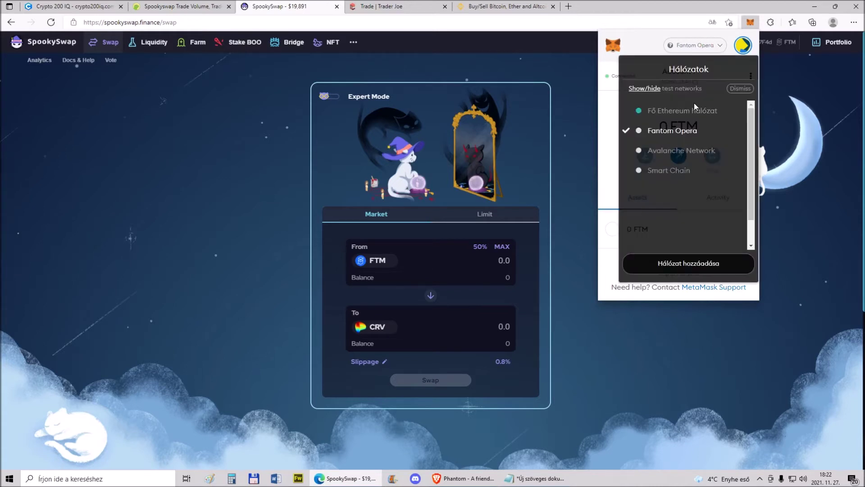
{"action": "left_click", "coordinate": [676, 151]}
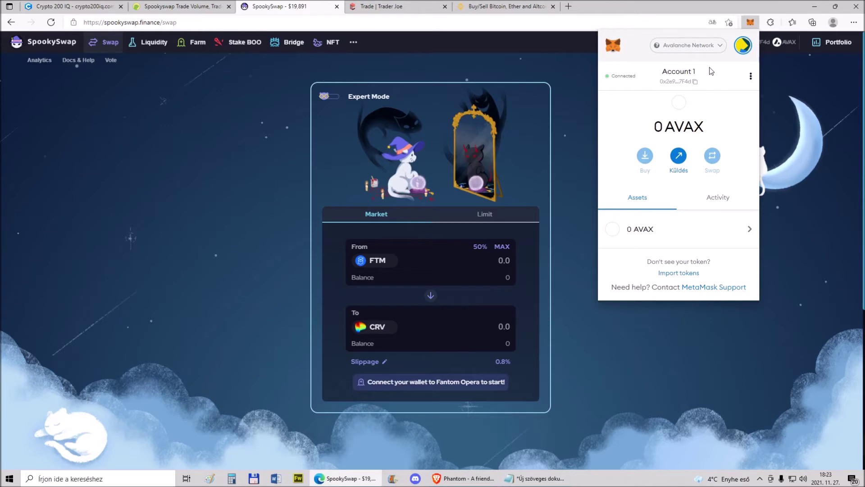
Switch the wallet through Ethereum Mainnet to Smart Chain and close MetaMask
{"action": "left_click", "coordinate": [714, 46]}
{"action": "left_click", "coordinate": [684, 112]}
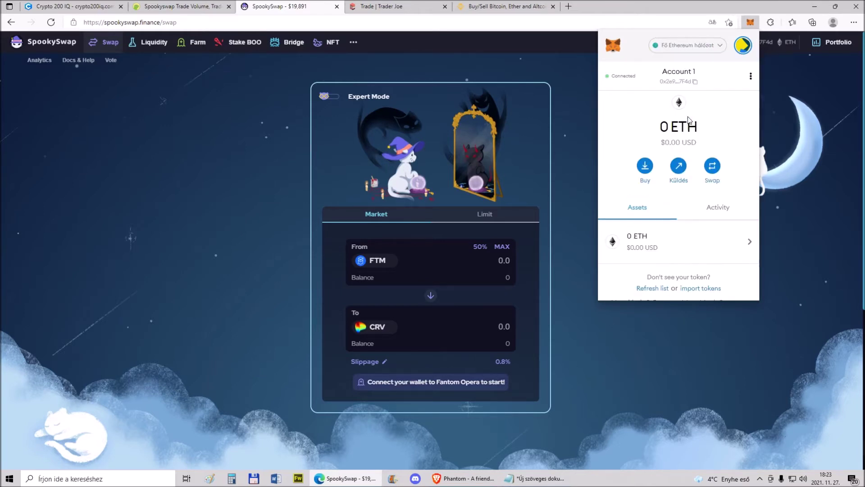
{"action": "left_click", "coordinate": [719, 47]}
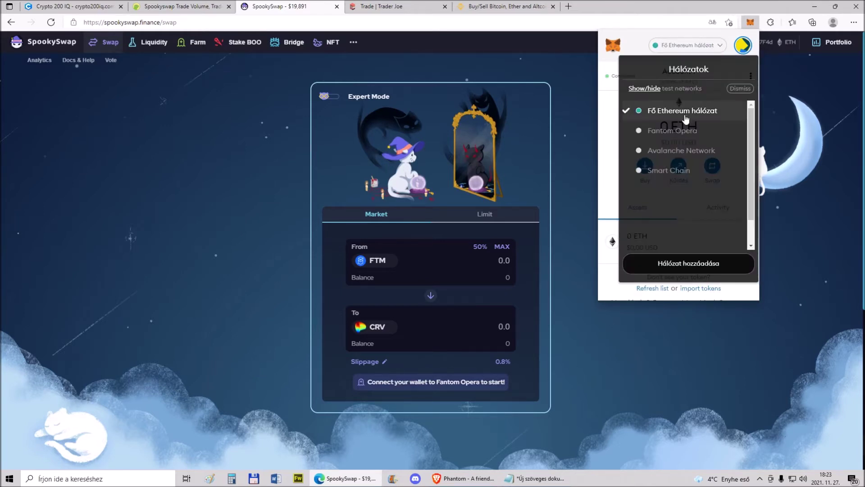
{"action": "left_click", "coordinate": [668, 163]}
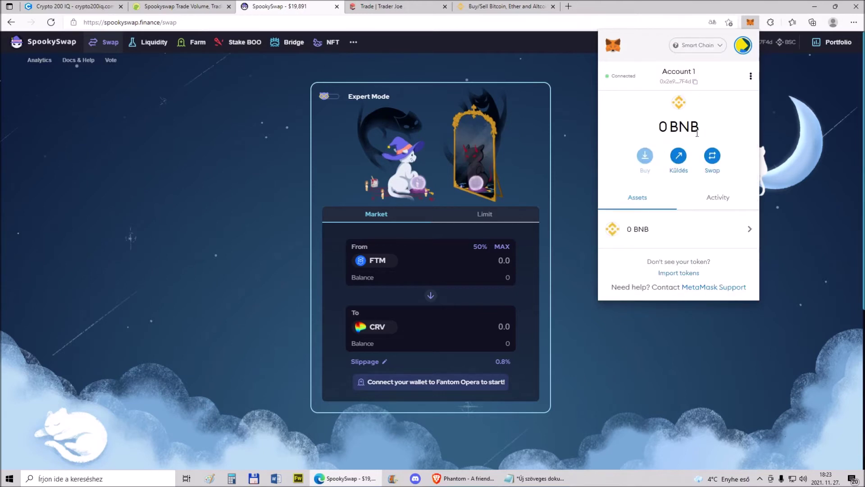
{"action": "left_click", "coordinate": [716, 45]}
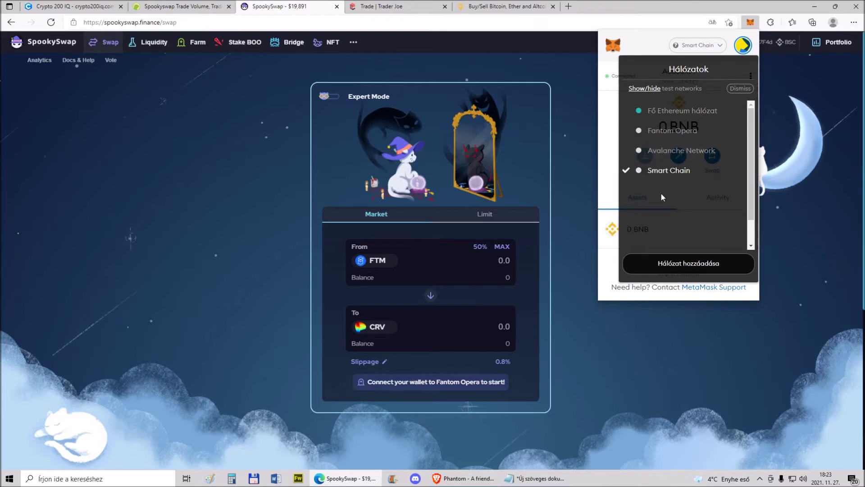
{"action": "left_click", "coordinate": [571, 74]}
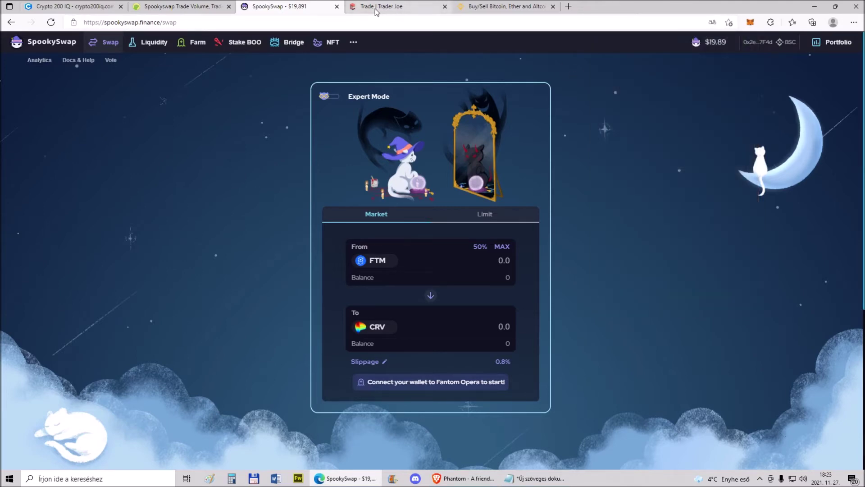
Review the Fiat and Spot wallet balances on Binance
{"action": "left_click", "coordinate": [471, 6]}
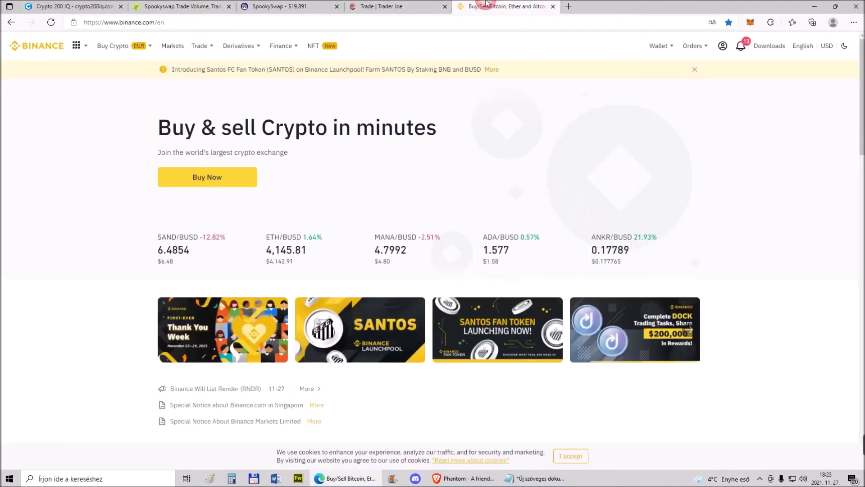
{"action": "mouse_move", "coordinate": [656, 48]}
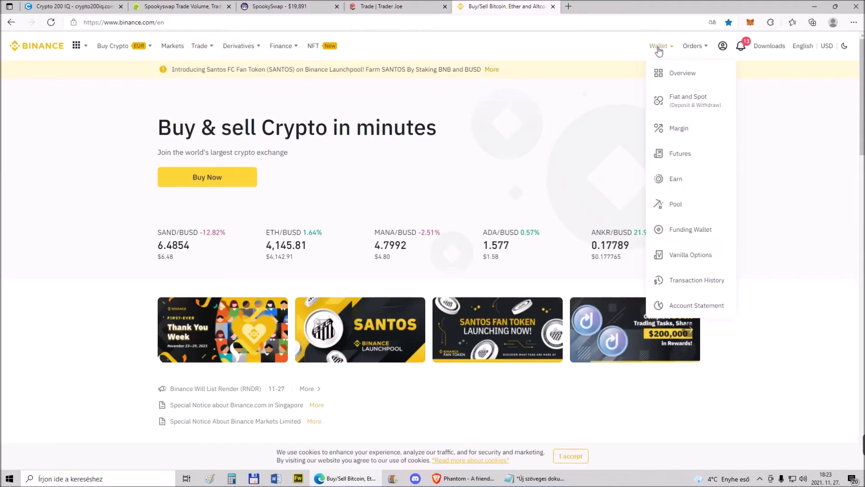
{"action": "left_click", "coordinate": [674, 100]}
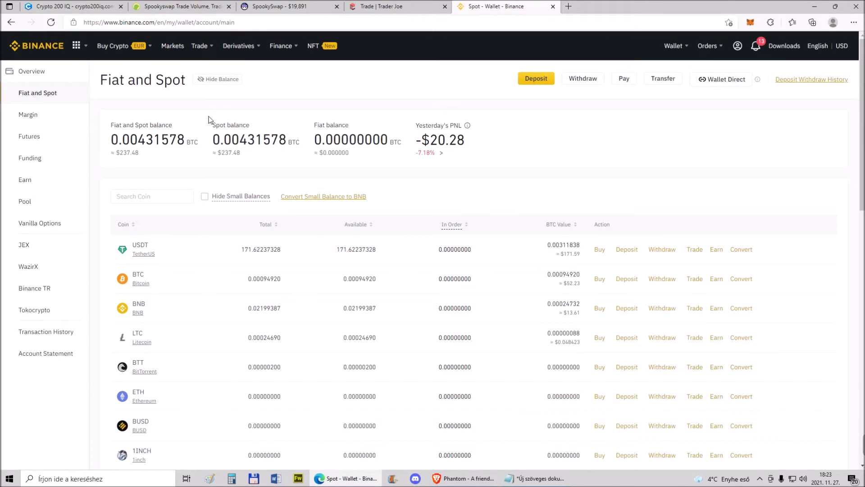
Open the classic BTC/USDT trading page and search its trading pairs for FTM
{"action": "mouse_move", "coordinate": [201, 46]}
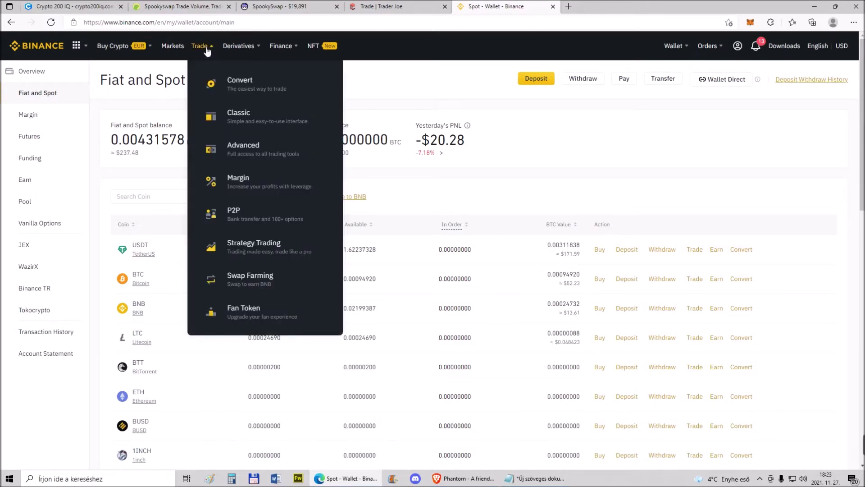
{"action": "left_click", "coordinate": [243, 118]}
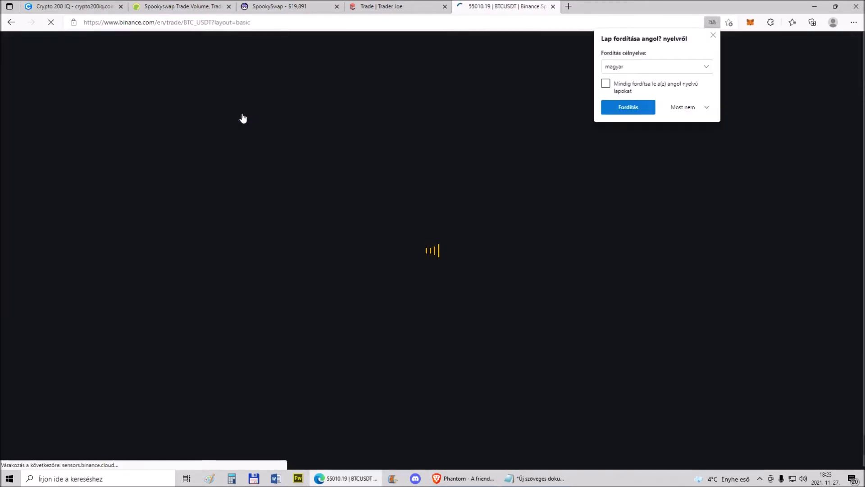
{"action": "left_click", "coordinate": [713, 34]}
{"action": "left_click", "coordinate": [676, 96]}
{"action": "type", "text": "fi"}
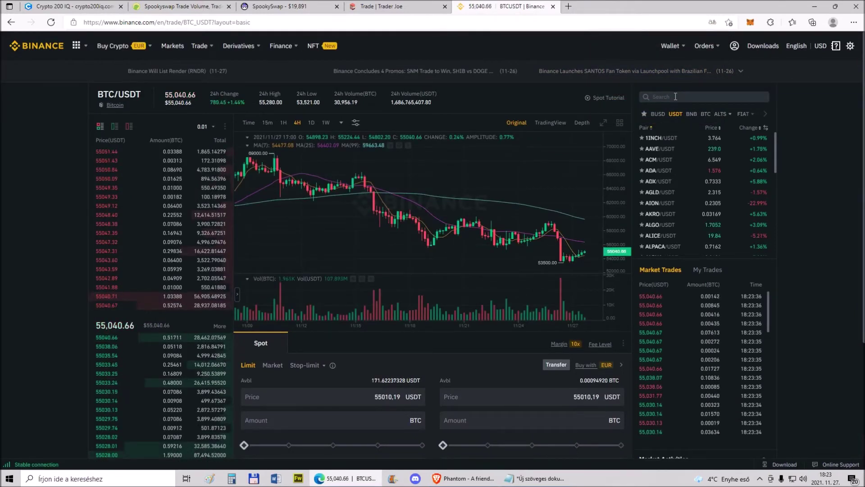
{"action": "type", "text": "m"}
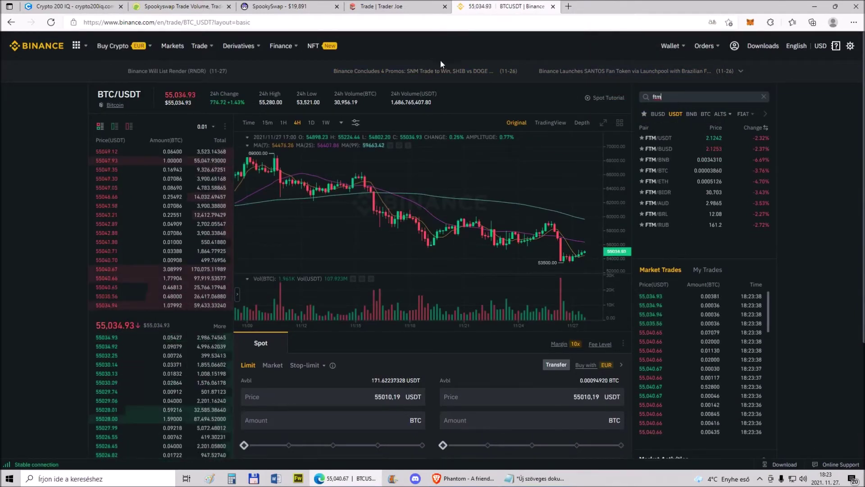
Find Fantom (FTM) in CoinGecko's market-cap list and check its markets table before returning to Binance
{"action": "left_click", "coordinate": [184, 6]}
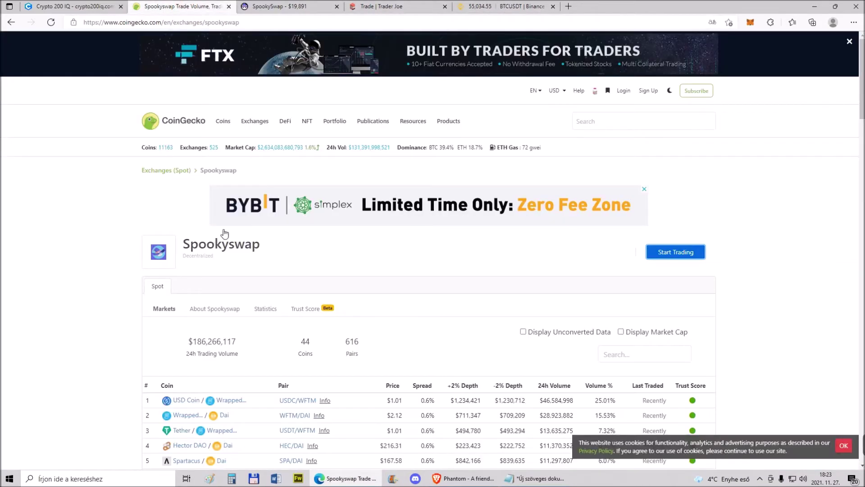
{"action": "mouse_move", "coordinate": [222, 121]}
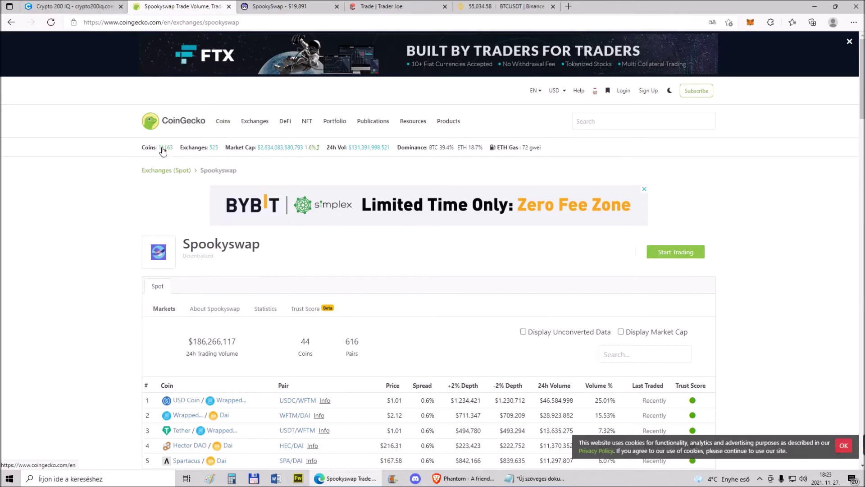
{"action": "left_click", "coordinate": [180, 116]}
{"action": "scroll", "coordinate": [68, 210], "scroll_direction": "down", "scroll_amount": 7}
{"action": "scroll", "coordinate": [76, 209], "scroll_direction": "down", "scroll_amount": 12}
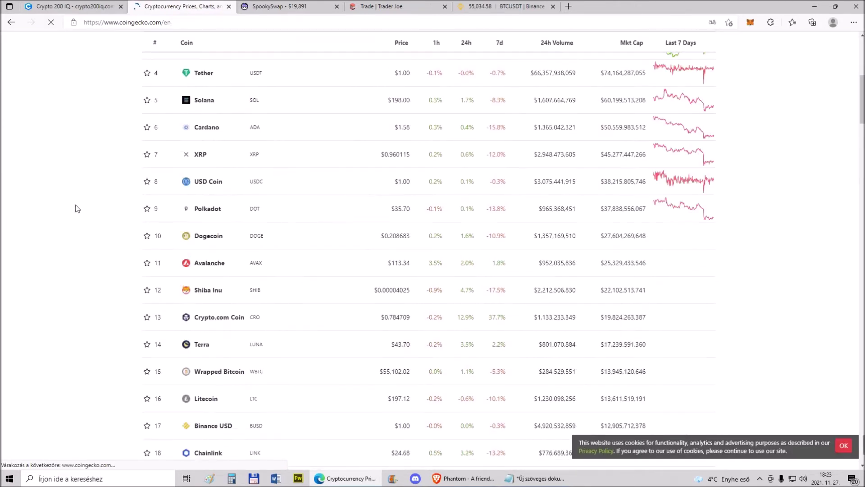
{"action": "scroll", "coordinate": [77, 209], "scroll_direction": "down", "scroll_amount": 7}
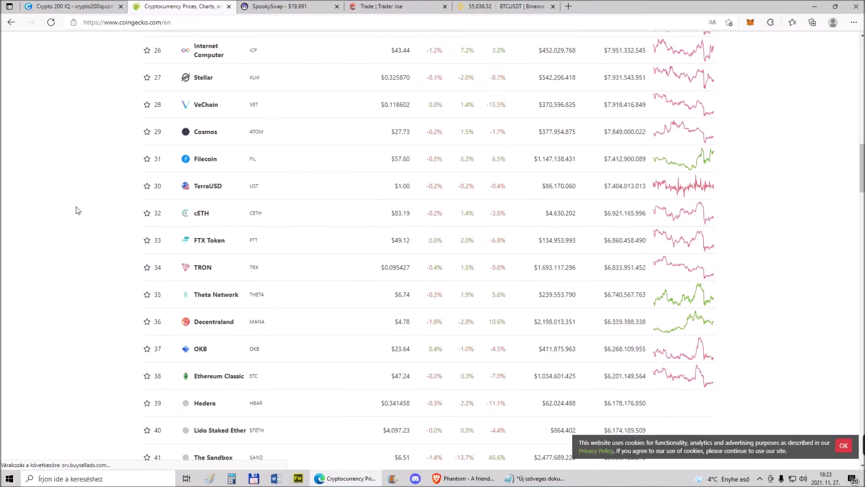
{"action": "left_click", "coordinate": [204, 251]}
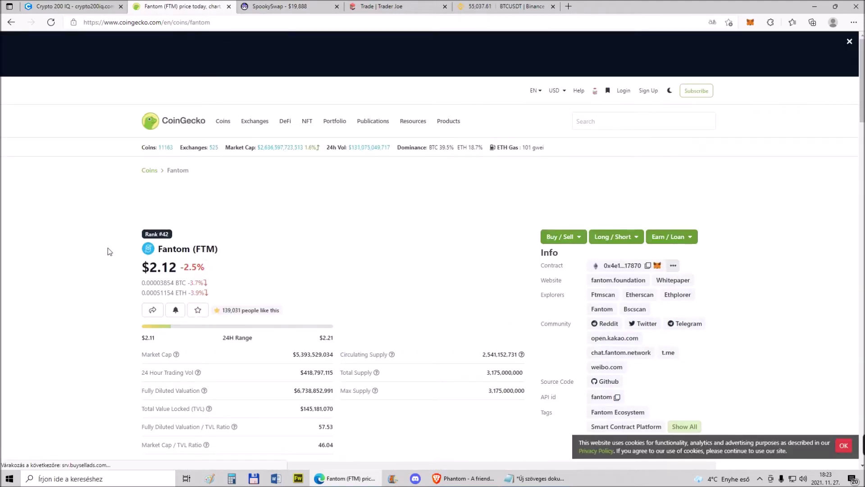
{"action": "scroll", "coordinate": [237, 223], "scroll_direction": "down", "scroll_amount": 15}
{"action": "scroll", "coordinate": [234, 225], "scroll_direction": "down", "scroll_amount": 6}
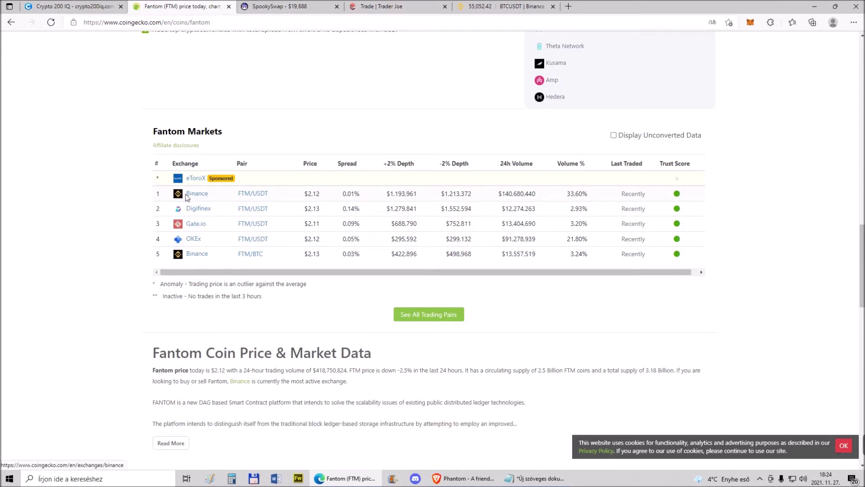
{"action": "left_click", "coordinate": [491, 6]}
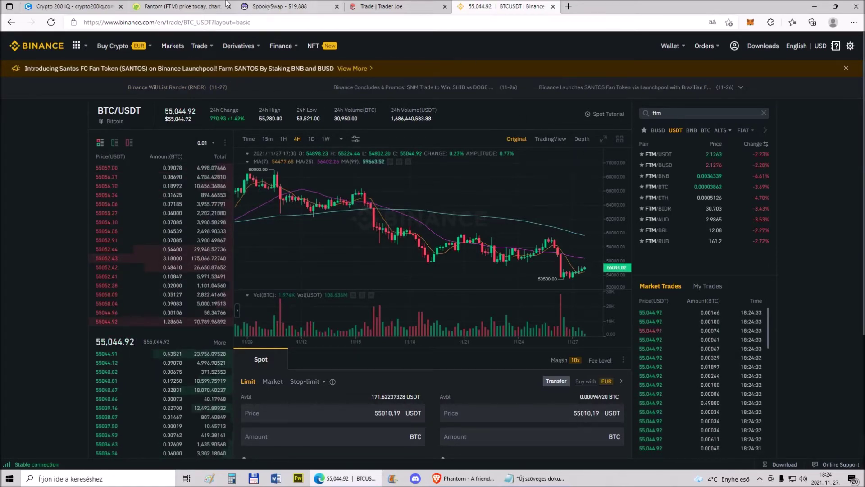
Glance at CoinGecko's Fantom page, then open Binance's FTM/USDT market
{"action": "left_click", "coordinate": [183, 6]}
{"action": "scroll", "coordinate": [272, 131], "scroll_direction": "up", "scroll_amount": 15}
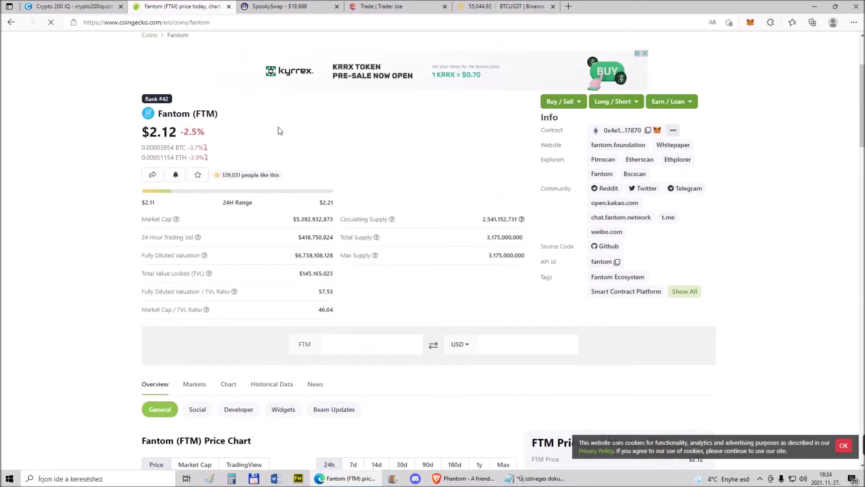
{"action": "left_click", "coordinate": [288, 6]}
{"action": "left_click", "coordinate": [477, 5]}
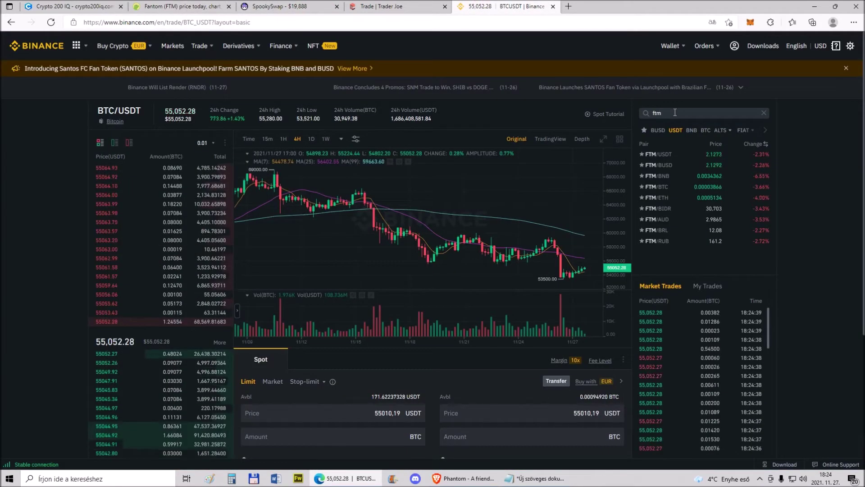
{"action": "left_click", "coordinate": [664, 156]}
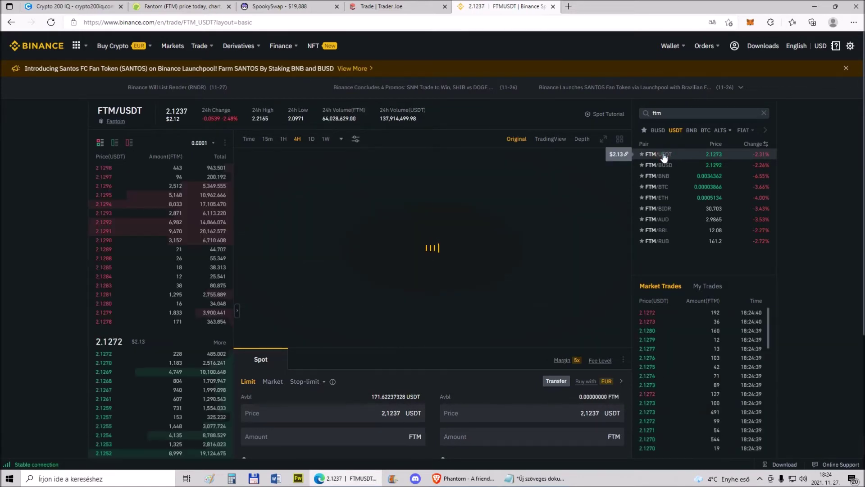
Market-buy FTM with 50% of the USDT balance
{"action": "scroll", "coordinate": [102, 180], "scroll_direction": "down", "scroll_amount": 4}
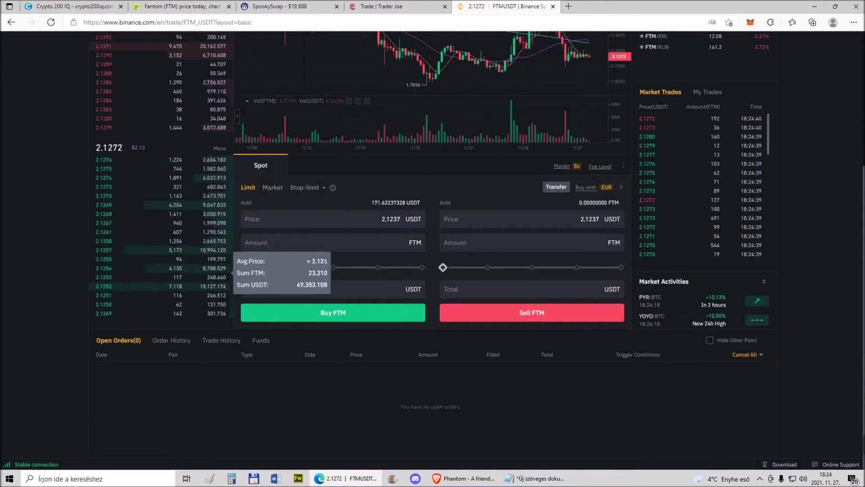
{"action": "left_click", "coordinate": [334, 268]}
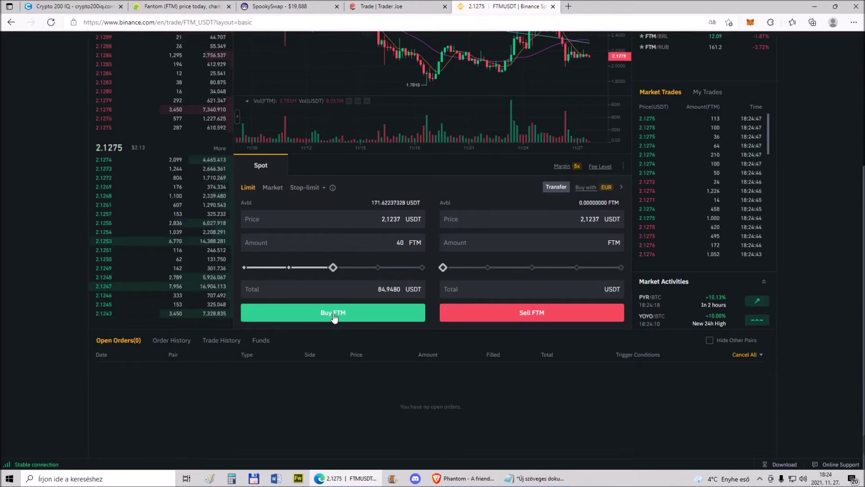
{"action": "left_click", "coordinate": [273, 187]}
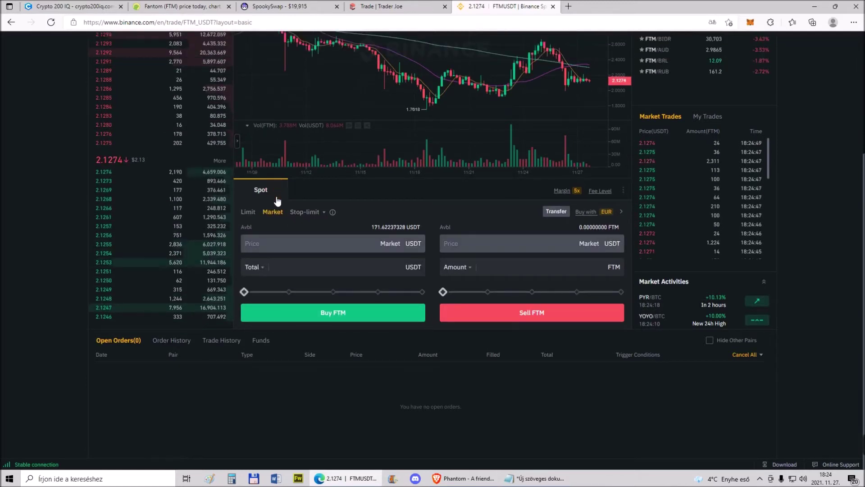
{"action": "left_click", "coordinate": [332, 292]}
{"action": "left_click", "coordinate": [336, 313]}
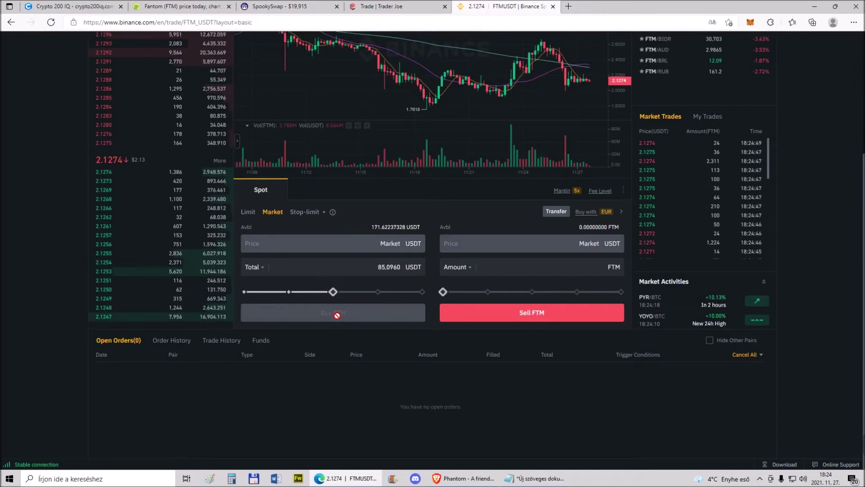
Confirm 39 FTM in the spot wallet, reopen the classic trading page, and return to CoinGecko
{"action": "scroll", "coordinate": [336, 333], "scroll_direction": "up", "scroll_amount": 4}
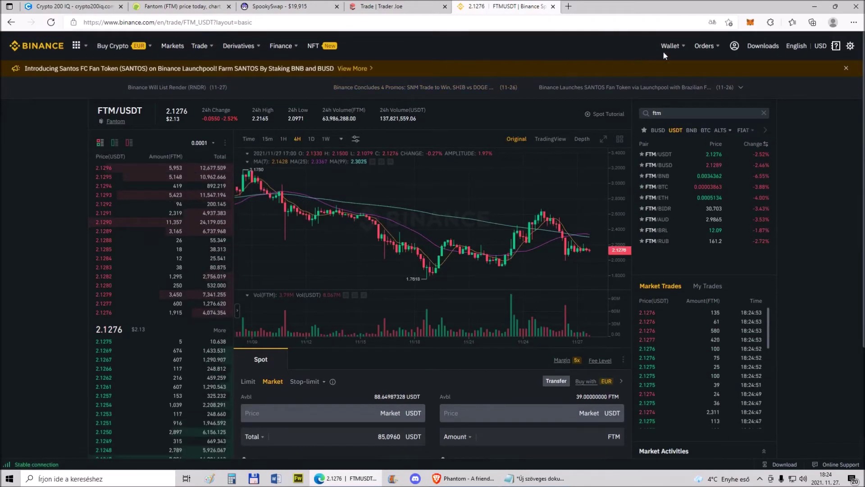
{"action": "mouse_move", "coordinate": [672, 46]}
{"action": "left_click", "coordinate": [688, 102]}
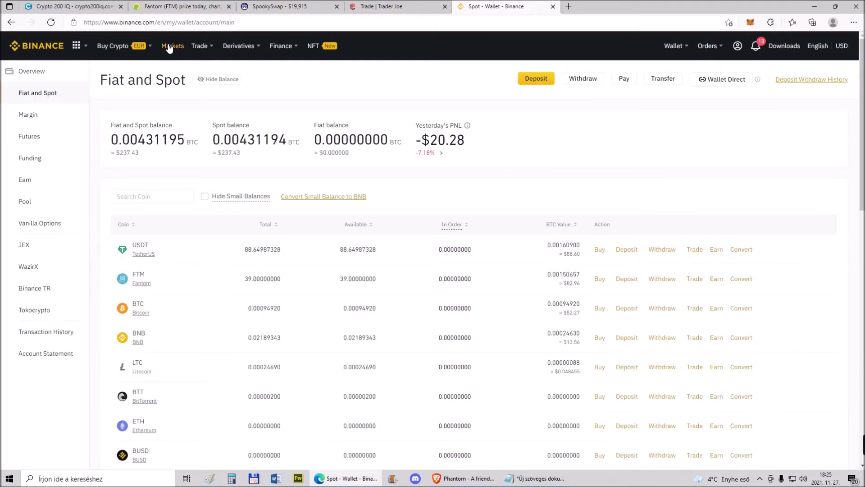
{"action": "mouse_move", "coordinate": [200, 46]}
{"action": "left_click", "coordinate": [240, 120]}
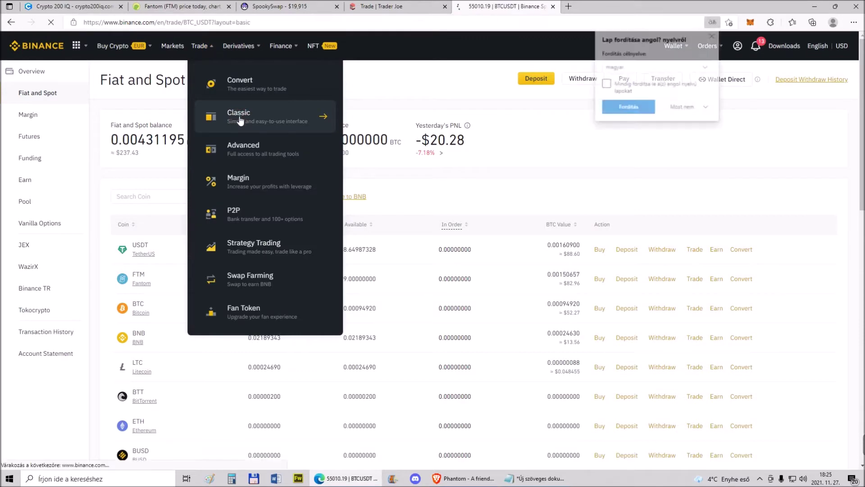
{"action": "left_click", "coordinate": [713, 36]}
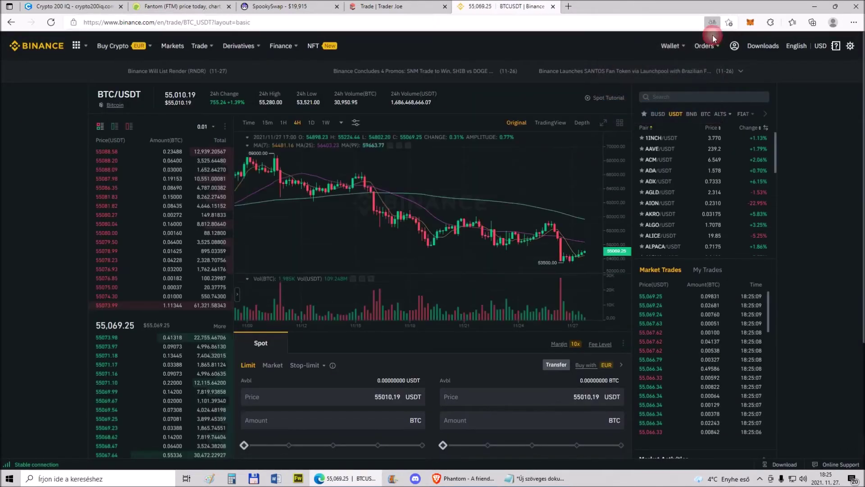
{"action": "left_click", "coordinate": [171, 7]}
Open CoinGecko's Avalanche (AVAX) page and check its markets table, then return to Binance
{"action": "scroll", "coordinate": [197, 92], "scroll_direction": "up", "scroll_amount": 3}
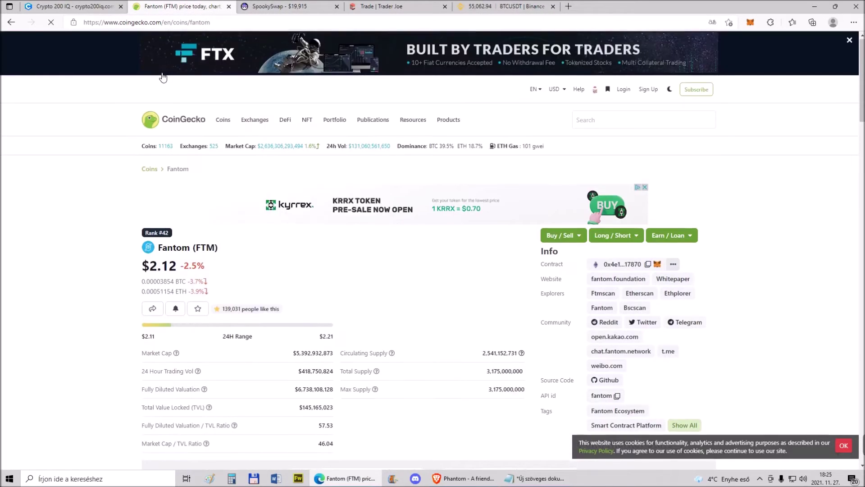
{"action": "left_click", "coordinate": [180, 126]}
{"action": "scroll", "coordinate": [161, 233], "scroll_direction": "down", "scroll_amount": 5}
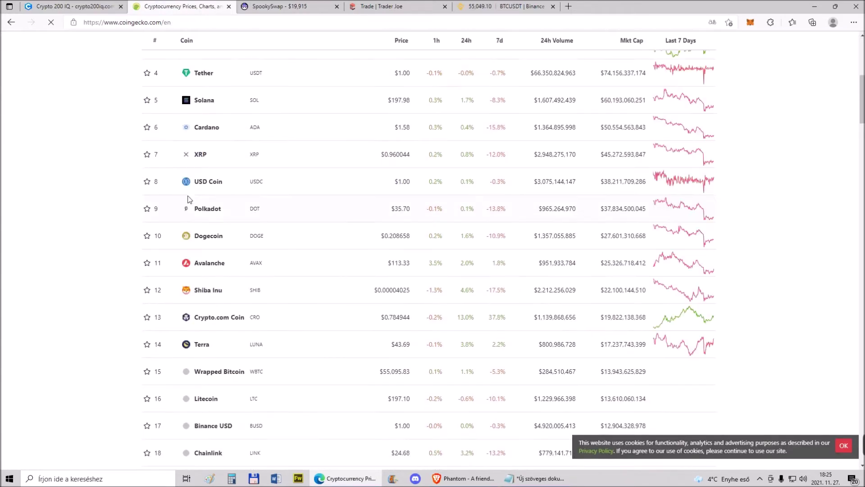
{"action": "left_click", "coordinate": [213, 262]}
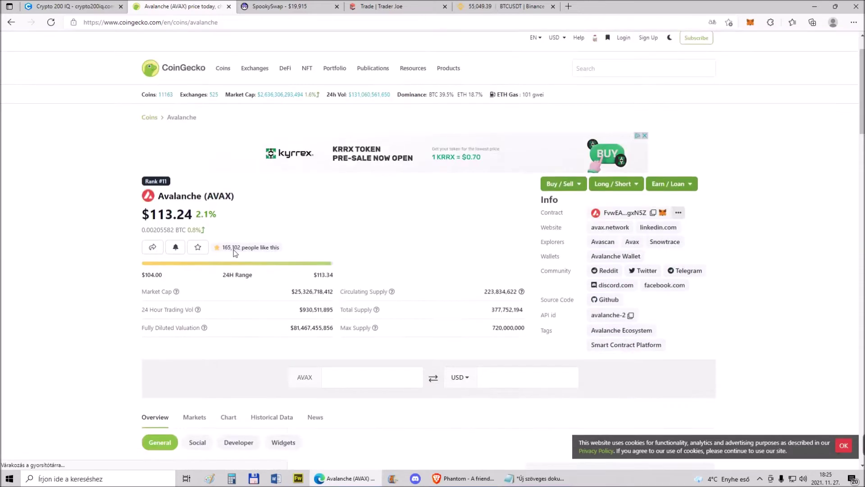
{"action": "scroll", "coordinate": [230, 252], "scroll_direction": "down", "scroll_amount": 15}
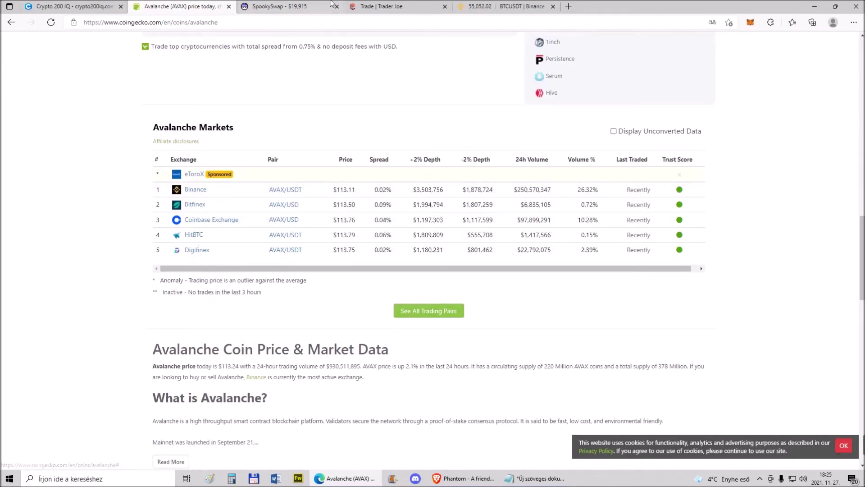
{"action": "left_click", "coordinate": [481, 7]}
Place a 100% limit buy on AVAX/USDT for 0.77 AVAX at 113.98 USDT
{"action": "left_click", "coordinate": [661, 112]}
{"action": "type", "text": "avax"}
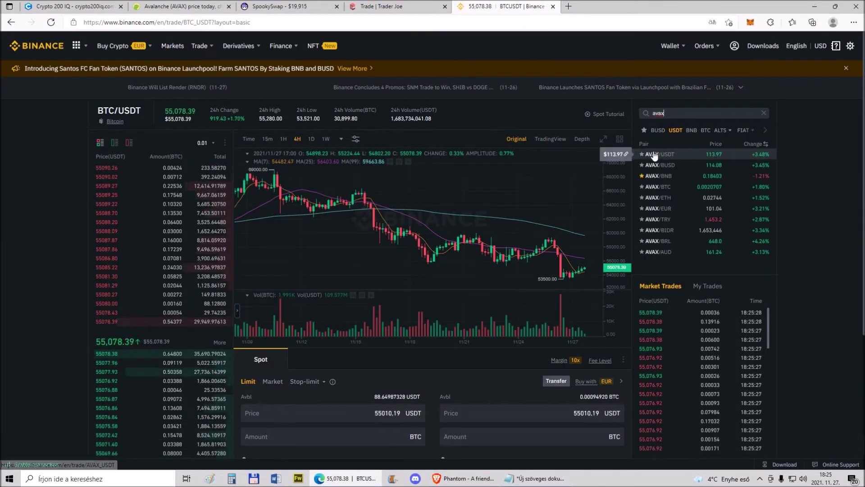
{"action": "left_click", "coordinate": [655, 155]}
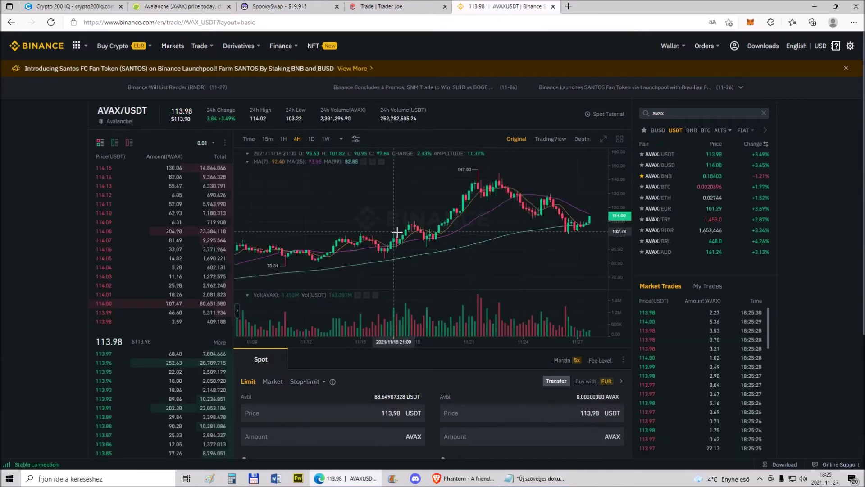
{"action": "scroll", "coordinate": [39, 256], "scroll_direction": "down", "scroll_amount": 5}
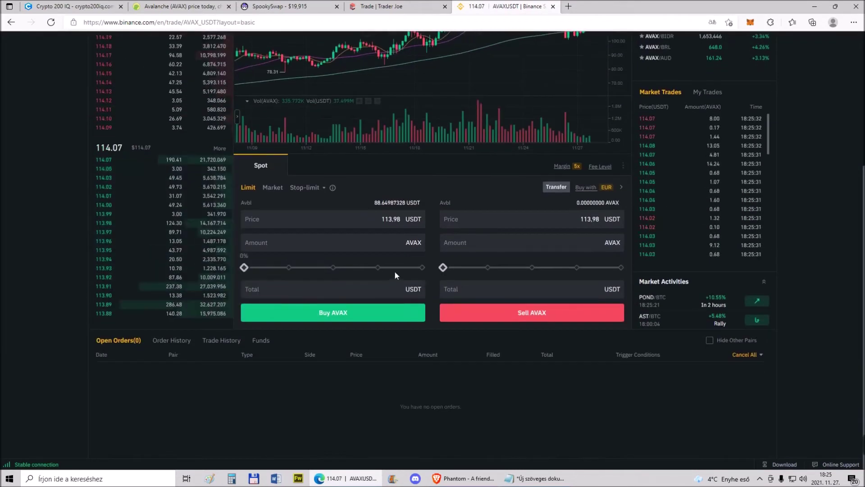
{"action": "left_click", "coordinate": [422, 267]}
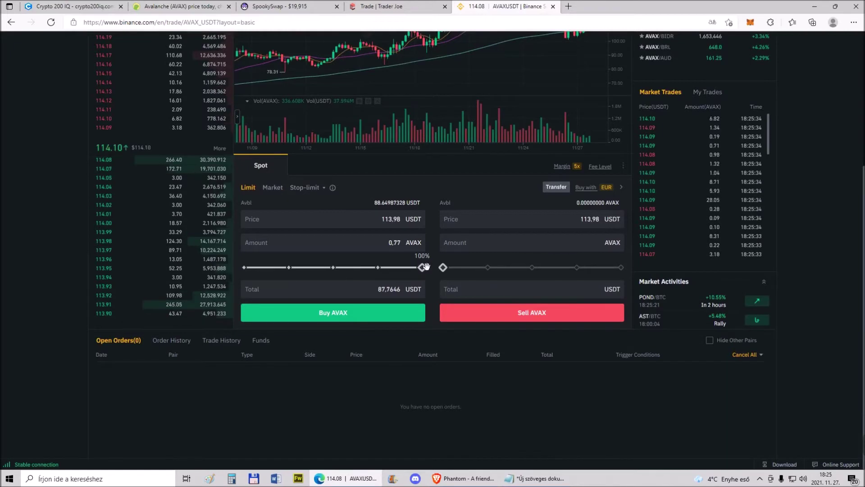
{"action": "left_click", "coordinate": [354, 318]}
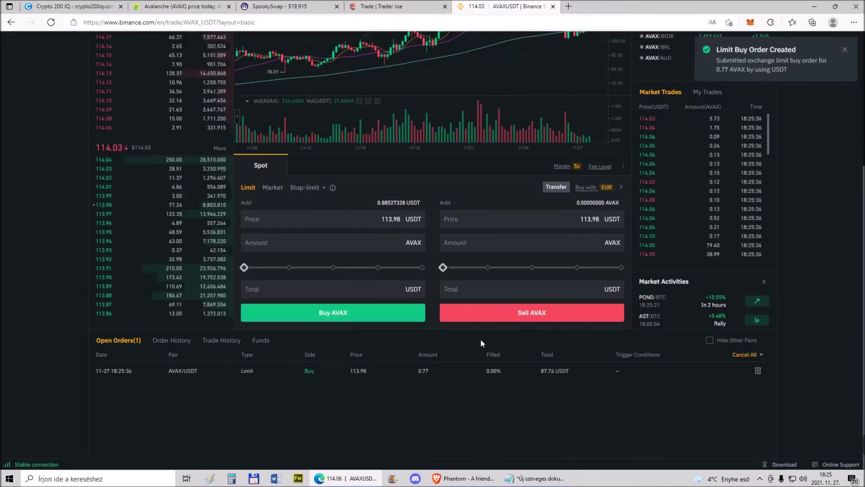
Open the Fiat and Spot wallet to see the AVAX holding
{"action": "scroll", "coordinate": [582, 346], "scroll_direction": "up", "scroll_amount": 5}
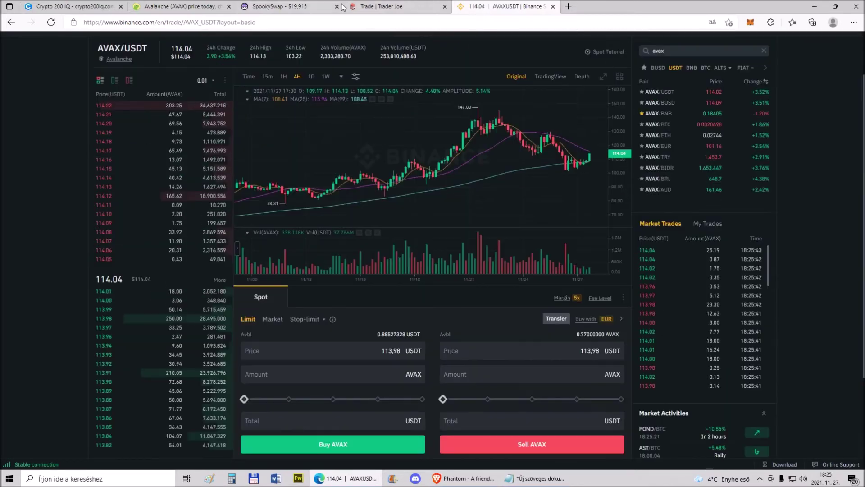
{"action": "mouse_move", "coordinate": [683, 48]}
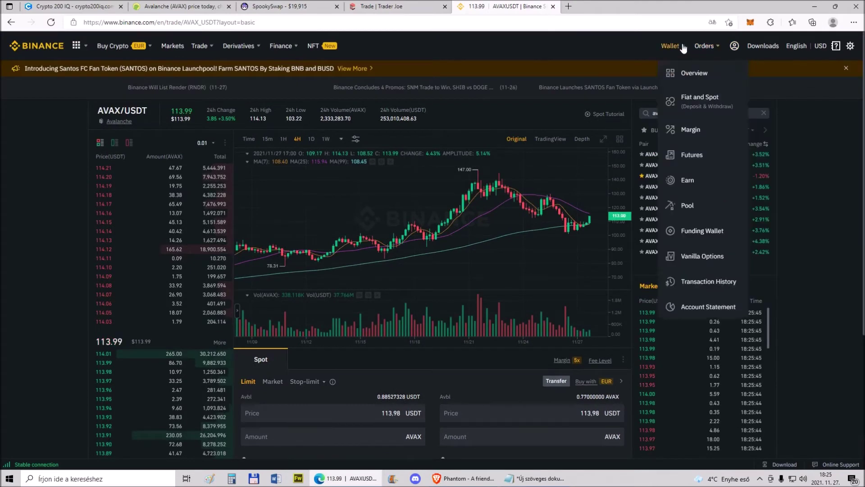
{"action": "left_click", "coordinate": [684, 101]}
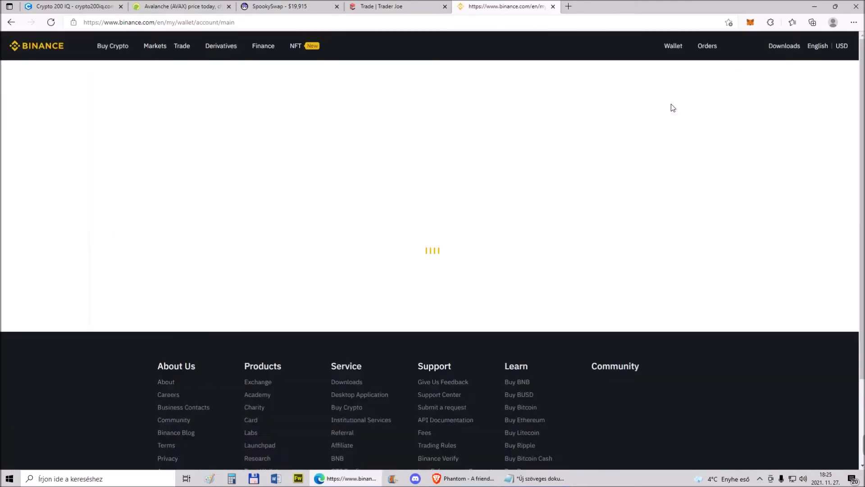
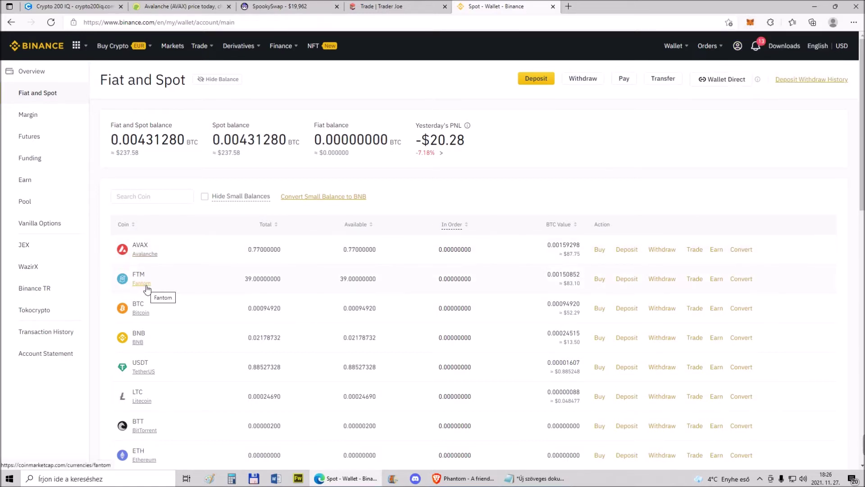
Open the FTM withdrawal form, switch MetaMask to Fantom Opera, and choose the Fantom network
{"action": "left_click", "coordinate": [659, 281]}
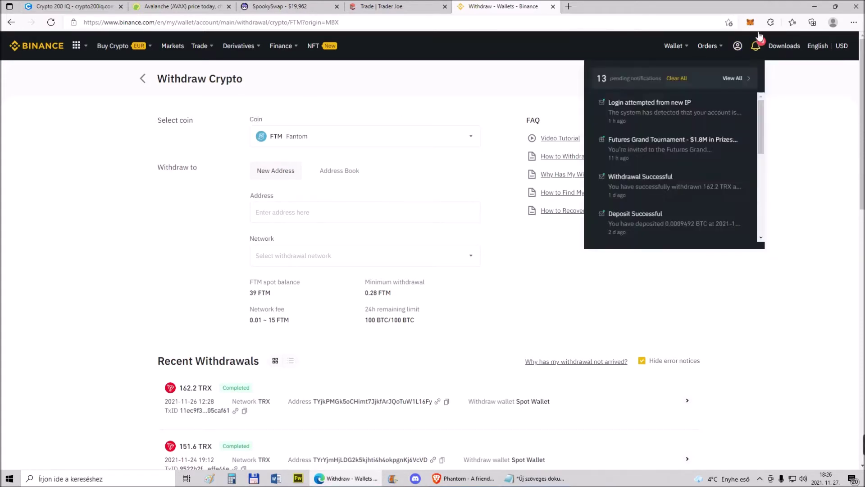
{"action": "left_click", "coordinate": [749, 23]}
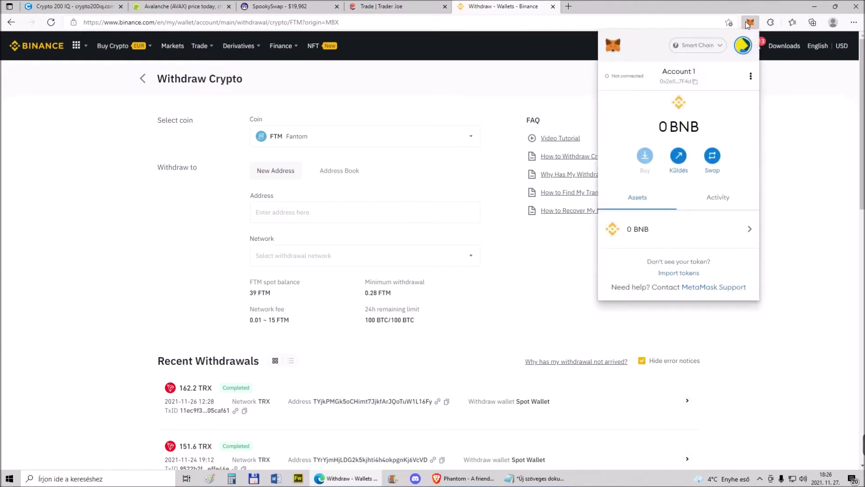
{"action": "left_click", "coordinate": [702, 50]}
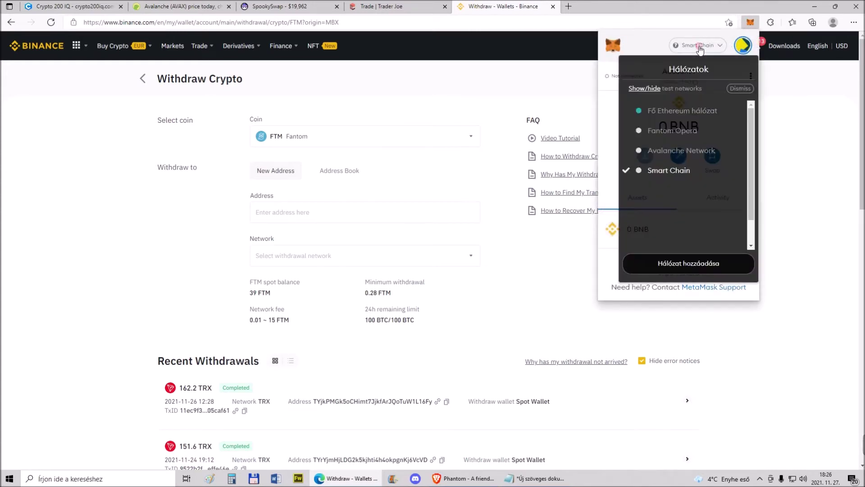
{"action": "left_click", "coordinate": [680, 136]}
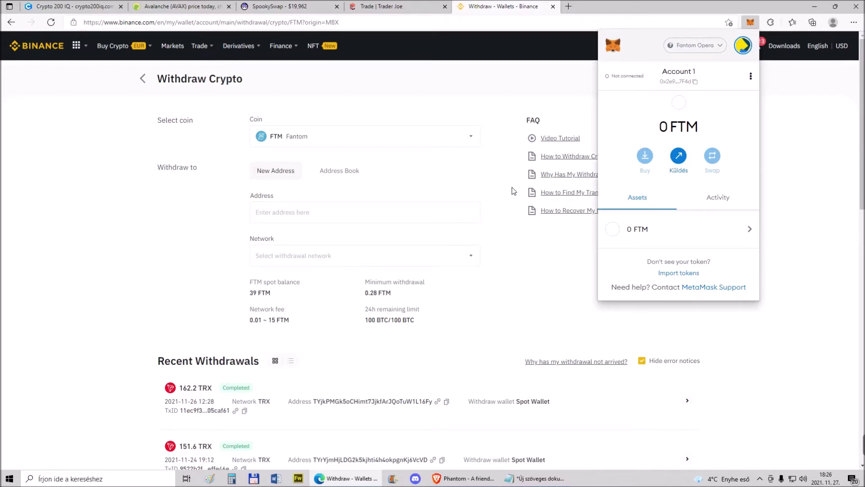
{"action": "left_click", "coordinate": [473, 256]}
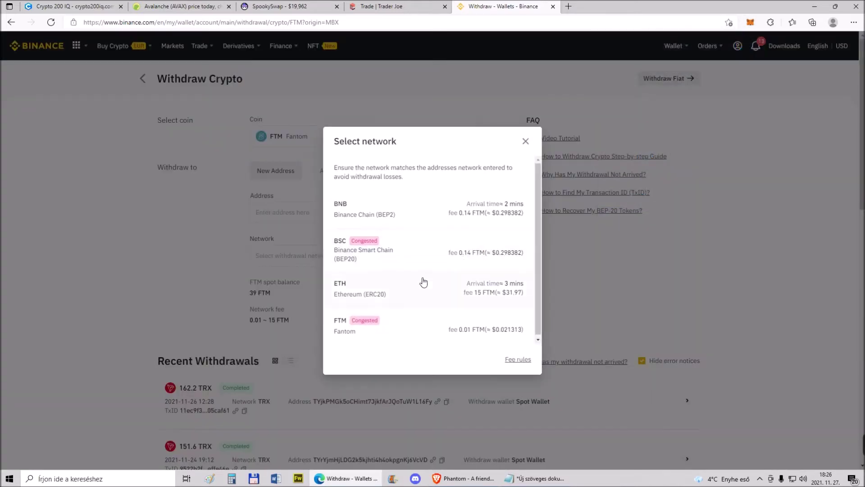
{"action": "left_click", "coordinate": [352, 333]}
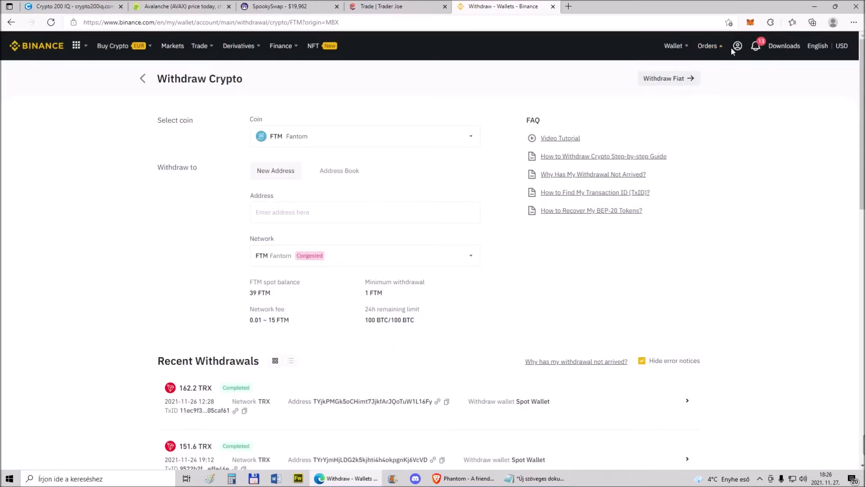
Paste the MetaMask account address as the destination and reselect the Fantom network
{"action": "left_click", "coordinate": [750, 23]}
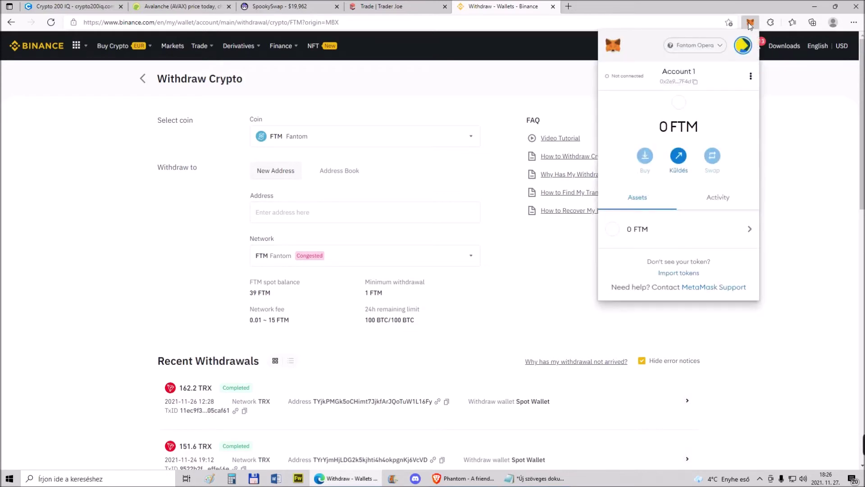
{"action": "left_click", "coordinate": [696, 83]}
{"action": "left_click", "coordinate": [349, 207]}
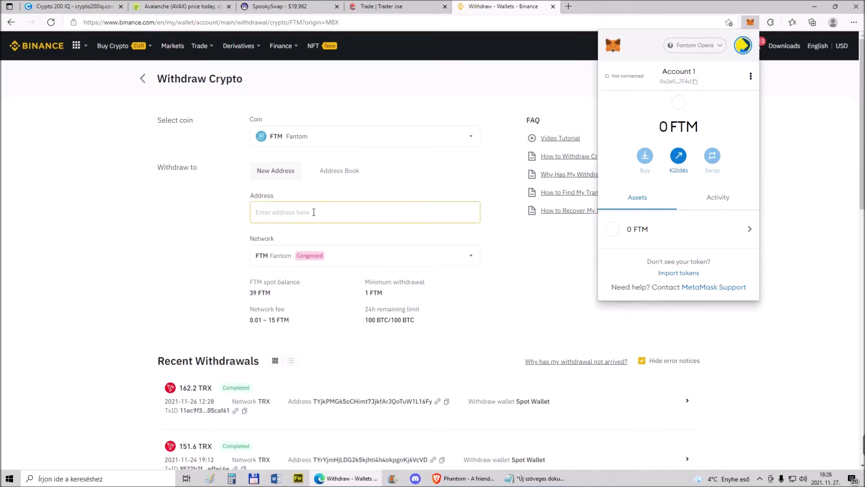
{"action": "right_click", "coordinate": [298, 215]}
{"action": "left_click", "coordinate": [329, 297]}
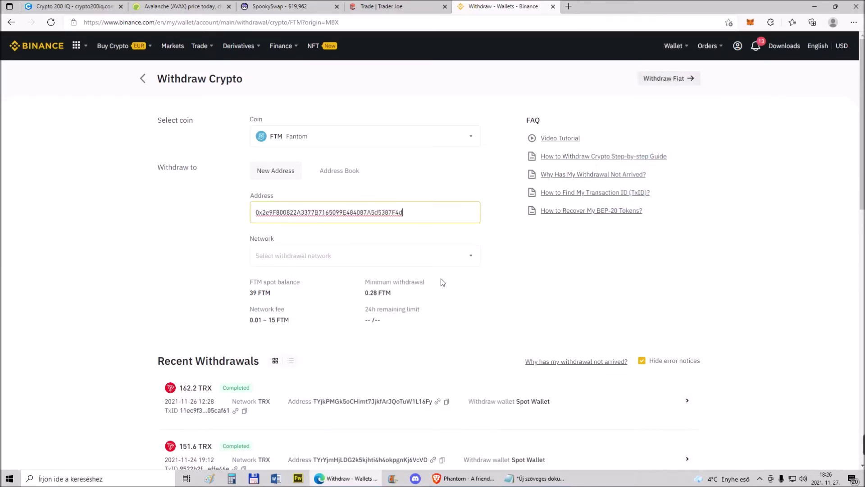
{"action": "left_click", "coordinate": [415, 261]}
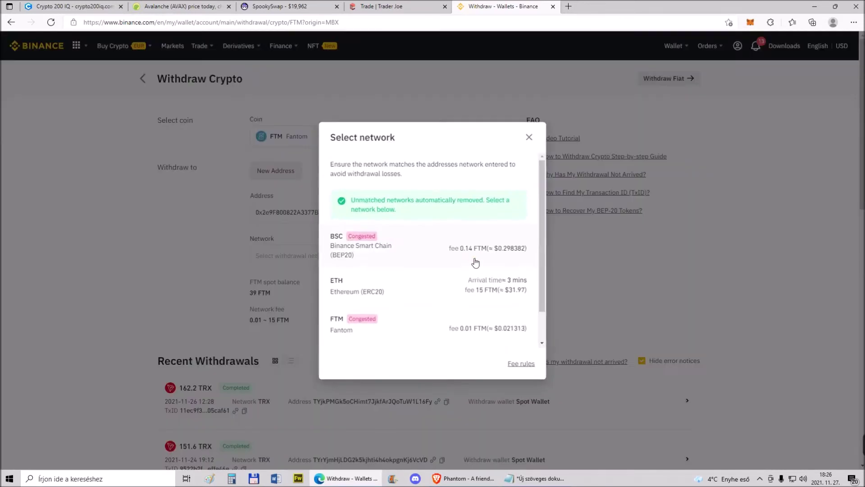
{"action": "left_click", "coordinate": [343, 327]}
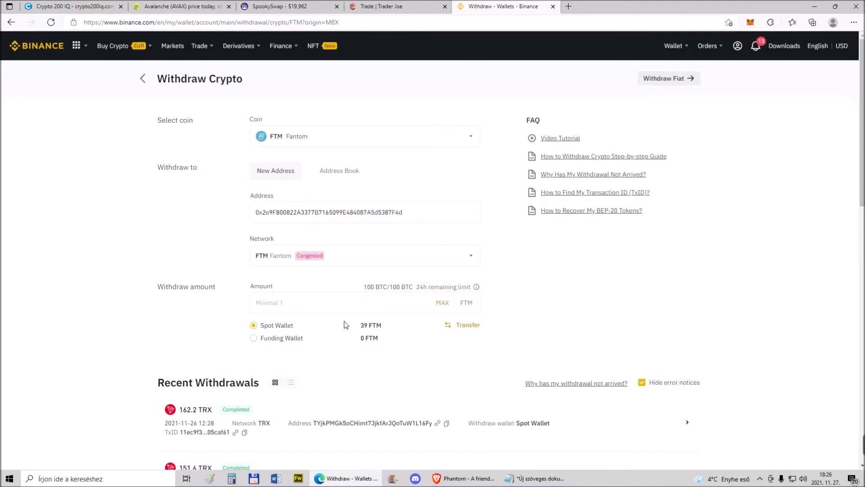
Withdraw the full 39 FTM balance and copy the 0.01 network fee
{"action": "left_click", "coordinate": [441, 304]}
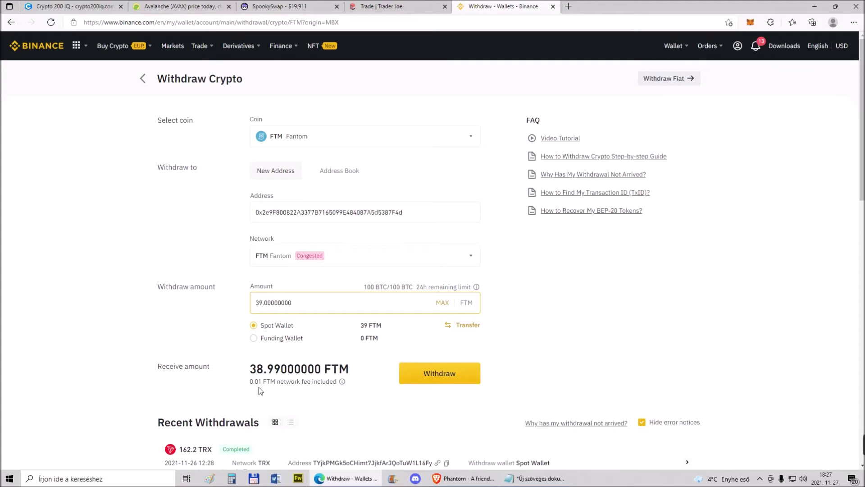
{"action": "left_click_drag", "start_coordinate": [251, 383], "coordinate": [254, 383]}
{"action": "left_click_drag", "start_coordinate": [260, 382], "coordinate": [263, 383]}
{"action": "key", "text": "ctrl+c"}
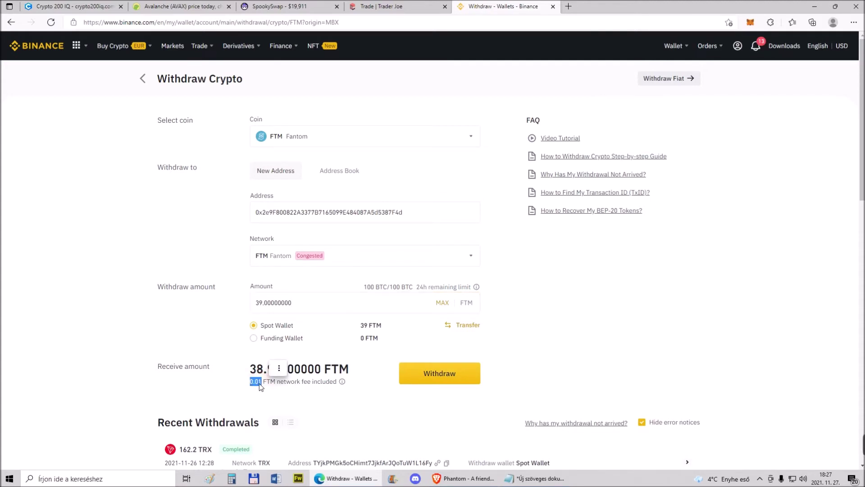
{"action": "right_click", "coordinate": [263, 382]}
{"action": "left_click", "coordinate": [296, 194]}
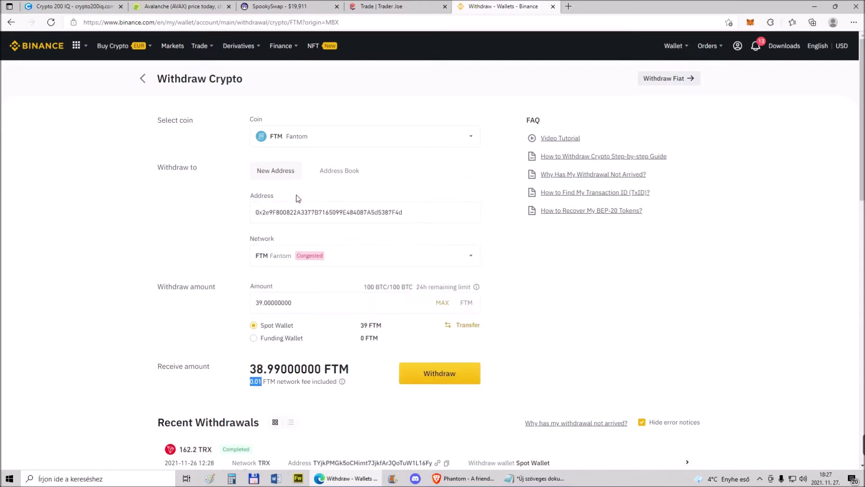
{"action": "left_click", "coordinate": [177, 6]}
Paste the 0.01 FTM fee into CoinGecko's Fantom converter, showing about 0.0212 USD
{"action": "left_click", "coordinate": [10, 23]}
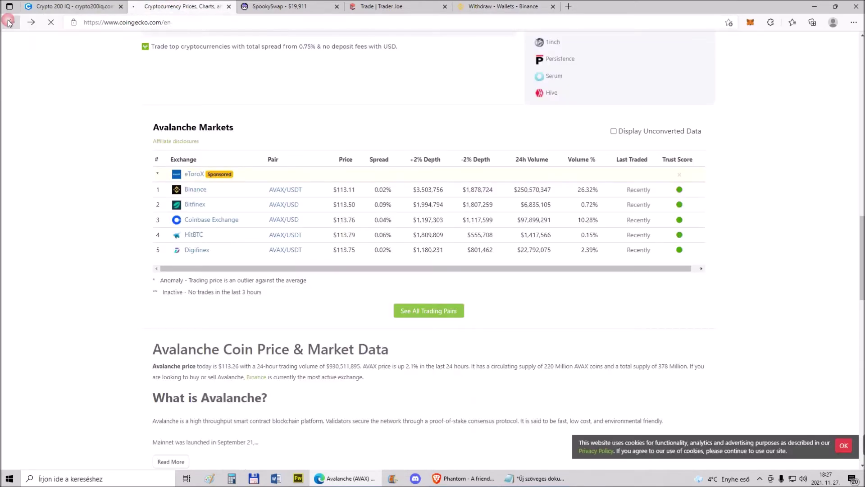
{"action": "scroll", "coordinate": [235, 304], "scroll_direction": "down", "scroll_amount": 10}
{"action": "scroll", "coordinate": [238, 311], "scroll_direction": "down", "scroll_amount": 3}
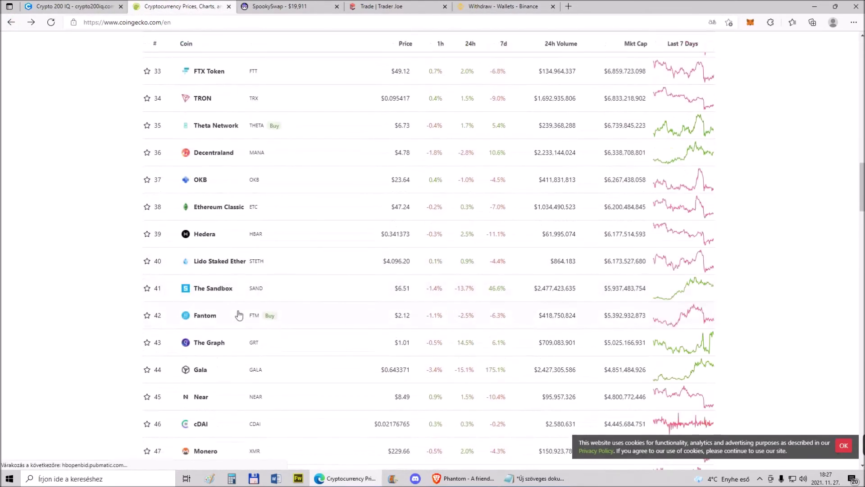
{"action": "left_click", "coordinate": [203, 316]}
{"action": "scroll", "coordinate": [455, 270], "scroll_direction": "down", "scroll_amount": 10}
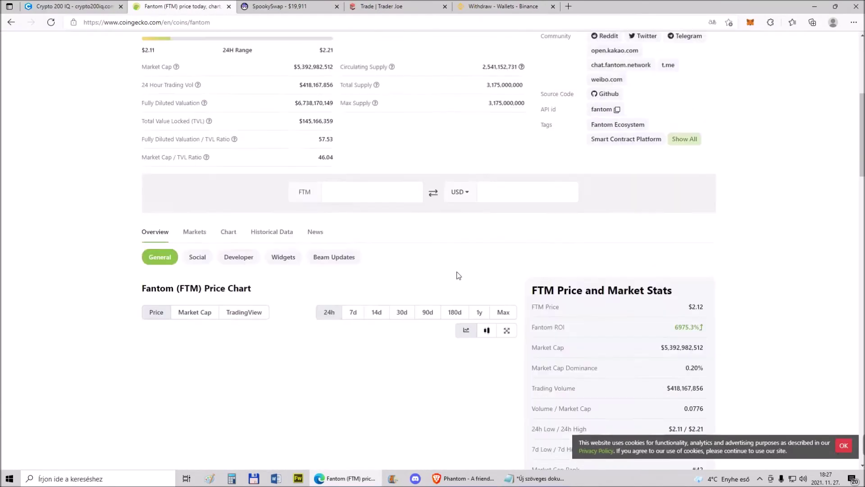
{"action": "right_click", "coordinate": [384, 89]}
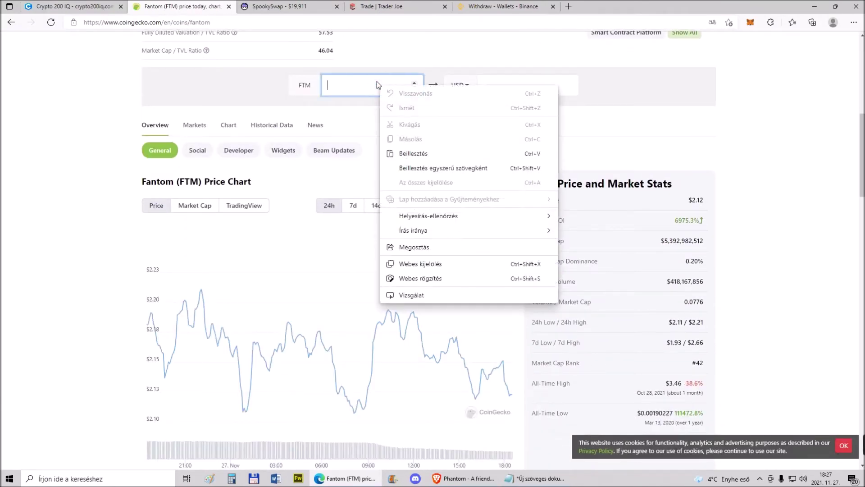
{"action": "left_click", "coordinate": [410, 156]}
{"action": "type", "text": "0.010"}
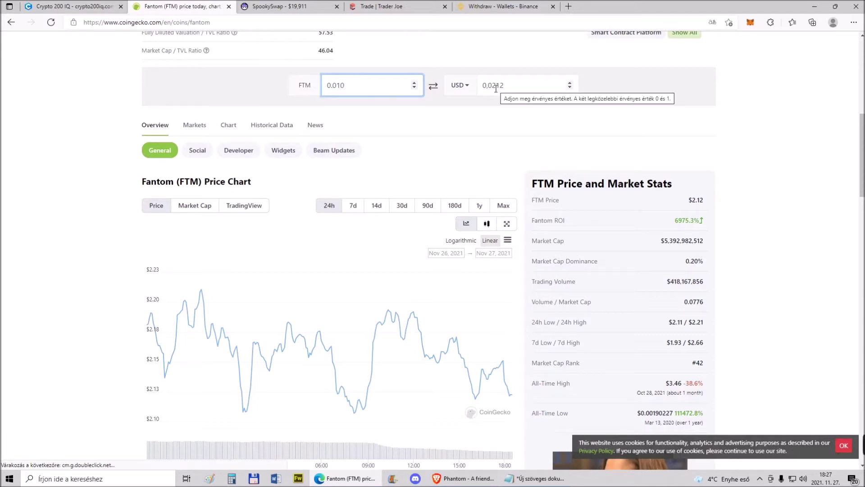
{"action": "left_click", "coordinate": [490, 6]}
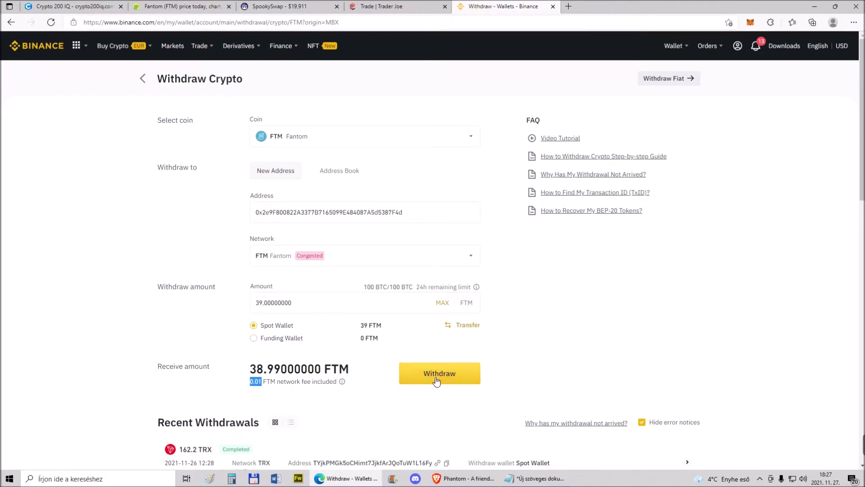
Submit the 39 FTM withdrawal through its confirmation and security verification
{"action": "left_click", "coordinate": [434, 377]}
{"action": "left_click", "coordinate": [412, 317]}
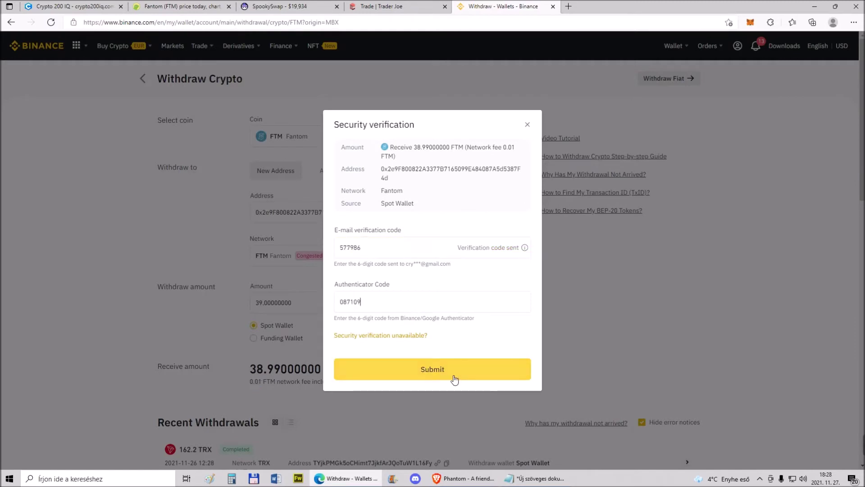
{"action": "left_click", "coordinate": [433, 370]}
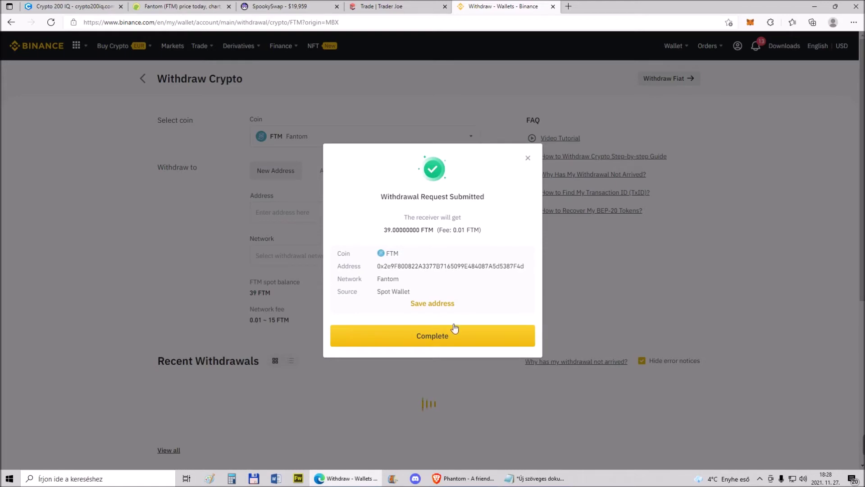
{"action": "left_click", "coordinate": [454, 329]}
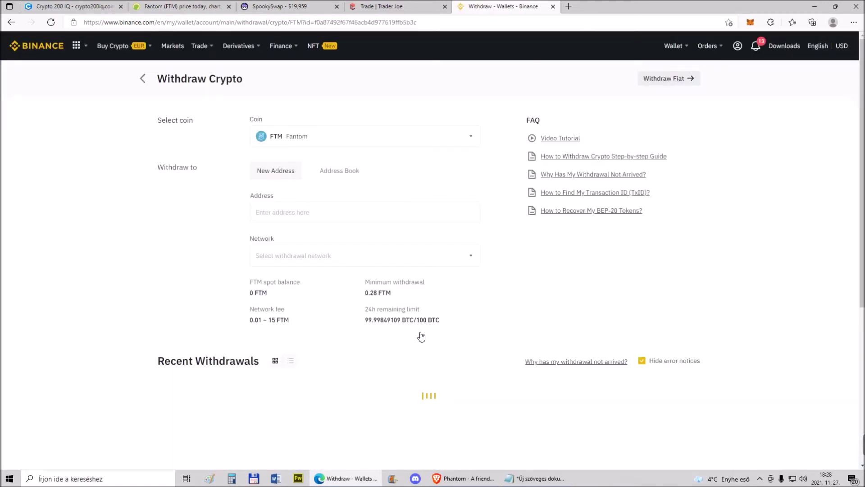
Go to the Fiat and Spot wallet and switch MetaMask to Avalanche Network
{"action": "mouse_move", "coordinate": [685, 47]}
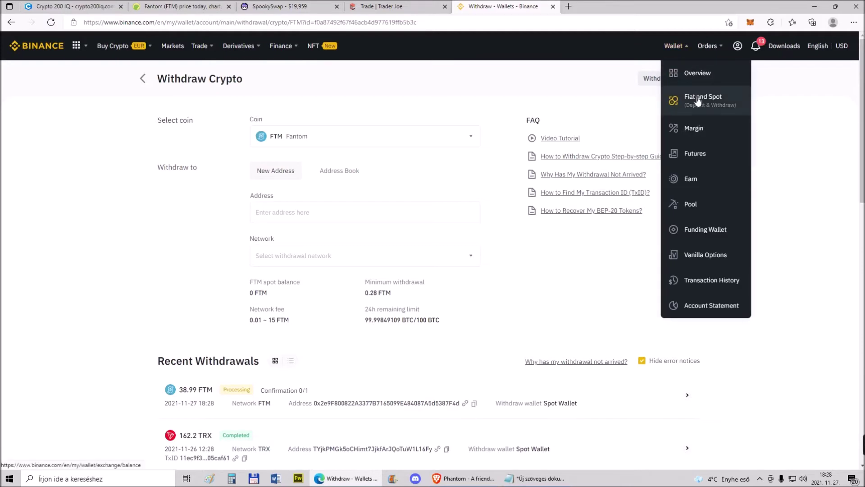
{"action": "left_click", "coordinate": [698, 101]}
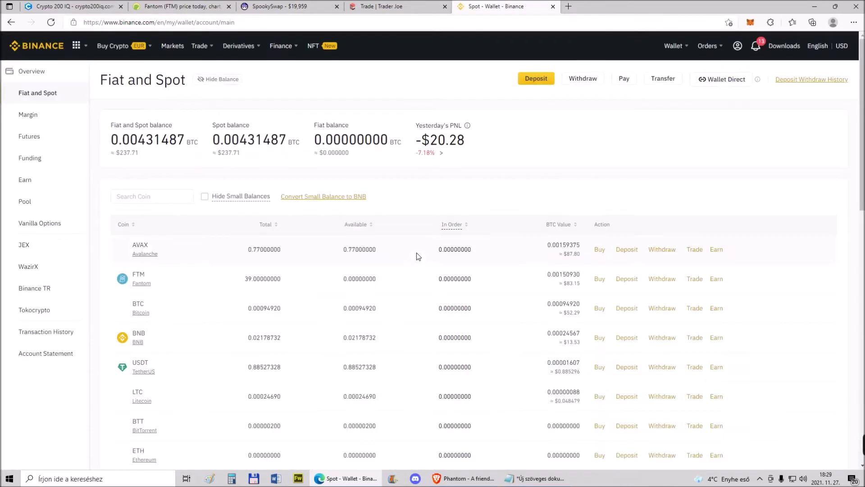
{"action": "left_click", "coordinate": [751, 23]}
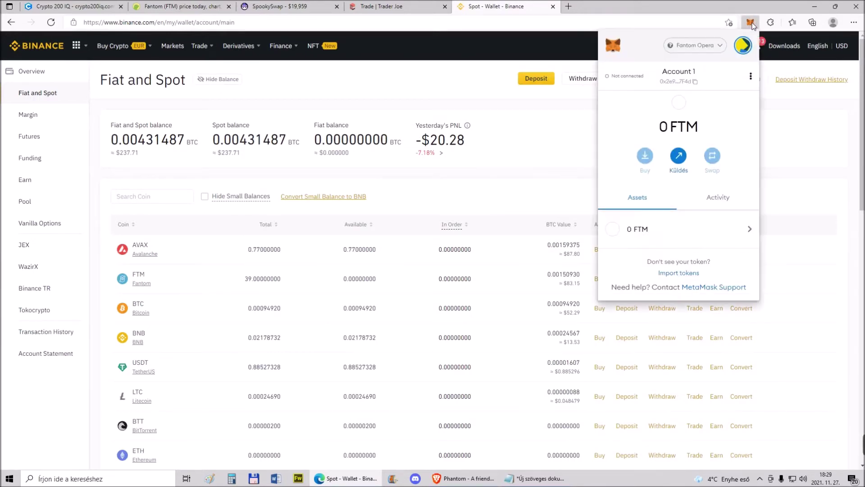
{"action": "left_click", "coordinate": [709, 46]}
{"action": "left_click", "coordinate": [668, 151]}
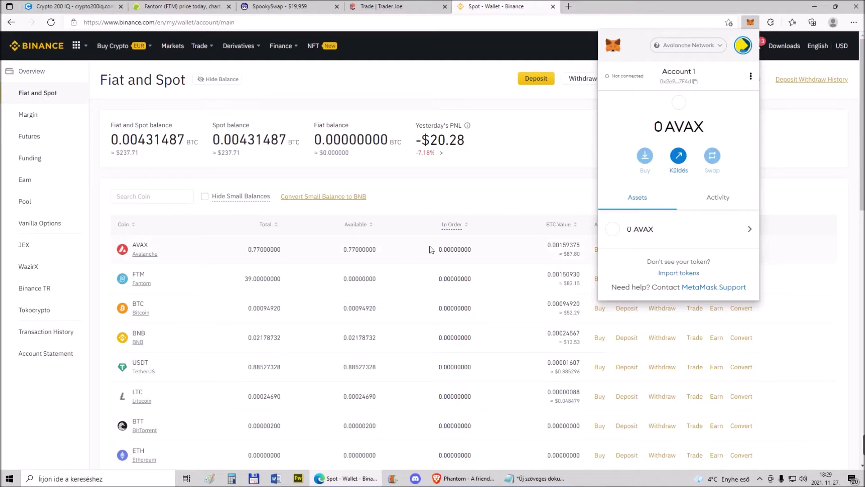
{"action": "left_click", "coordinate": [513, 248]}
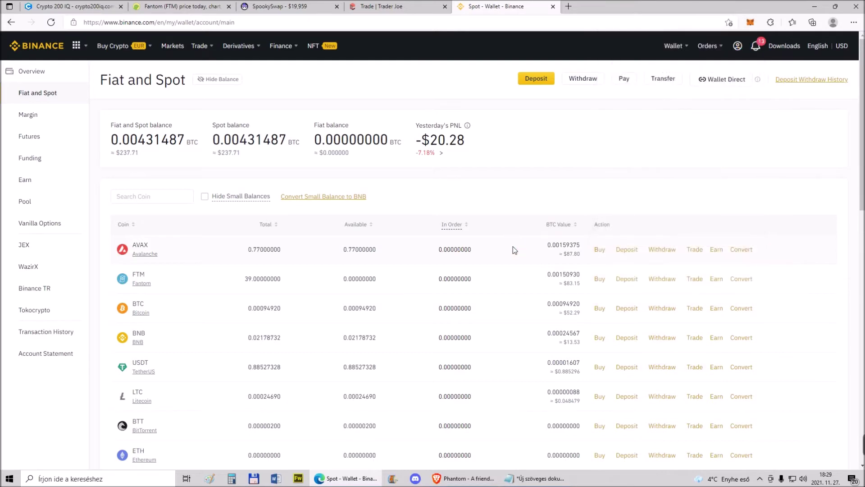
Open the AVAX withdrawal form and paste the MetaMask account address as destination
{"action": "left_click", "coordinate": [662, 250]}
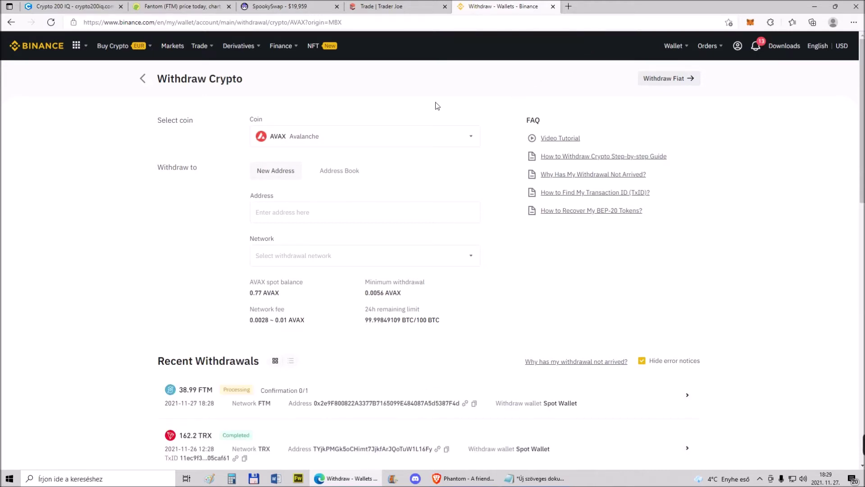
{"action": "left_click", "coordinate": [750, 24]}
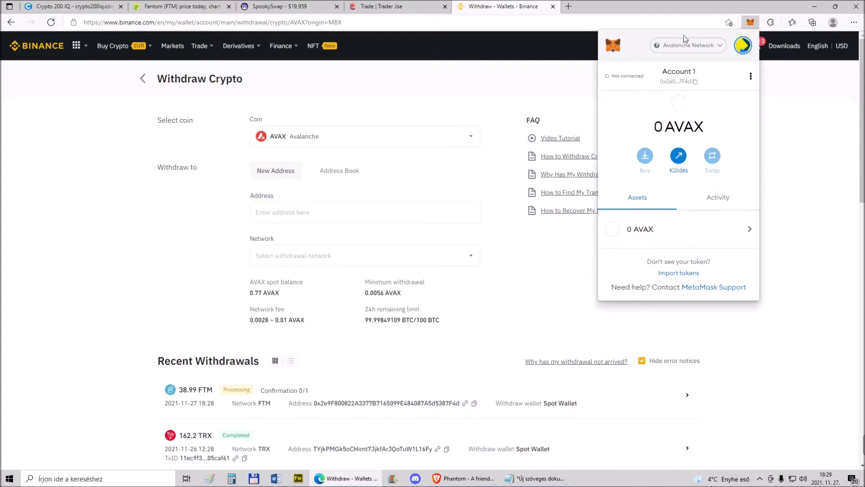
{"action": "left_click", "coordinate": [696, 83]}
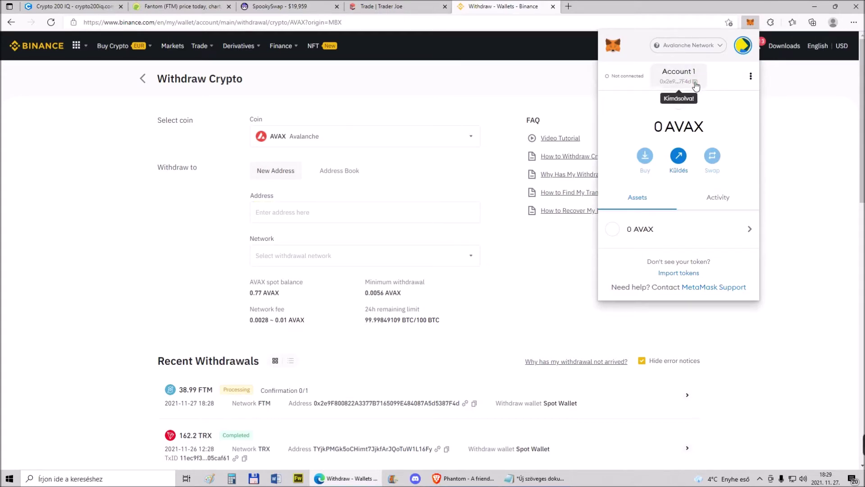
{"action": "right_click", "coordinate": [275, 212]}
{"action": "left_click", "coordinate": [306, 300]}
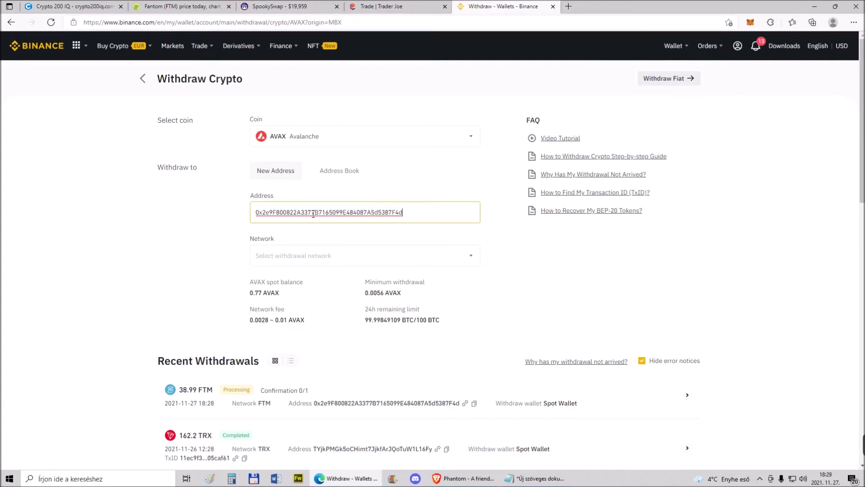
Choose AVAX C-Chain, fill in the full 0.77 AVAX balance, and copy the 0.01 fee
{"action": "mouse_move", "coordinate": [707, 47]}
{"action": "left_click", "coordinate": [475, 257]}
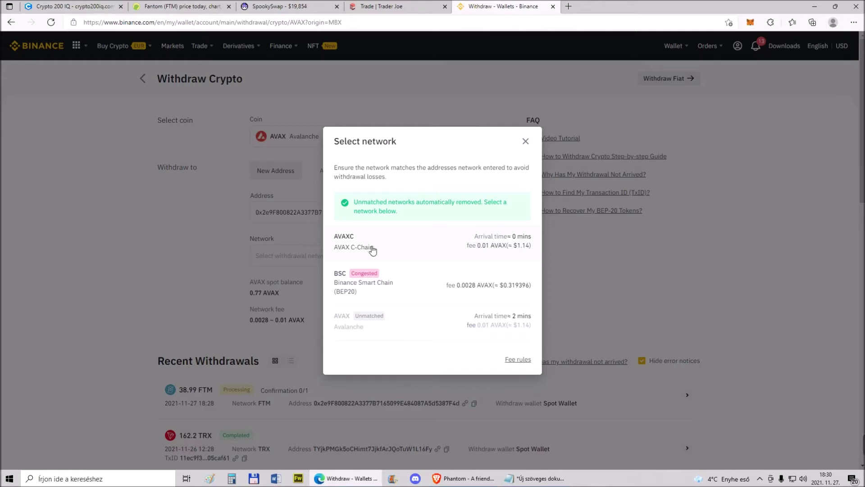
{"action": "left_click", "coordinate": [372, 249]}
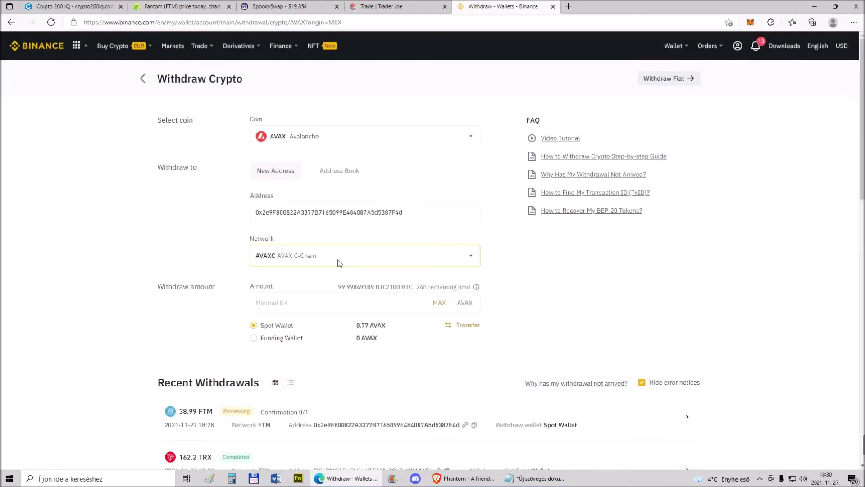
{"action": "left_click", "coordinate": [750, 22]}
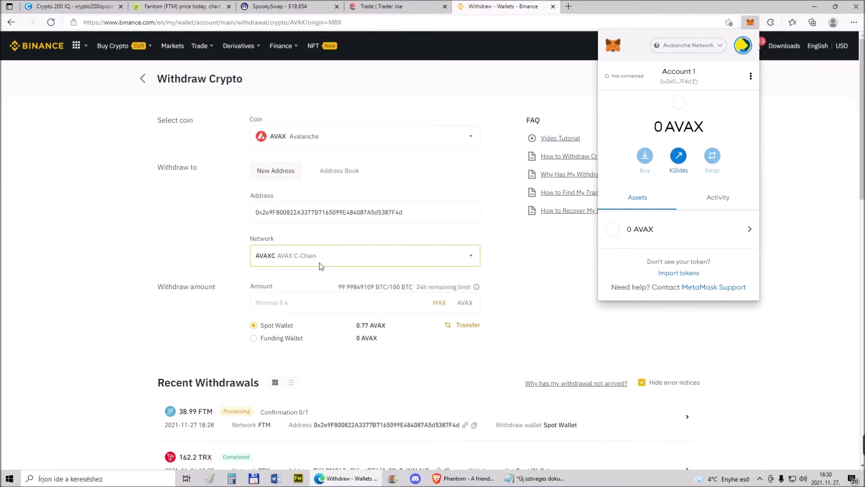
{"action": "left_click", "coordinate": [440, 303]}
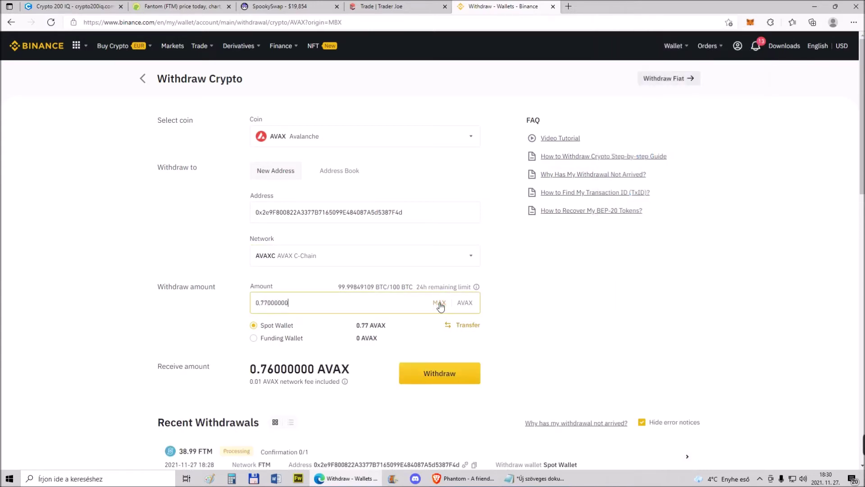
{"action": "left_click_drag", "start_coordinate": [249, 382], "coordinate": [257, 382]}
{"action": "key", "text": "ctrl+c"}
{"action": "right_click", "coordinate": [256, 383]}
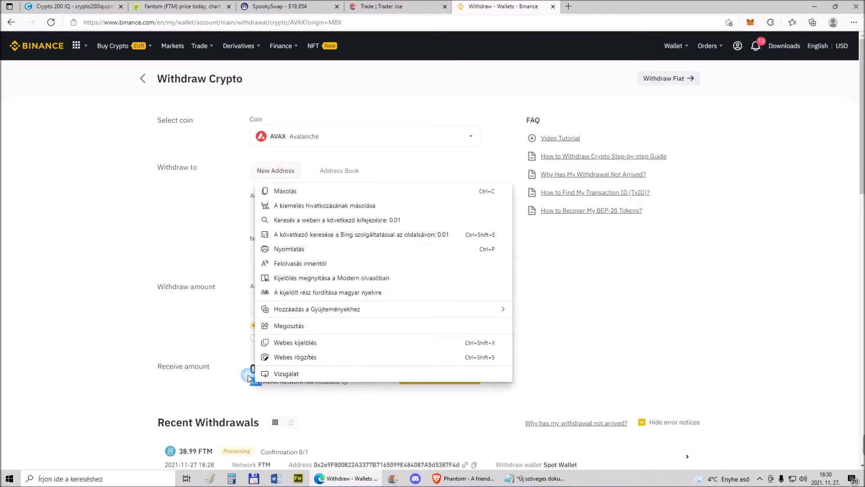
{"action": "left_click", "coordinate": [293, 190]}
Paste the 0.010 AVAX fee into CoinGecko's Avalanche converter, showing 1.1361 USD
{"action": "left_click", "coordinate": [183, 6]}
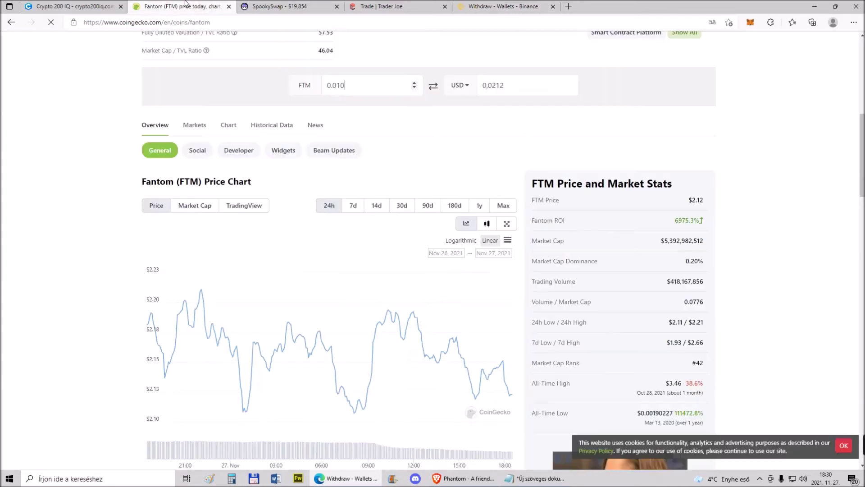
{"action": "left_click", "coordinate": [11, 22]}
{"action": "scroll", "coordinate": [180, 299], "scroll_direction": "up", "scroll_amount": 20}
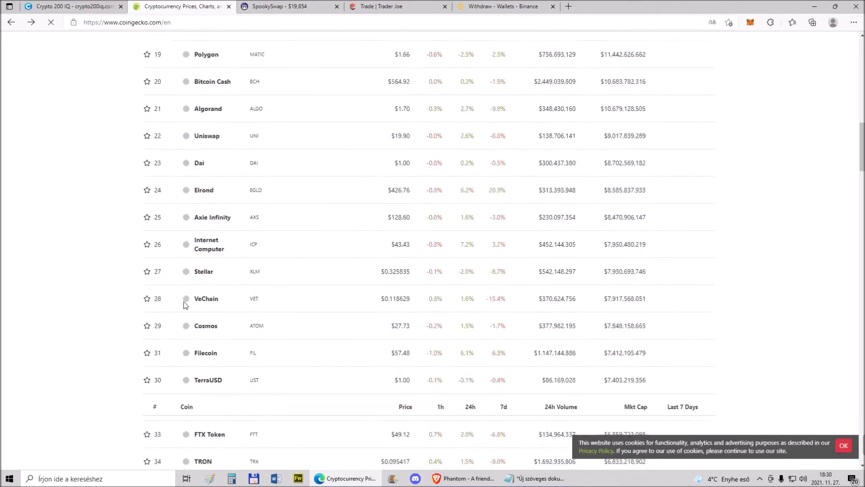
{"action": "scroll", "coordinate": [183, 305], "scroll_direction": "down", "scroll_amount": 3}
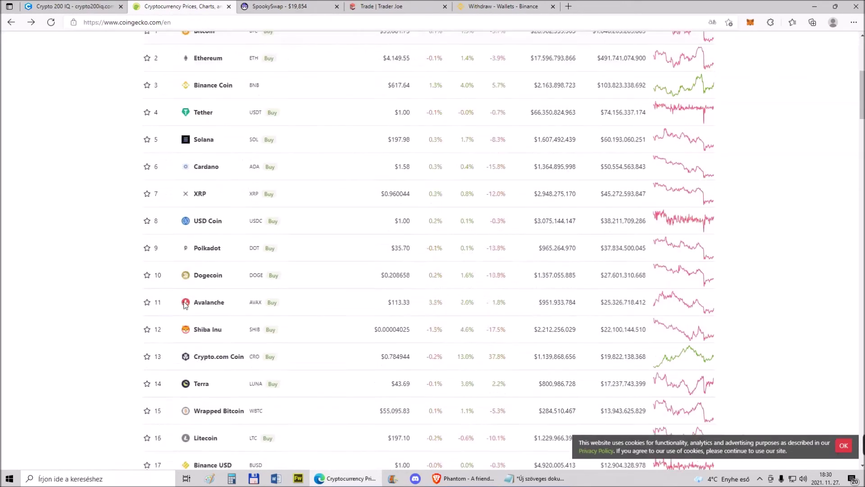
{"action": "left_click", "coordinate": [206, 267]}
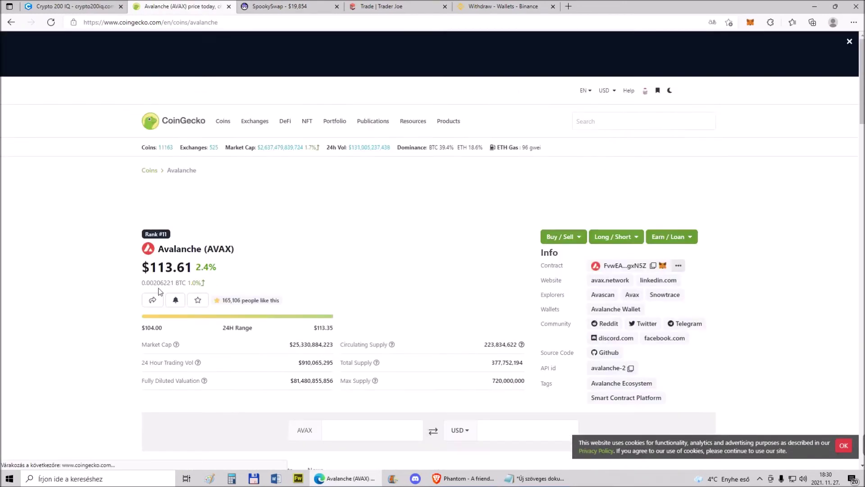
{"action": "scroll", "coordinate": [429, 263], "scroll_direction": "down", "scroll_amount": 3}
{"action": "right_click", "coordinate": [377, 234]}
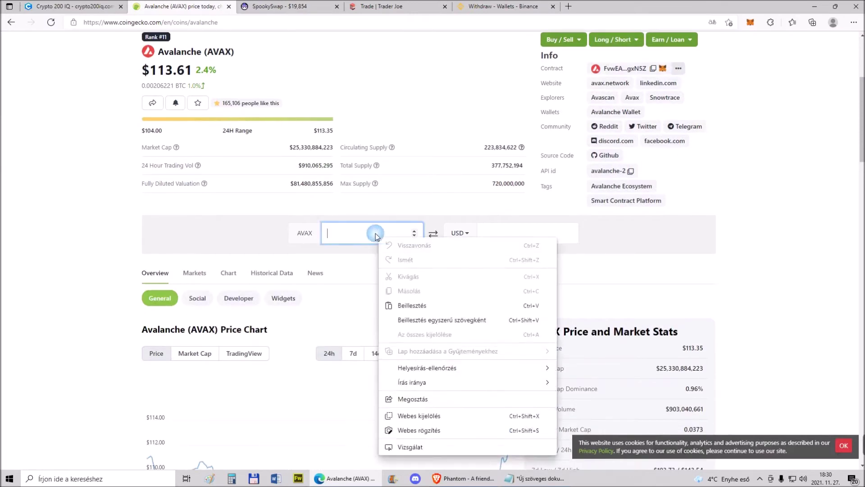
{"action": "left_click", "coordinate": [409, 305]}
{"action": "type", "text": "0.010"}
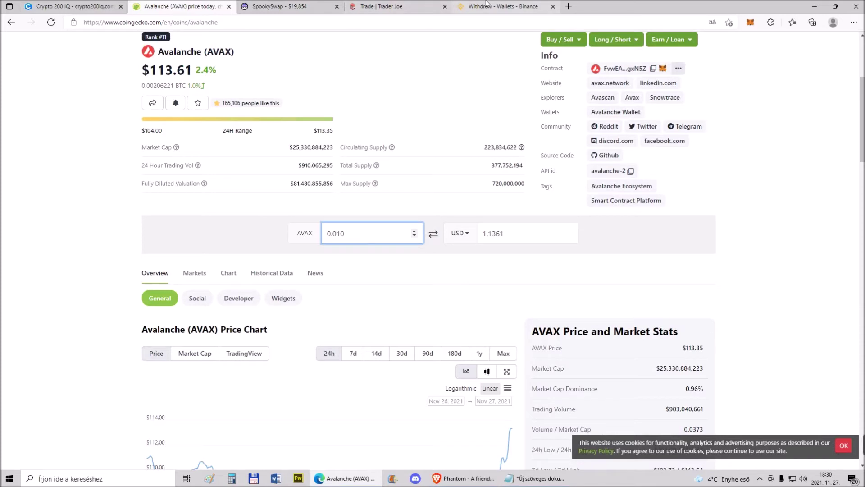
Submit the 0.76 AVAX withdrawal to MetaMask, completing the security verification
{"action": "left_click", "coordinate": [502, 7]}
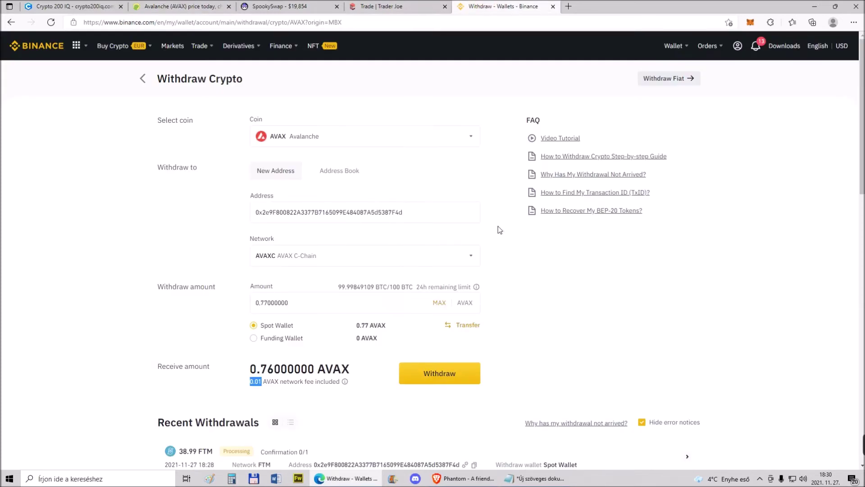
{"action": "left_click", "coordinate": [443, 374]}
{"action": "left_click", "coordinate": [435, 313]}
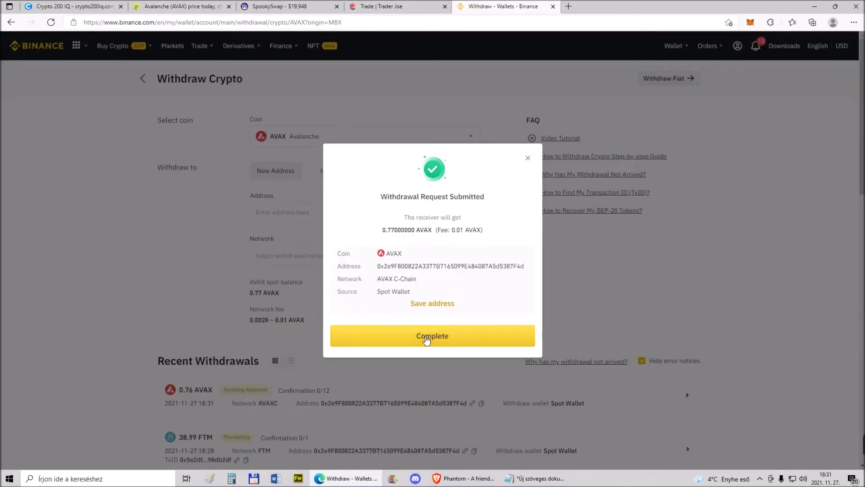
{"action": "left_click", "coordinate": [426, 340]}
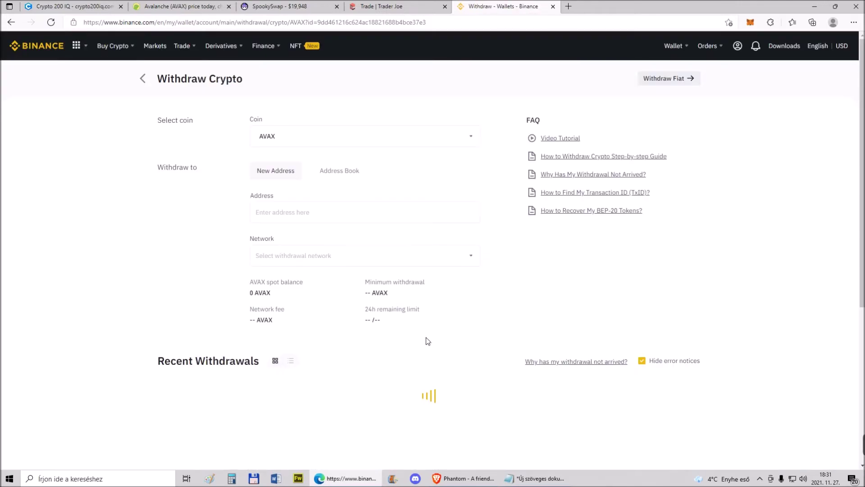
Check the Fiat and Spot wallet, now 0 AVAX, and MetaMask's 0 FTM balance
{"action": "mouse_move", "coordinate": [685, 49]}
{"action": "left_click", "coordinate": [690, 97]}
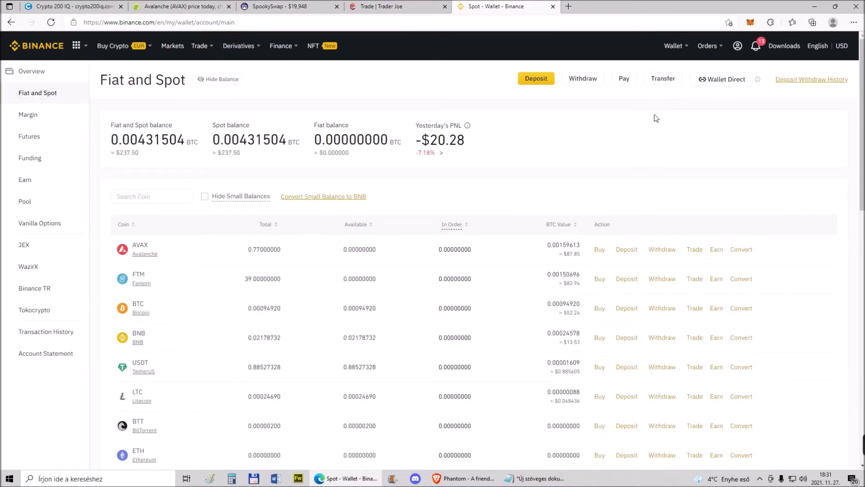
{"action": "left_click", "coordinate": [750, 24]}
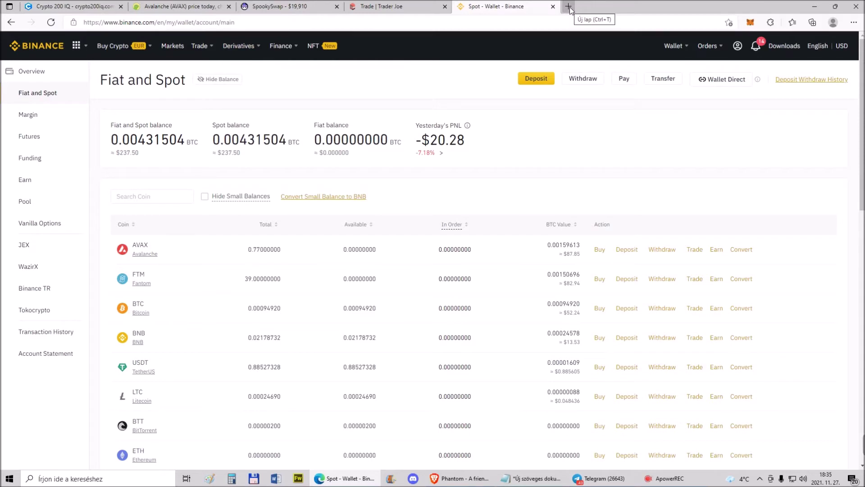
{"action": "left_click", "coordinate": [749, 23]}
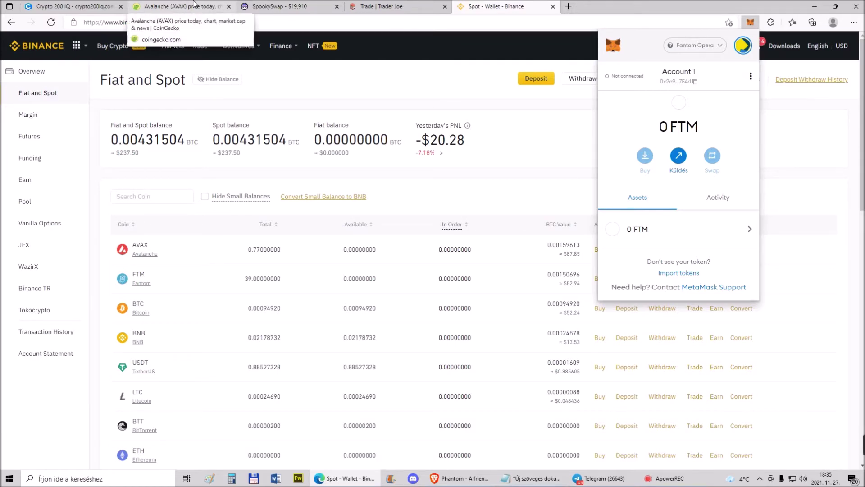
{"action": "left_click", "coordinate": [193, 5]}
Return to CoinGecko's coin list, switch MetaMask to Ethereum main network, and open Tether (USDT)
{"action": "scroll", "coordinate": [103, 68], "scroll_direction": "up", "scroll_amount": 4}
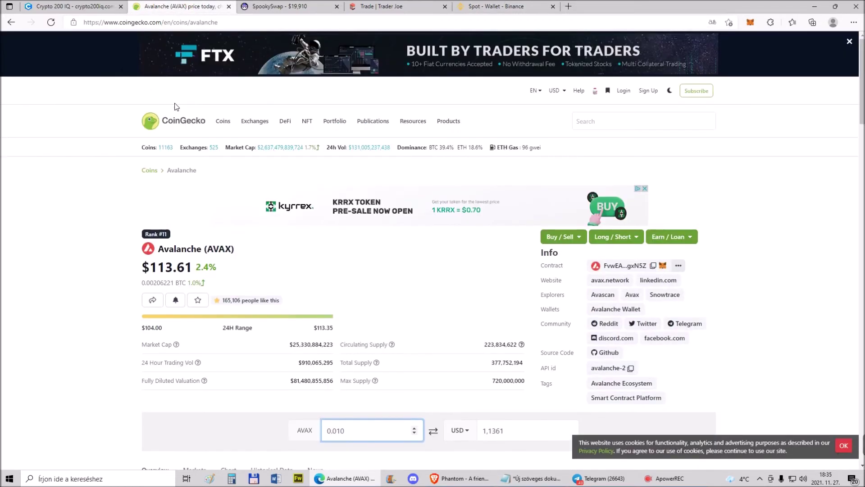
{"action": "left_click", "coordinate": [190, 120]}
{"action": "scroll", "coordinate": [185, 176], "scroll_direction": "down", "scroll_amount": 4}
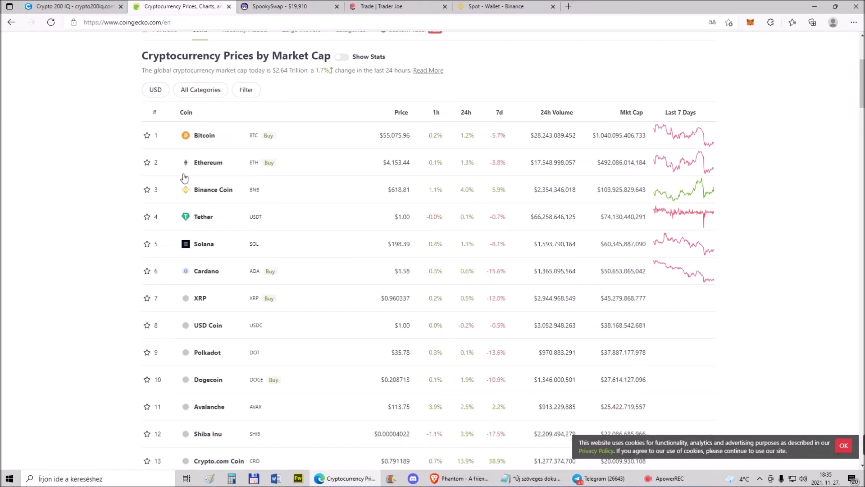
{"action": "scroll", "coordinate": [128, 221], "scroll_direction": "down", "scroll_amount": 1}
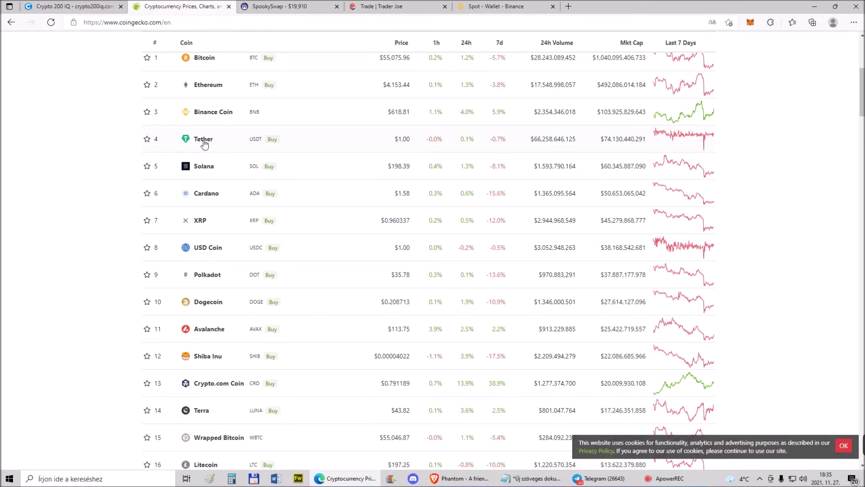
{"action": "left_click", "coordinate": [750, 23]}
{"action": "left_click", "coordinate": [714, 49]}
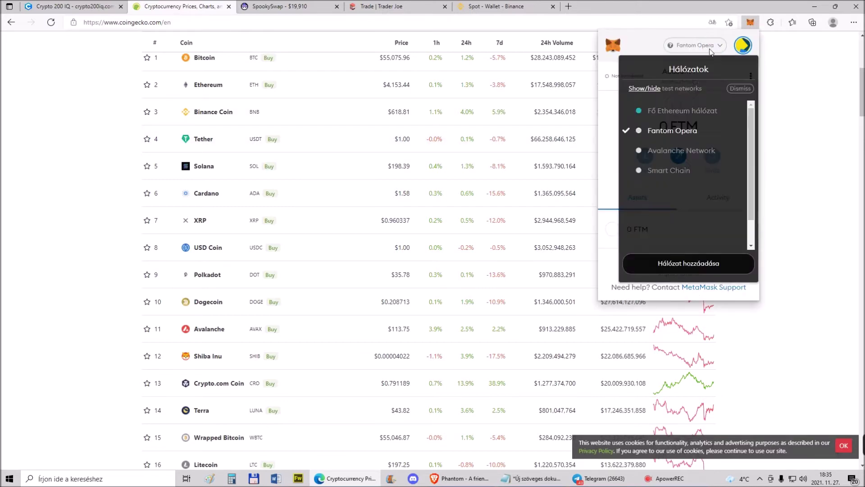
{"action": "left_click", "coordinate": [674, 111]}
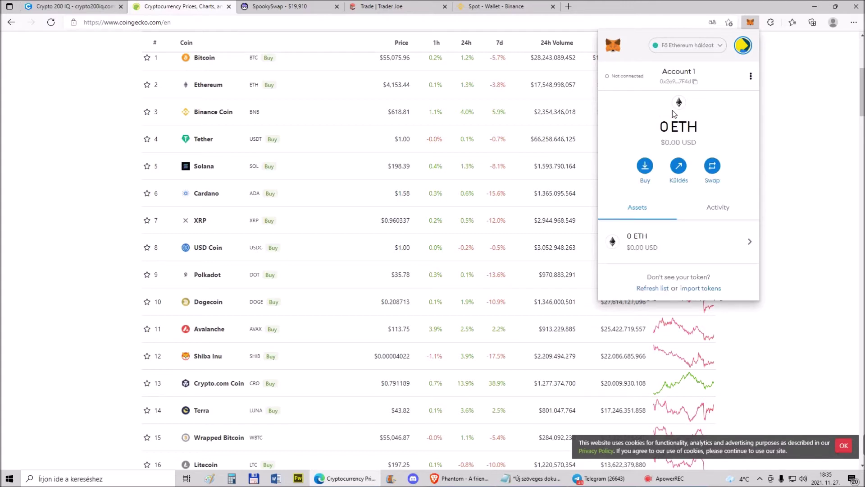
{"action": "left_click", "coordinate": [198, 139]}
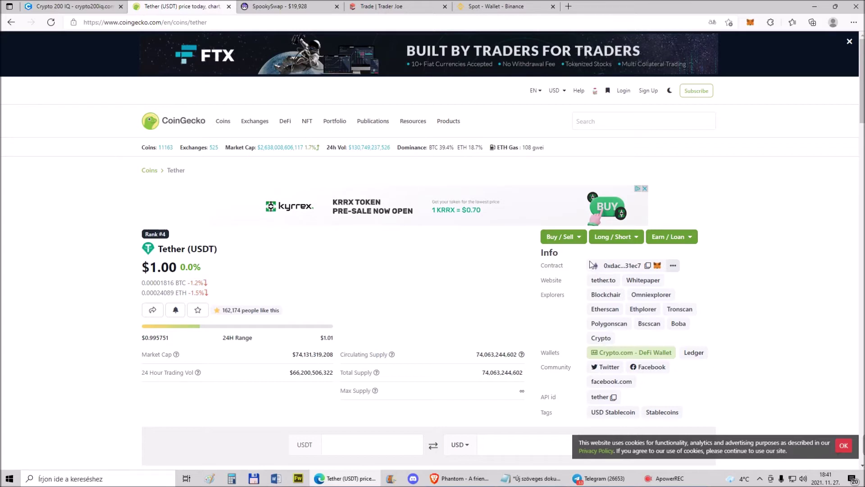
Add the USDT token to MetaMask on Ethereum and check it in the wallet
{"action": "left_click", "coordinate": [657, 266]}
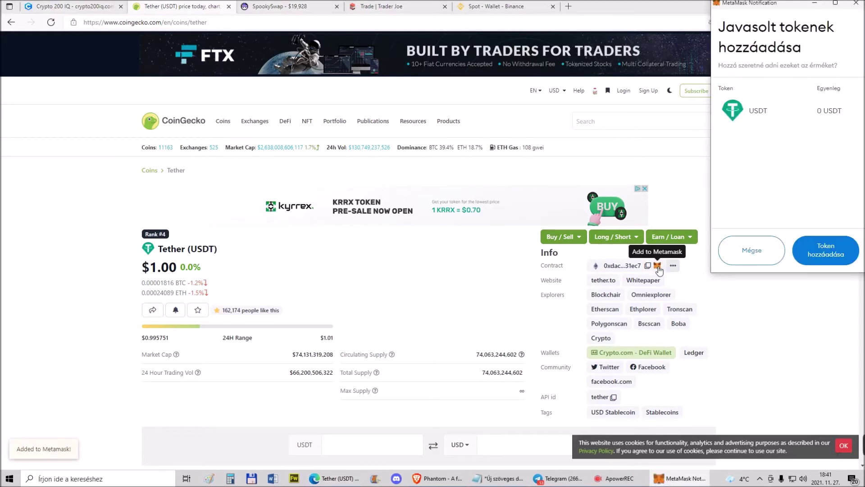
{"action": "left_click", "coordinate": [832, 252]}
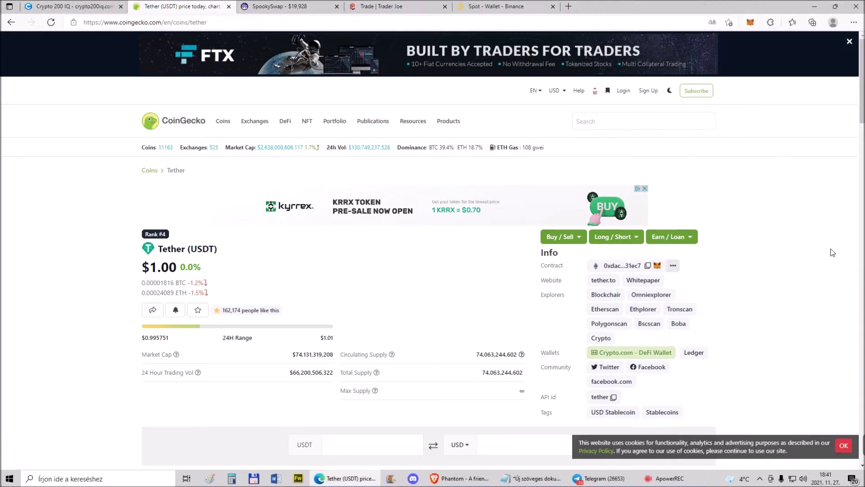
{"action": "left_click", "coordinate": [751, 22]}
{"action": "scroll", "coordinate": [670, 255], "scroll_direction": "down", "scroll_amount": 3}
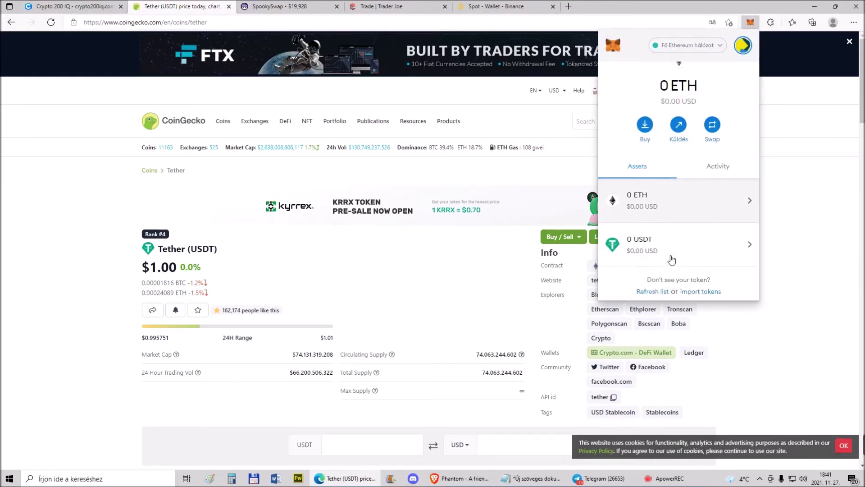
{"action": "scroll", "coordinate": [670, 255], "scroll_direction": "up", "scroll_amount": 3}
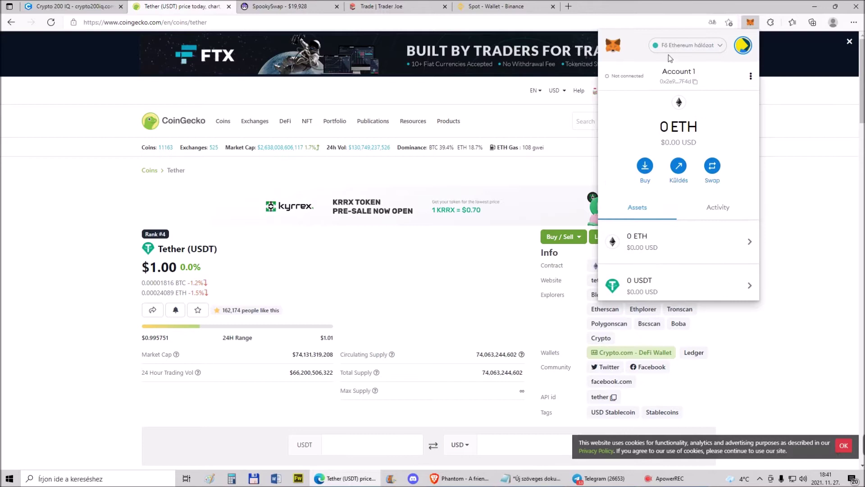
Switch MetaMask to Avalanche Network and close the wallet
{"action": "left_click", "coordinate": [681, 49]}
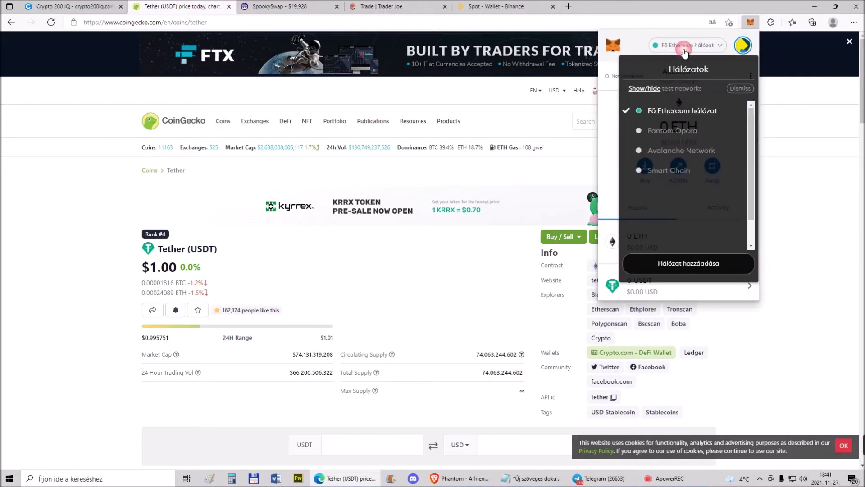
{"action": "left_click", "coordinate": [677, 153]}
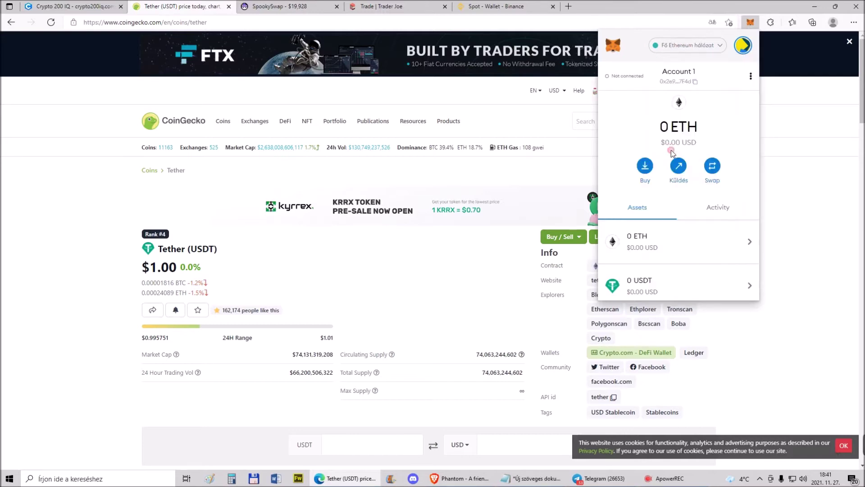
{"action": "left_click", "coordinate": [490, 271]}
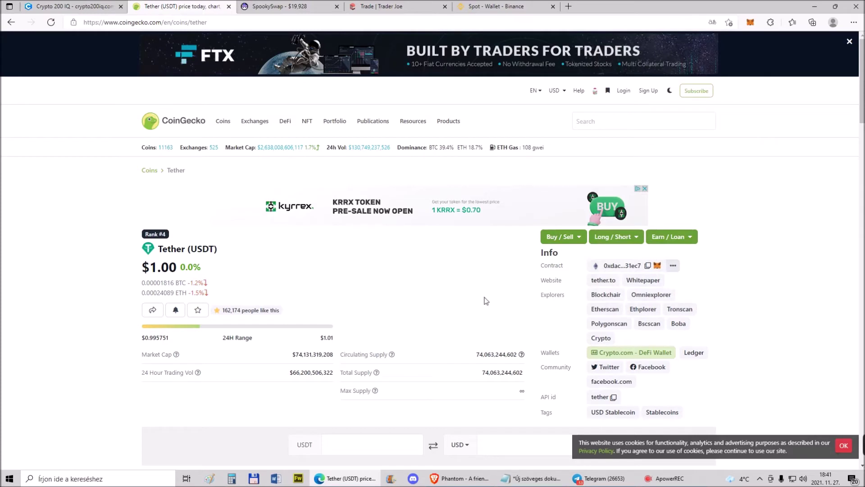
Copy Tether's Avalanche contract address from CoinGecko's list of other chains
{"action": "left_click", "coordinate": [674, 267]}
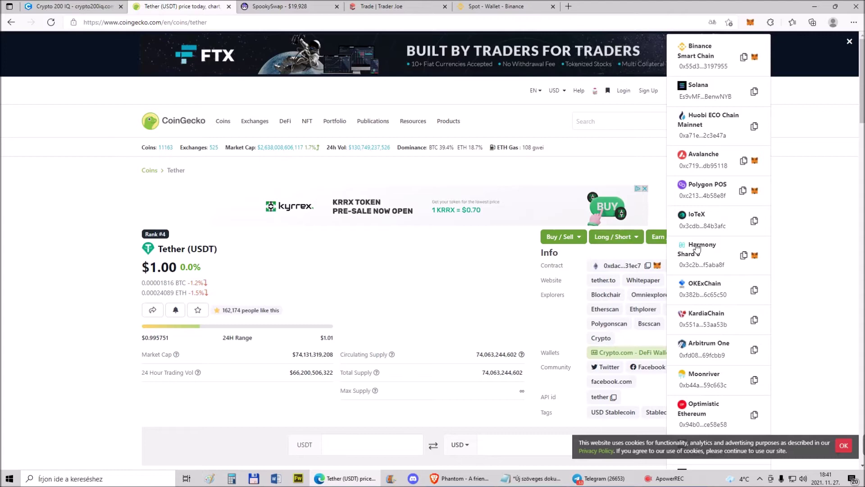
{"action": "scroll", "coordinate": [698, 239], "scroll_direction": "down", "scroll_amount": 5}
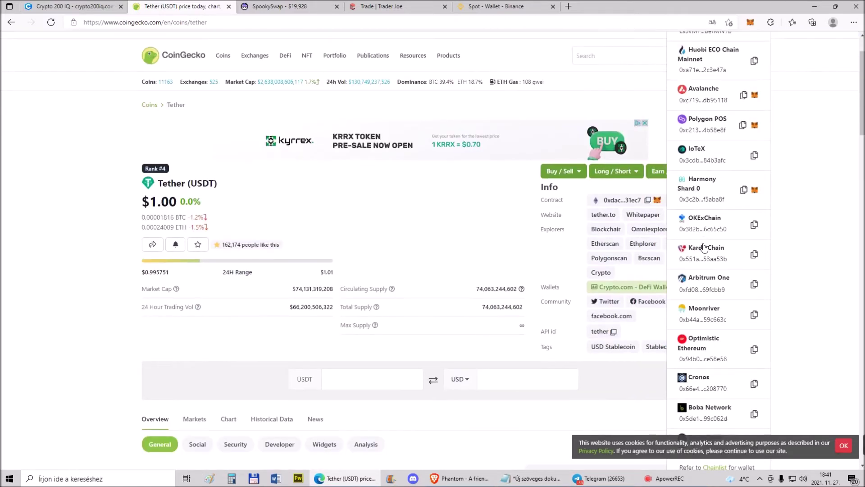
{"action": "scroll", "coordinate": [716, 252], "scroll_direction": "up", "scroll_amount": 5}
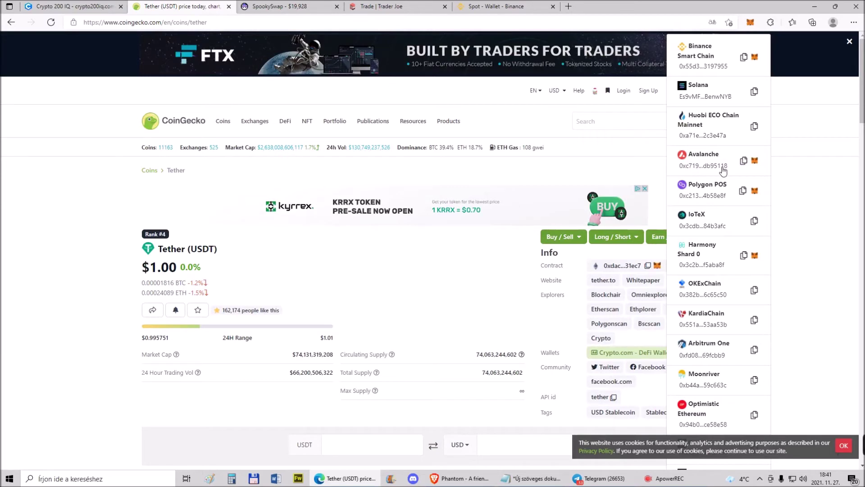
{"action": "left_click", "coordinate": [744, 161]}
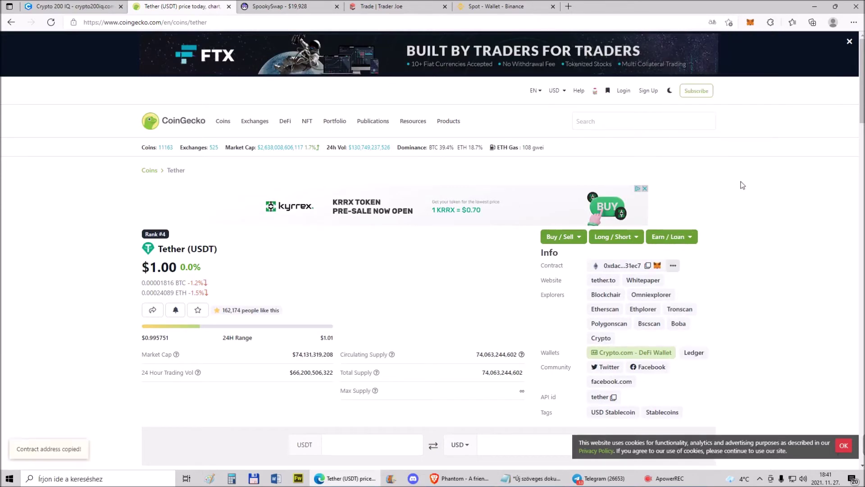
Import the pasted contract into MetaMask as the custom USDT.e token
{"action": "left_click", "coordinate": [750, 23]}
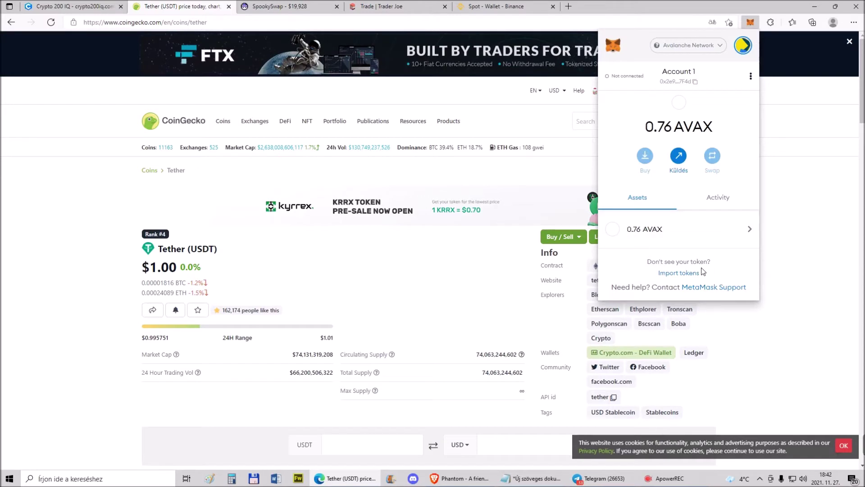
{"action": "left_click", "coordinate": [694, 272]}
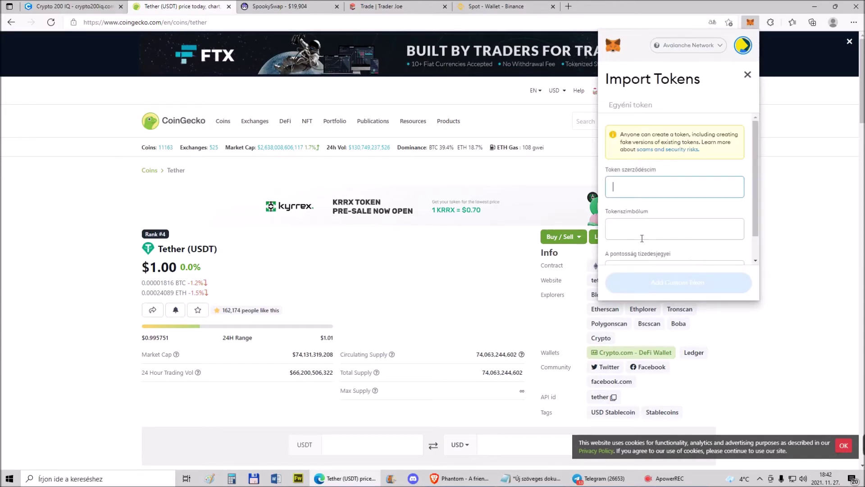
{"action": "right_click", "coordinate": [617, 186]}
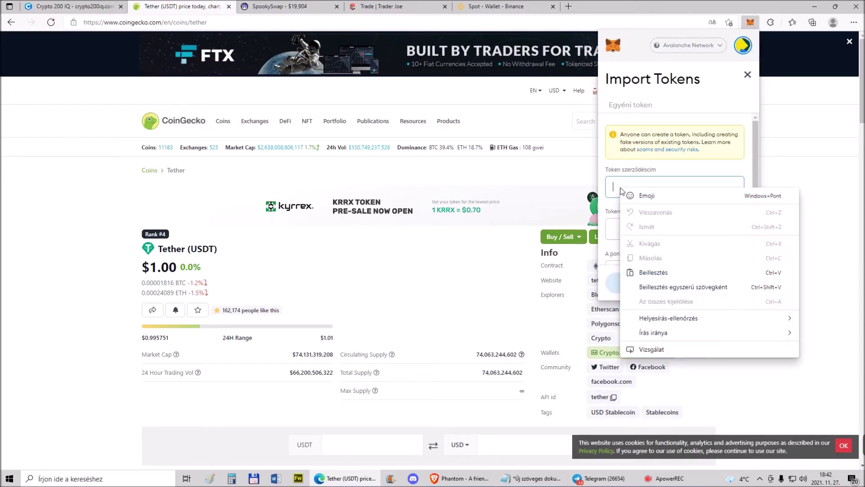
{"action": "left_click", "coordinate": [653, 273]}
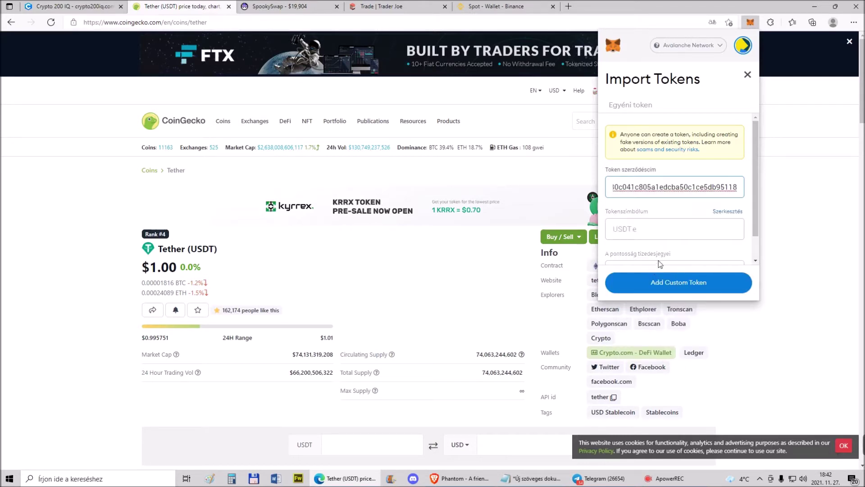
{"action": "scroll", "coordinate": [707, 216], "scroll_direction": "down", "scroll_amount": 1}
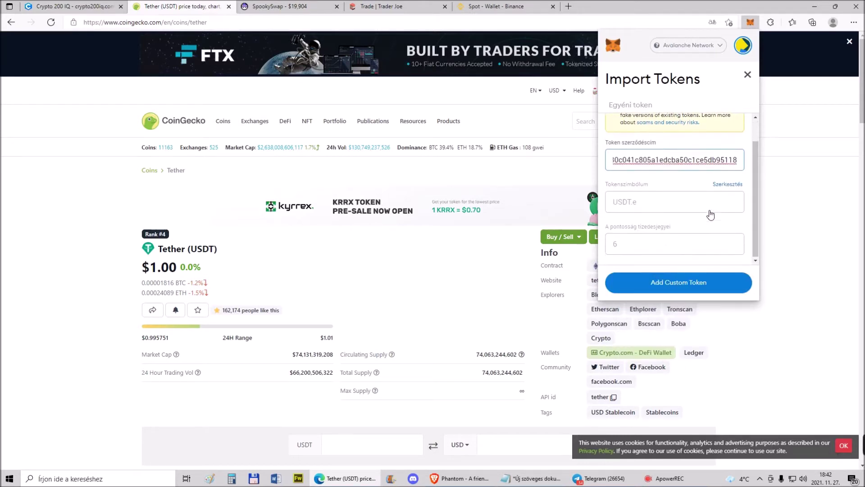
{"action": "left_click", "coordinate": [696, 288]}
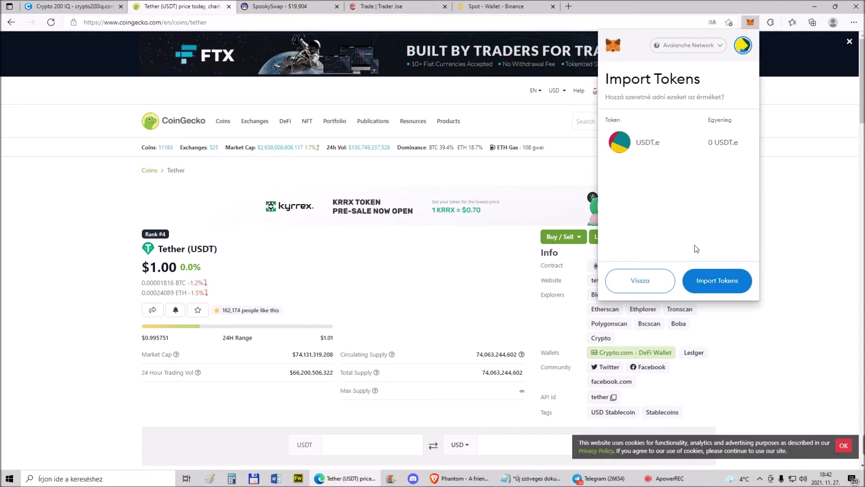
{"action": "left_click", "coordinate": [708, 285]}
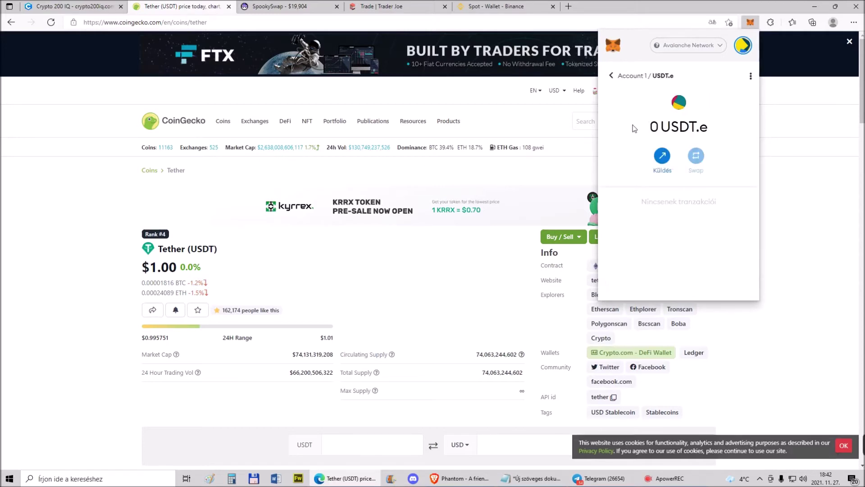
{"action": "left_click", "coordinate": [611, 76]}
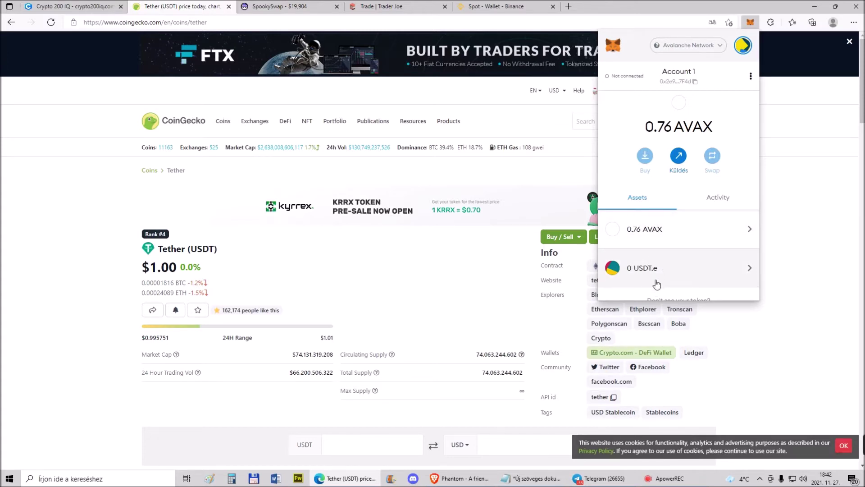
{"action": "scroll", "coordinate": [659, 273], "scroll_direction": "down", "scroll_amount": 1}
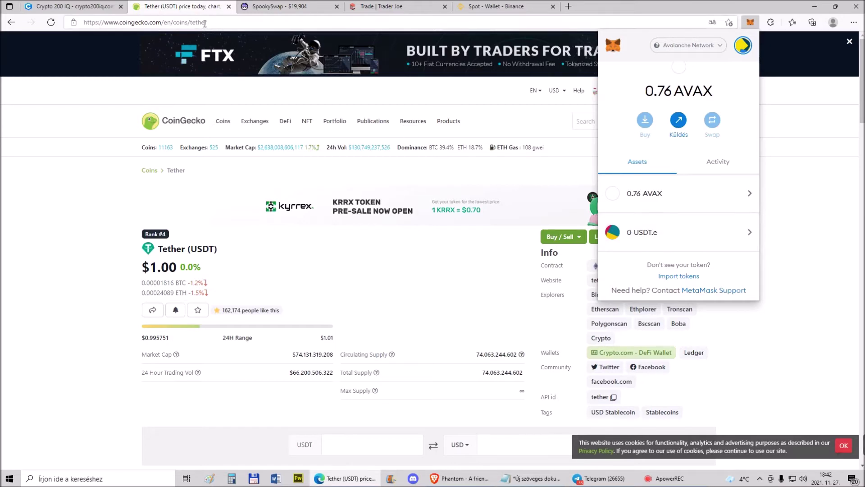
Open the PancakeSwap (CAKE) page, switch MetaMask to Smart Chain, and add CAKE
{"action": "left_click", "coordinate": [161, 125]}
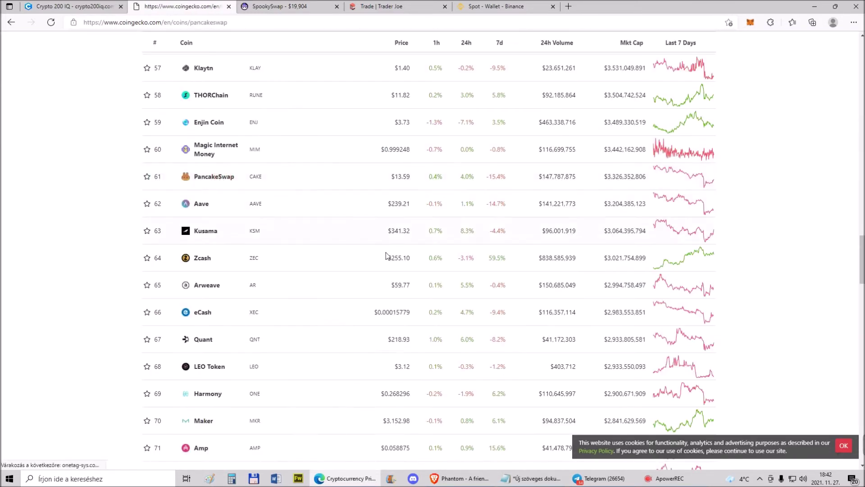
{"action": "left_click", "coordinate": [216, 177]}
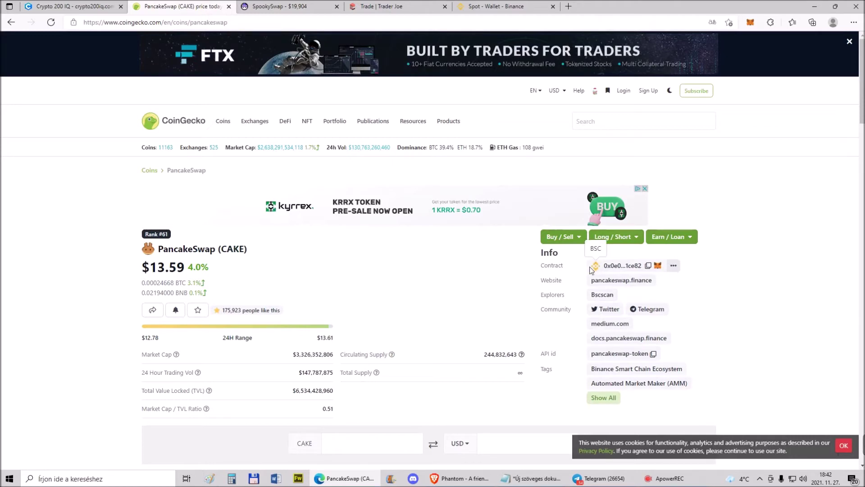
{"action": "left_click", "coordinate": [750, 23]}
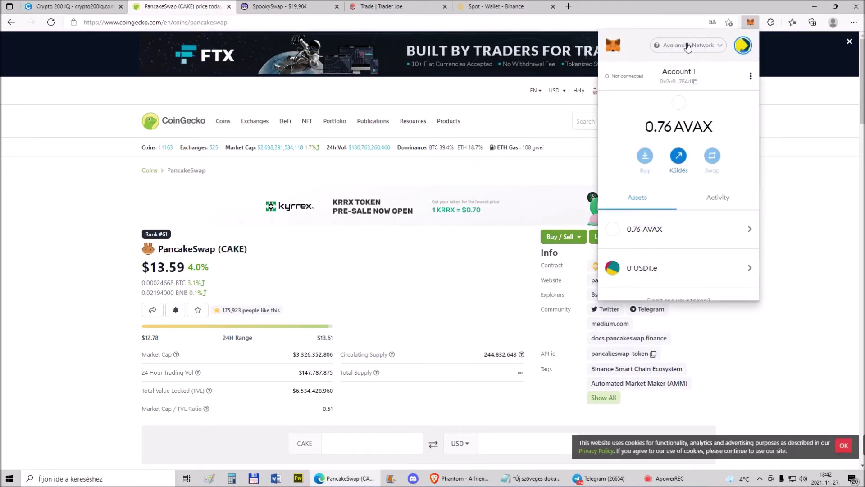
{"action": "left_click", "coordinate": [687, 45]}
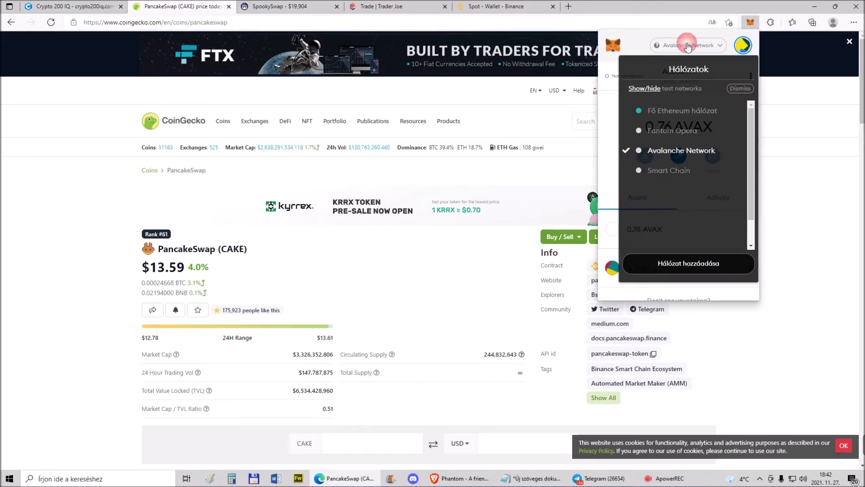
{"action": "left_click", "coordinate": [671, 172]}
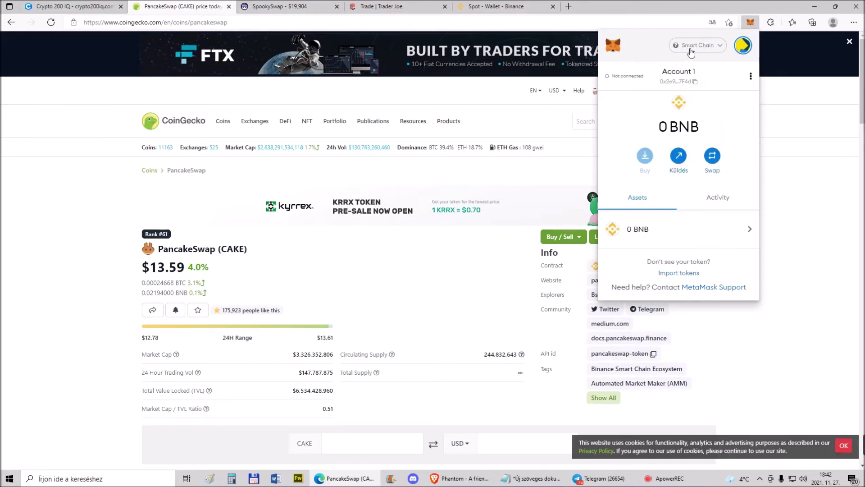
{"action": "left_click", "coordinate": [452, 271]}
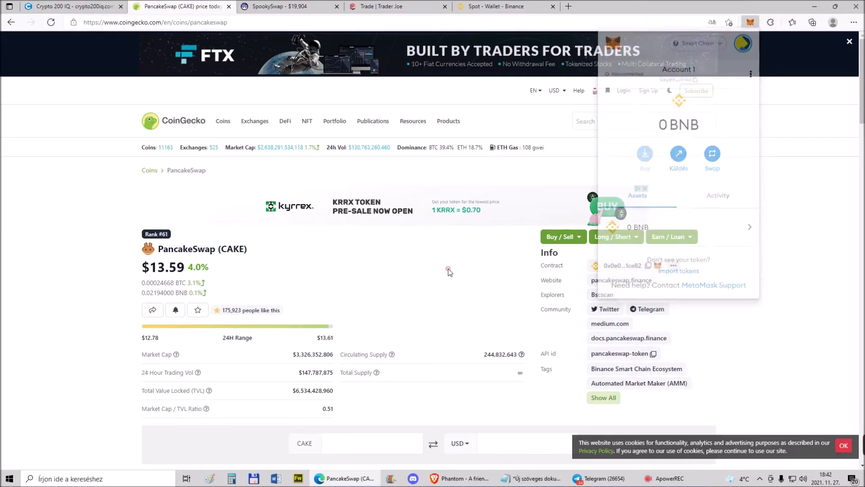
{"action": "left_click", "coordinate": [658, 266]}
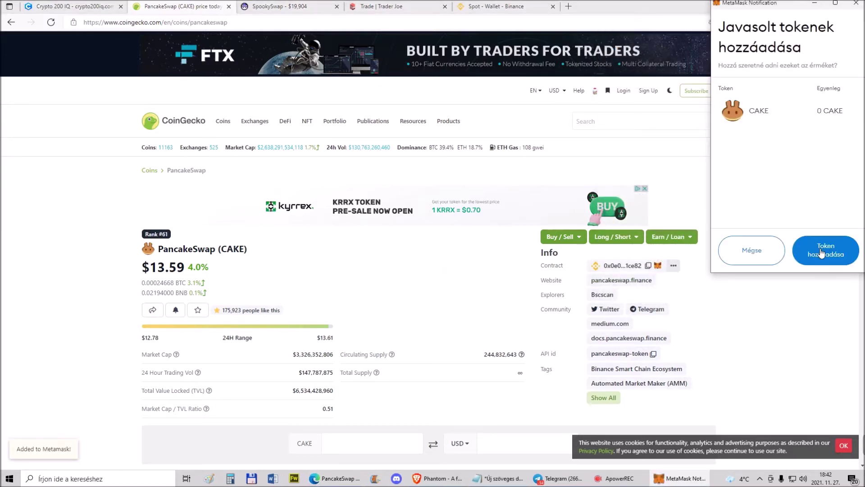
{"action": "left_click", "coordinate": [819, 252]}
Hide the CAKE token from MetaMask's Smart Chain assets
{"action": "left_click", "coordinate": [750, 22]}
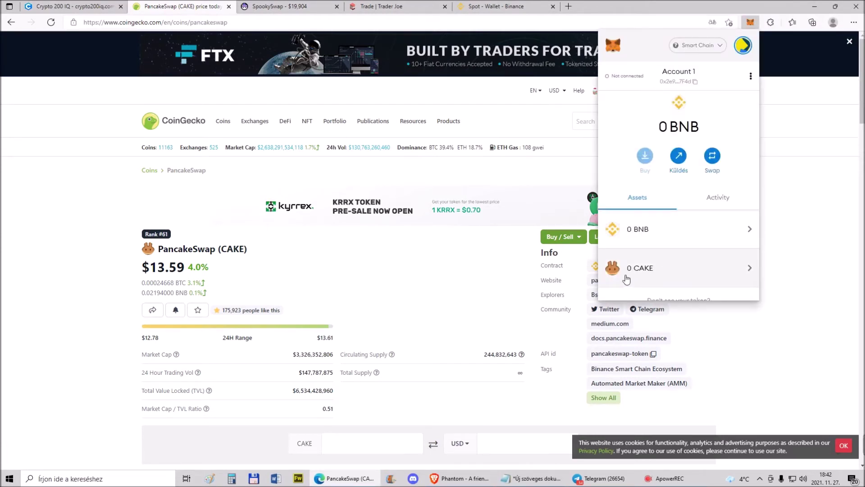
{"action": "right_click", "coordinate": [654, 266]}
{"action": "left_click", "coordinate": [650, 269]}
{"action": "left_click", "coordinate": [649, 269]}
{"action": "left_click", "coordinate": [751, 77]}
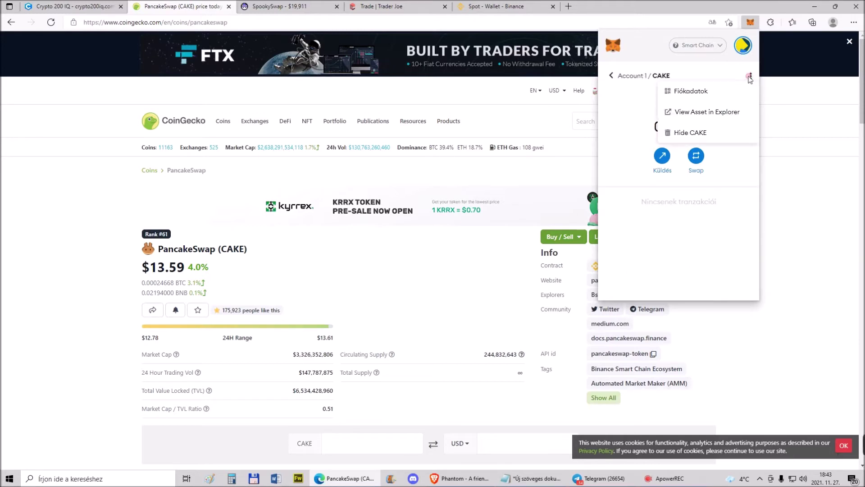
{"action": "left_click", "coordinate": [691, 133]}
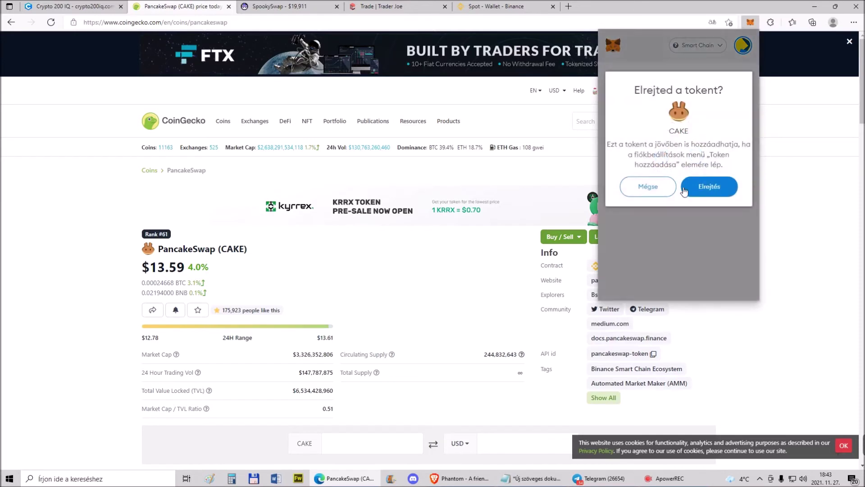
{"action": "left_click", "coordinate": [708, 186]}
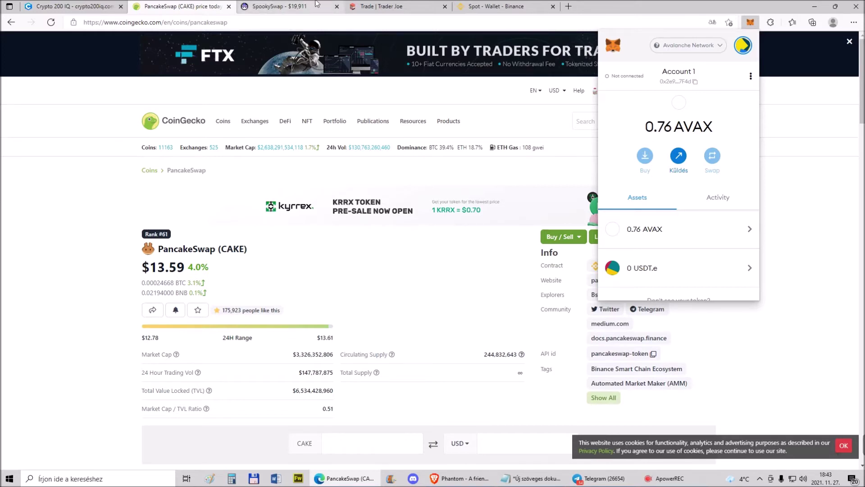
Check the 0.76 AVAX wallet balance and flip Trader Joe's swap to sell AVAX for BLZZ
{"action": "left_click", "coordinate": [382, 7]}
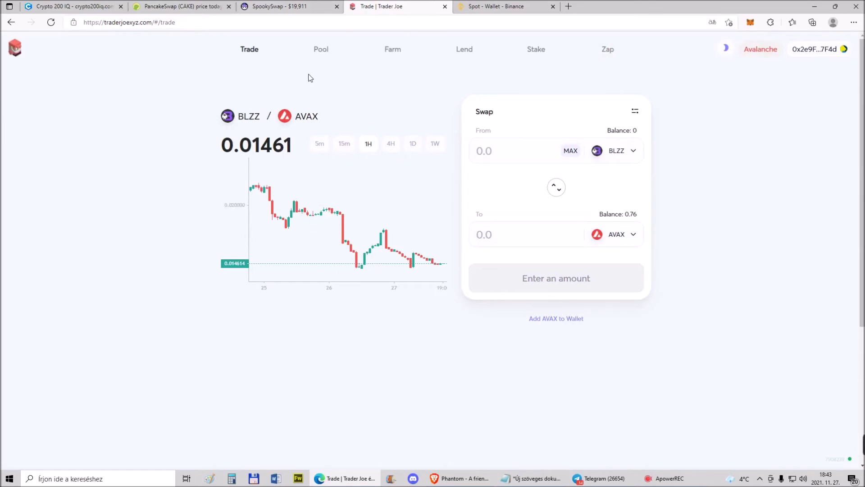
{"action": "left_click", "coordinate": [752, 23]}
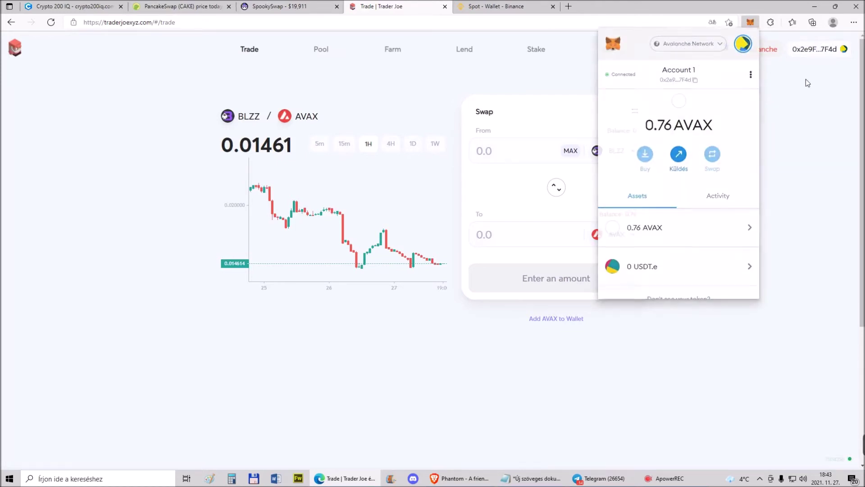
{"action": "left_click", "coordinate": [786, 56]}
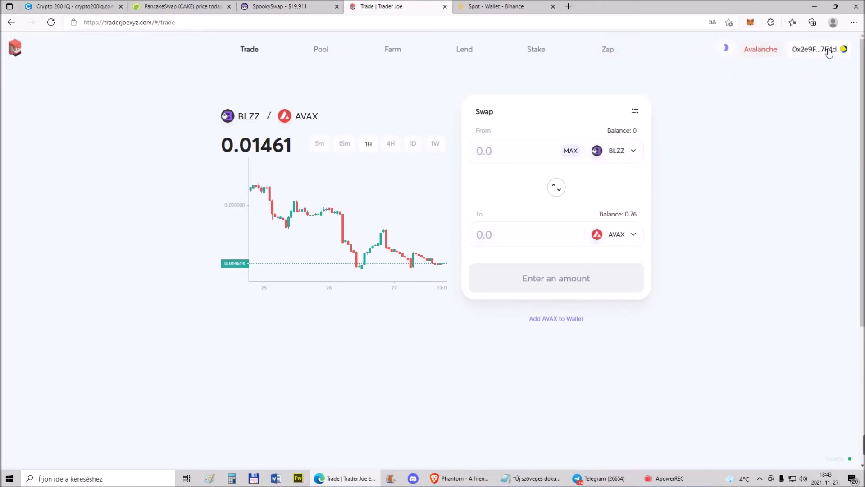
{"action": "left_click", "coordinate": [565, 193]}
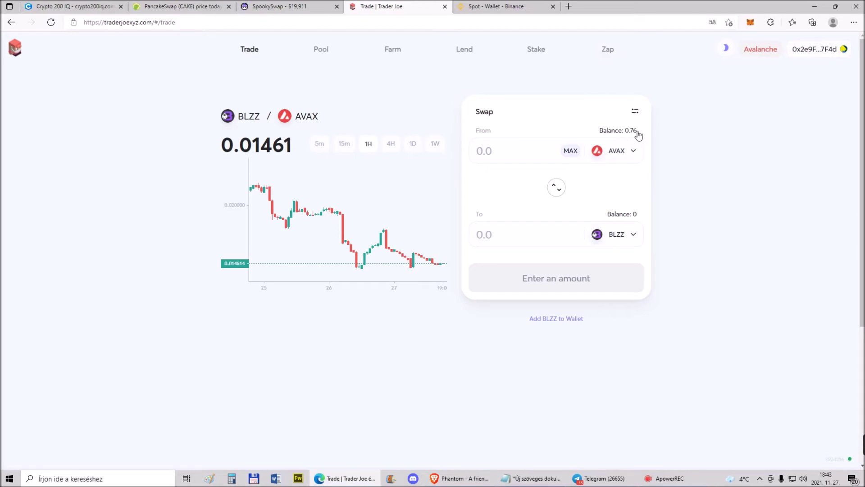
Pick USDT.e as the token to receive and fill in the maximum 0.75 AVAX
{"action": "left_click", "coordinate": [633, 235]}
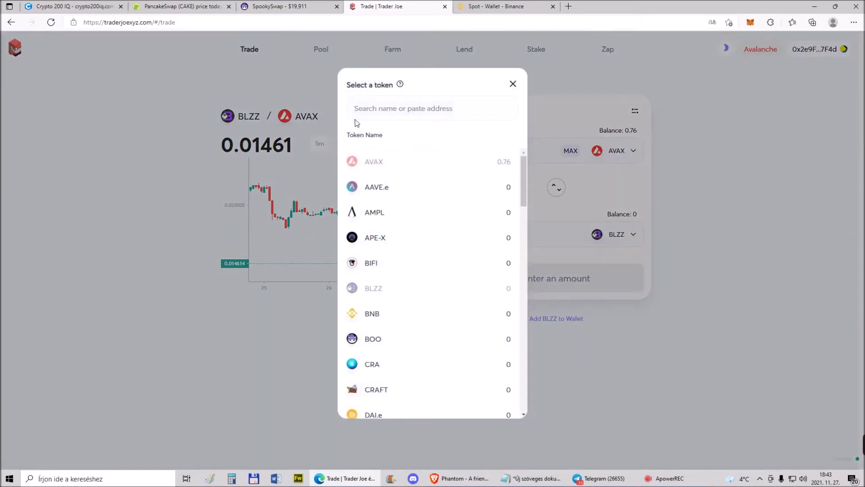
{"action": "left_click", "coordinate": [385, 113]}
{"action": "type", "text": "u"}
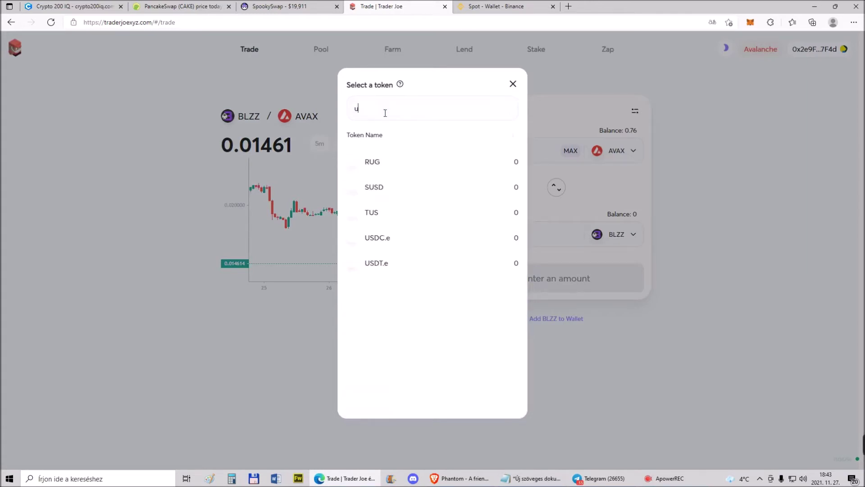
{"action": "type", "text": "sd"}
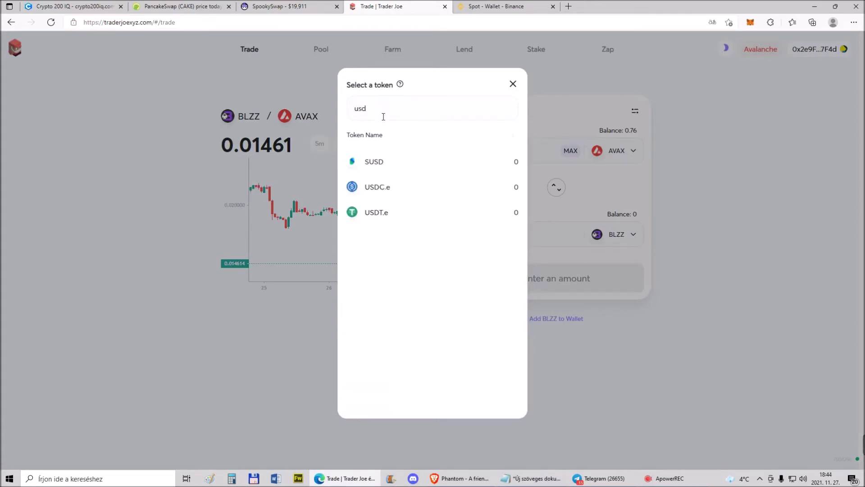
{"action": "left_click", "coordinate": [376, 213]}
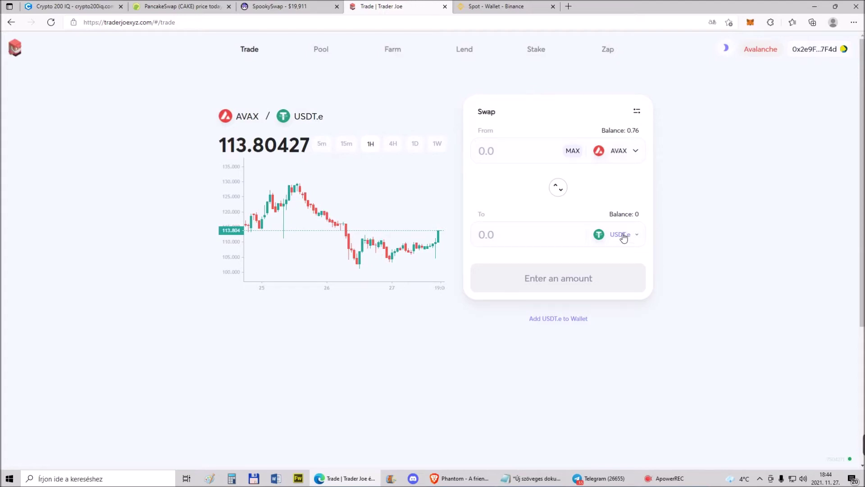
{"action": "left_click", "coordinate": [573, 150]}
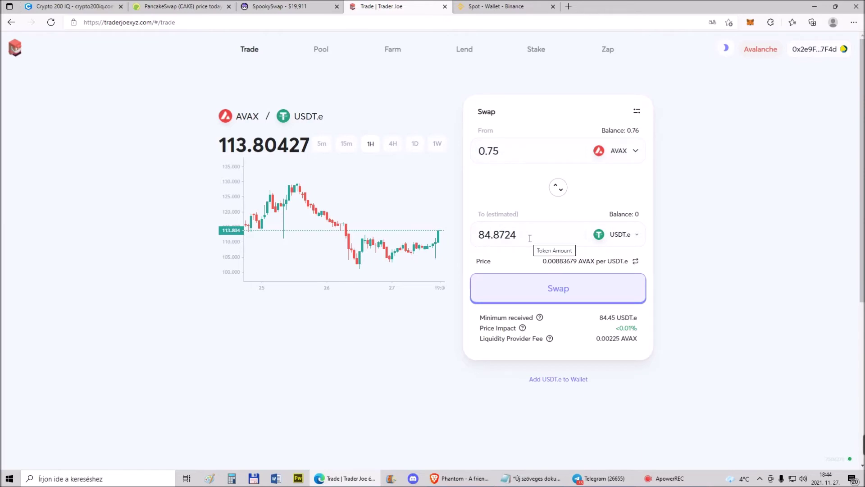
Clear the AVAX amount, enter 50 USDT.e to receive, and confirm the swap
{"action": "left_click_drag", "start_coordinate": [501, 151], "coordinate": [467, 154]}
{"action": "key", "text": "BackSpace"}
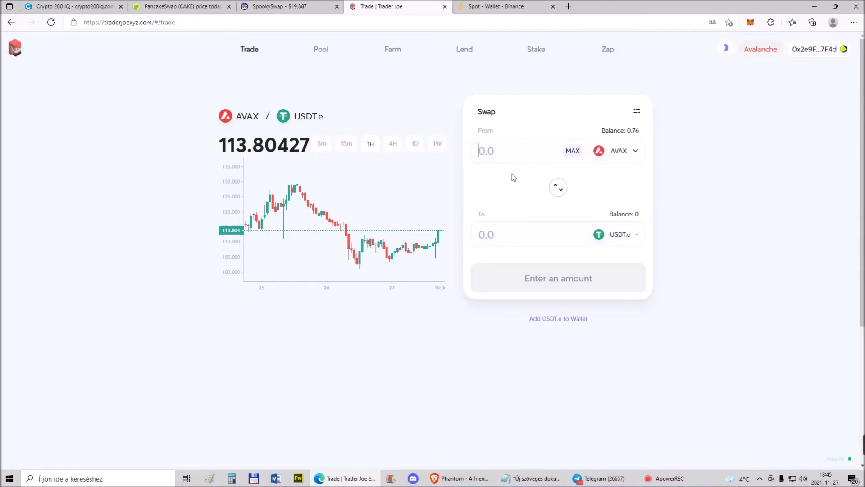
{"action": "left_click", "coordinate": [487, 233]}
{"action": "type", "text": "50"}
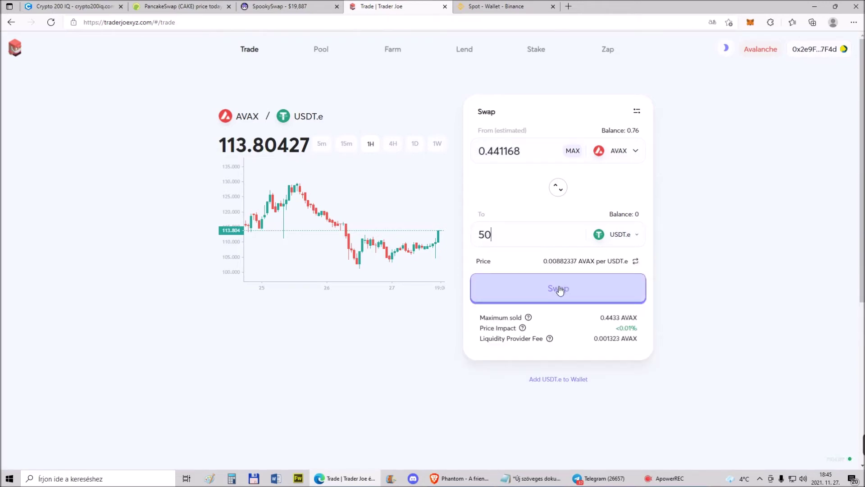
{"action": "left_click", "coordinate": [560, 290]}
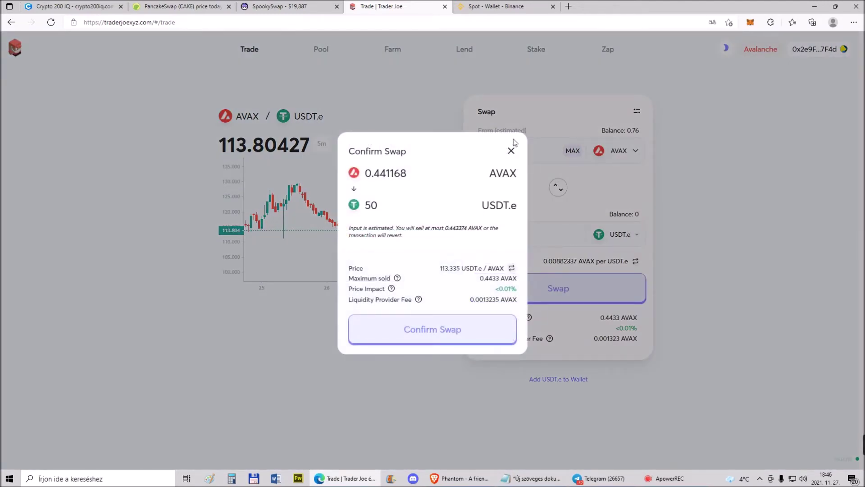
{"action": "left_click", "coordinate": [466, 332]}
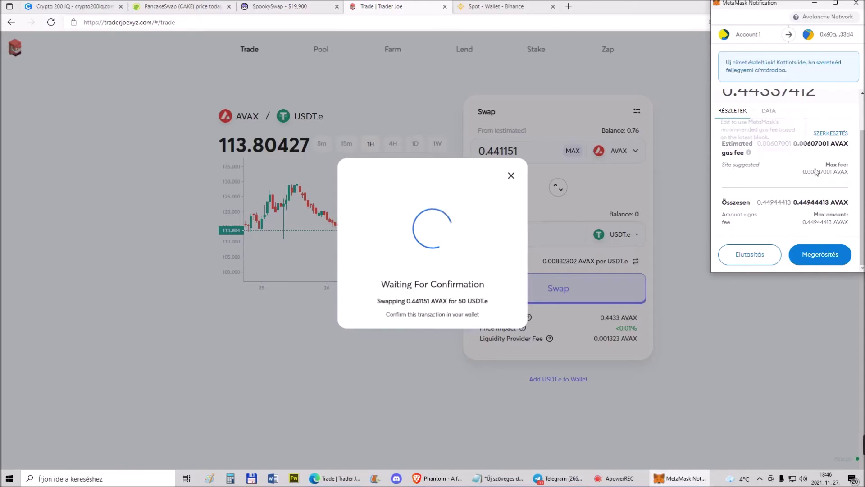
Copy the 0.00607001 AVAX max gas fee from the MetaMask notification
{"action": "left_click_drag", "start_coordinate": [802, 172], "coordinate": [834, 173]}
{"action": "key", "text": "ctrl+c"}
{"action": "right_click", "coordinate": [833, 173]}
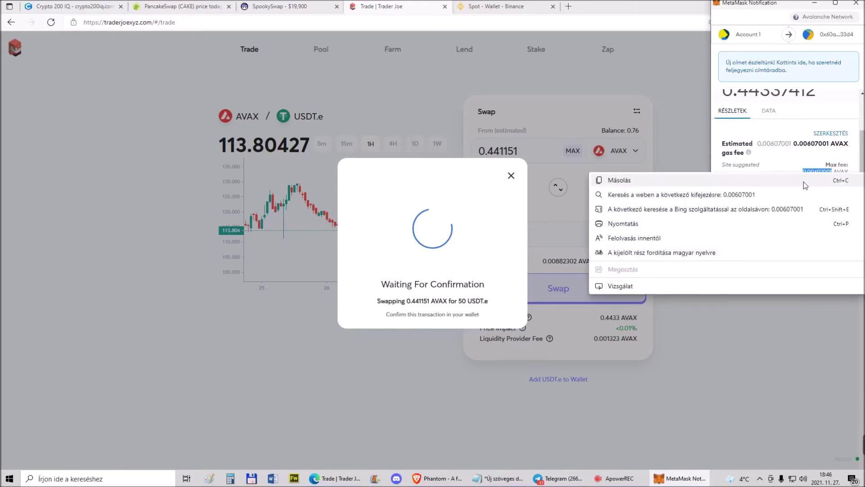
{"action": "left_click", "coordinate": [617, 180]}
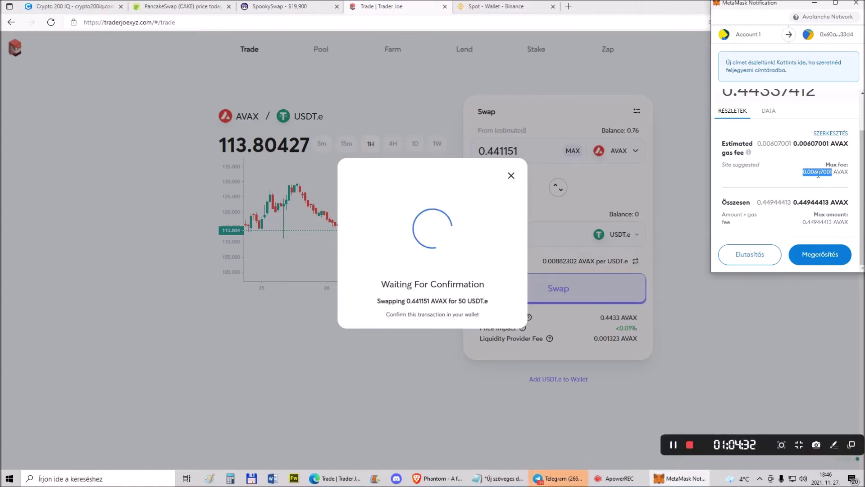
Paste the fee into CoinGecko's Avalanche converter, showing about $0.69
{"action": "left_click", "coordinate": [185, 3]}
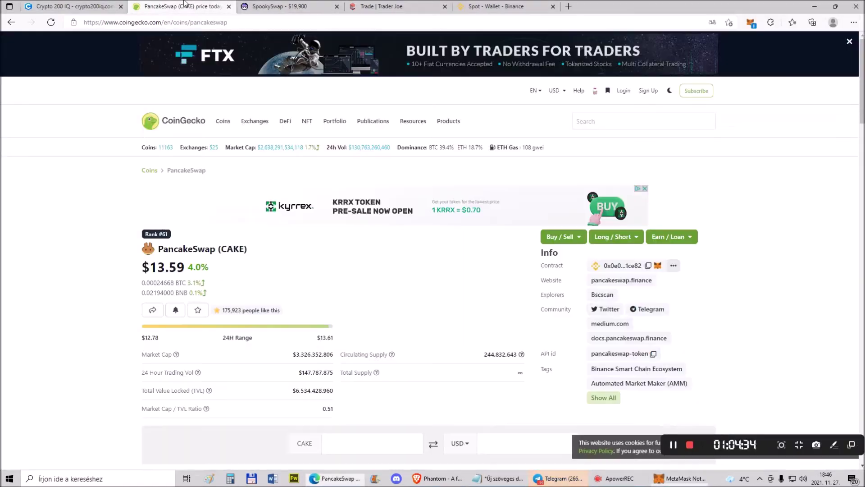
{"action": "left_click", "coordinate": [186, 128]}
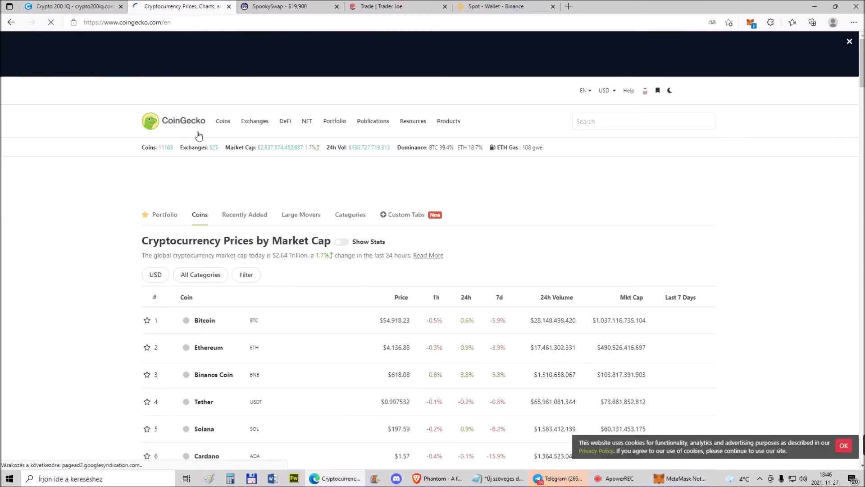
{"action": "scroll", "coordinate": [203, 223], "scroll_direction": "down", "scroll_amount": 7}
{"action": "left_click", "coordinate": [206, 260]}
{"action": "scroll", "coordinate": [357, 235], "scroll_direction": "down", "scroll_amount": 5}
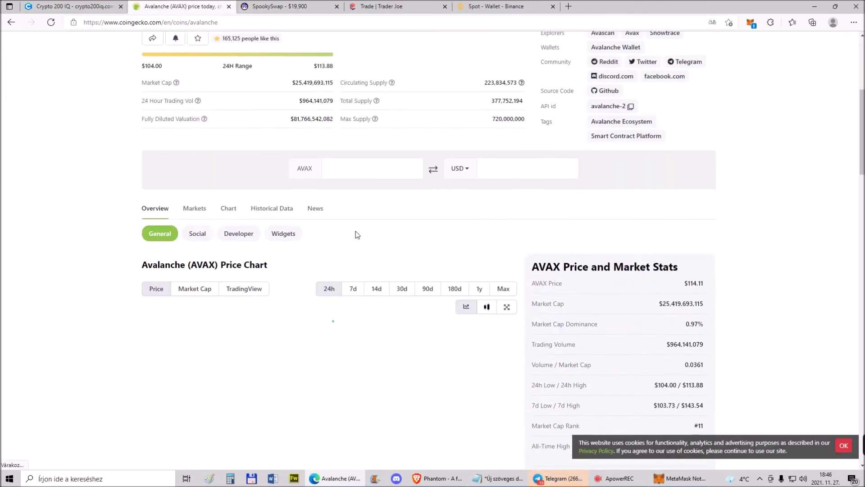
{"action": "right_click", "coordinate": [337, 169]}
{"action": "left_click", "coordinate": [364, 234]}
{"action": "type", "text": "0.006070010"}
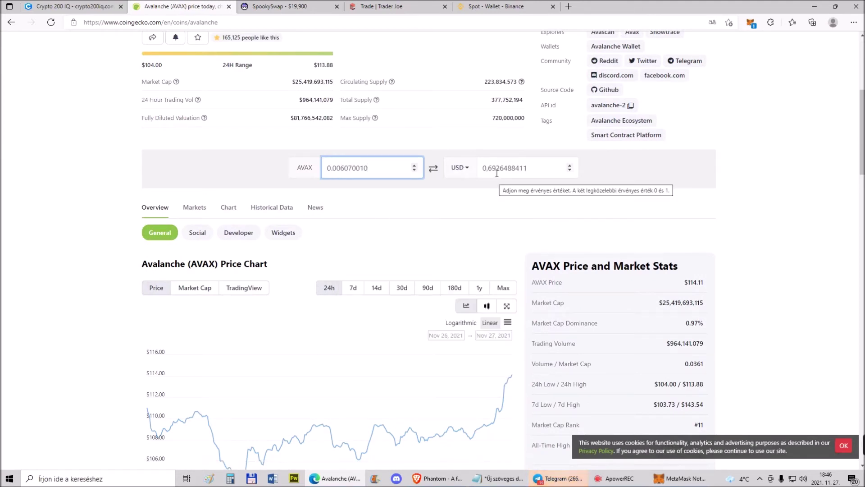
{"action": "left_click", "coordinate": [391, 6]}
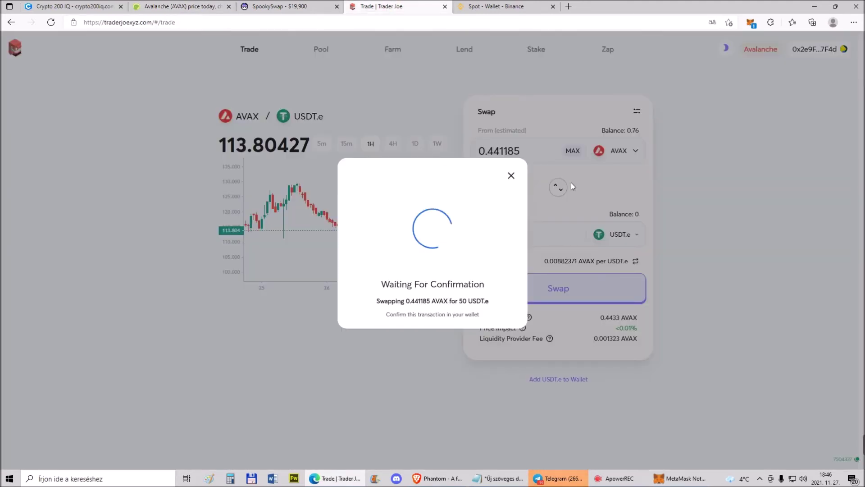
Confirm the 0.44337412 AVAX swap in MetaMask and close the Transaction Submitted notice
{"action": "left_click", "coordinate": [750, 25]}
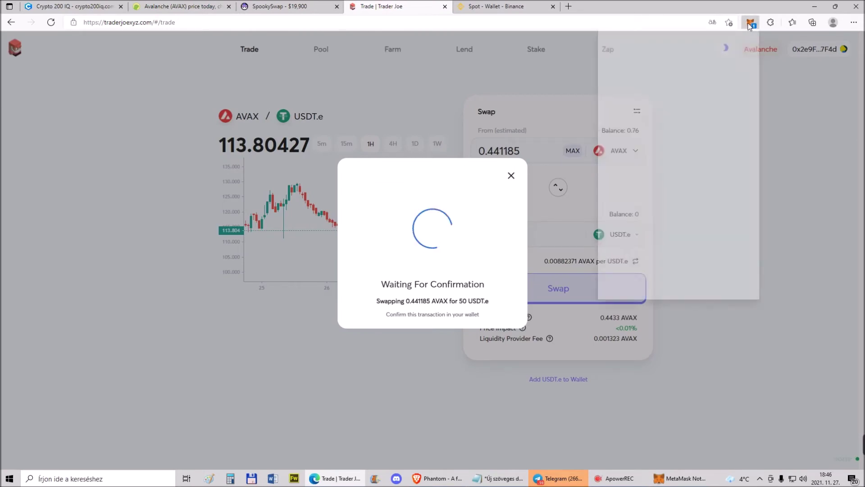
{"action": "scroll", "coordinate": [739, 226], "scroll_direction": "down", "scroll_amount": 3}
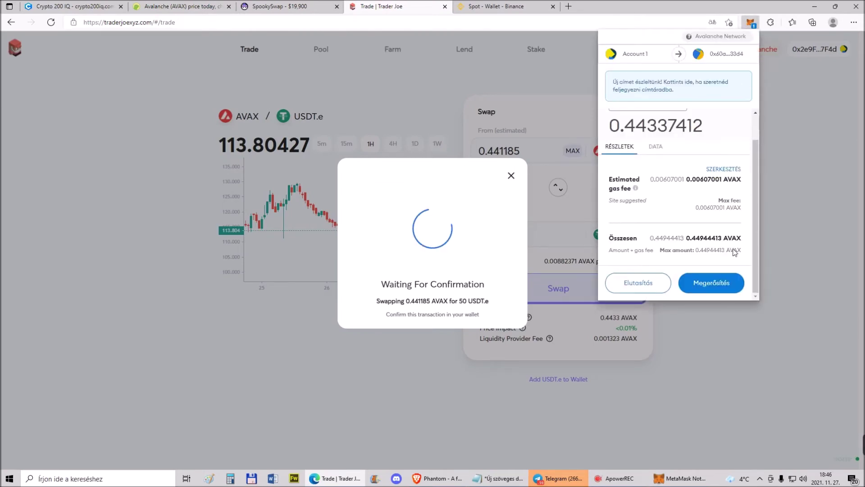
{"action": "left_click", "coordinate": [719, 283]}
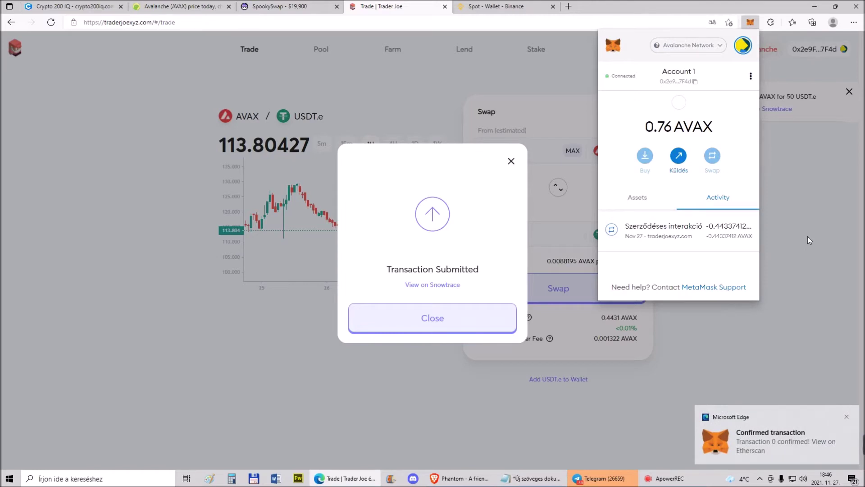
{"action": "left_click", "coordinate": [439, 327]}
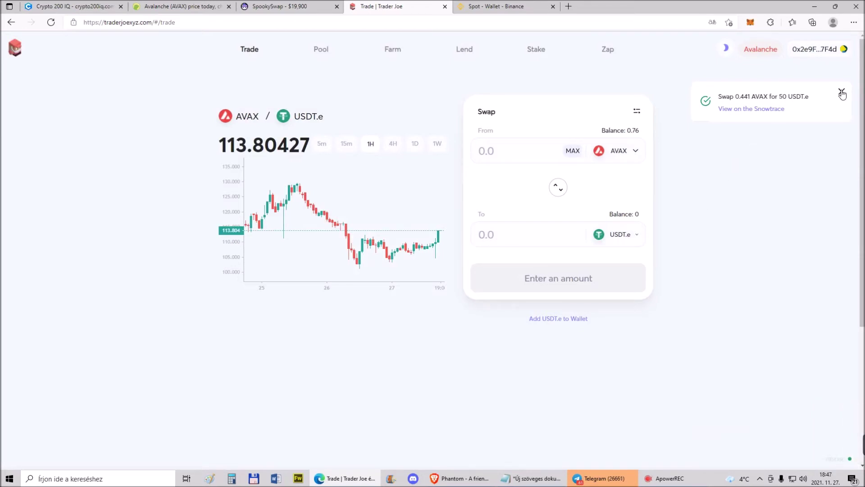
View the swap on Snowtrace, then verify the wallet holds 50 USDT.e and 0.3144 AVAX
{"action": "left_click", "coordinate": [766, 109]}
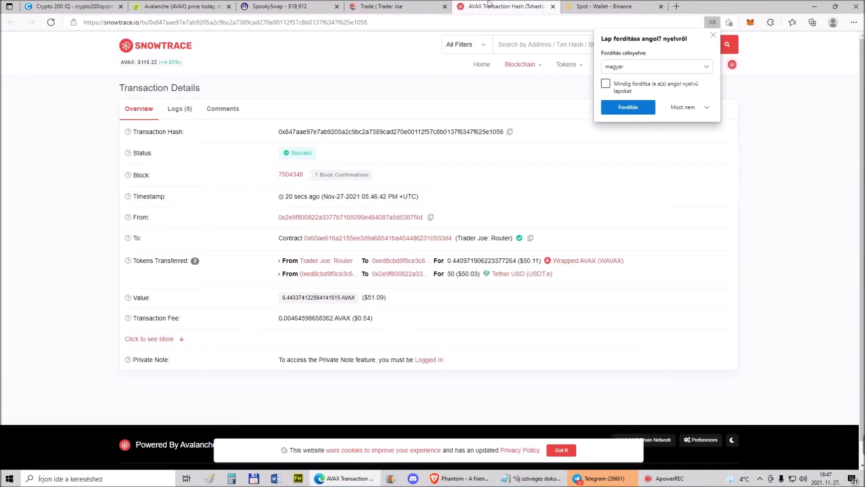
{"action": "left_click", "coordinate": [553, 7]}
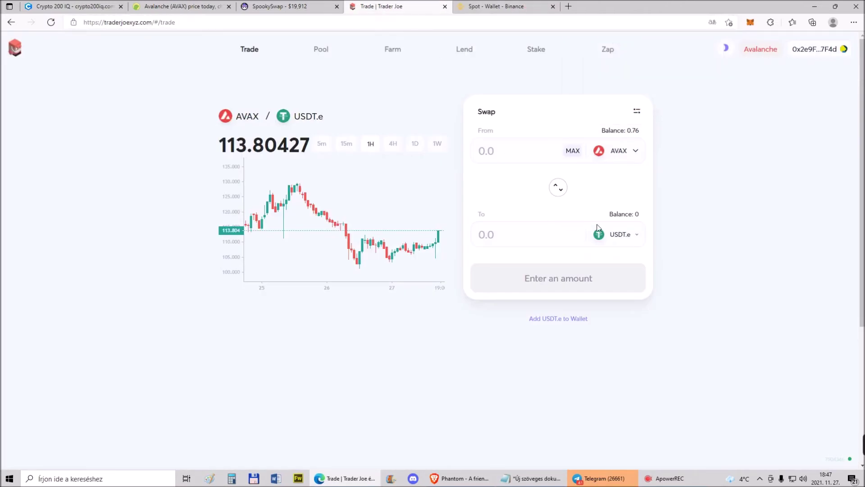
{"action": "left_click", "coordinate": [750, 23]}
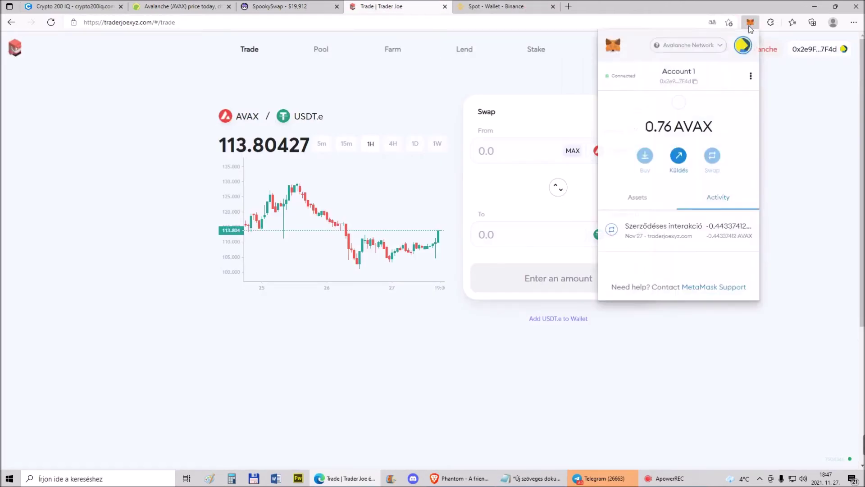
{"action": "left_click", "coordinate": [641, 202]}
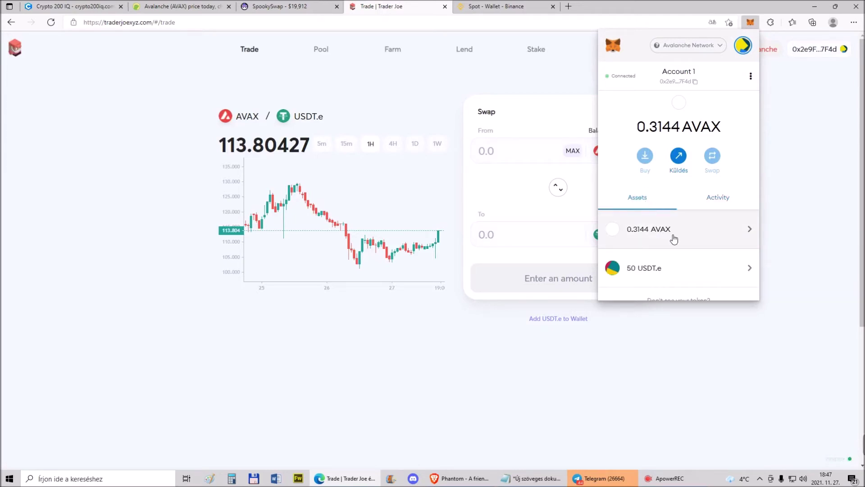
{"action": "scroll", "coordinate": [674, 239], "scroll_direction": "down", "scroll_amount": 2}
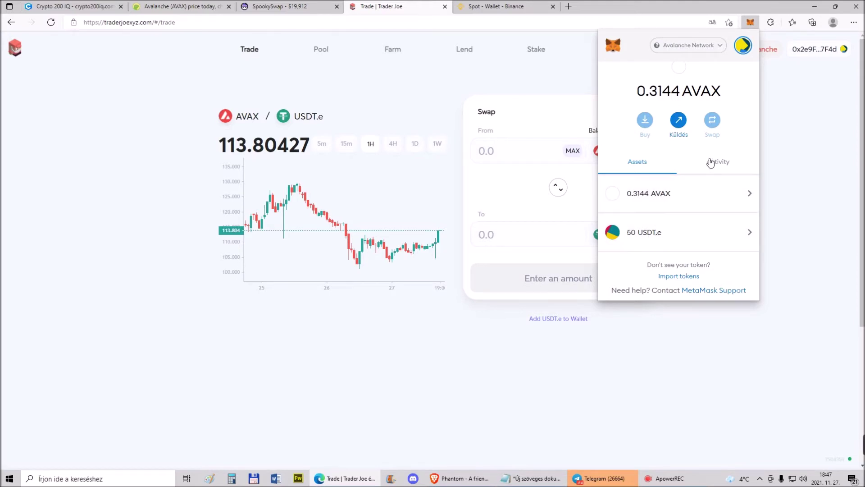
{"action": "left_click", "coordinate": [722, 163]}
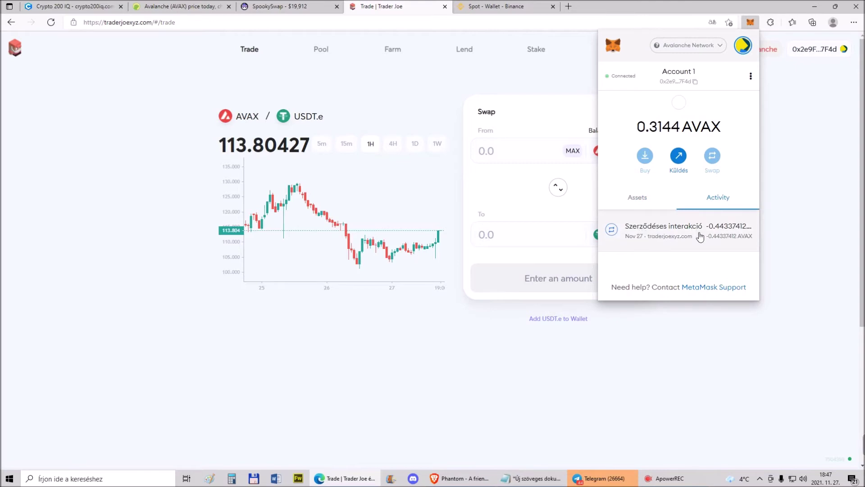
{"action": "left_click", "coordinate": [638, 201]}
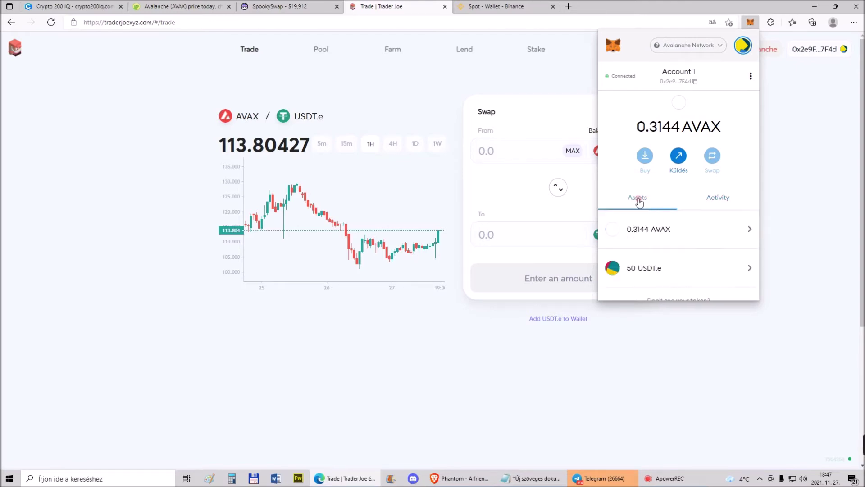
{"action": "left_click", "coordinate": [788, 144]}
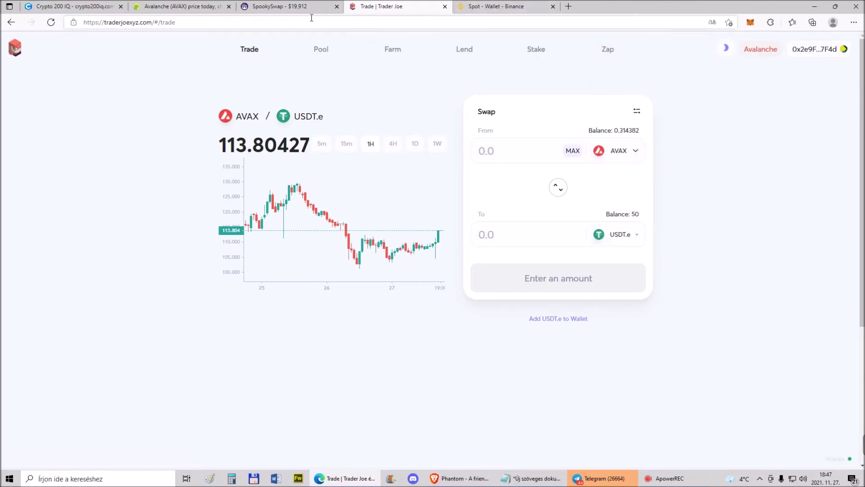
Reverse Trader Joe's swap to sell USDT.e and choose APE-X to receive
{"action": "left_click", "coordinate": [288, 10]}
{"action": "left_click", "coordinate": [422, 7]}
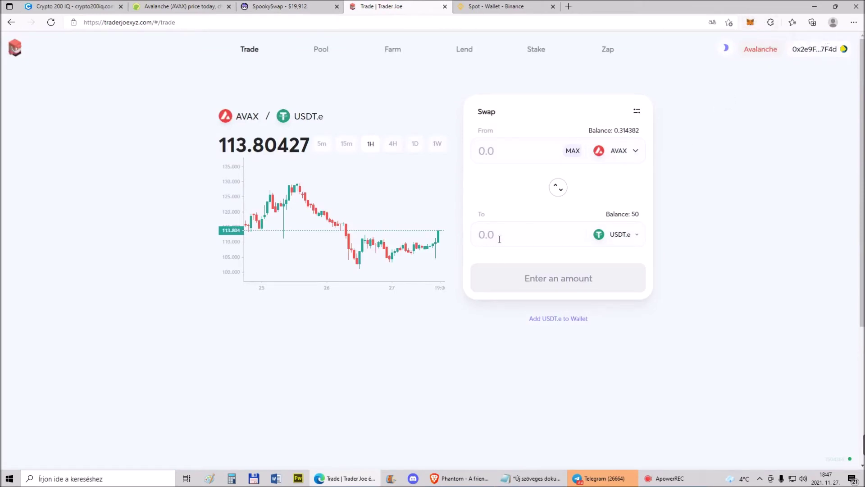
{"action": "left_click", "coordinate": [558, 194]}
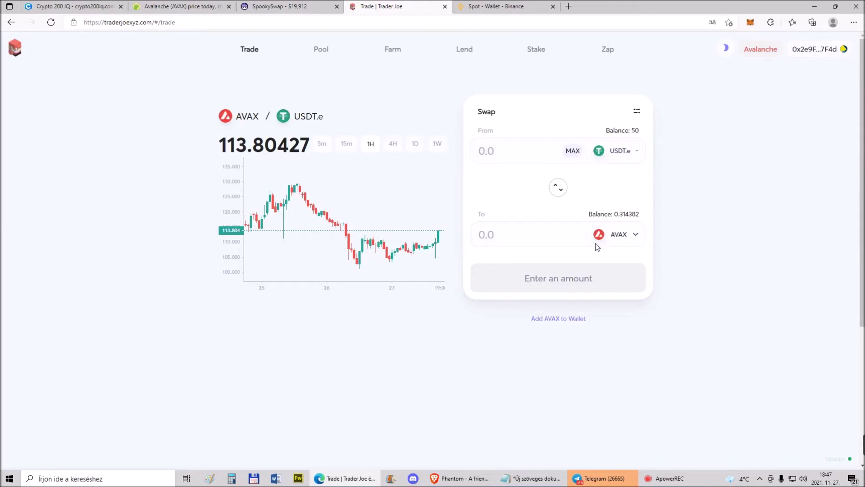
{"action": "left_click", "coordinate": [623, 236]}
{"action": "left_click", "coordinate": [392, 261]}
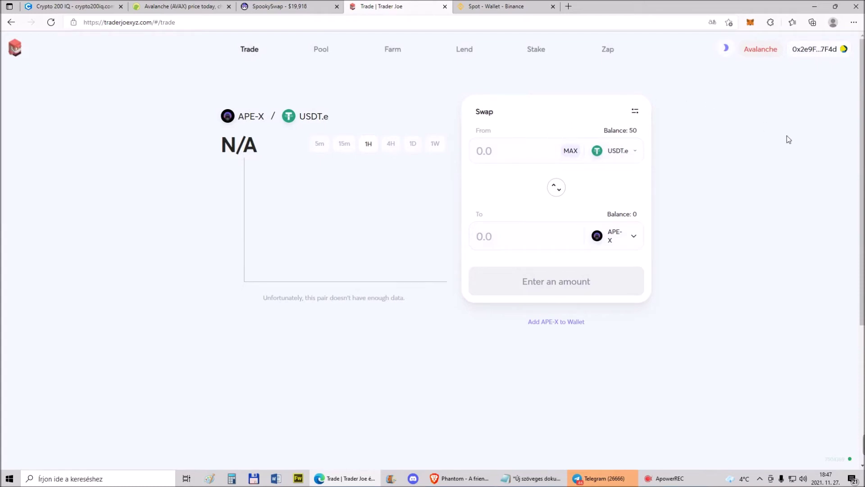
Switch MetaMask to the Fantom Opera network, showing 38.99 FTM
{"action": "left_click", "coordinate": [750, 23]}
{"action": "left_click", "coordinate": [812, 133]}
{"action": "left_click", "coordinate": [180, 7]}
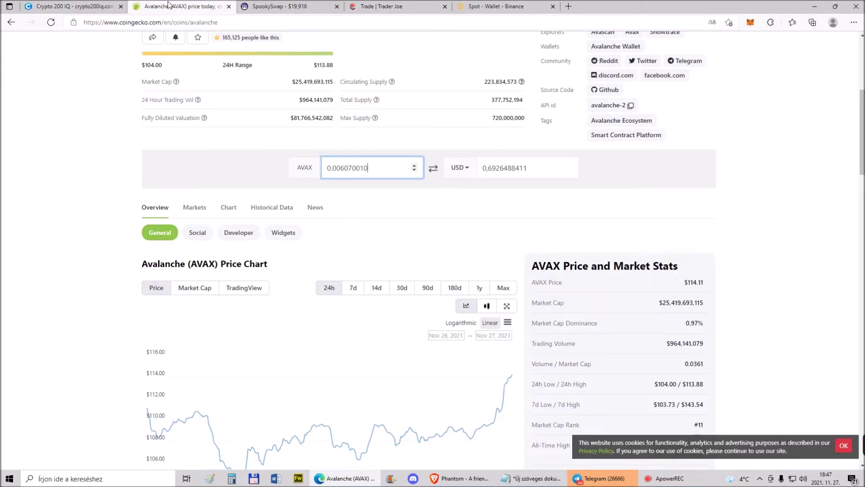
{"action": "scroll", "coordinate": [217, 273], "scroll_direction": "up", "scroll_amount": 5}
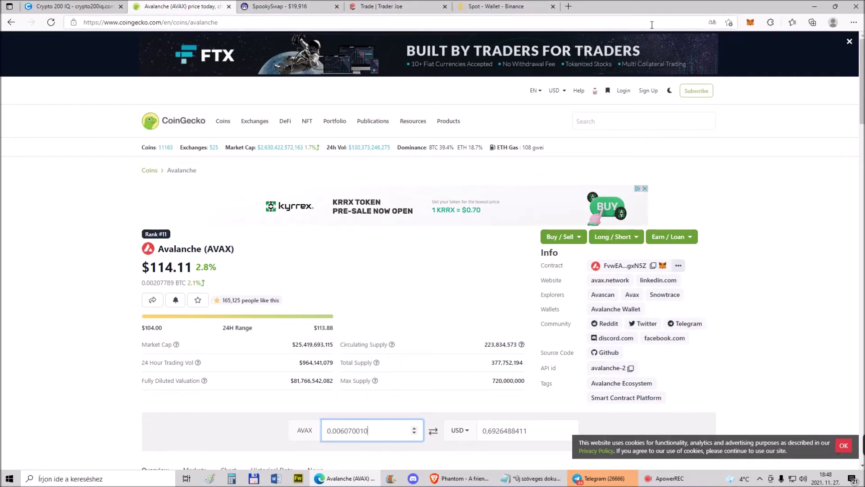
{"action": "left_click", "coordinate": [750, 22]}
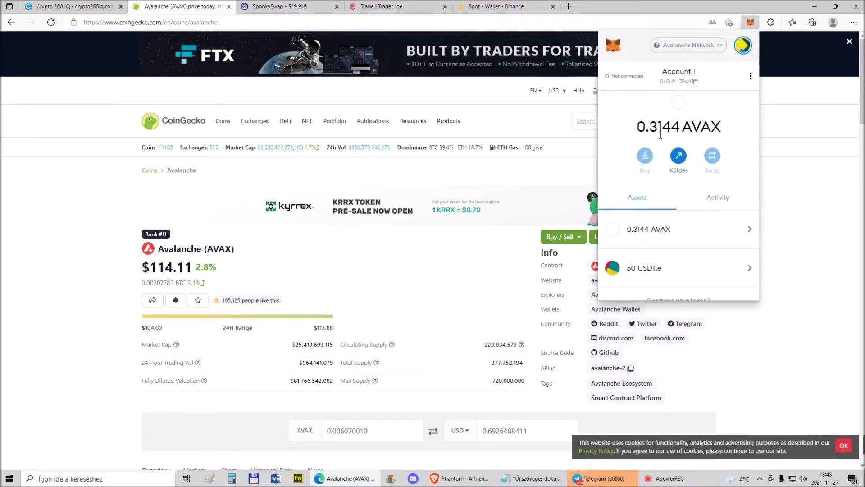
{"action": "key", "text": "ctrl+4"}
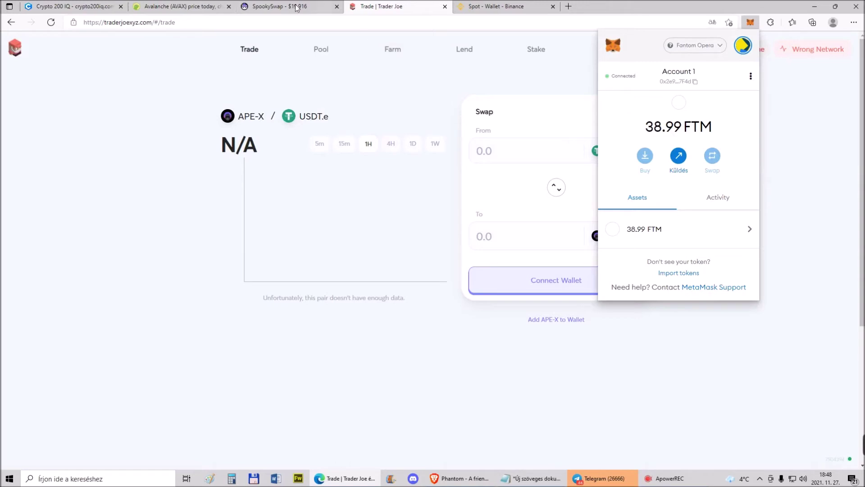
Check the 38.99 FTM wallet balance on the SpookySwap page
{"action": "left_click", "coordinate": [269, 8]}
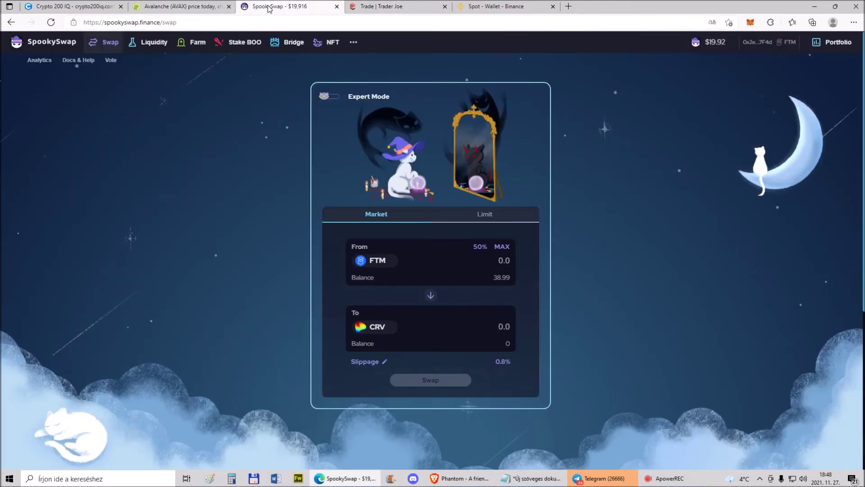
{"action": "left_click", "coordinate": [750, 22]}
{"action": "left_click", "coordinate": [750, 23]}
{"action": "left_click", "coordinate": [789, 85]}
Return to CoinGecko's coin list and open Fantom, ranked 42 at $2.12
{"action": "key", "text": "ctrl+shift+Tab"}
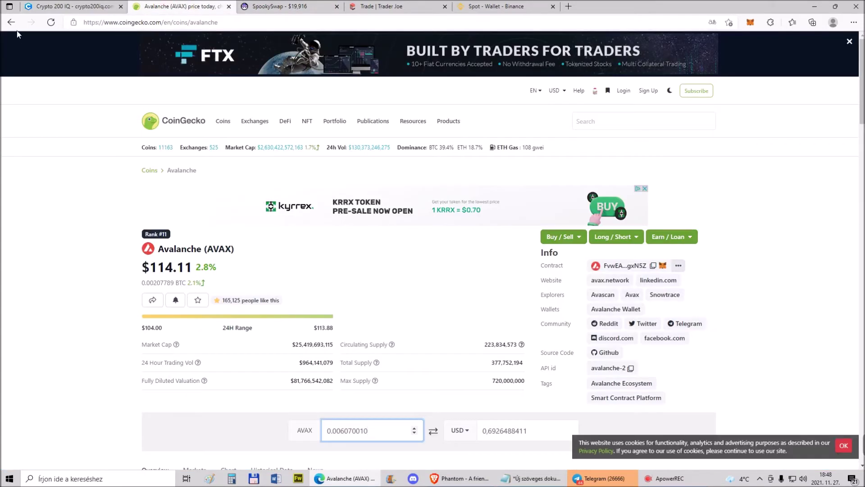
{"action": "left_click", "coordinate": [11, 25]}
{"action": "scroll", "coordinate": [246, 284], "scroll_direction": "down", "scroll_amount": 10}
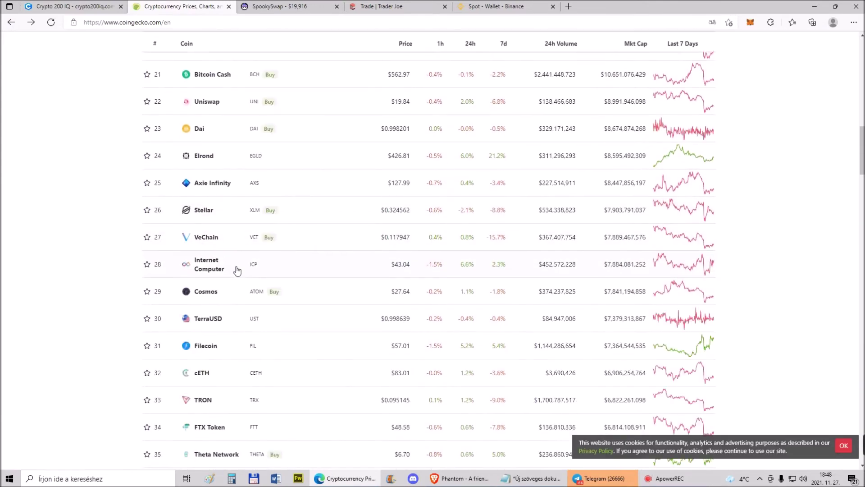
{"action": "scroll", "coordinate": [237, 270], "scroll_direction": "down", "scroll_amount": 15}
{"action": "scroll", "coordinate": [232, 274], "scroll_direction": "up", "scroll_amount": 4}
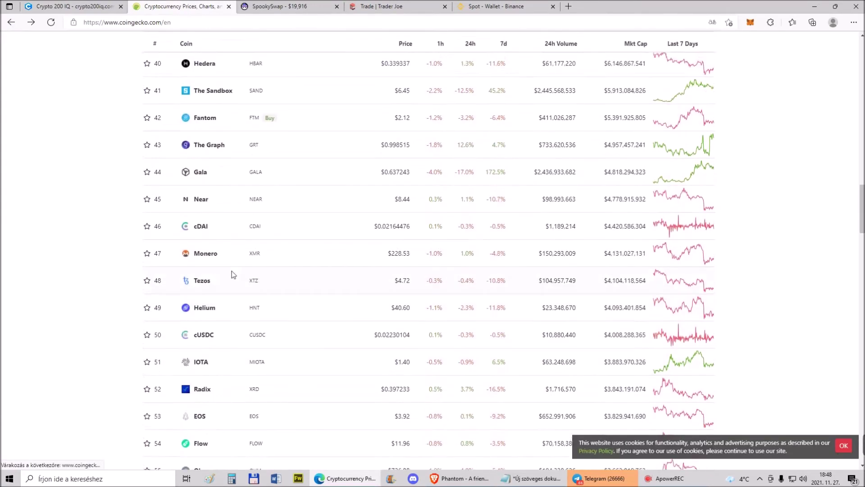
{"action": "scroll", "coordinate": [231, 271], "scroll_direction": "up", "scroll_amount": 2}
{"action": "left_click", "coordinate": [203, 183]}
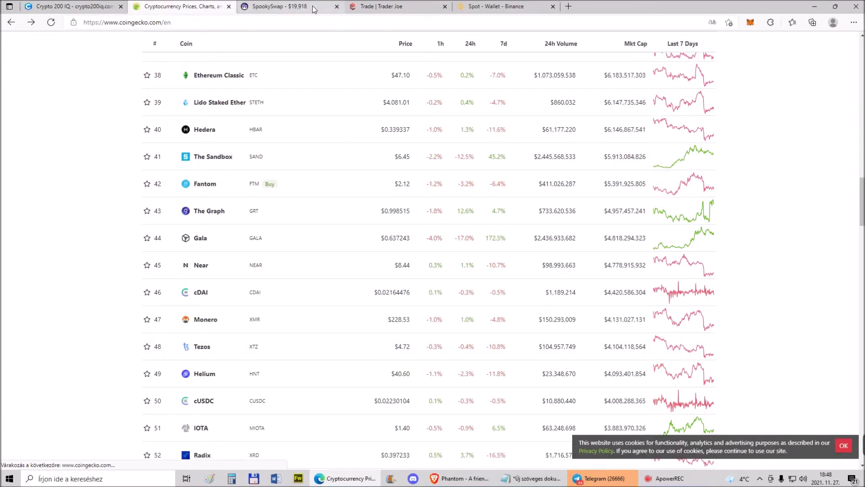
{"action": "left_click", "coordinate": [289, 6]}
Choose fUSDT as the token to receive on SpookySwap
{"action": "left_click", "coordinate": [381, 328]}
{"action": "type", "text": "u"}
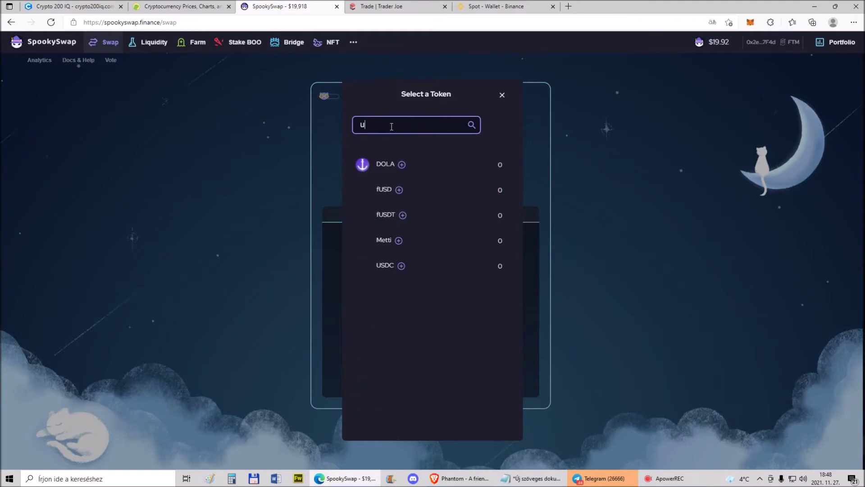
{"action": "type", "text": "sd"}
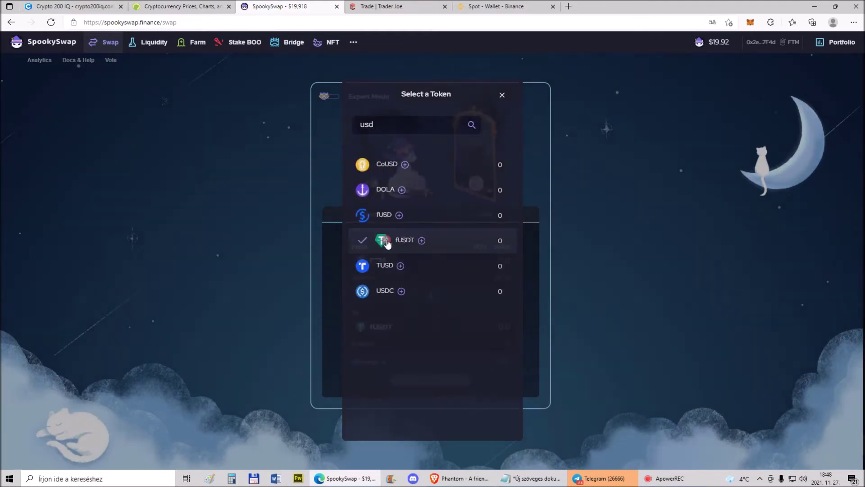
{"action": "left_click", "coordinate": [386, 239]}
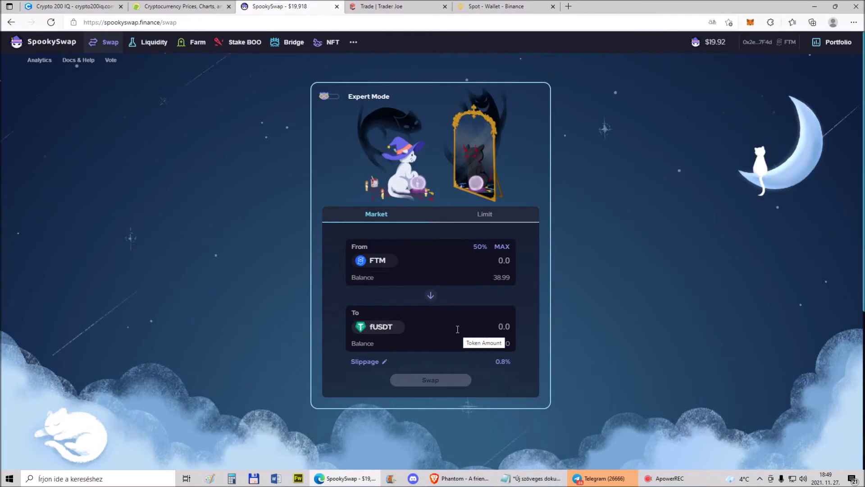
After trying 50% and MAX, set the swap to receive exactly 40 fUSDT for about 18.91 FTM
{"action": "left_click", "coordinate": [508, 262]}
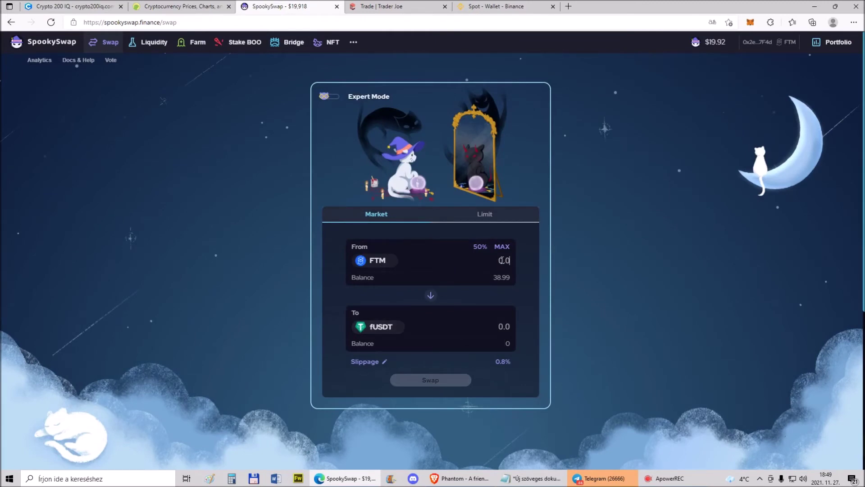
{"action": "left_click", "coordinate": [480, 247]}
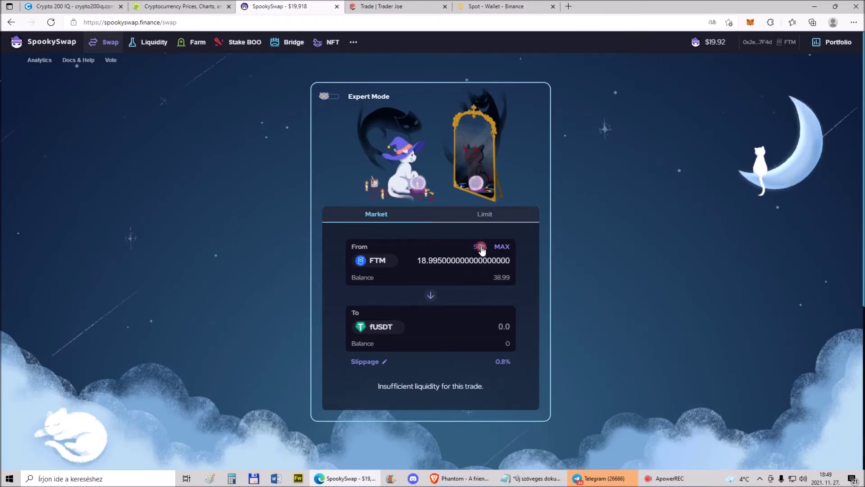
{"action": "left_click", "coordinate": [500, 247]}
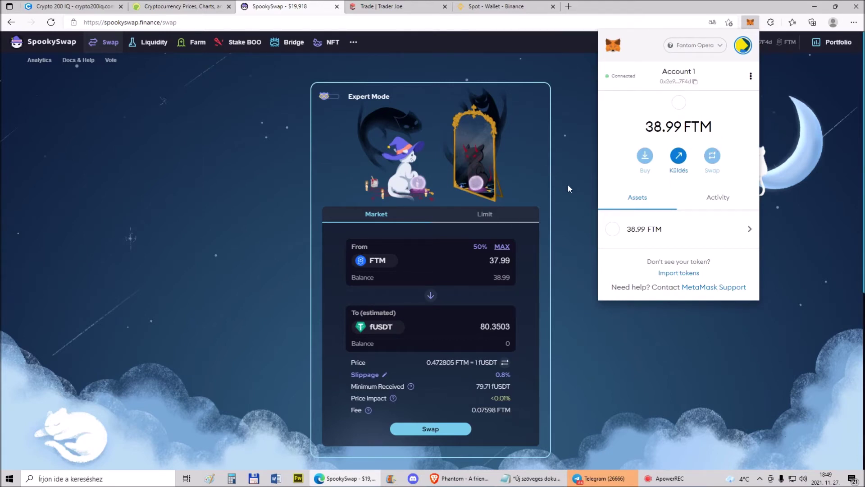
{"action": "left_click", "coordinate": [561, 162]}
{"action": "left_click_drag", "start_coordinate": [482, 325], "coordinate": [539, 333]}
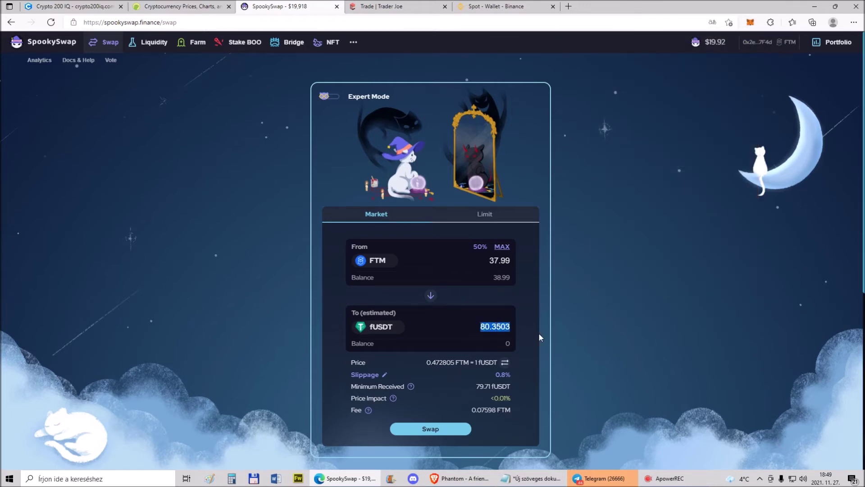
{"action": "type", "text": "40"}
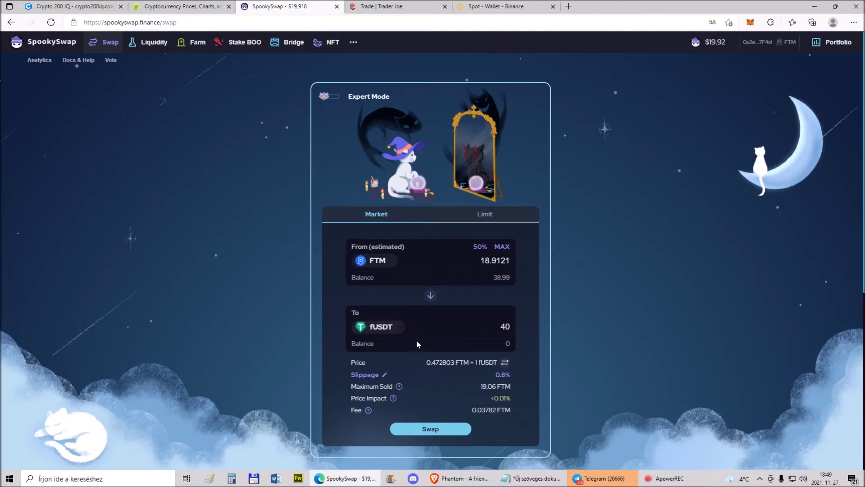
Submit the FTM-for-40 fUSDT swap and copy its 0.03552199 FTM max gas fee
{"action": "left_click", "coordinate": [437, 429]}
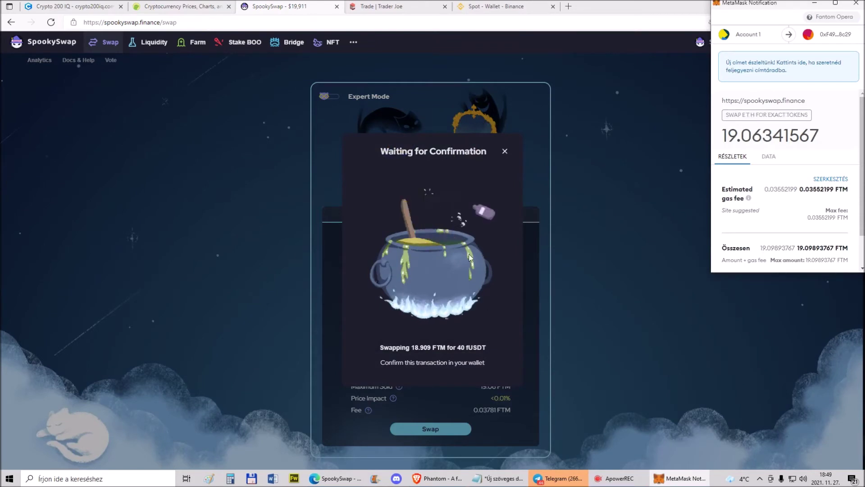
{"action": "scroll", "coordinate": [811, 225], "scroll_direction": "down", "scroll_amount": 2}
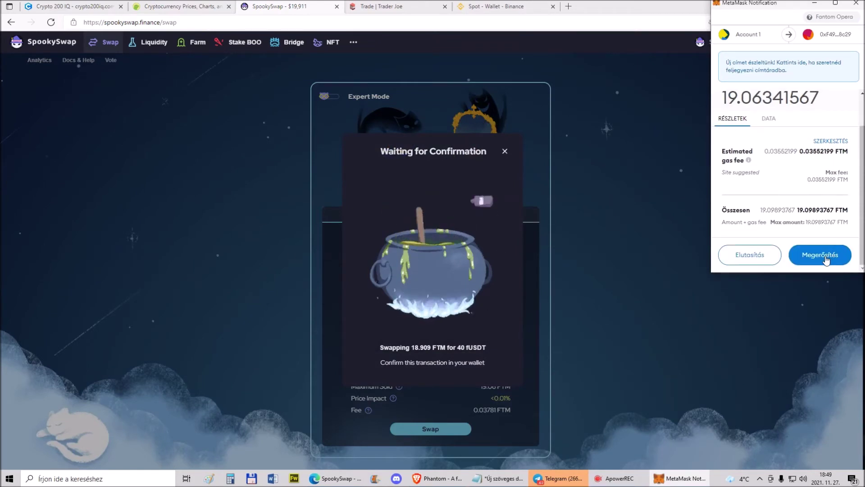
{"action": "left_click_drag", "start_coordinate": [808, 179], "coordinate": [836, 179]}
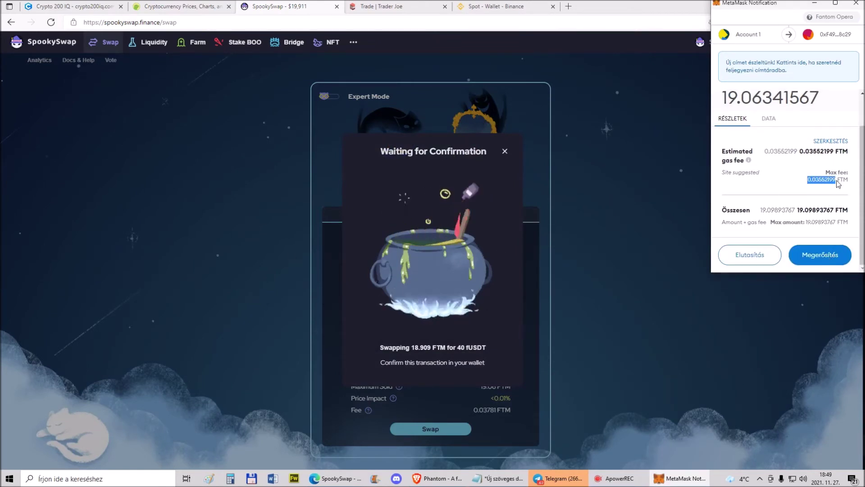
{"action": "right_click", "coordinate": [834, 180]}
{"action": "left_click", "coordinate": [680, 190]}
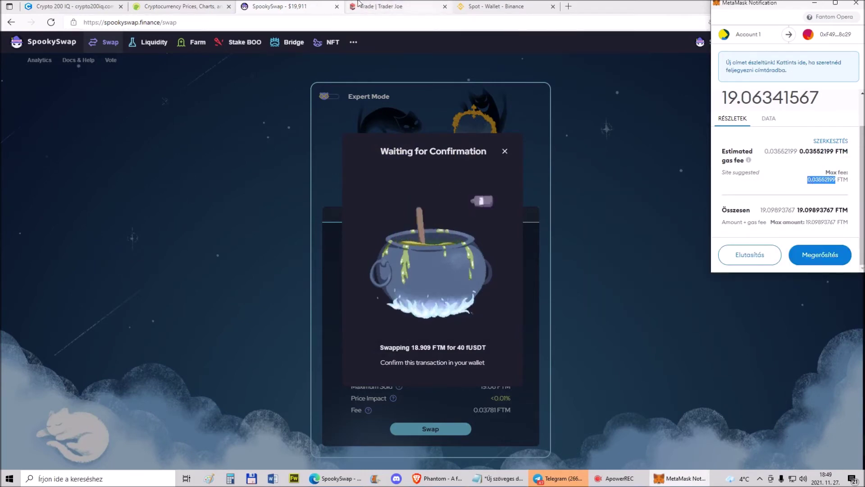
Paste the fee into CoinGecko's Fantom FTM converter to see its dollar value
{"action": "left_click", "coordinate": [178, 6]}
{"action": "left_click", "coordinate": [201, 185]}
{"action": "scroll", "coordinate": [358, 228], "scroll_direction": "down", "scroll_amount": 4}
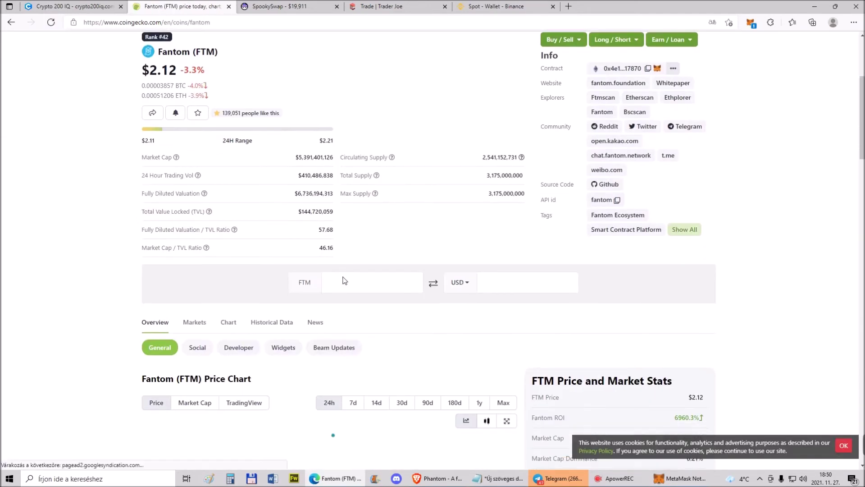
{"action": "right_click", "coordinate": [344, 280]}
{"action": "left_click", "coordinate": [385, 130]}
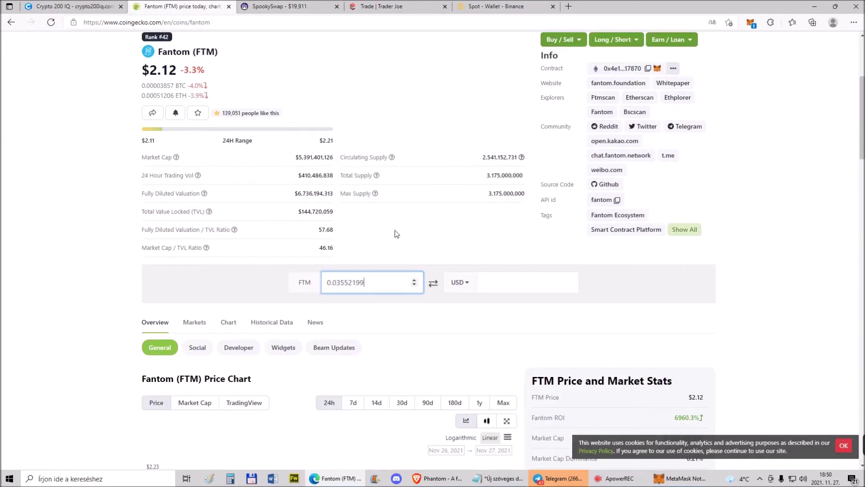
{"action": "type", "text": "0"}
Approve the pending 40 fUSDT swap in MetaMask
{"action": "left_click", "coordinate": [283, 7]}
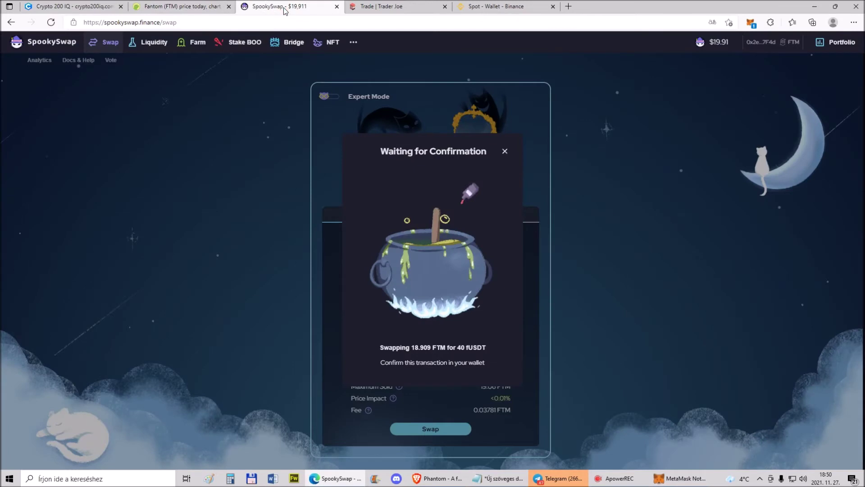
{"action": "left_click", "coordinate": [750, 22]}
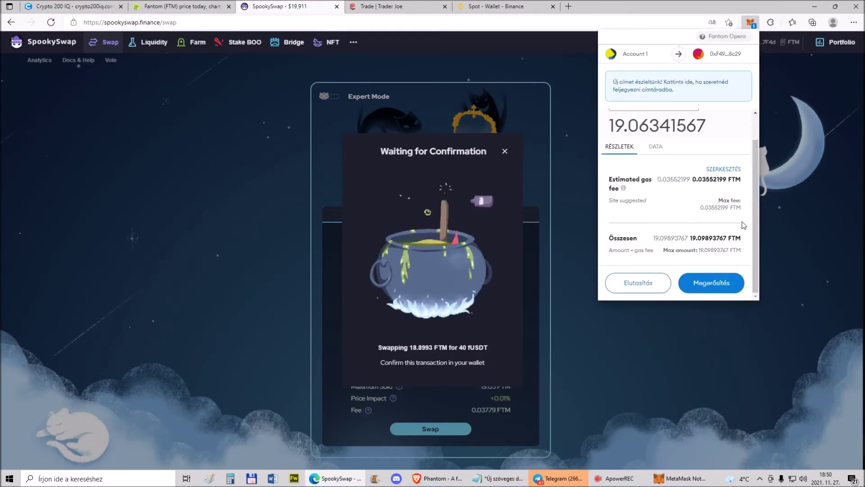
{"action": "left_click", "coordinate": [721, 283]}
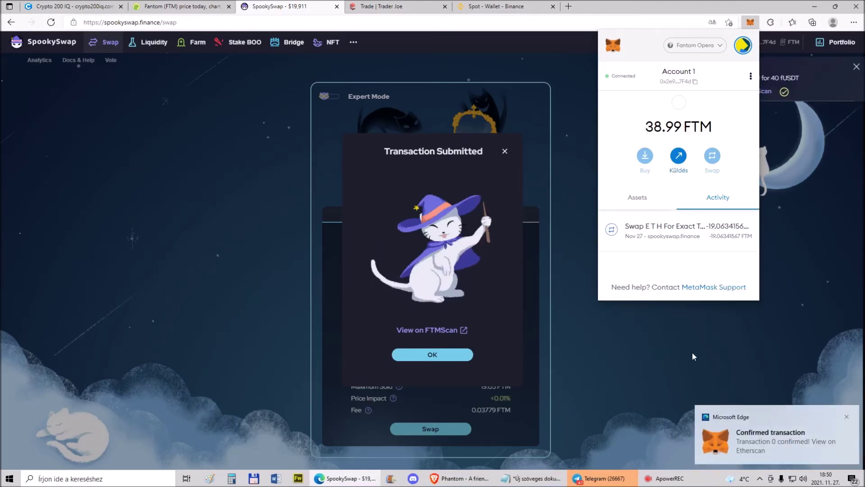
Close the Transaction Submitted notice, check the wallet's assets (about 20.07 FTM), and open the To-token list
{"action": "left_click", "coordinate": [432, 354]}
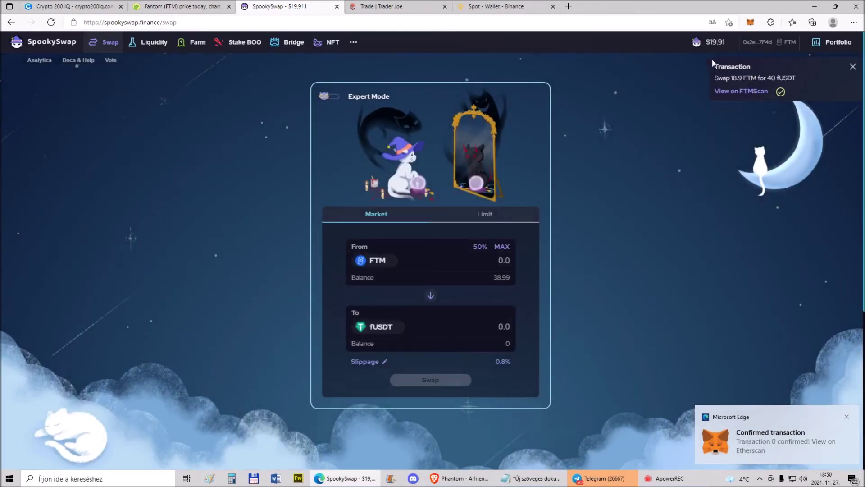
{"action": "left_click", "coordinate": [750, 23]}
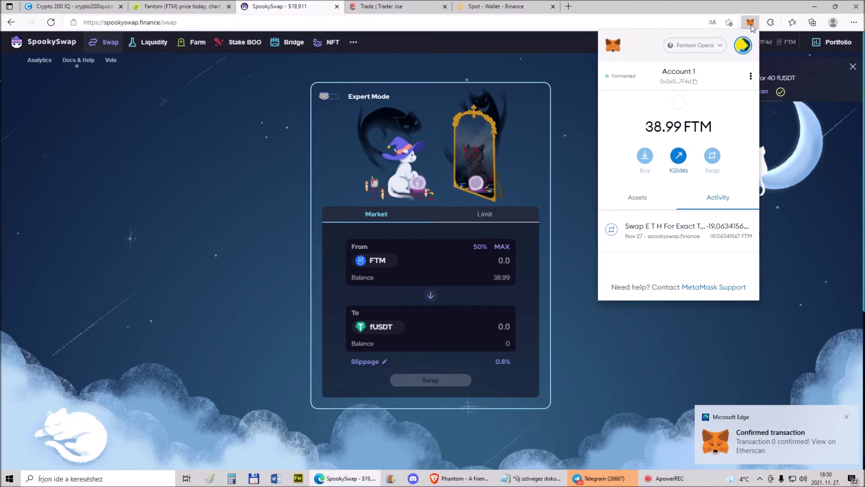
{"action": "left_click", "coordinate": [643, 201]}
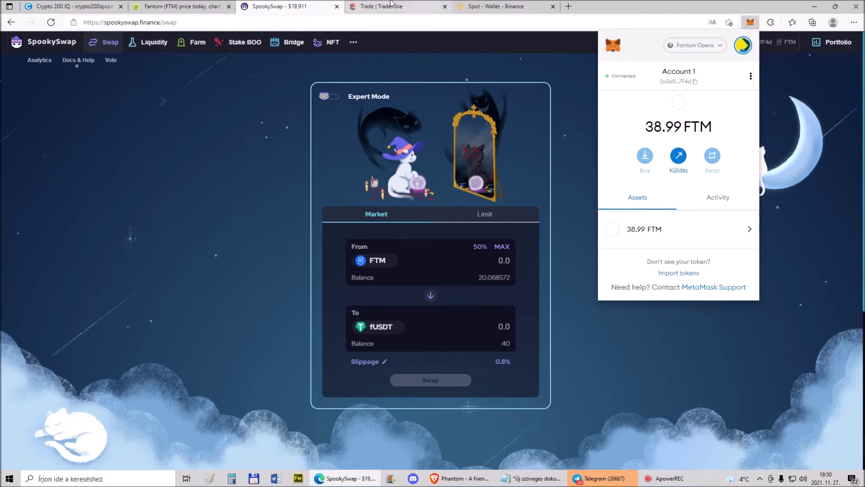
{"action": "left_click", "coordinate": [377, 326]}
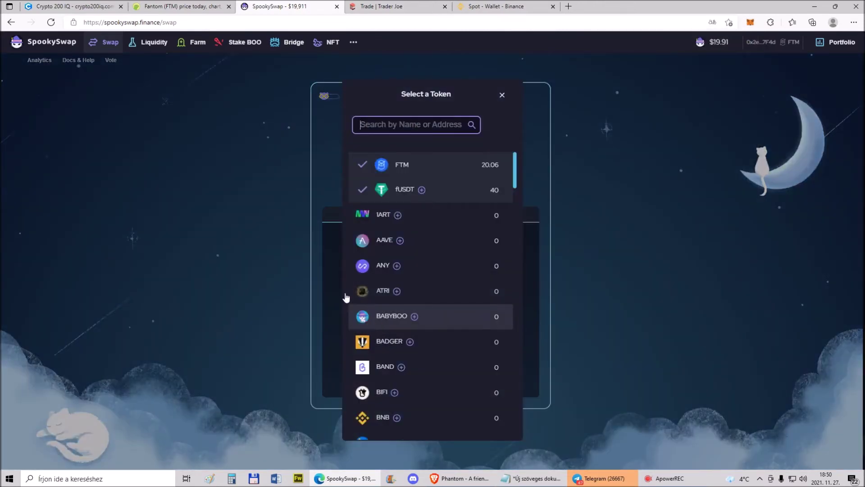
Add the fUSDT token to MetaMask and confirm it lists 40 fUSDT beside 20.0686 FTM
{"action": "left_click", "coordinate": [422, 190]}
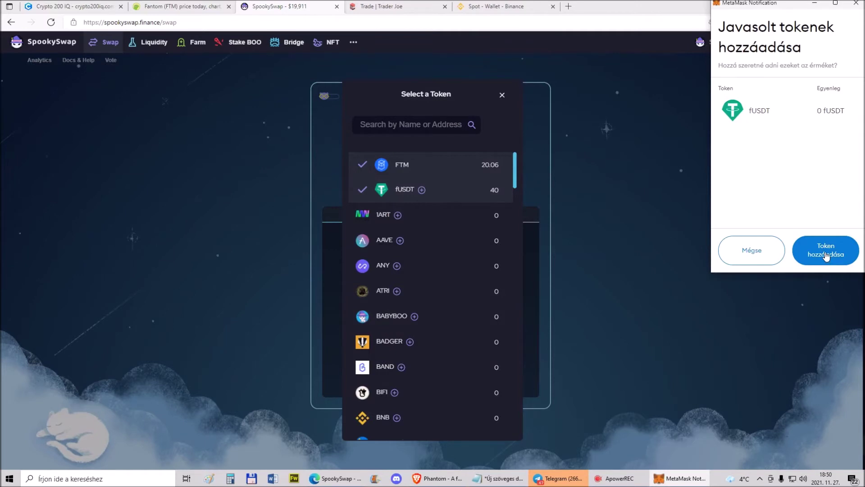
{"action": "left_click", "coordinate": [823, 252]}
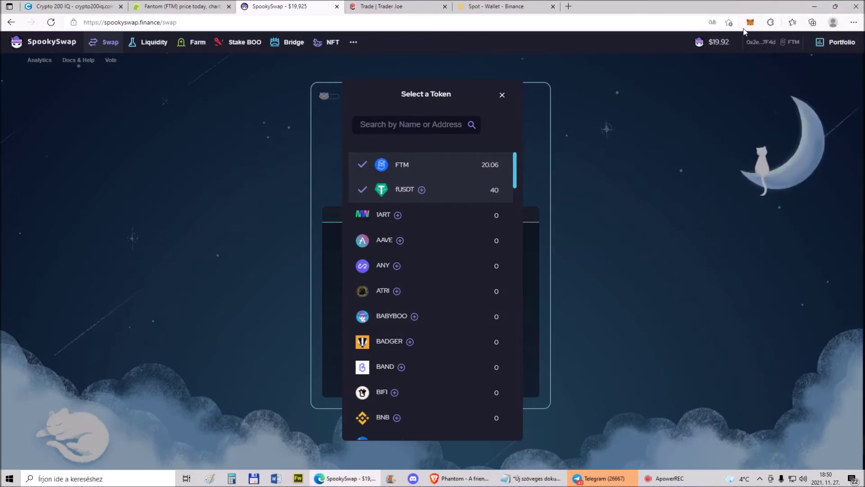
{"action": "left_click", "coordinate": [750, 23]}
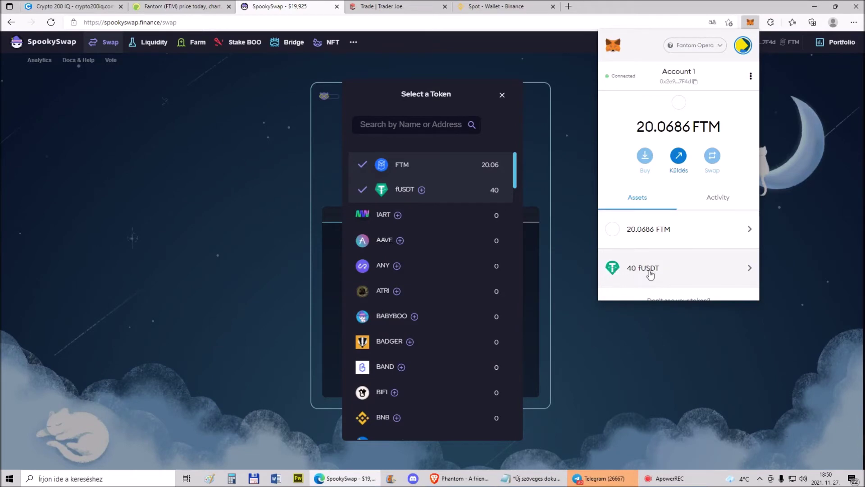
{"action": "left_click", "coordinate": [661, 324]}
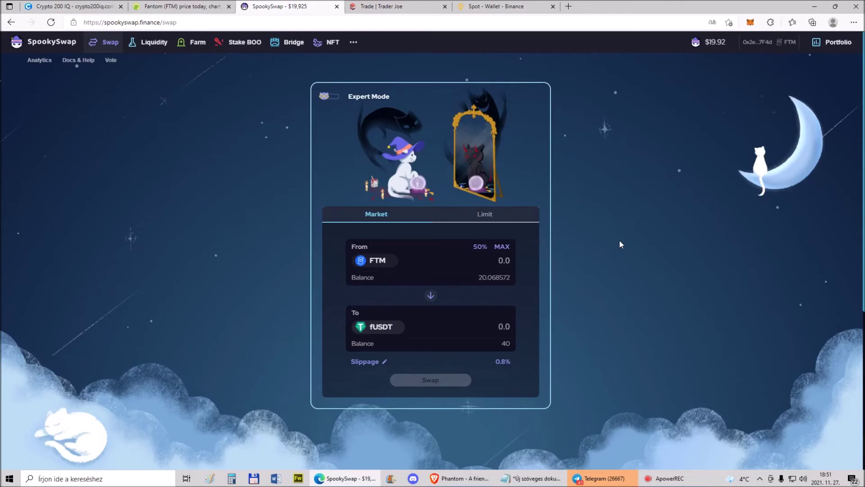
{"action": "left_click", "coordinate": [749, 24]}
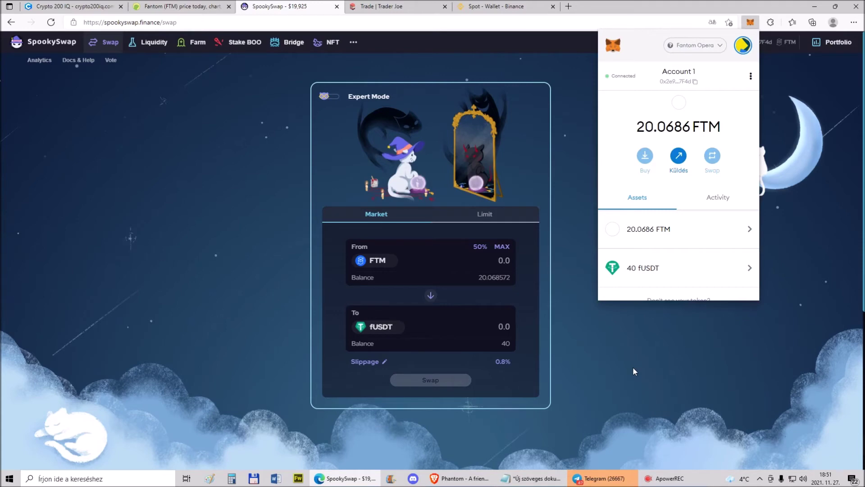
{"action": "left_click", "coordinate": [495, 6]}
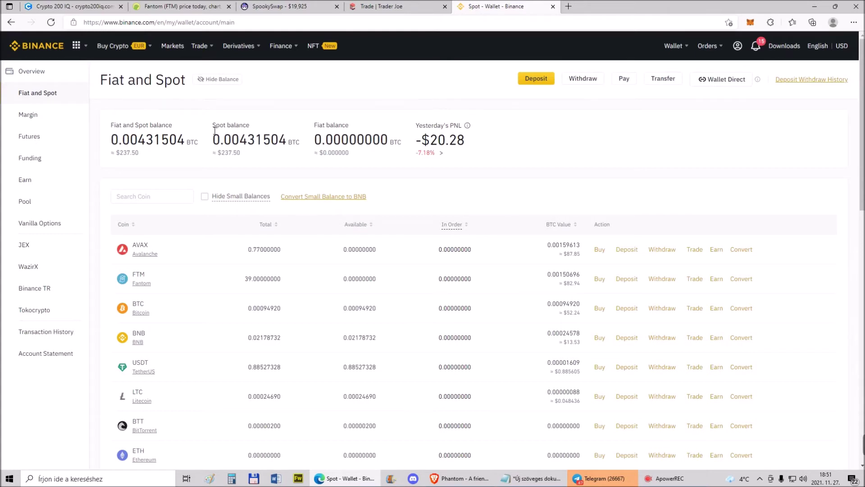
Switch MetaMask to Avalanche Network (0.3144 AVAX, 50 USDT.e) and open Binance's crypto deposit page
{"action": "mouse_move", "coordinate": [738, 52]}
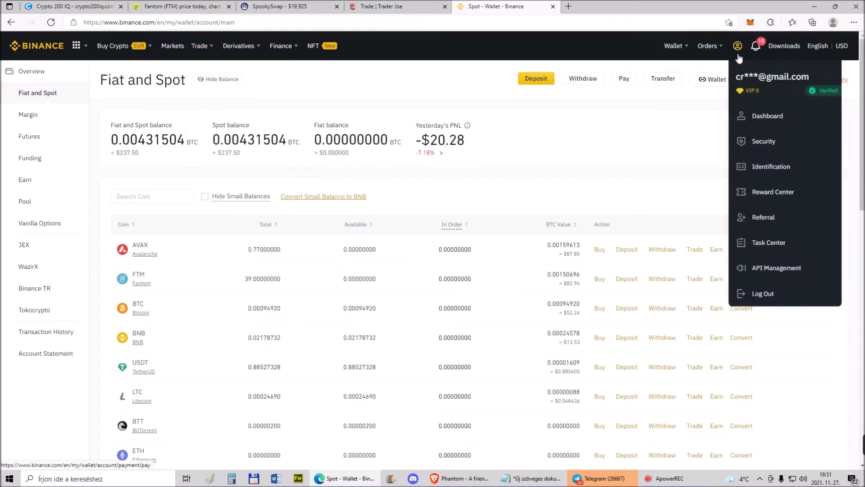
{"action": "left_click", "coordinate": [749, 22]}
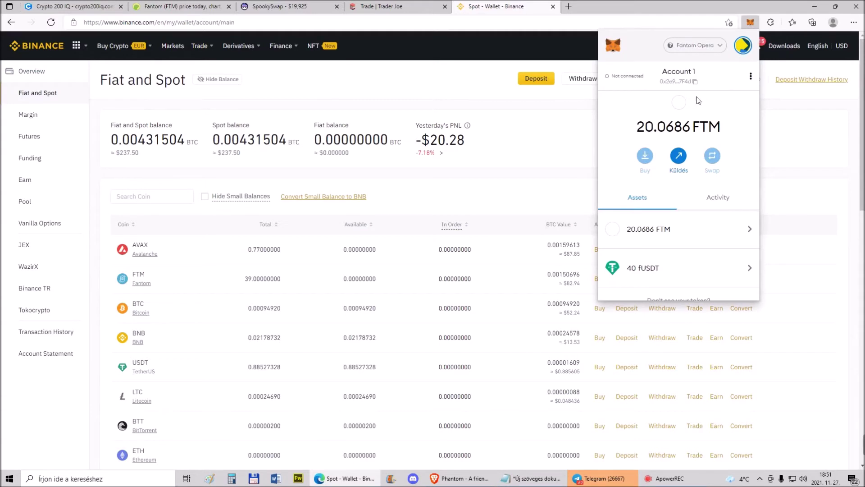
{"action": "left_click", "coordinate": [689, 45]}
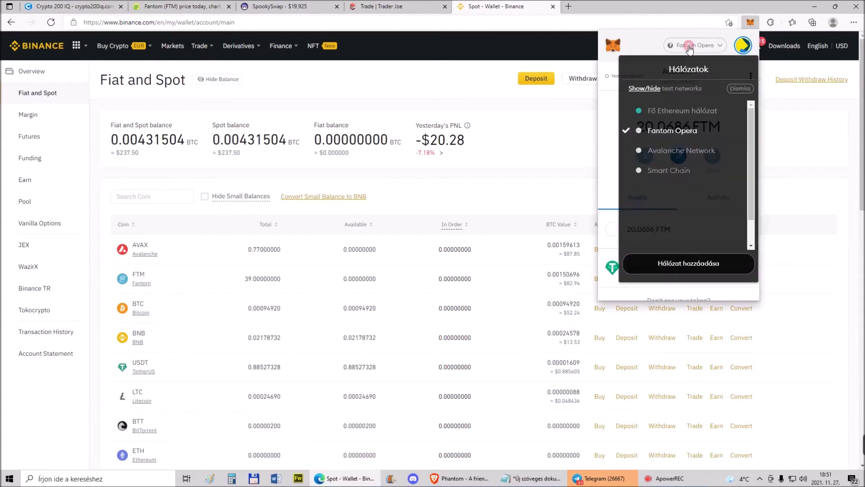
{"action": "left_click", "coordinate": [664, 155]}
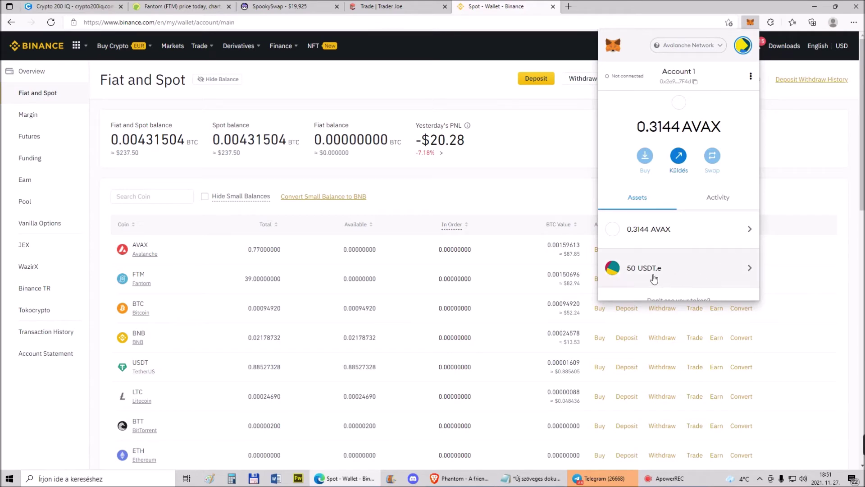
{"action": "left_click", "coordinate": [480, 131]}
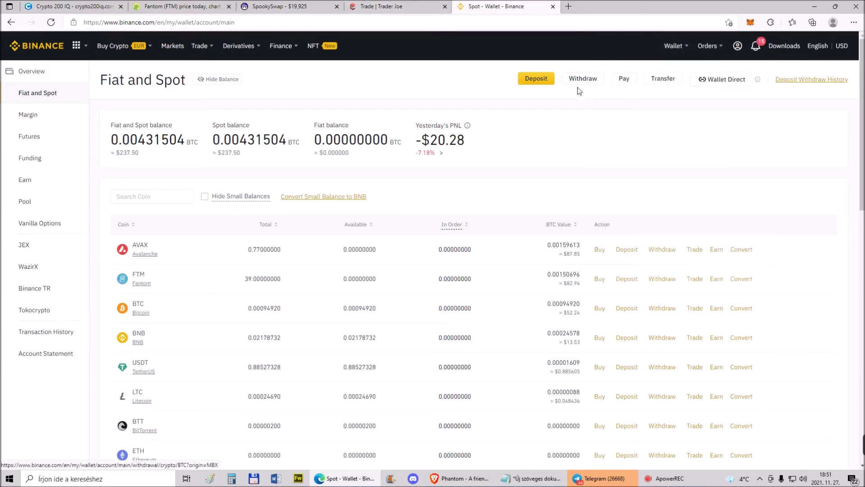
{"action": "left_click", "coordinate": [536, 78]}
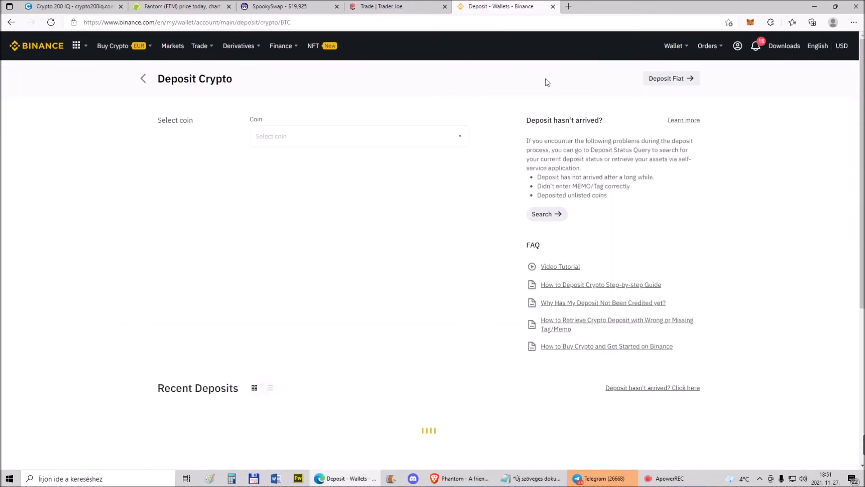
Choose USDT as the deposit coin and compare Binance's network options with the wallet's Avalanche network
{"action": "left_click", "coordinate": [288, 137]}
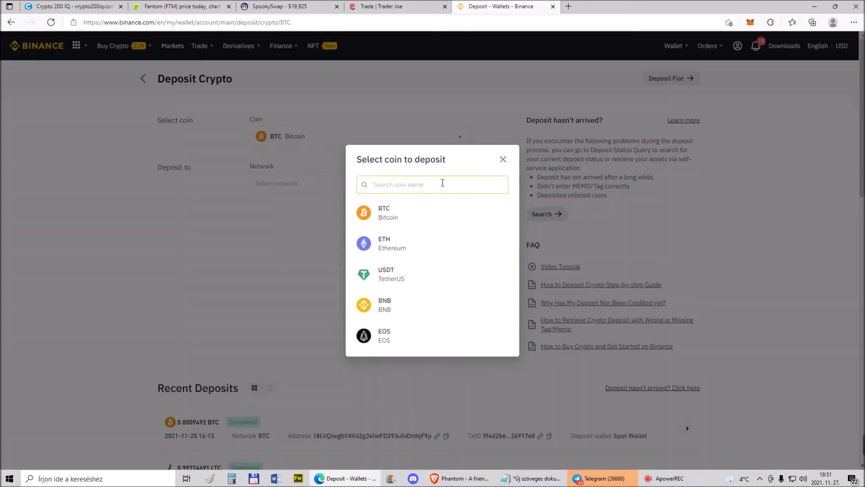
{"action": "left_click", "coordinate": [385, 274]}
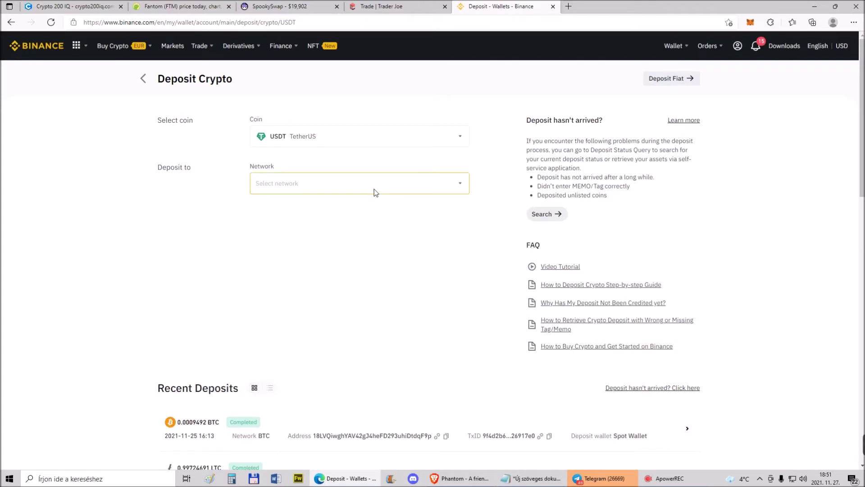
{"action": "left_click", "coordinate": [407, 185]}
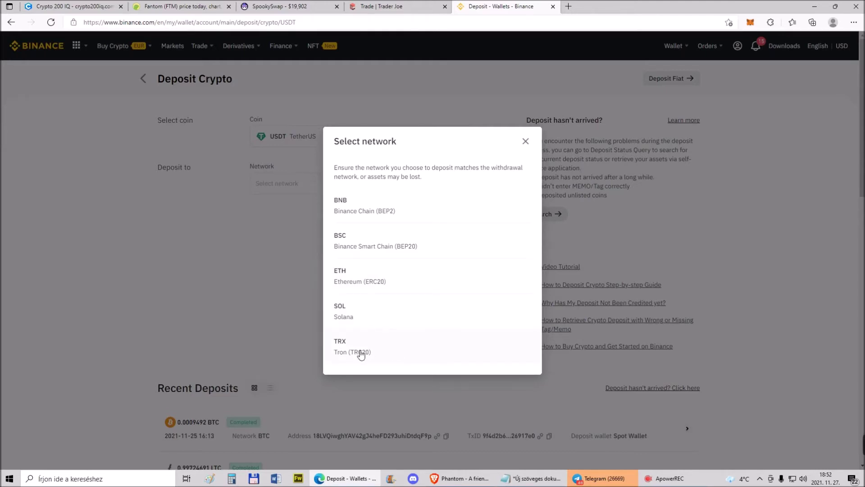
{"action": "left_click", "coordinate": [525, 141]}
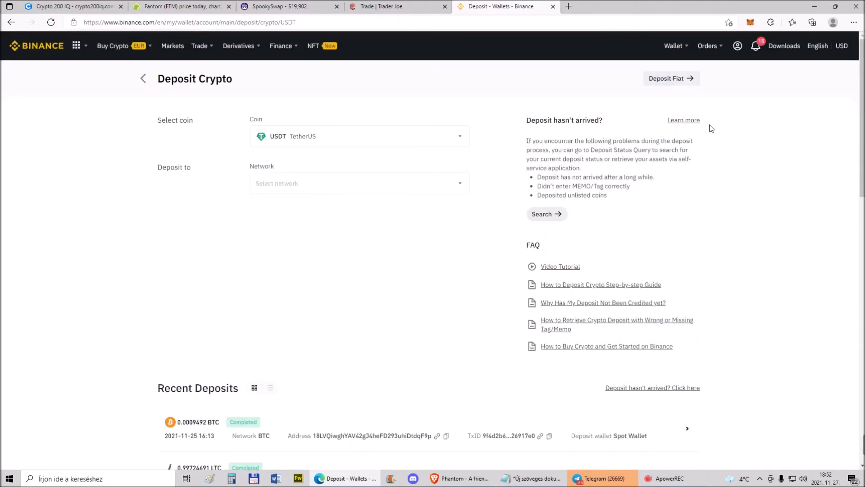
{"action": "left_click", "coordinate": [751, 22]}
{"action": "left_click", "coordinate": [689, 45]}
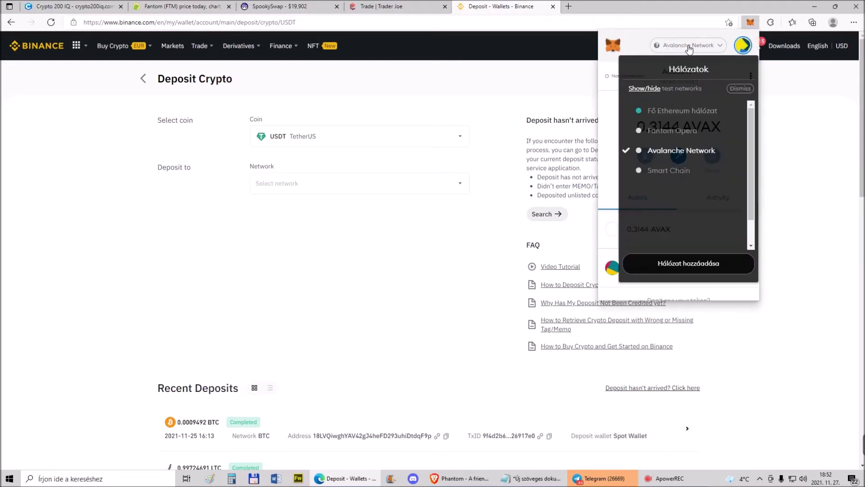
{"action": "left_click", "coordinate": [605, 182]}
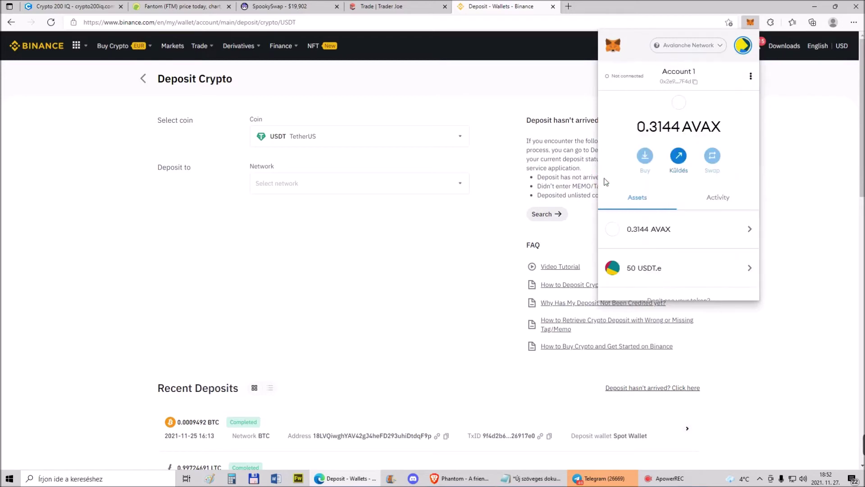
{"action": "left_click", "coordinate": [374, 139]}
Select BSC Binance Smart Chain (BEP20) as the network and copy the USDT deposit address
{"action": "left_click", "coordinate": [375, 140]}
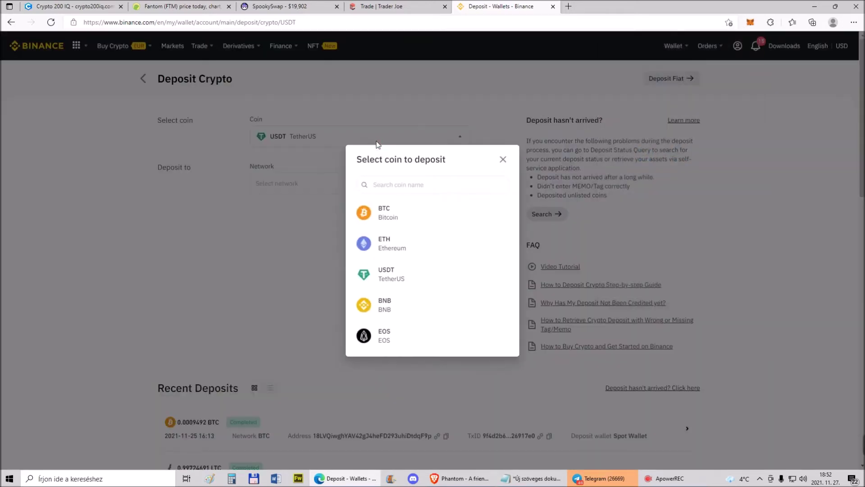
{"action": "left_click", "coordinate": [503, 160]}
{"action": "left_click", "coordinate": [458, 183]}
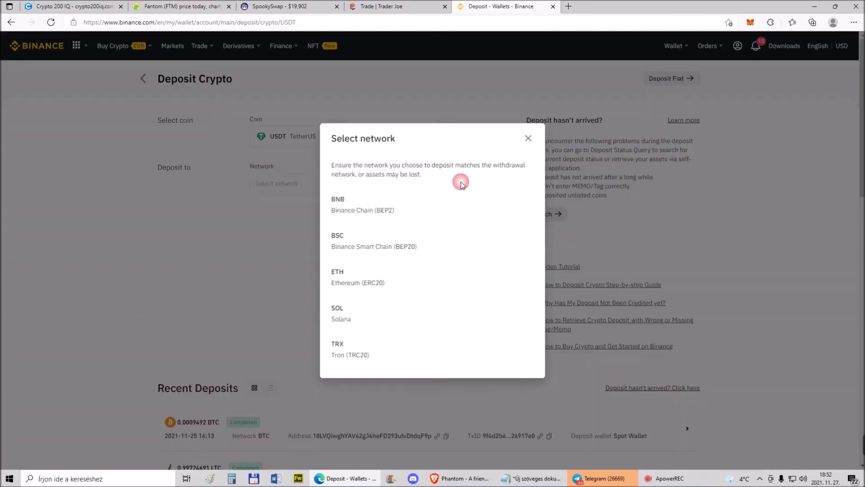
{"action": "left_click", "coordinate": [356, 247]}
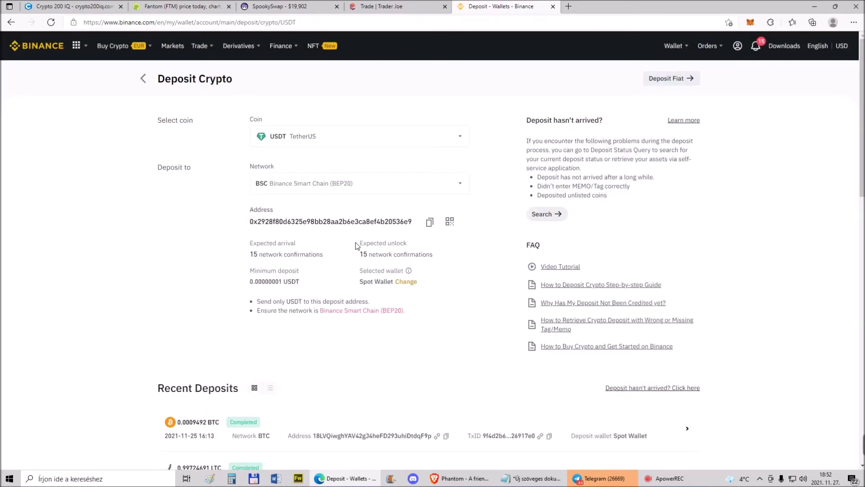
{"action": "left_click", "coordinate": [429, 222]}
{"action": "left_click", "coordinate": [750, 22]}
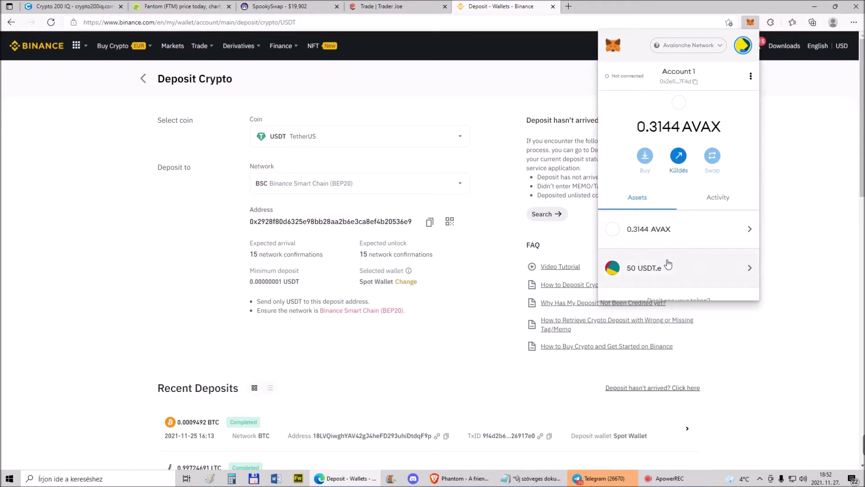
Prepare a MetaMask send of the full 50 USDT.e to the pasted Binance deposit address
{"action": "left_click", "coordinate": [678, 158]}
{"action": "right_click", "coordinate": [640, 97]}
{"action": "left_click", "coordinate": [679, 181]}
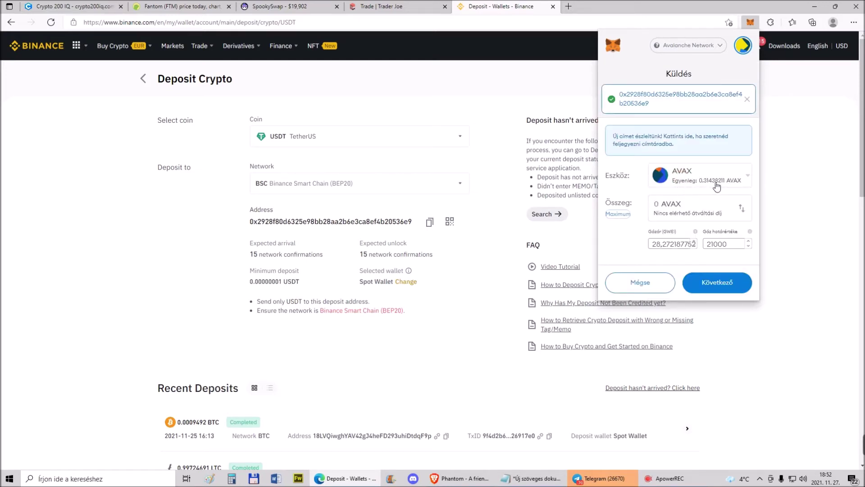
{"action": "left_click", "coordinate": [680, 186]}
{"action": "left_click", "coordinate": [675, 230]}
{"action": "left_click", "coordinate": [618, 214]}
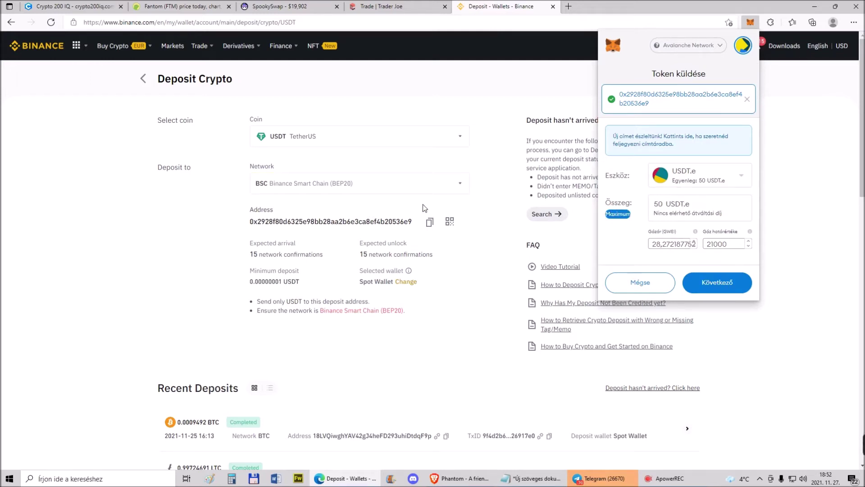
Clear the recipient and cancel the send, returning to the Avalanche account overview
{"action": "left_click", "coordinate": [746, 99]}
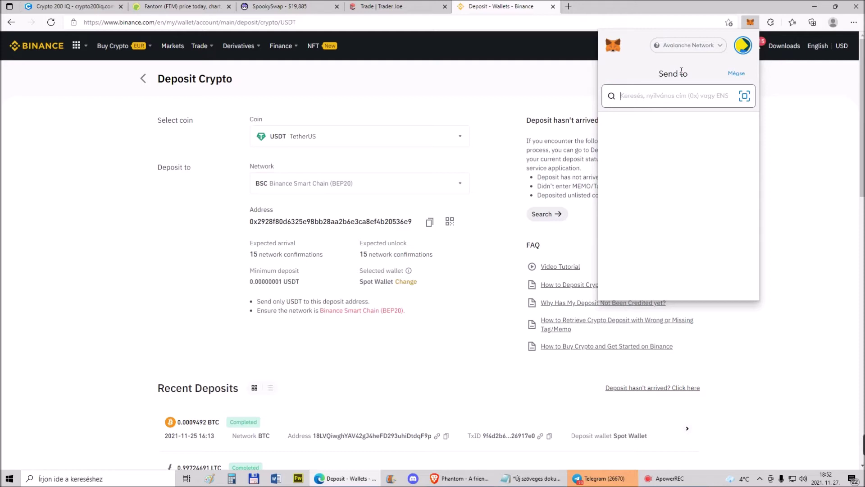
{"action": "left_click", "coordinate": [736, 73]}
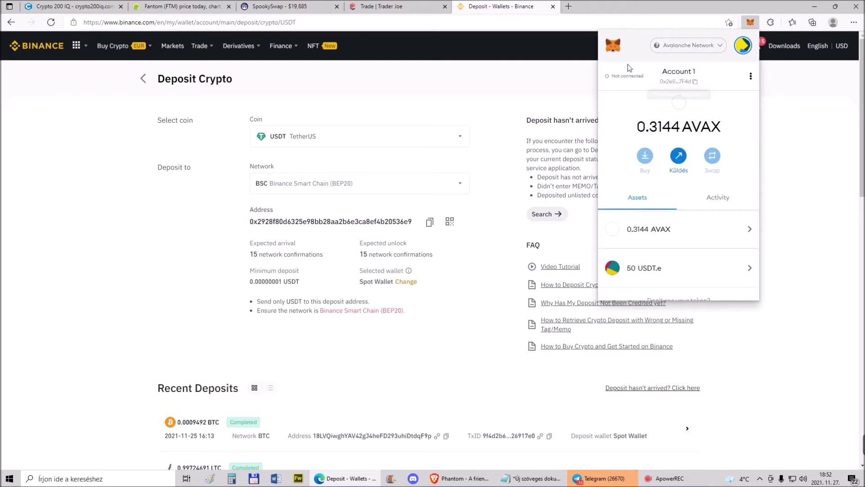
{"action": "left_click", "coordinate": [391, 6]}
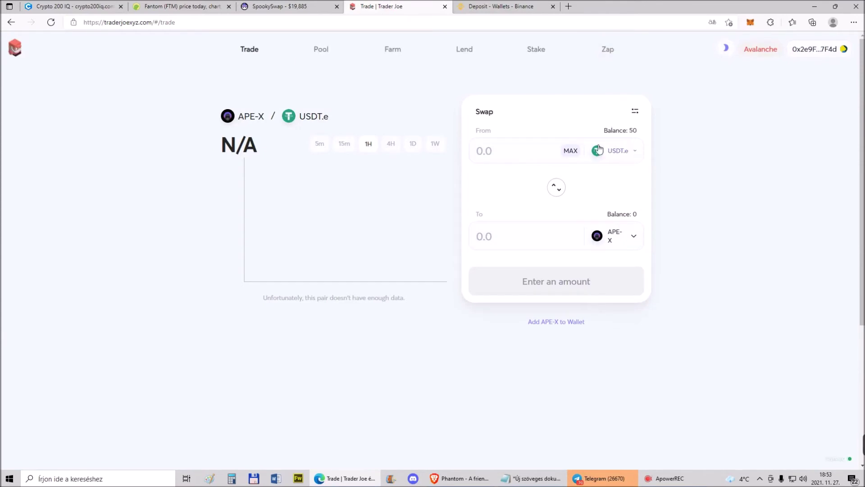
Enter the full 50 USDT.e balance in Trader Joe and approve USDT.e spending in MetaMask
{"action": "left_click", "coordinate": [751, 22]}
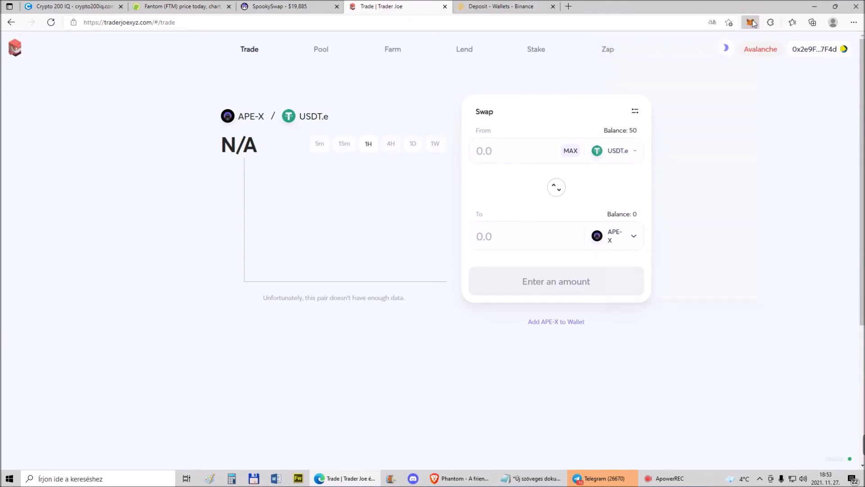
{"action": "left_click", "coordinate": [510, 183]}
{"action": "left_click", "coordinate": [571, 150]}
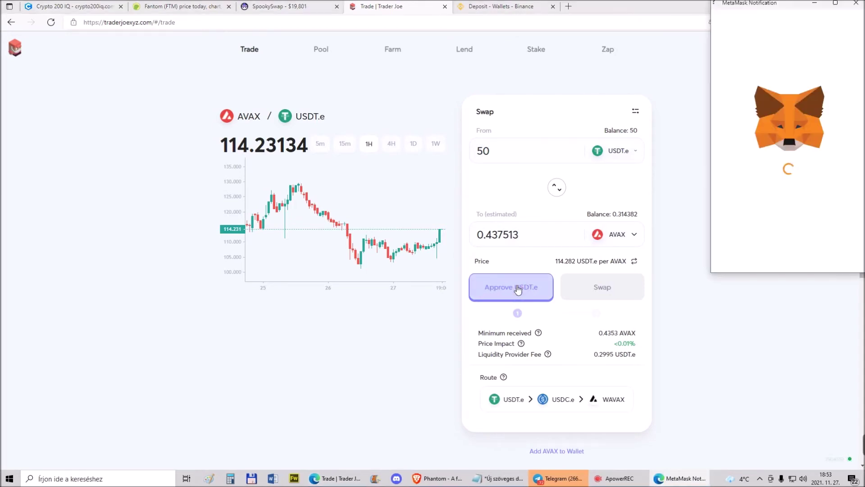
{"action": "left_click", "coordinate": [816, 262]}
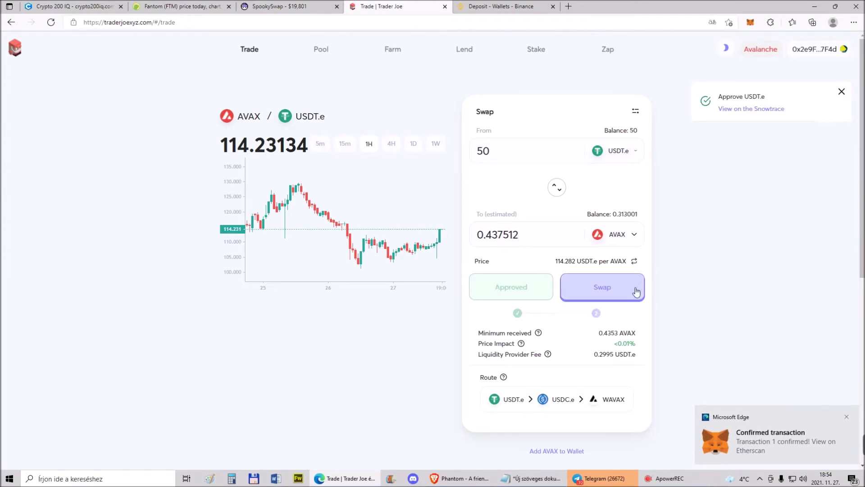
Swap 50 USDT.e for about 0.437 AVAX and check the wallet now holds 0.7435 AVAX
{"action": "left_click", "coordinate": [604, 288]}
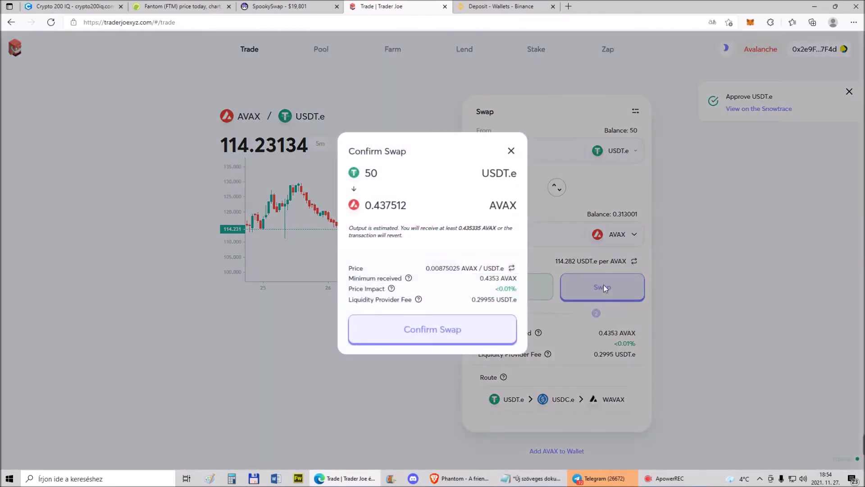
{"action": "left_click", "coordinate": [404, 329]}
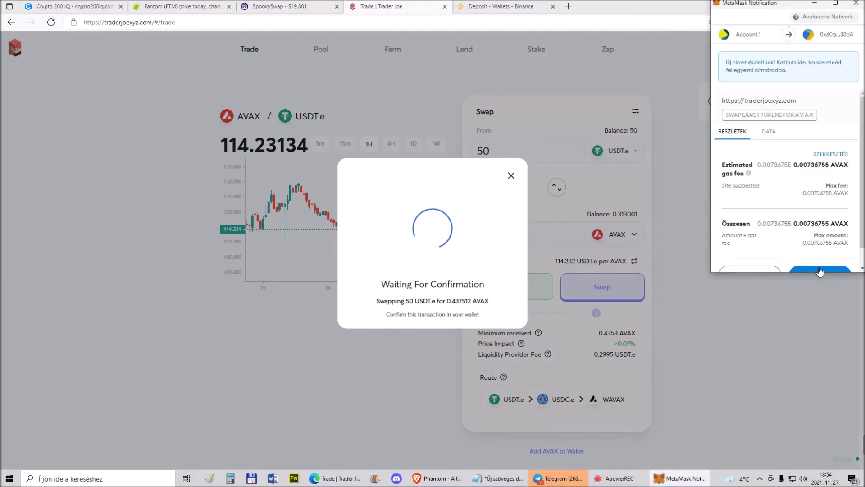
{"action": "left_click", "coordinate": [819, 270]}
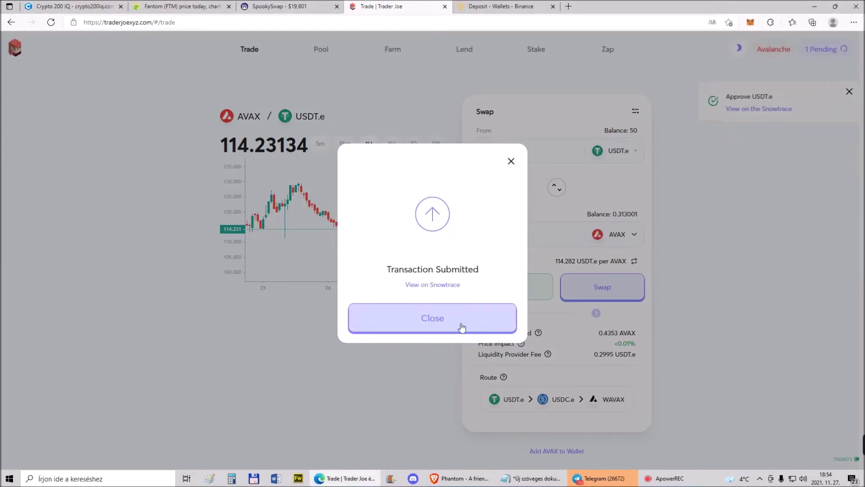
{"action": "left_click", "coordinate": [428, 321]}
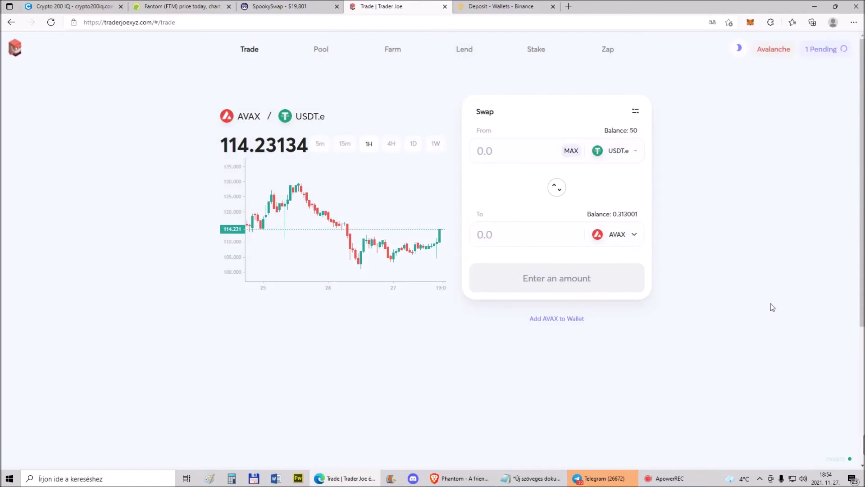
{"action": "left_click", "coordinate": [756, 24]}
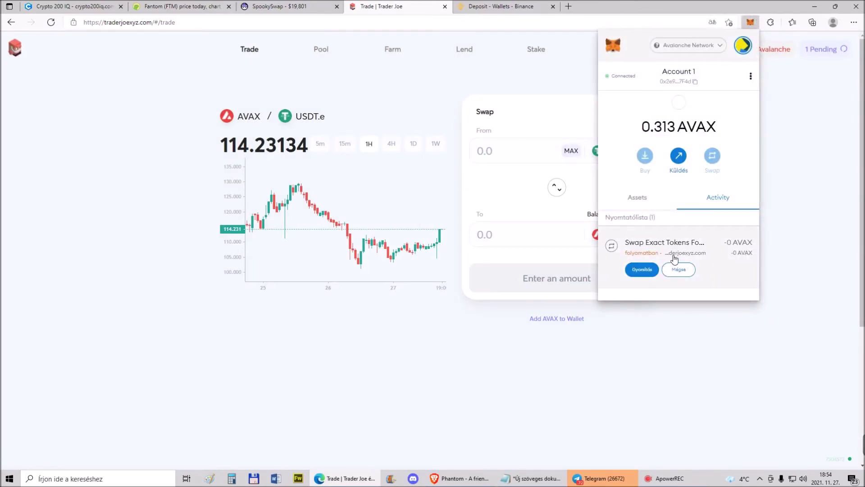
{"action": "scroll", "coordinate": [672, 258], "scroll_direction": "down", "scroll_amount": 1}
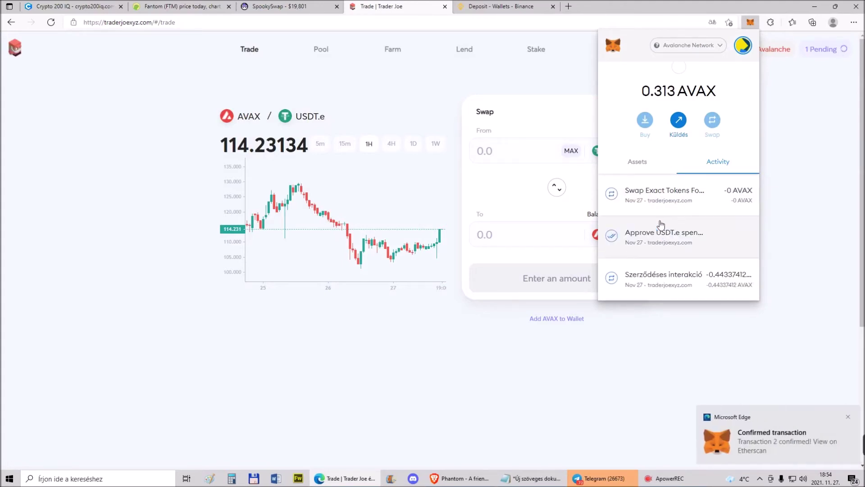
{"action": "left_click", "coordinate": [795, 167]}
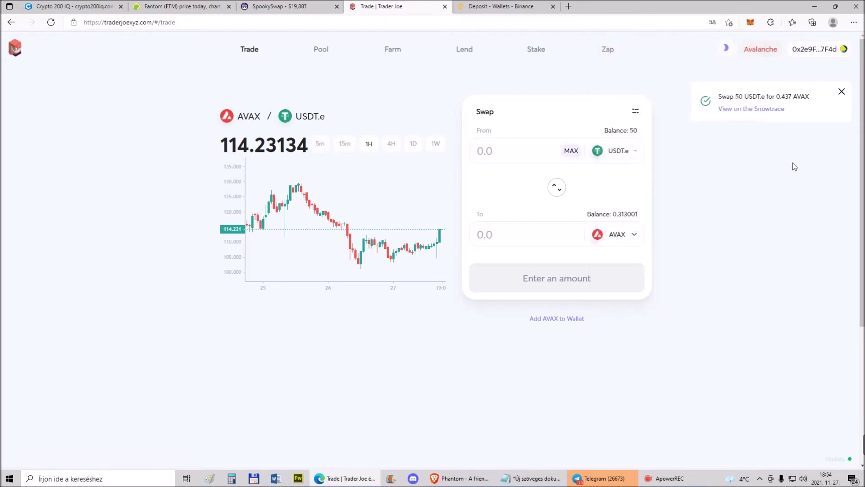
{"action": "left_click", "coordinate": [751, 23]}
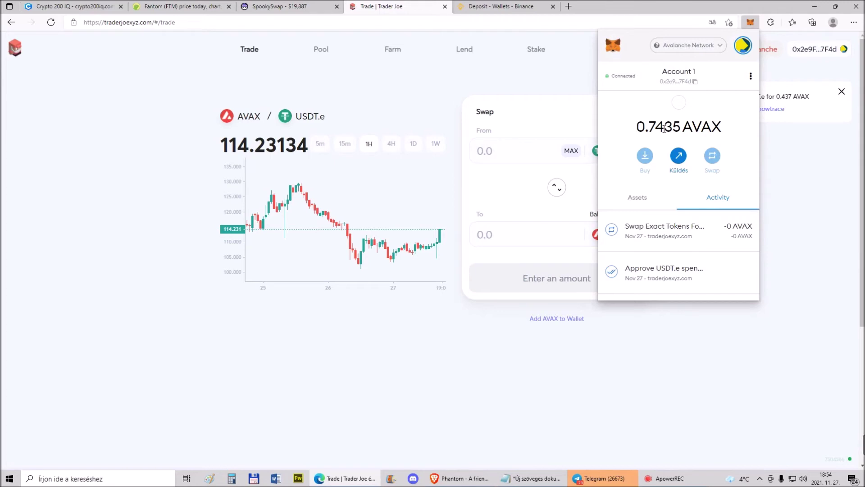
{"action": "left_click", "coordinate": [274, 7]}
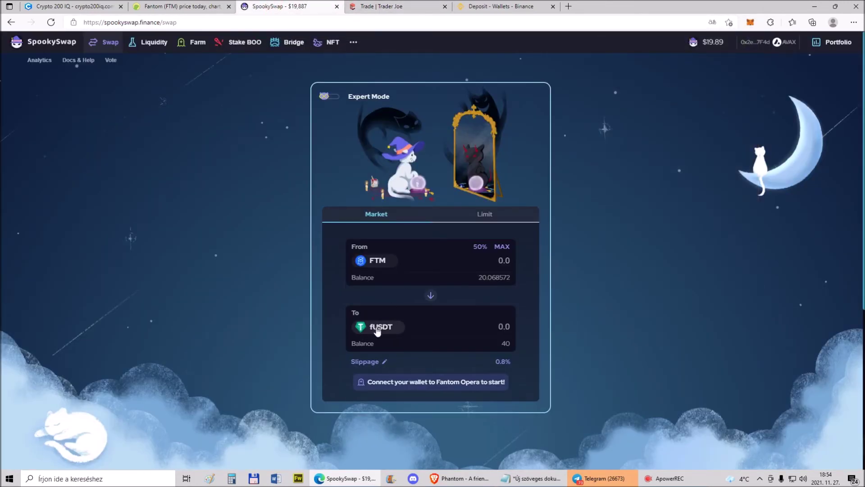
Reverse the swap to fUSDT→FTM with the full 40 fUSDT and switch MetaMask to Fantom Opera
{"action": "left_click", "coordinate": [431, 296]}
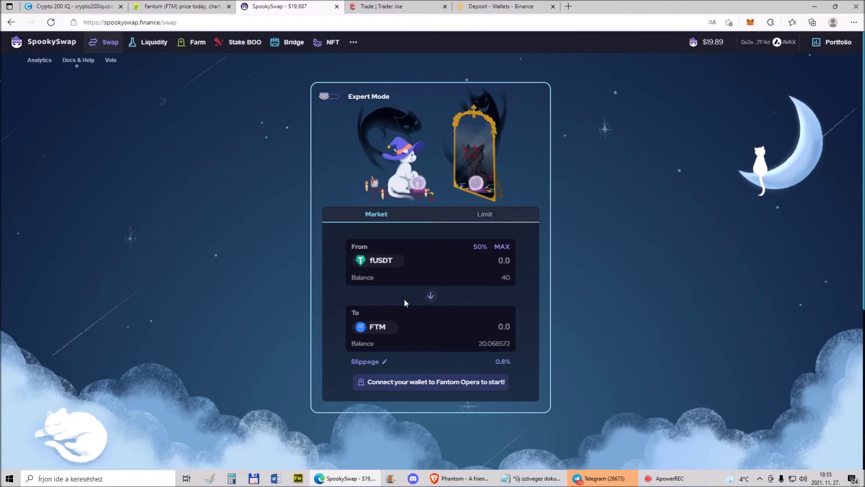
{"action": "left_click", "coordinate": [502, 247]}
{"action": "left_click", "coordinate": [752, 24]}
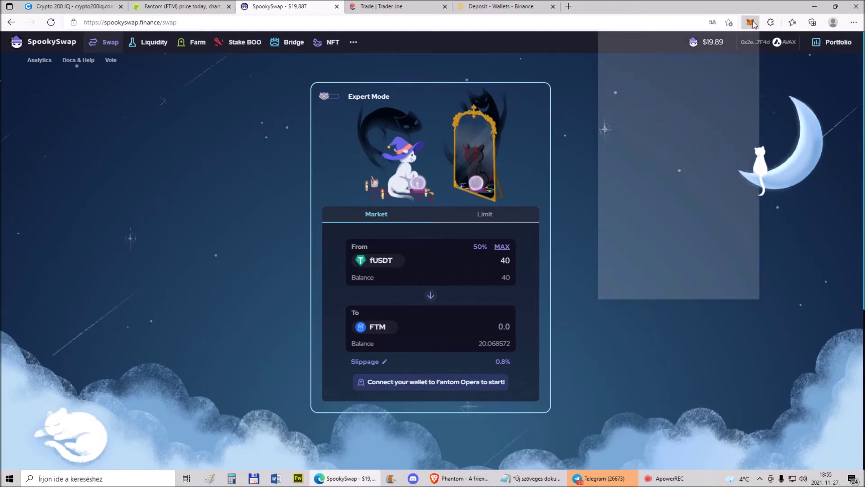
{"action": "left_click", "coordinate": [699, 47]}
{"action": "left_click", "coordinate": [671, 130]}
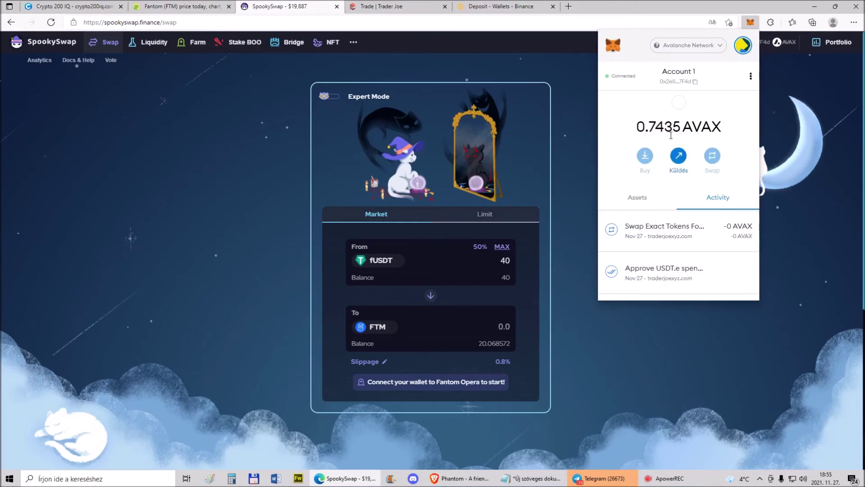
{"action": "left_click", "coordinate": [571, 178]}
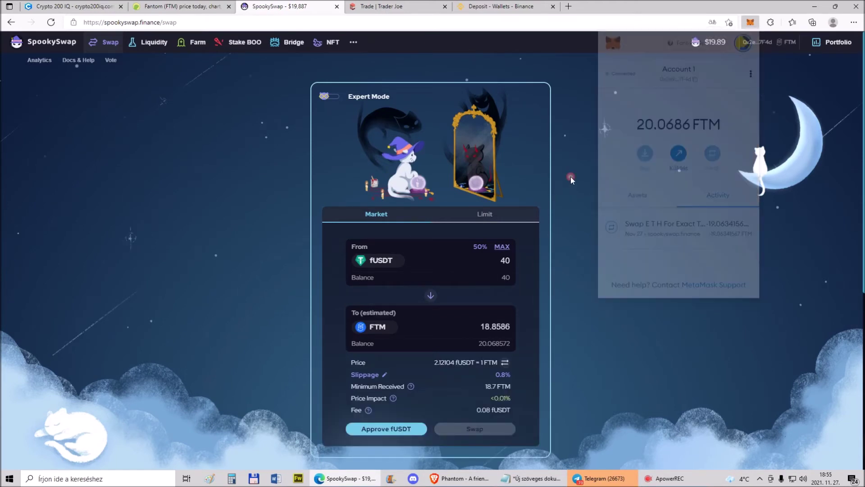
Approve fUSDT and confirm the swap of 40 fUSDT for about 18.86 FTM
{"action": "left_click", "coordinate": [388, 430]}
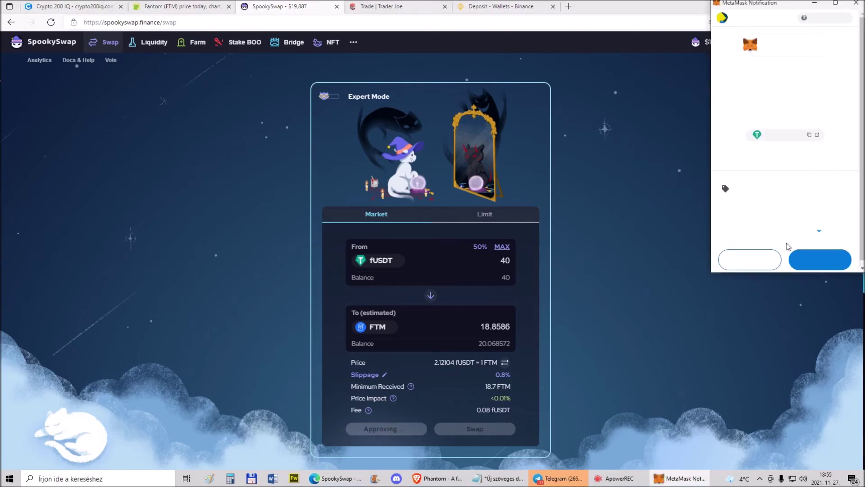
{"action": "left_click", "coordinate": [816, 268]}
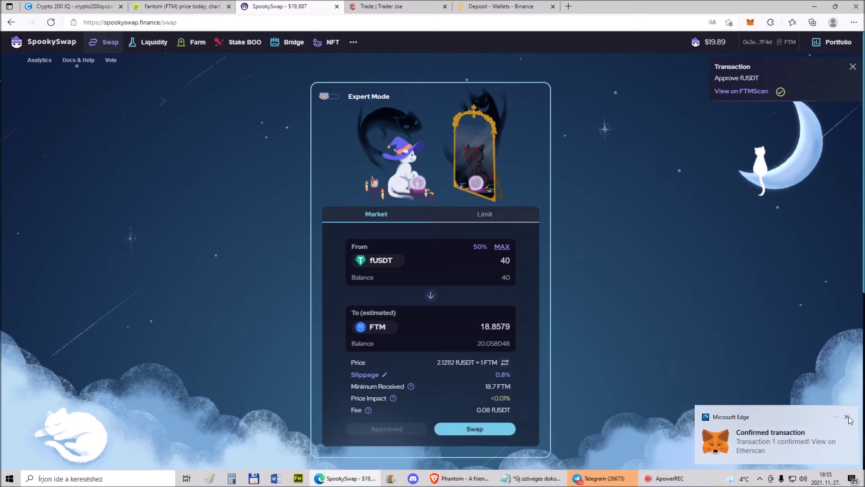
{"action": "left_click", "coordinate": [481, 430]}
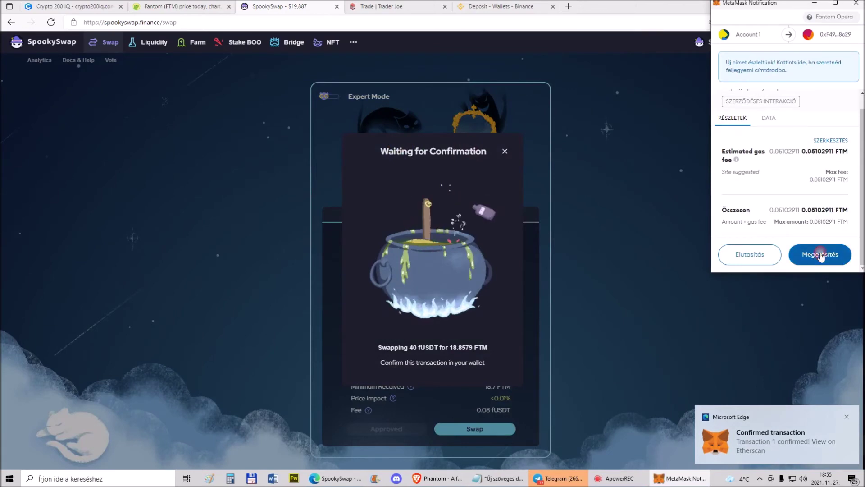
{"action": "left_click", "coordinate": [820, 267]}
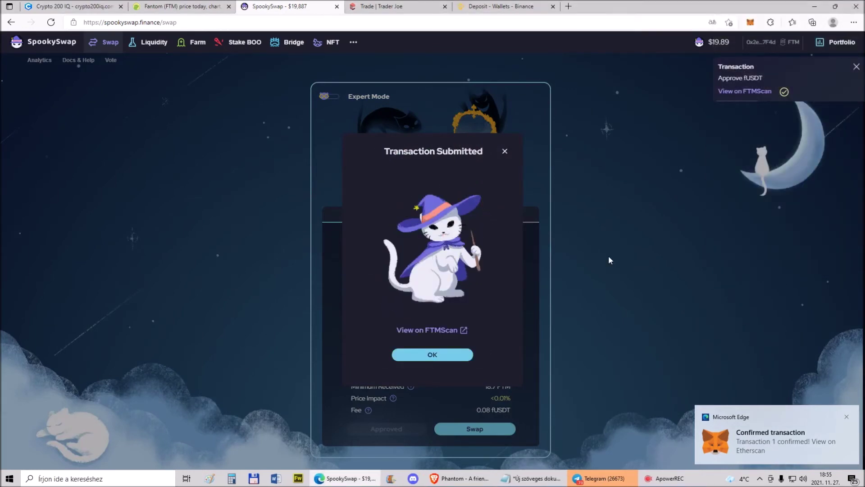
{"action": "left_click", "coordinate": [449, 355]}
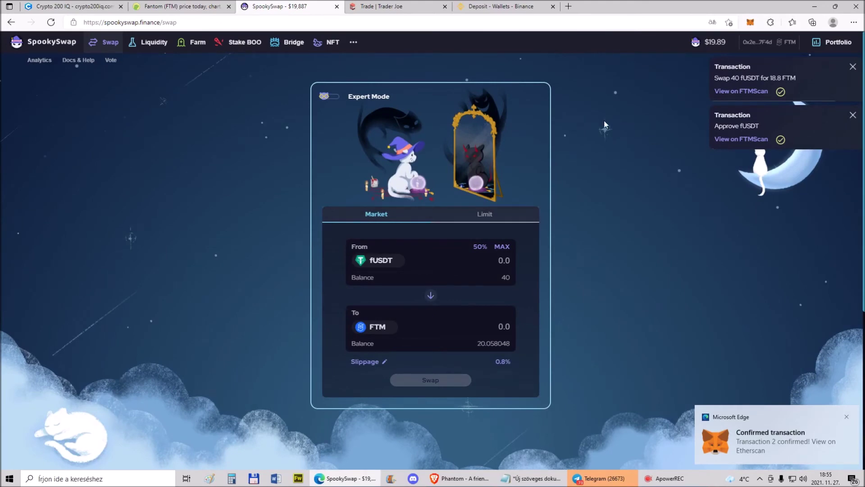
{"action": "left_click", "coordinate": [479, 7]}
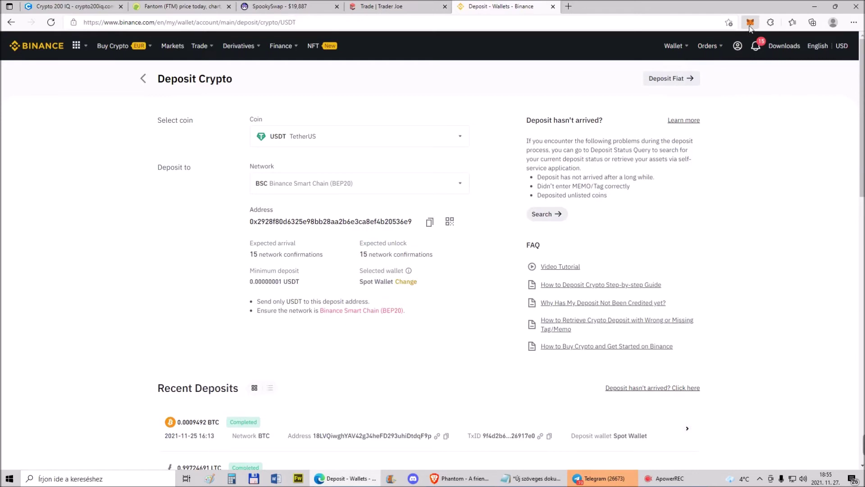
Select FTM as the deposit coin and FTM Fantom as the network to reveal the deposit address
{"action": "left_click", "coordinate": [459, 136]}
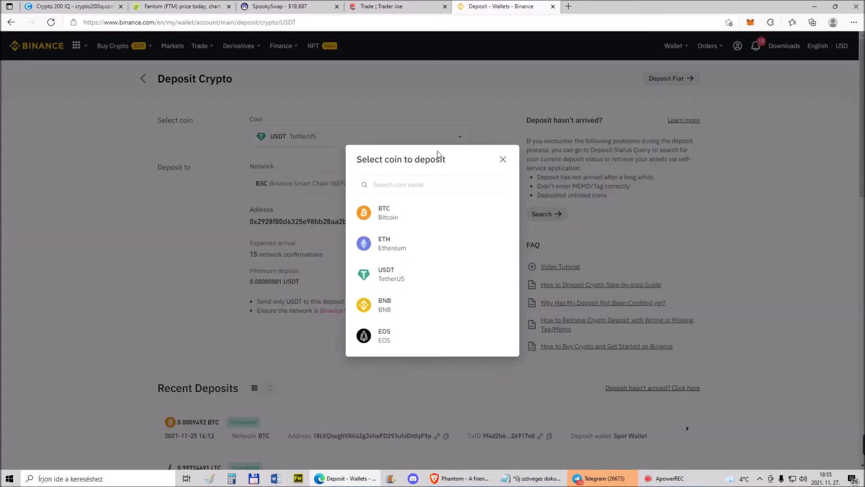
{"action": "type", "text": "ftm"}
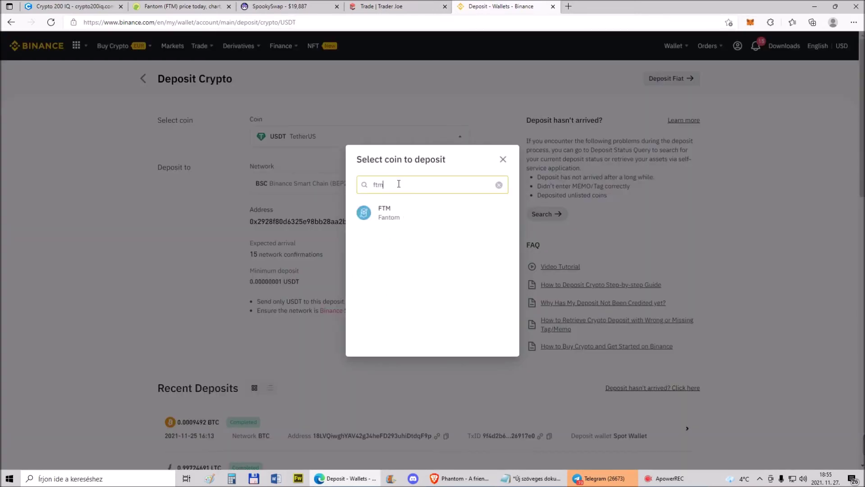
{"action": "left_click", "coordinate": [385, 219]}
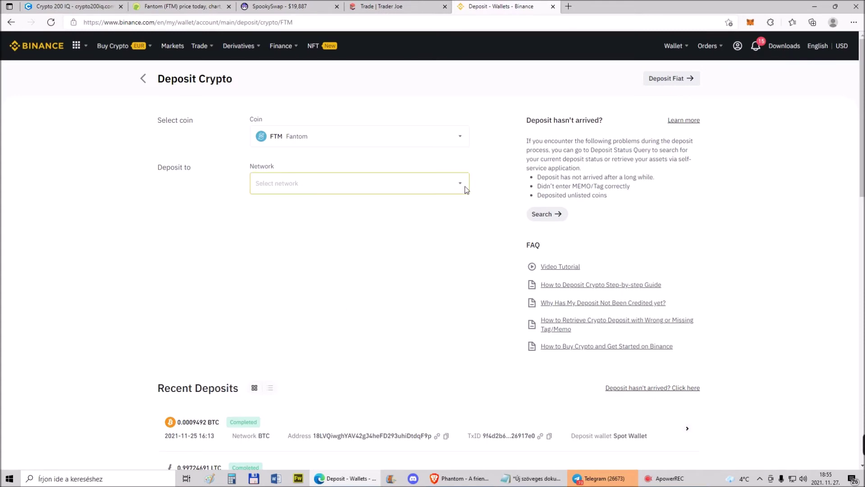
{"action": "left_click", "coordinate": [463, 185]}
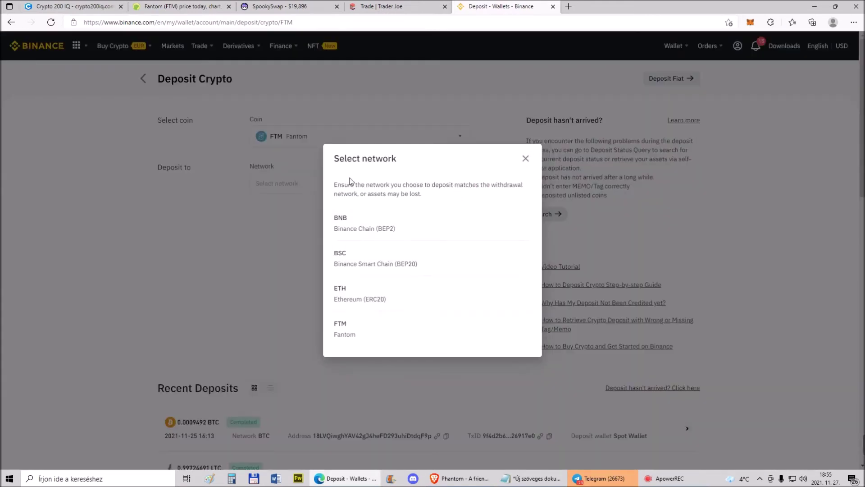
{"action": "left_click", "coordinate": [350, 336]}
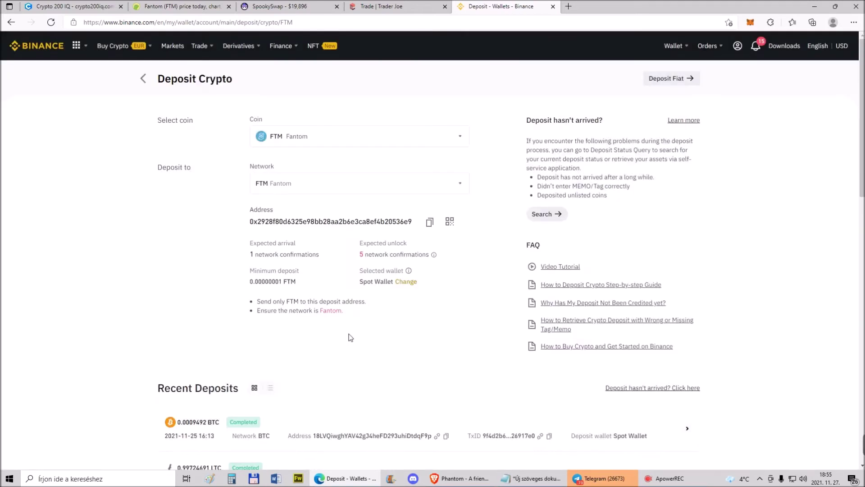
{"action": "left_click", "coordinate": [750, 23]}
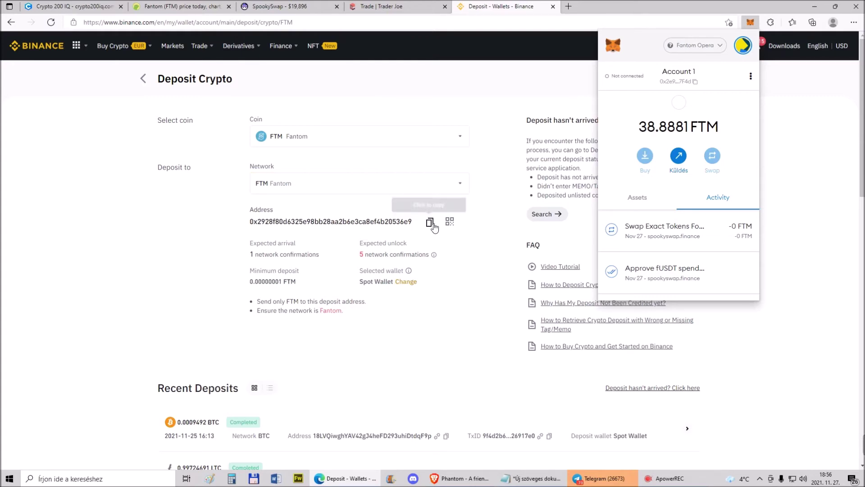
Copy the Binance FTM deposit address and paste it as the recipient of an FTM send
{"action": "left_click", "coordinate": [430, 227]}
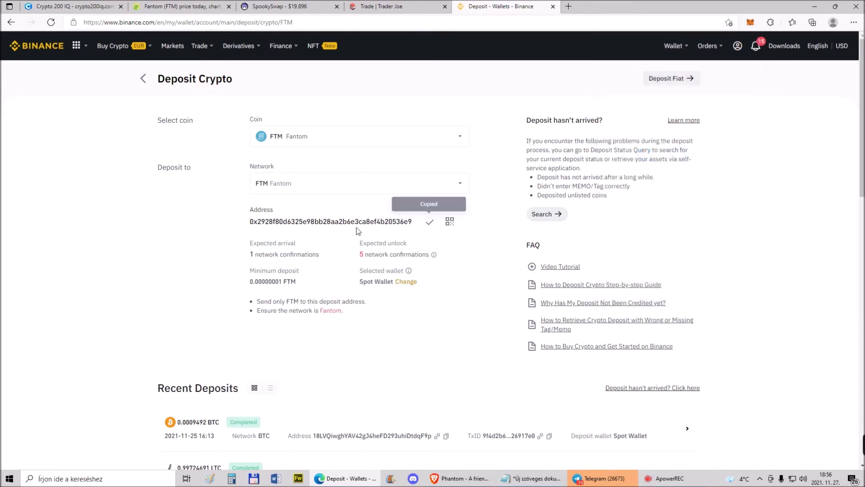
{"action": "left_click", "coordinate": [748, 23]}
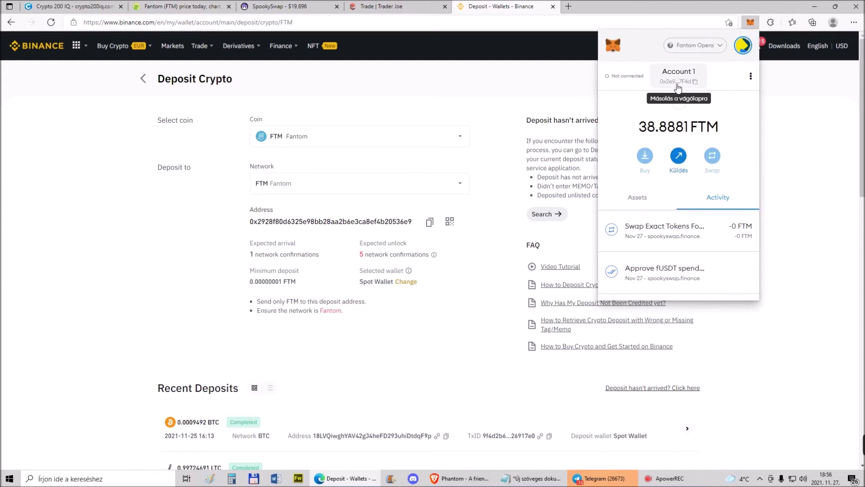
{"action": "left_click", "coordinate": [639, 199]}
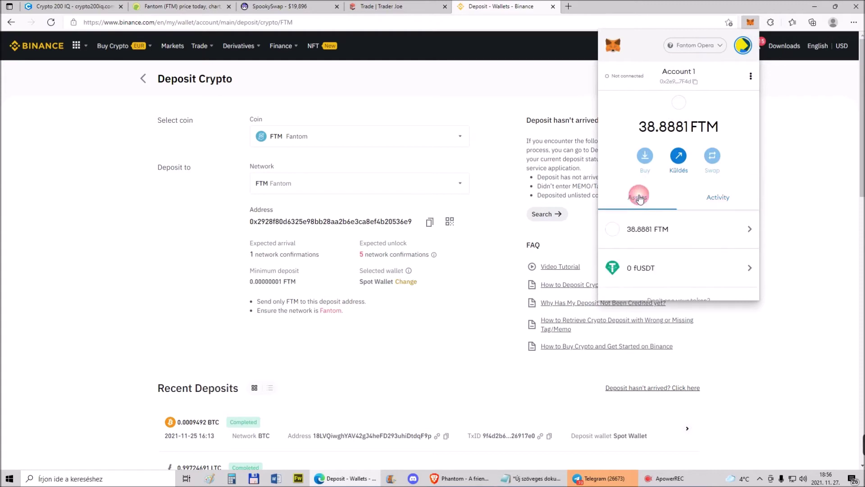
{"action": "left_click", "coordinate": [656, 227]}
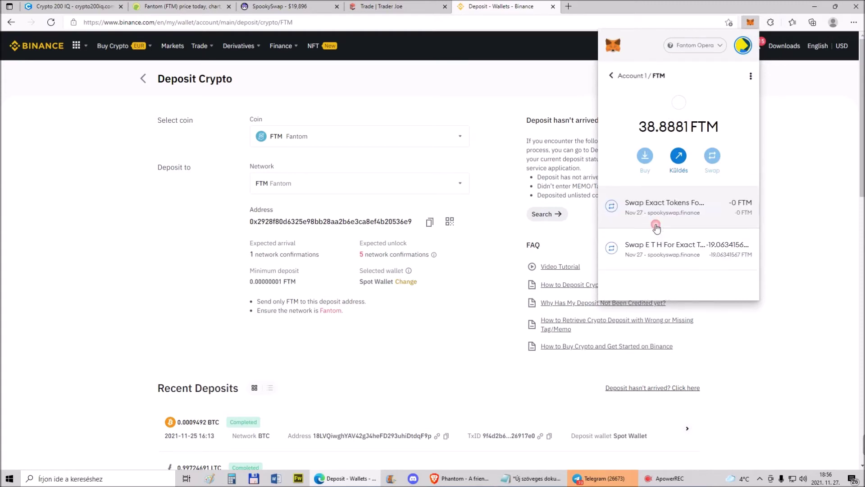
{"action": "left_click", "coordinate": [678, 155]}
{"action": "right_click", "coordinate": [638, 96]}
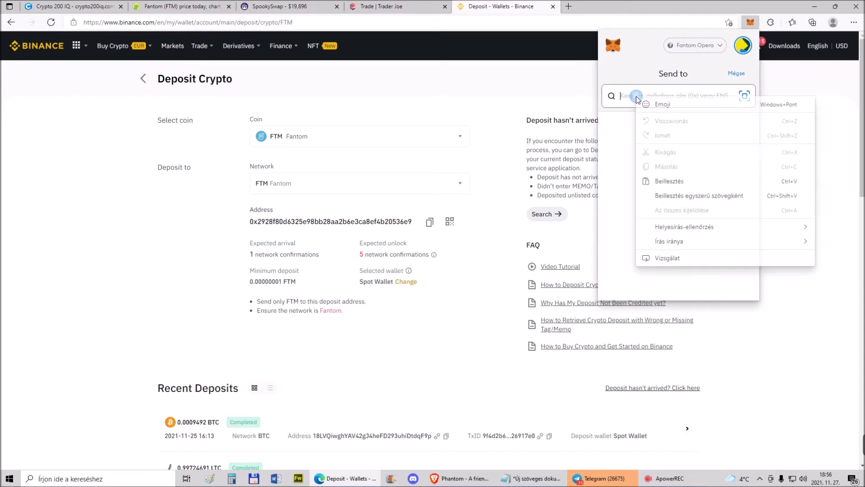
{"action": "left_click", "coordinate": [664, 180]}
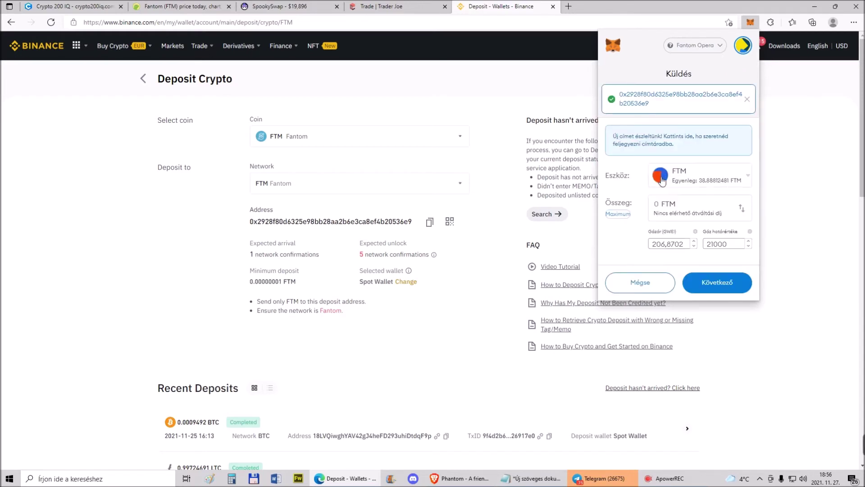
Set the send amount to 37 FTM and confirm the transaction
{"action": "left_click", "coordinate": [618, 214]}
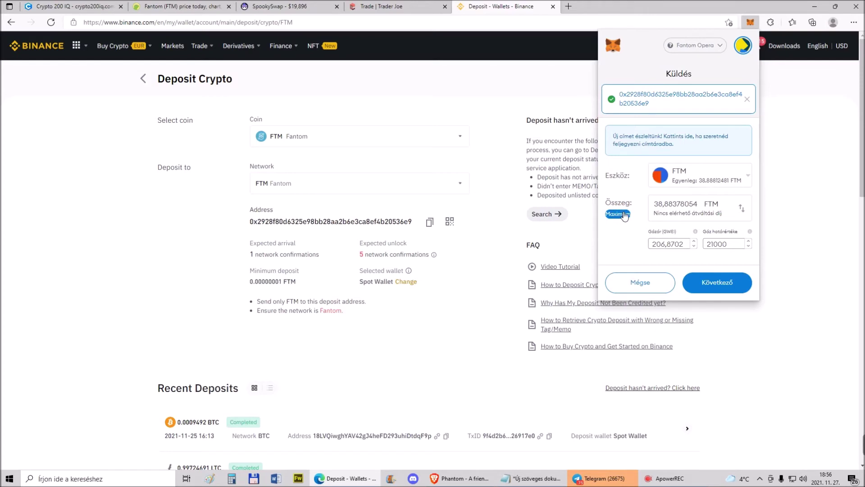
{"action": "left_click_drag", "start_coordinate": [697, 204], "coordinate": [658, 203]}
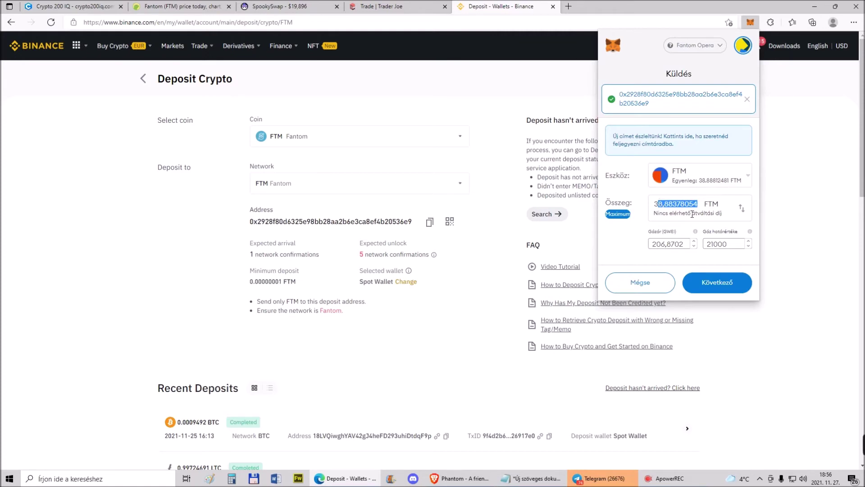
{"action": "type", "text": "7"}
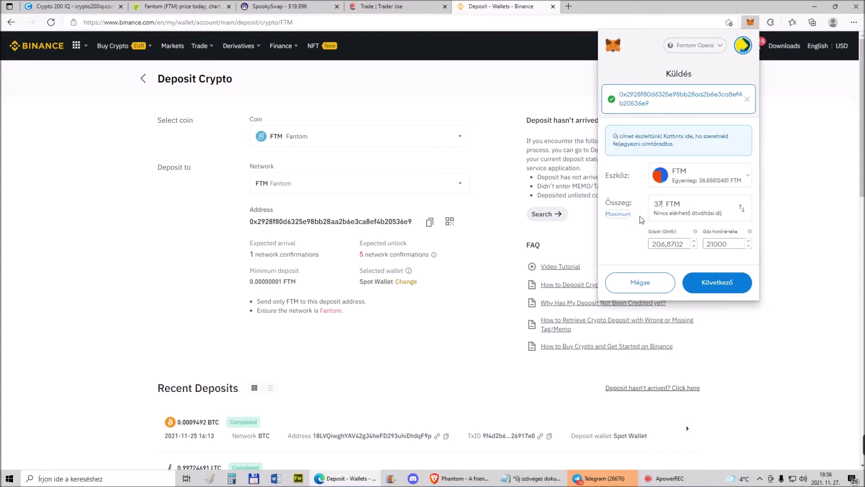
{"action": "left_click", "coordinate": [717, 284]}
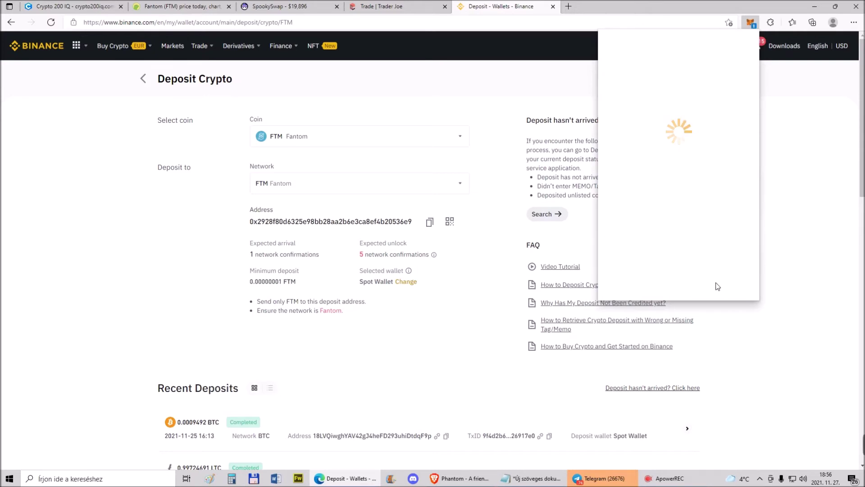
{"action": "left_click", "coordinate": [717, 284]}
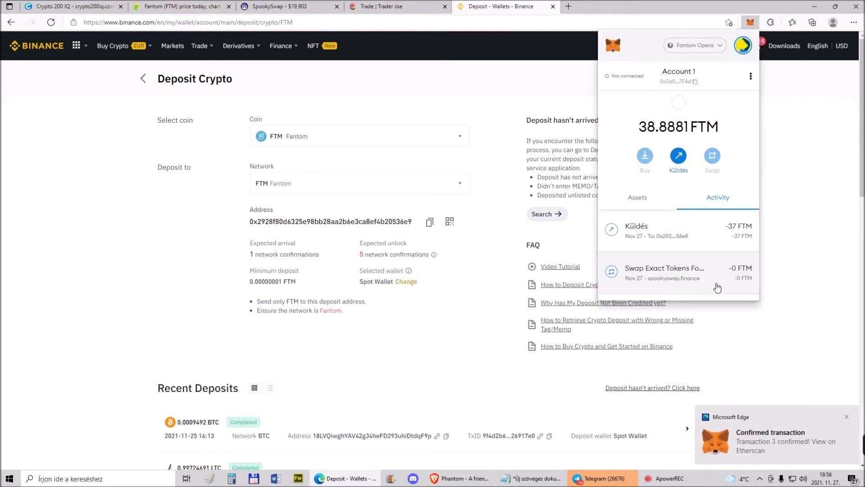
Close MetaMask, view Binance's Fiat and Spot balances, then go to the Crypto 200 IQ Wallets page
{"action": "left_click", "coordinate": [497, 6]}
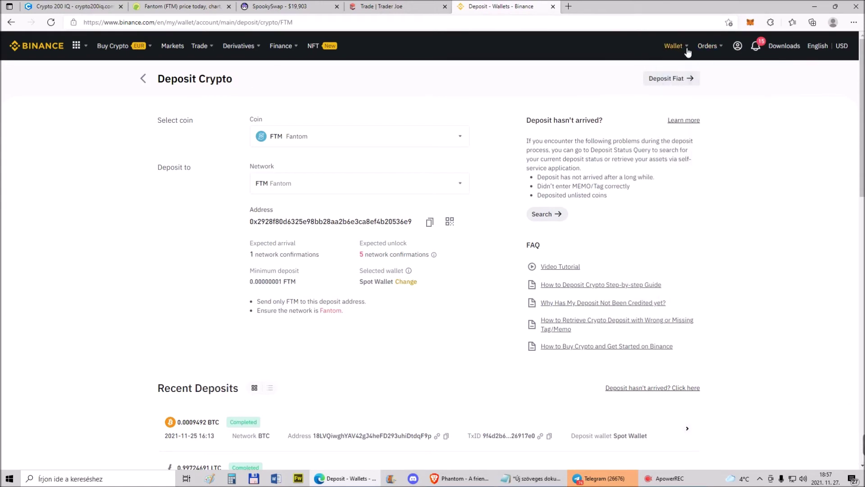
{"action": "mouse_move", "coordinate": [679, 46]}
{"action": "left_click", "coordinate": [688, 92]}
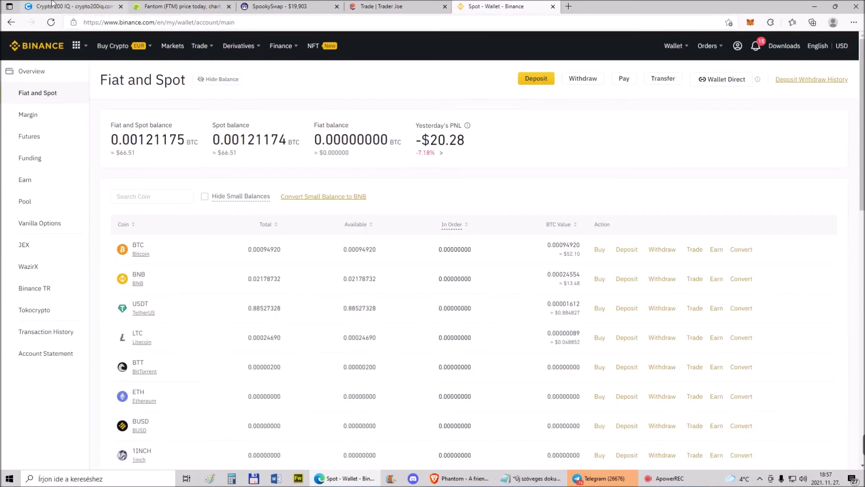
{"action": "left_click", "coordinate": [67, 5]}
{"action": "scroll", "coordinate": [136, 224], "scroll_direction": "up", "scroll_amount": 1}
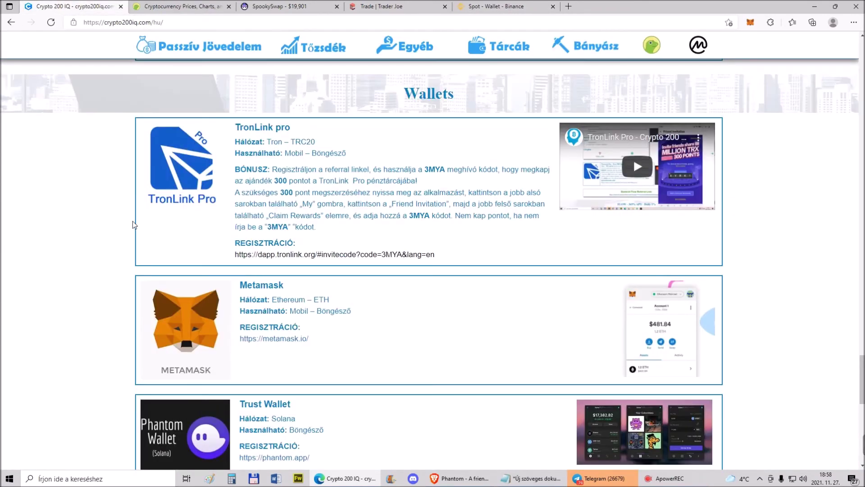
Scroll the Crypto 200 IQ Wallets page, then switch to the CoinGecko price list
{"action": "scroll", "coordinate": [133, 221], "scroll_direction": "down", "scroll_amount": 3}
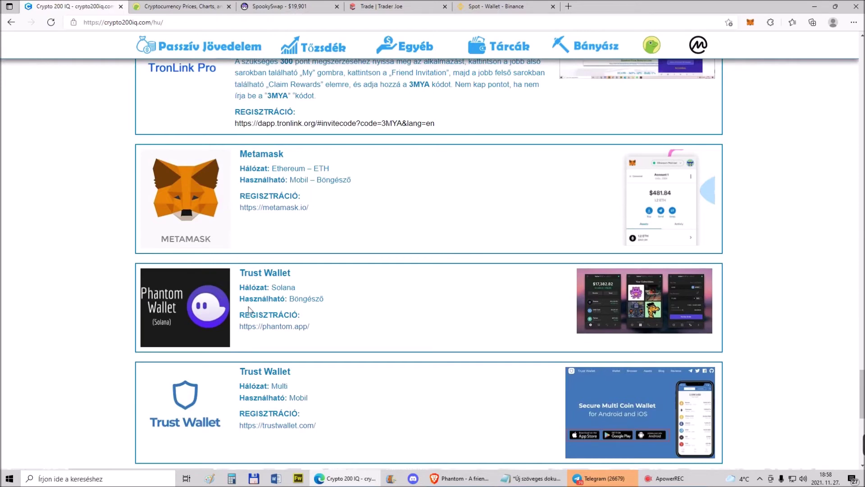
{"action": "scroll", "coordinate": [202, 302], "scroll_direction": "up", "scroll_amount": 6}
{"action": "scroll", "coordinate": [116, 293], "scroll_direction": "down", "scroll_amount": 2}
{"action": "scroll", "coordinate": [115, 292], "scroll_direction": "up", "scroll_amount": 1}
{"action": "scroll", "coordinate": [115, 292], "scroll_direction": "down", "scroll_amount": 2}
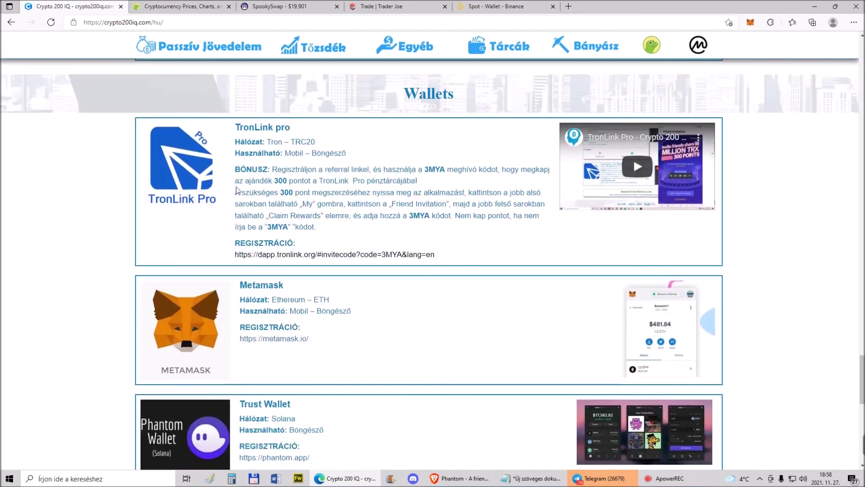
{"action": "left_click", "coordinate": [176, 4]}
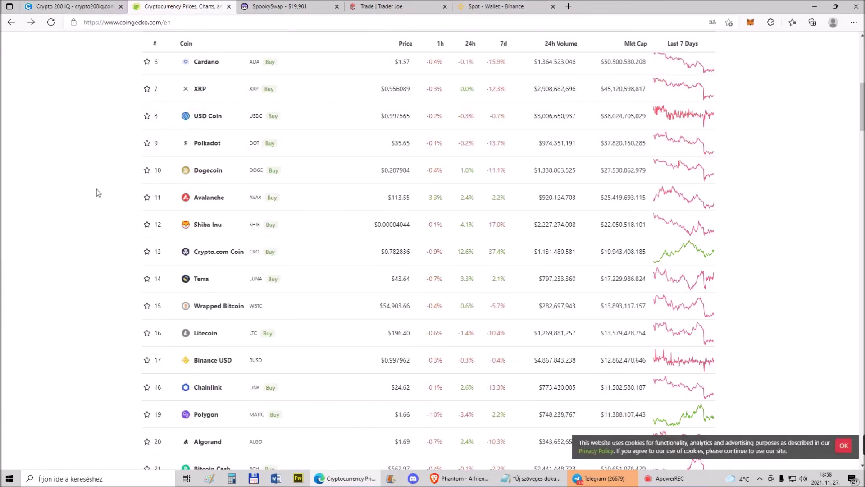
Compare both tabs, then open the TronLink pro REGISZTRÁCIÓ link on the Wallets page
{"action": "scroll", "coordinate": [97, 205], "scroll_direction": "up", "scroll_amount": 8}
{"action": "scroll", "coordinate": [97, 205], "scroll_direction": "down", "scroll_amount": 5}
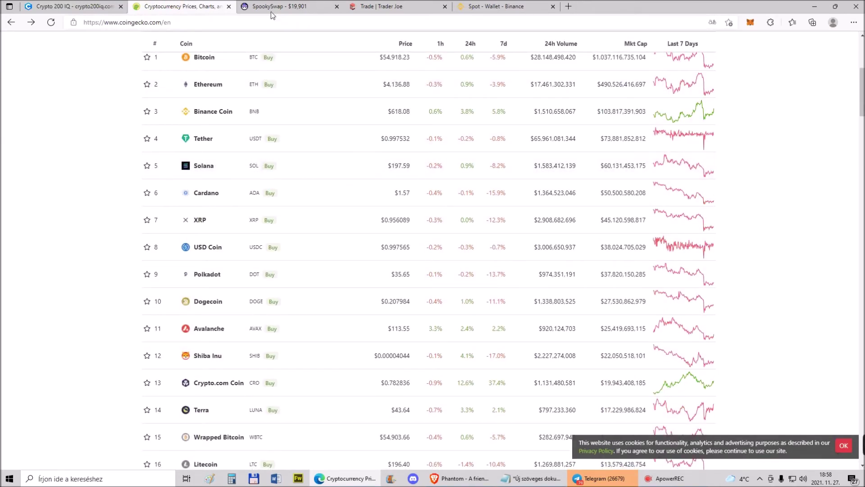
{"action": "key", "text": "ctrl+shift+Tab"}
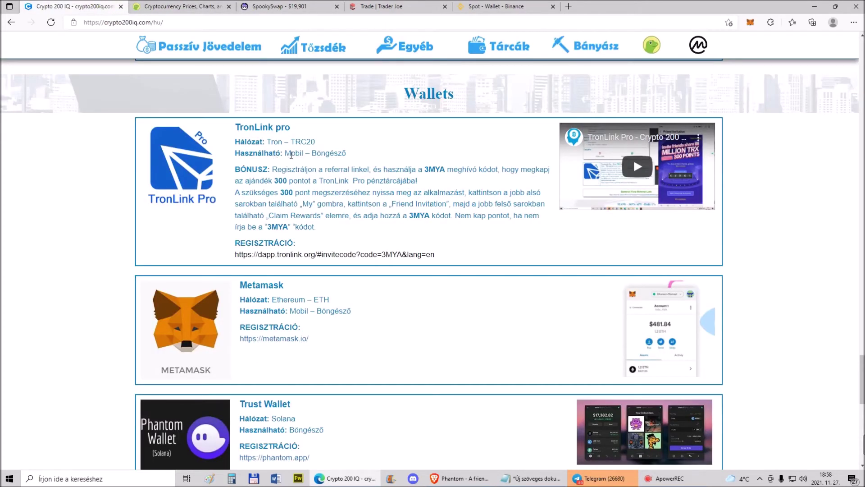
{"action": "left_click", "coordinate": [182, 9]}
{"action": "scroll", "coordinate": [130, 245], "scroll_direction": "down", "scroll_amount": 10}
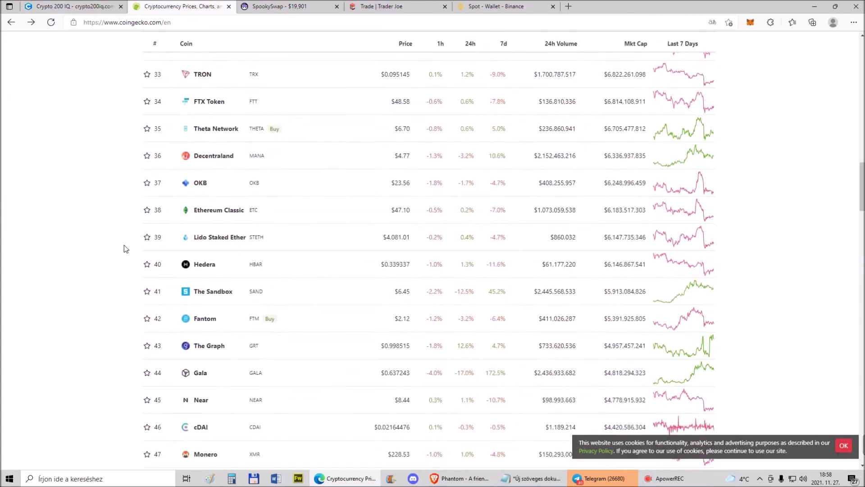
{"action": "scroll", "coordinate": [125, 247], "scroll_direction": "up", "scroll_amount": 7}
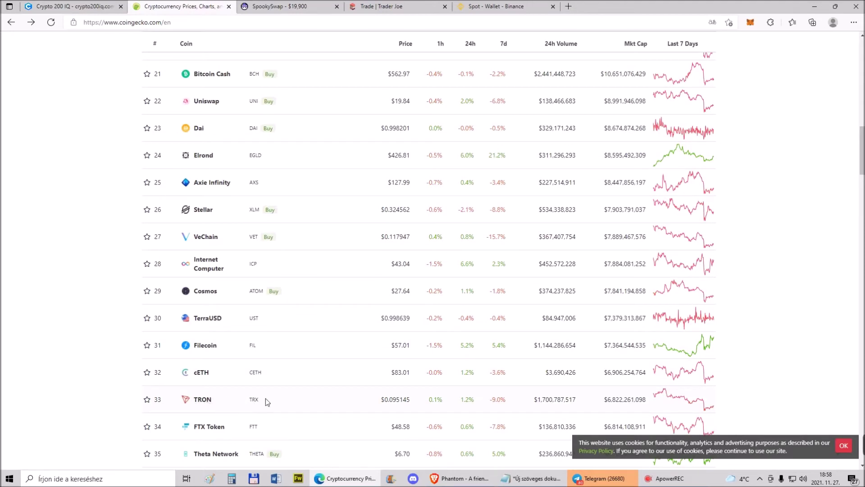
{"action": "left_click", "coordinate": [79, 4]}
{"action": "left_click", "coordinate": [271, 255]}
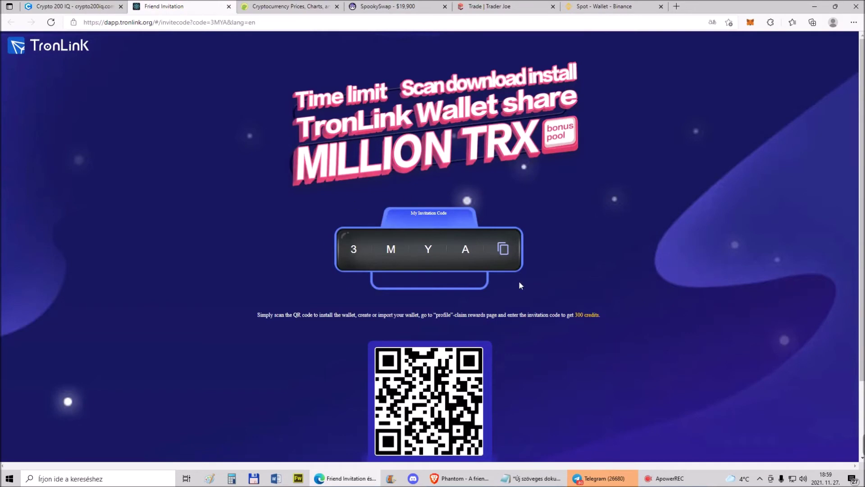
Go to tronlink.org and open its Browser Extension listing in the Chrome Web Store
{"action": "scroll", "coordinate": [508, 294], "scroll_direction": "down", "scroll_amount": 2}
{"action": "scroll", "coordinate": [507, 293], "scroll_direction": "up", "scroll_amount": 2}
{"action": "scroll", "coordinate": [501, 291], "scroll_direction": "down", "scroll_amount": 2}
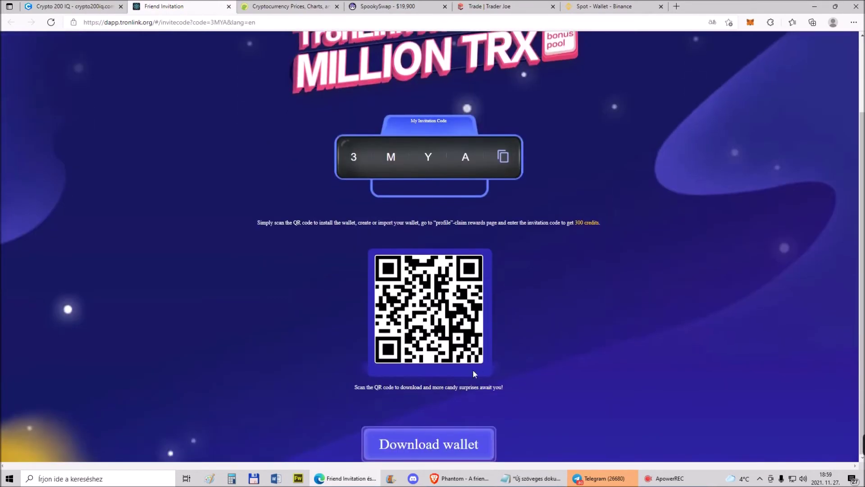
{"action": "left_click", "coordinate": [441, 447]}
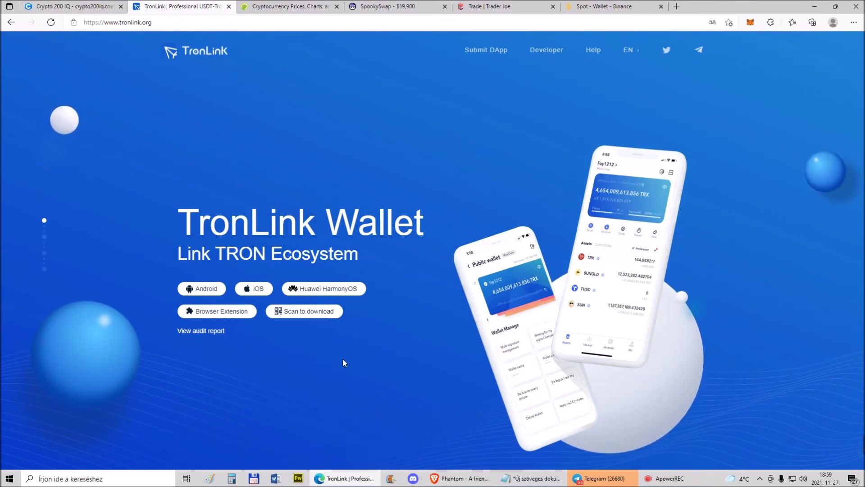
{"action": "mouse_move", "coordinate": [262, 288]}
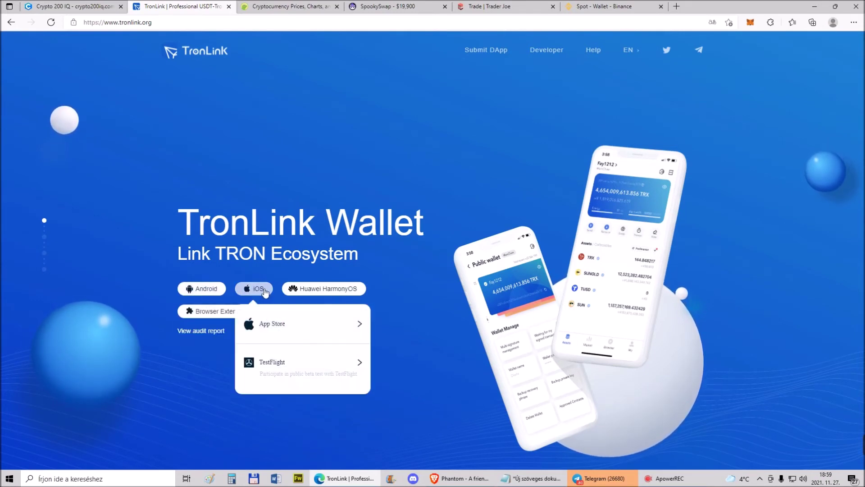
{"action": "mouse_move", "coordinate": [346, 287]}
{"action": "mouse_move", "coordinate": [208, 313]}
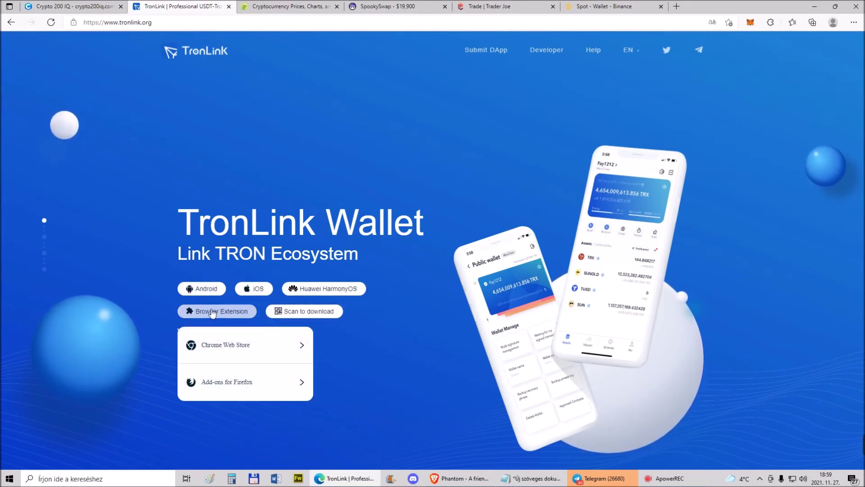
{"action": "left_click", "coordinate": [230, 348]}
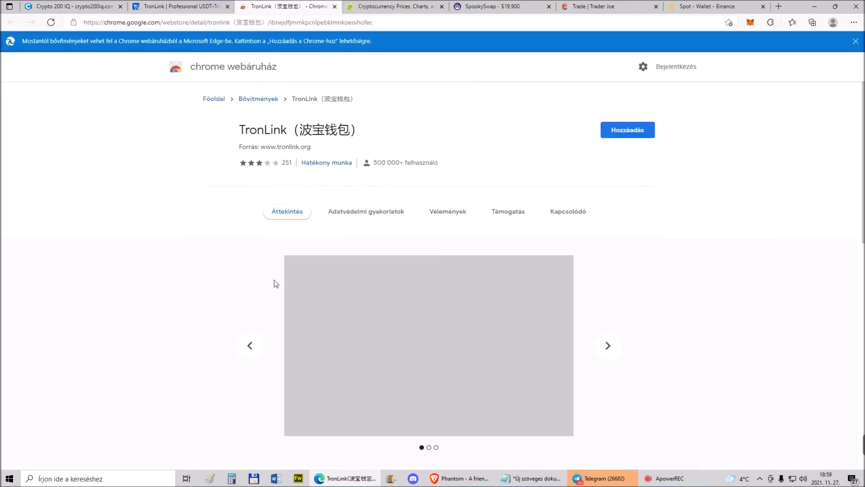
Install TronLink from the Chrome Web Store, dismiss the sync sign-in prompt, and launch the extension
{"action": "left_click", "coordinate": [611, 135]}
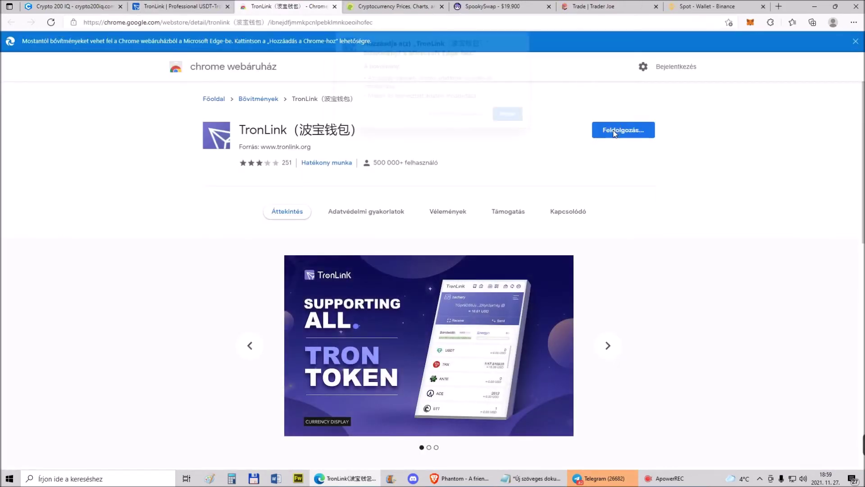
{"action": "left_click", "coordinate": [479, 122]}
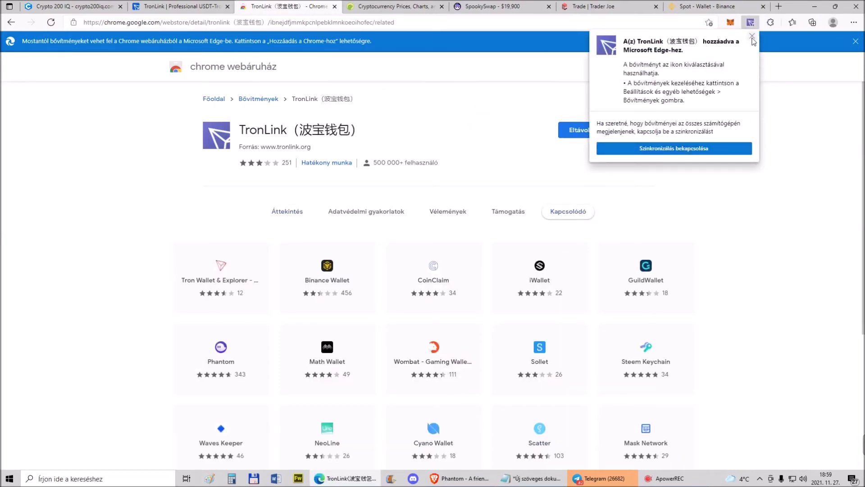
{"action": "left_click", "coordinate": [686, 149]}
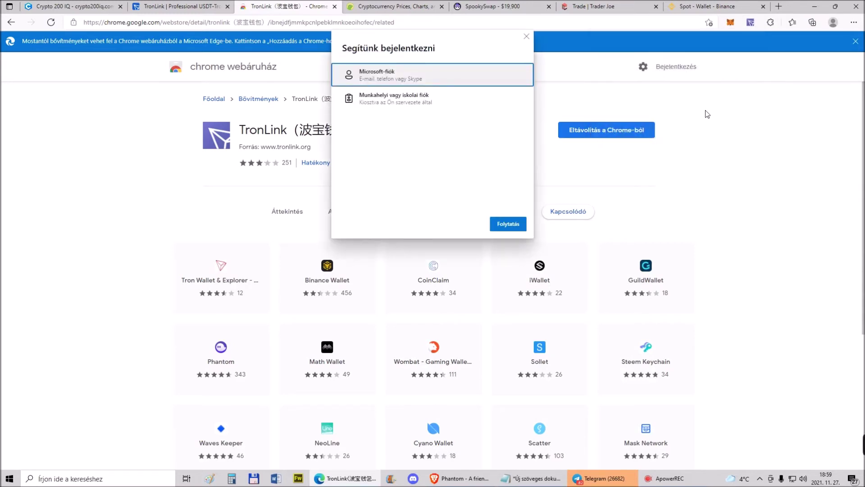
{"action": "left_click", "coordinate": [526, 36]}
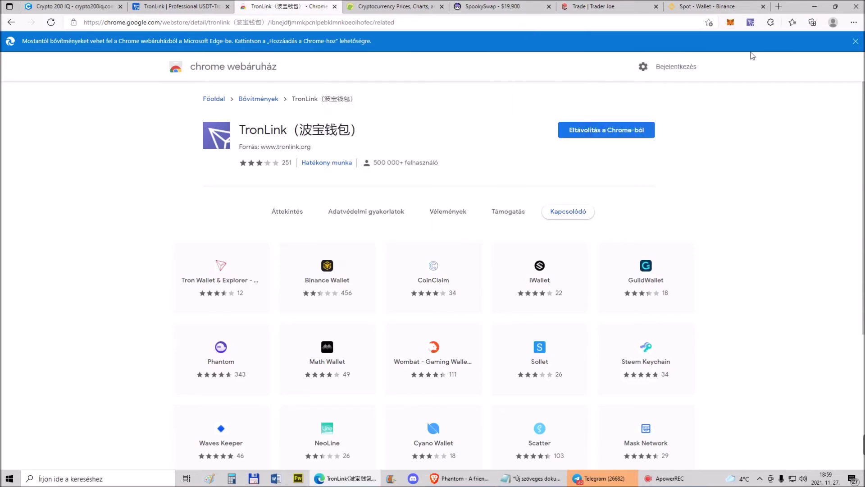
{"action": "left_click", "coordinate": [750, 23]}
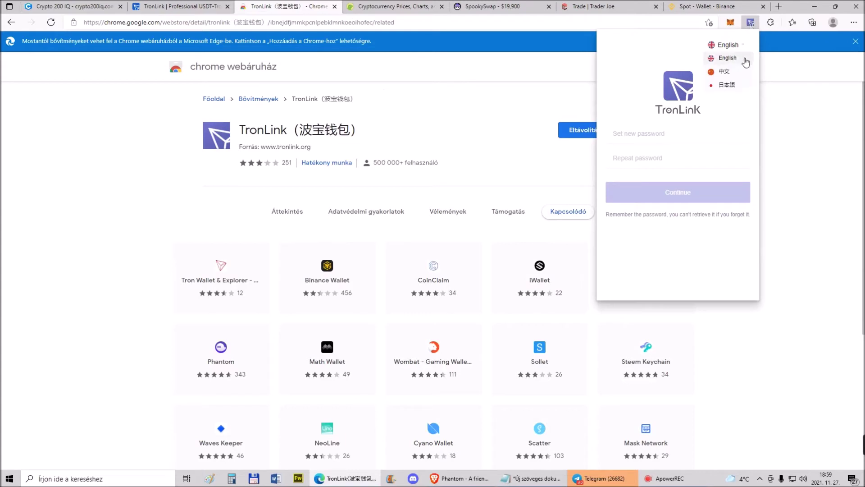
Set the TronLink wallet password, entering it twice, and confirm
{"action": "left_click", "coordinate": [665, 136]}
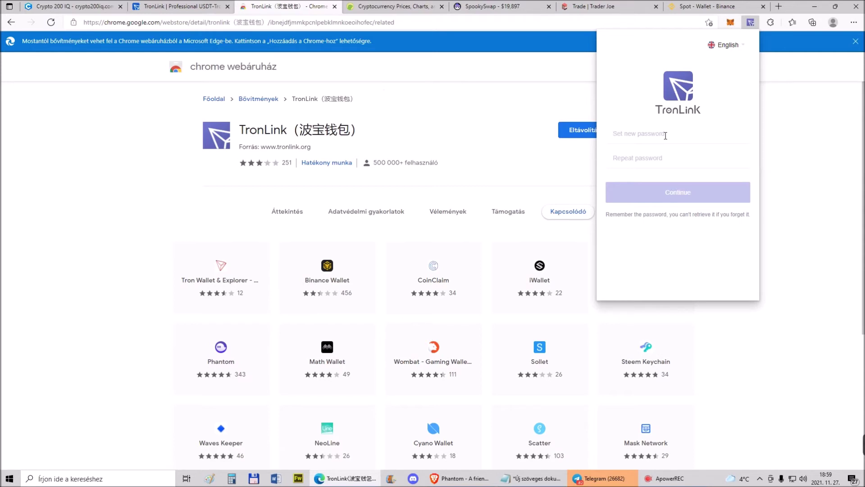
{"action": "left_click", "coordinate": [666, 135]}
{"action": "type", "text": "••••••••••"}
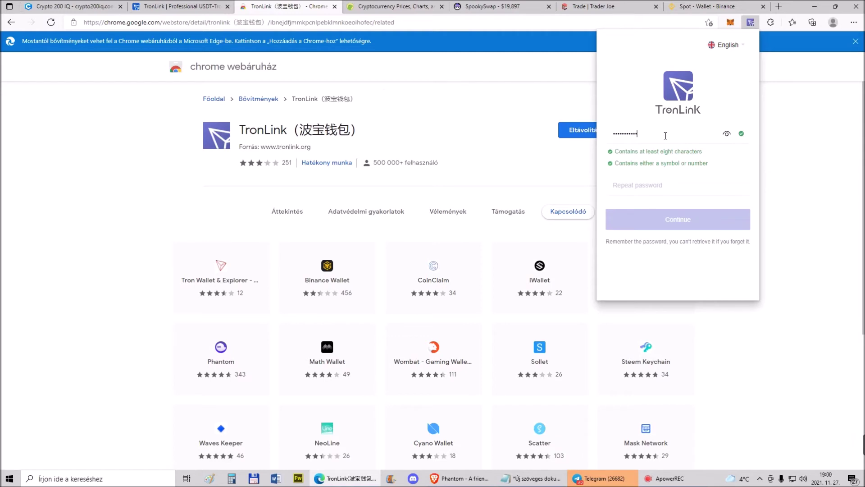
{"action": "left_click", "coordinate": [679, 185]}
{"action": "key", "text": "ctrl+v"}
{"action": "left_click", "coordinate": [679, 220]}
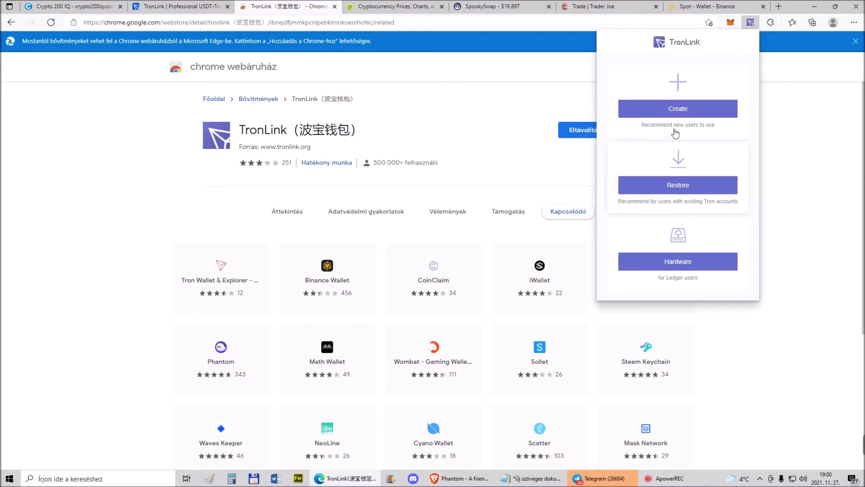
Choose to create a new wallet and name the account '12'
{"action": "left_click", "coordinate": [673, 111]}
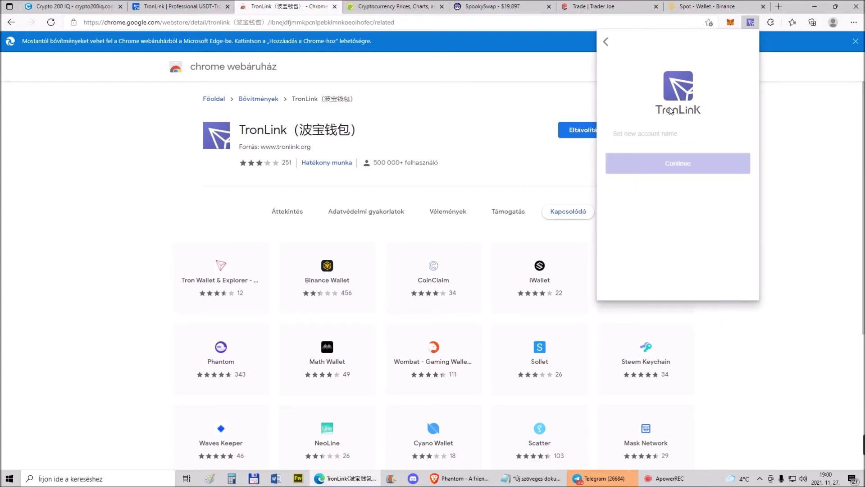
{"action": "left_click", "coordinate": [649, 137]}
{"action": "type", "text": "12"}
{"action": "left_click", "coordinate": [668, 190]}
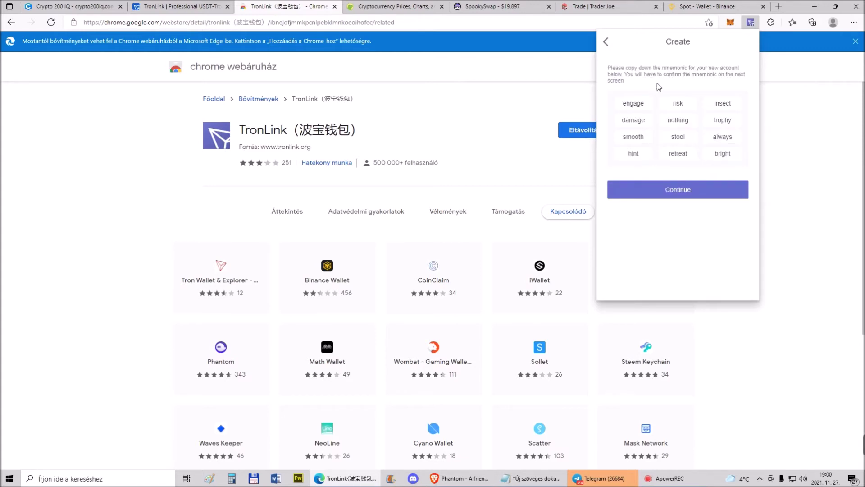
Copy the twelve recovery words and paste them into the Notepad text note
{"action": "triple_click", "coordinate": [635, 108]}
{"action": "right_click", "coordinate": [638, 110]}
{"action": "left_click", "coordinate": [628, 111]}
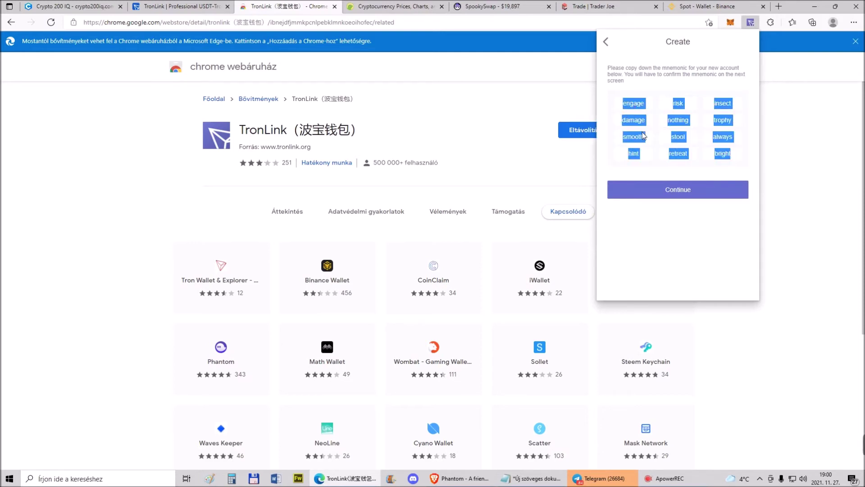
{"action": "left_click", "coordinate": [655, 153]}
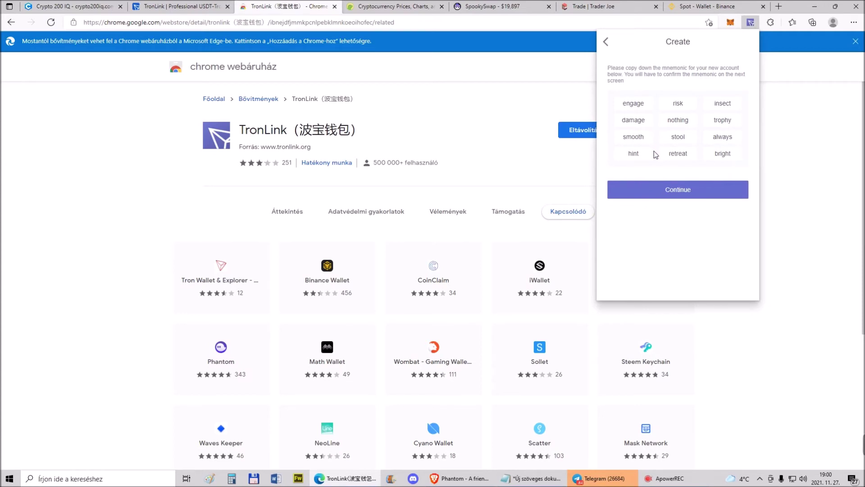
{"action": "left_click", "coordinate": [532, 478]}
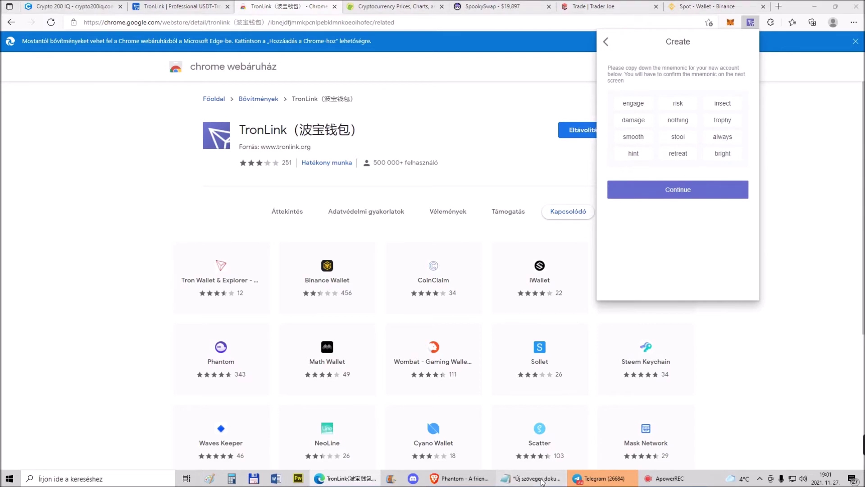
{"action": "key", "text": "Return"}
{"action": "key", "text": "Return"}
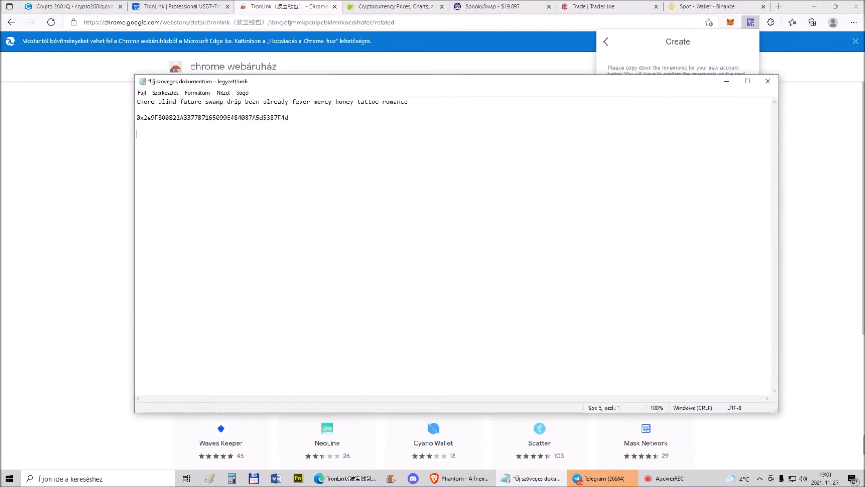
{"action": "key", "text": "ctrl+v"}
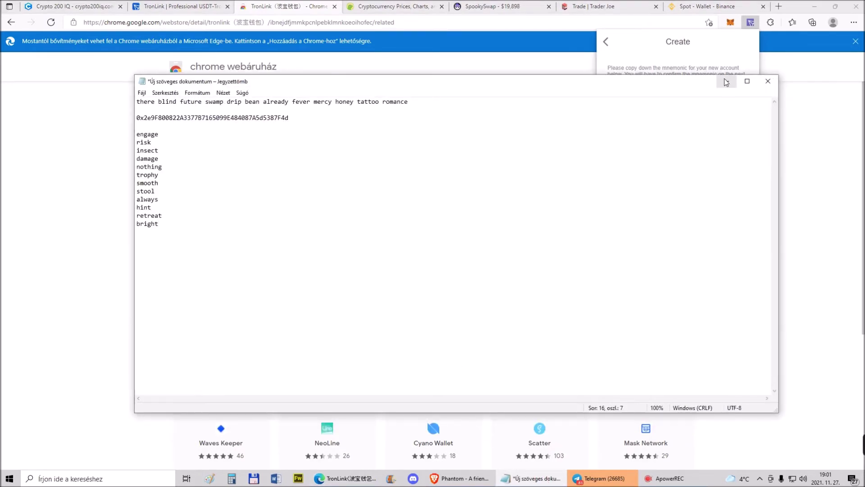
{"action": "left_click", "coordinate": [727, 81]}
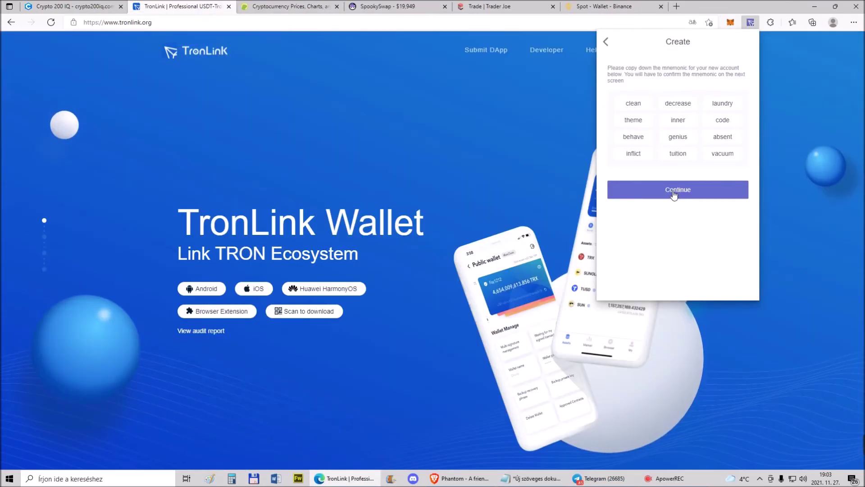
Confirm the recovery phrase by picking the words in order, creating the TRON wallet
{"action": "left_click", "coordinate": [677, 192]}
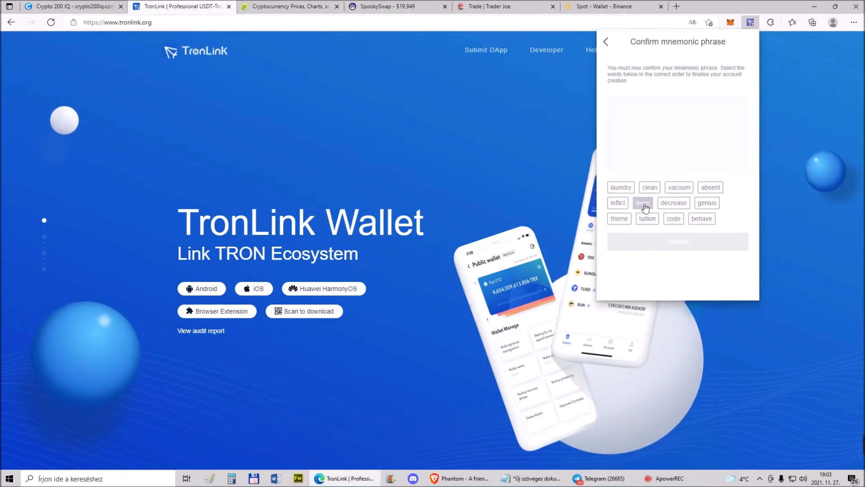
{"action": "left_click", "coordinate": [654, 190]}
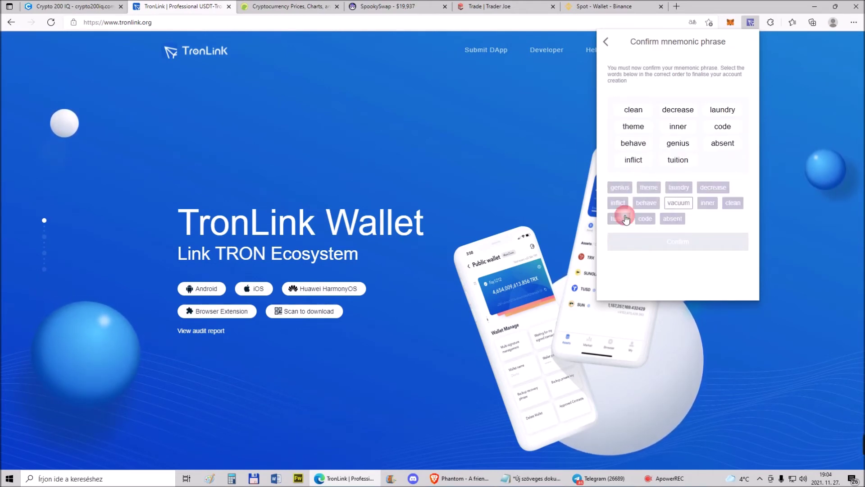
{"action": "left_click", "coordinate": [679, 202]}
{"action": "left_click", "coordinate": [697, 247]}
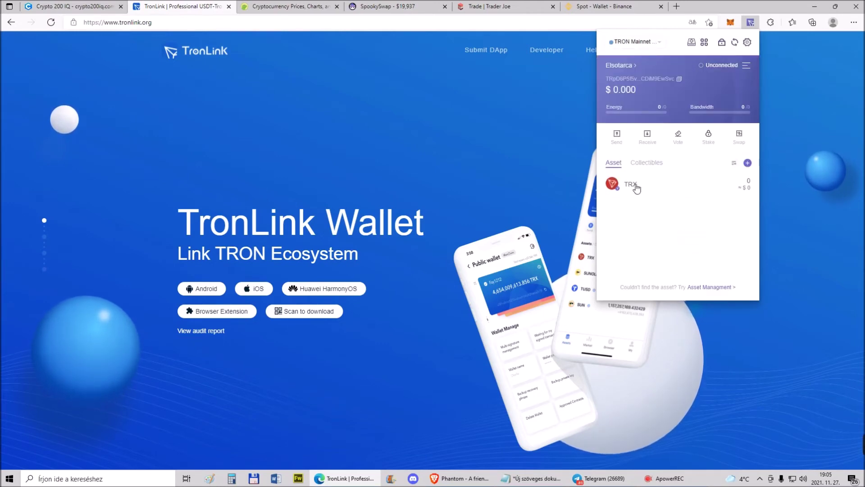
{"action": "left_click", "coordinate": [312, 5]}
Open CoinGecko's TRON (TRX) page and show the new TronLink wallet holding 0 TRX
{"action": "left_click", "coordinate": [199, 400]}
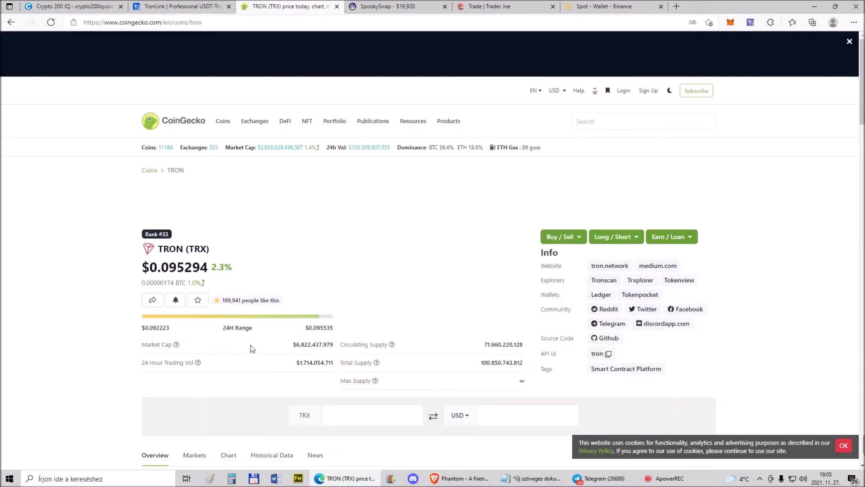
{"action": "scroll", "coordinate": [250, 347], "scroll_direction": "down", "scroll_amount": 3}
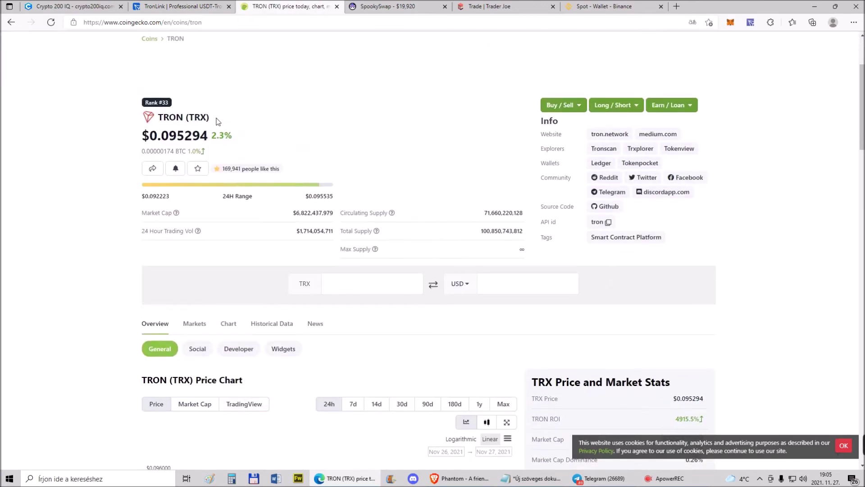
{"action": "left_click", "coordinate": [750, 22]}
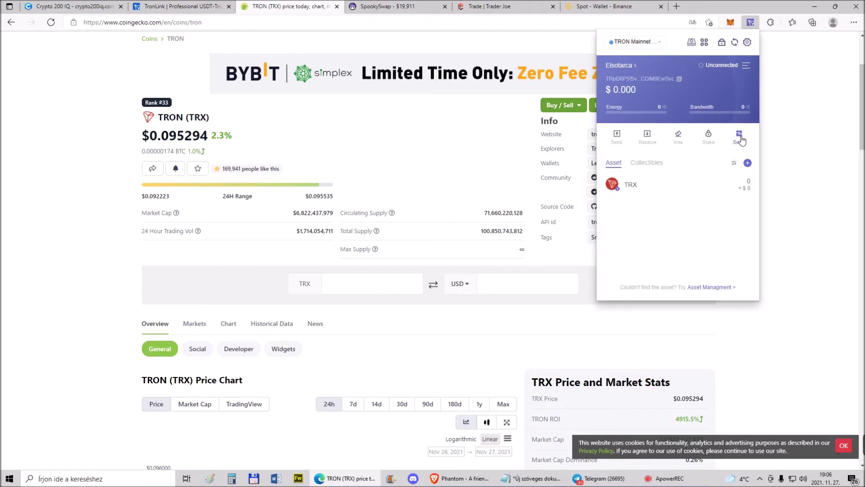
Pair TRX with NFT as the receiving token in SunSwap's swap form, dismissing the translate prompt
{"action": "left_click", "coordinate": [741, 141]}
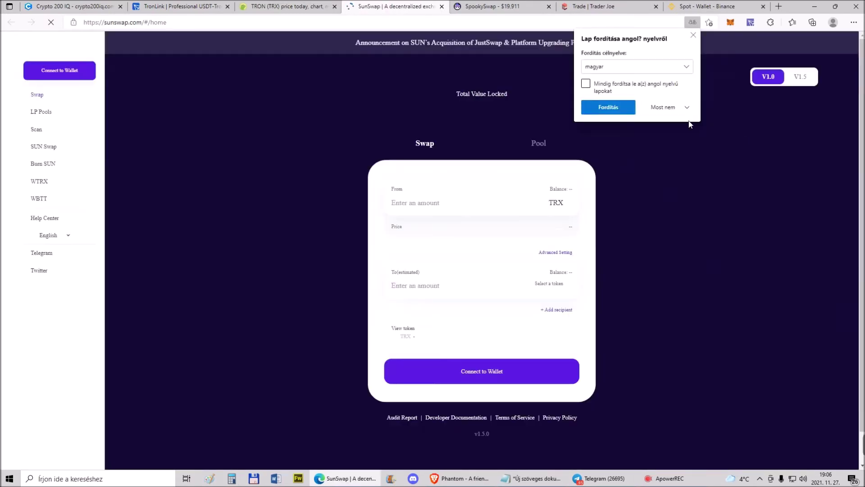
{"action": "left_click", "coordinate": [694, 35]}
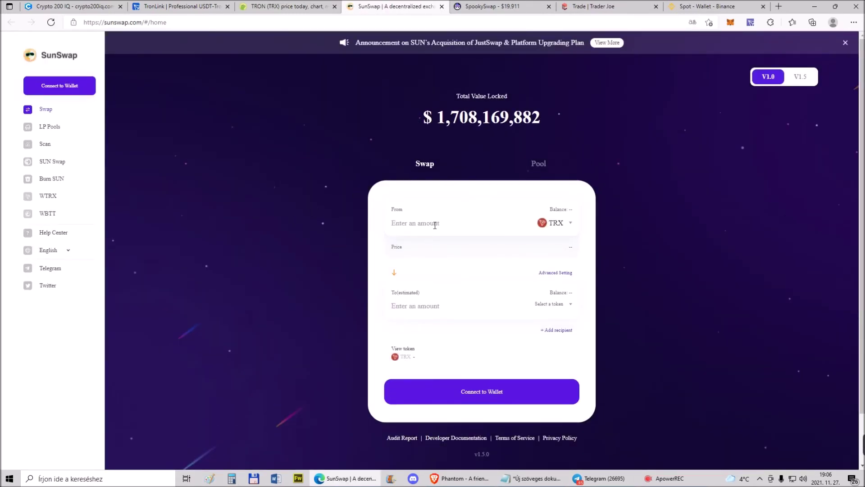
{"action": "left_click", "coordinate": [556, 306]}
{"action": "left_click", "coordinate": [422, 247]}
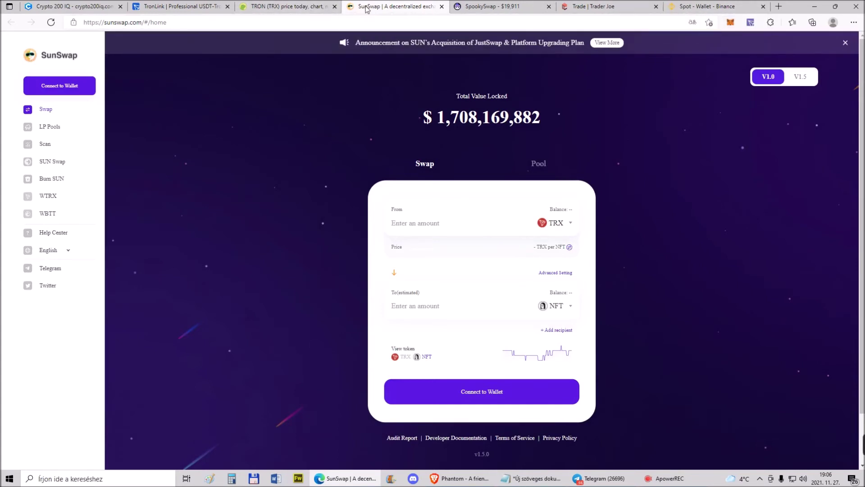
Add USDT from TronLink's All Assets list so it appears beside TRX on the wallet home
{"action": "left_click", "coordinate": [750, 22]}
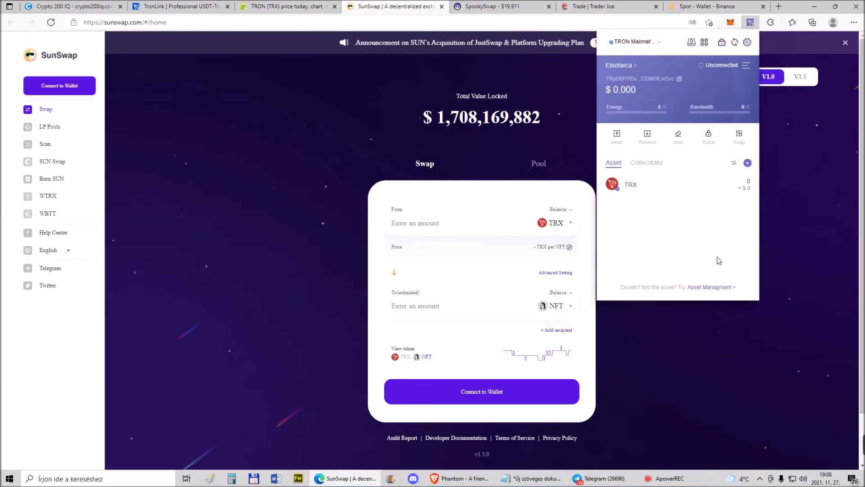
{"action": "left_click", "coordinate": [748, 163]}
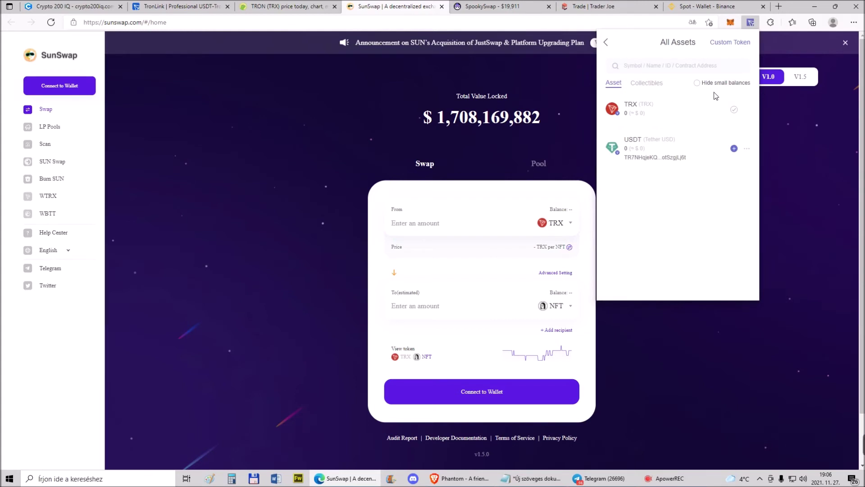
{"action": "left_click", "coordinate": [634, 66]}
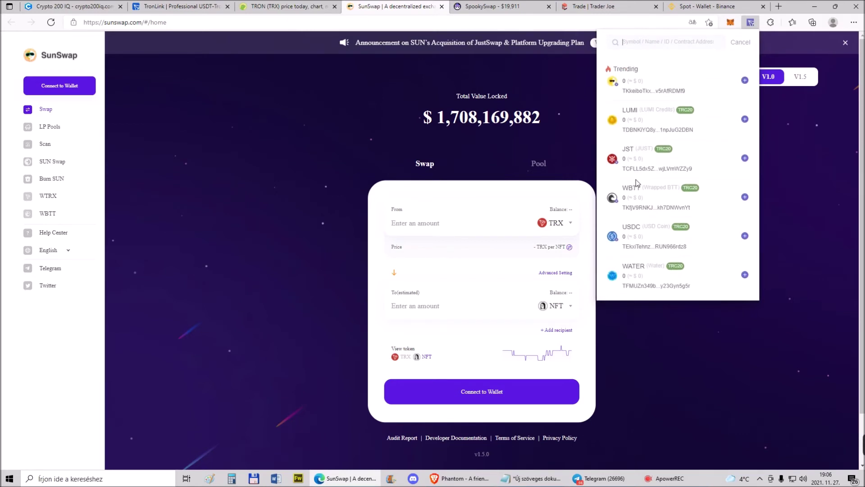
{"action": "left_click", "coordinate": [740, 42]}
{"action": "left_click", "coordinate": [734, 148]}
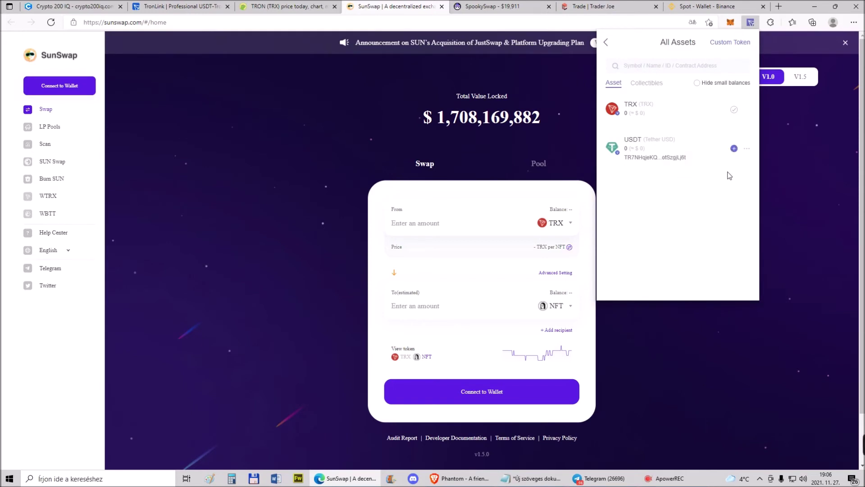
{"action": "left_click", "coordinate": [605, 42]}
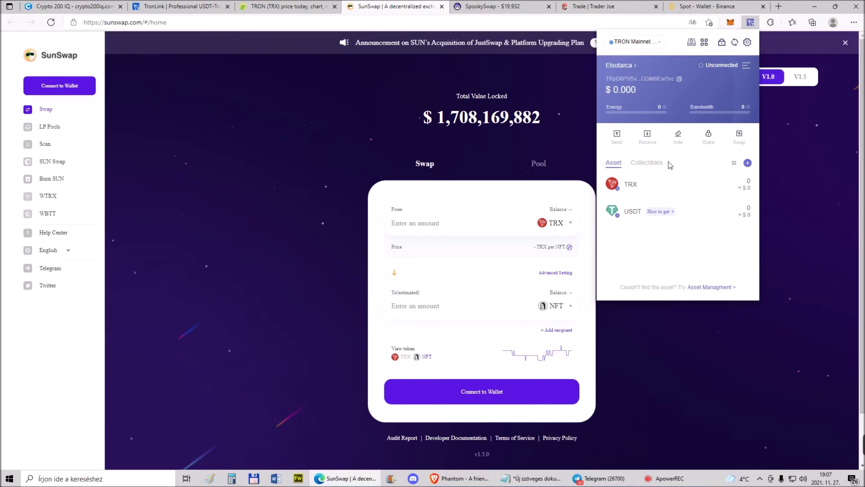
Show MetaMask's Smart Chain assets and start a swap from BNB, with 0 BNB available
{"action": "left_click", "coordinate": [730, 23]}
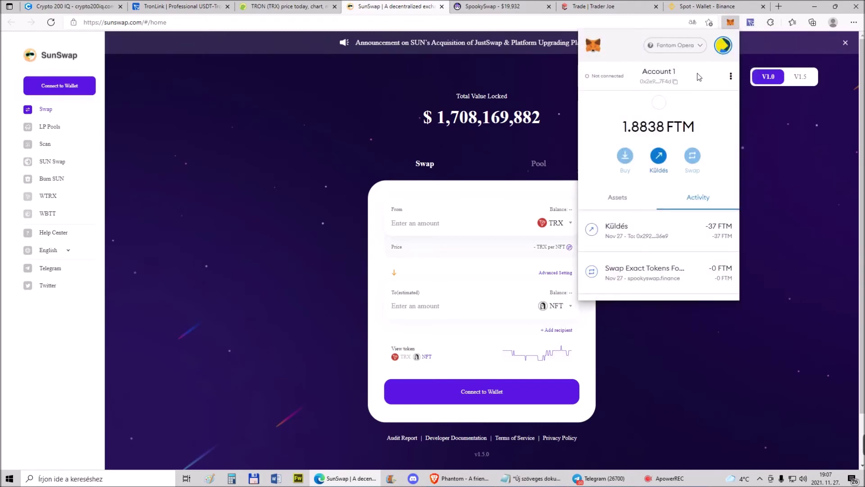
{"action": "left_click", "coordinate": [616, 203]}
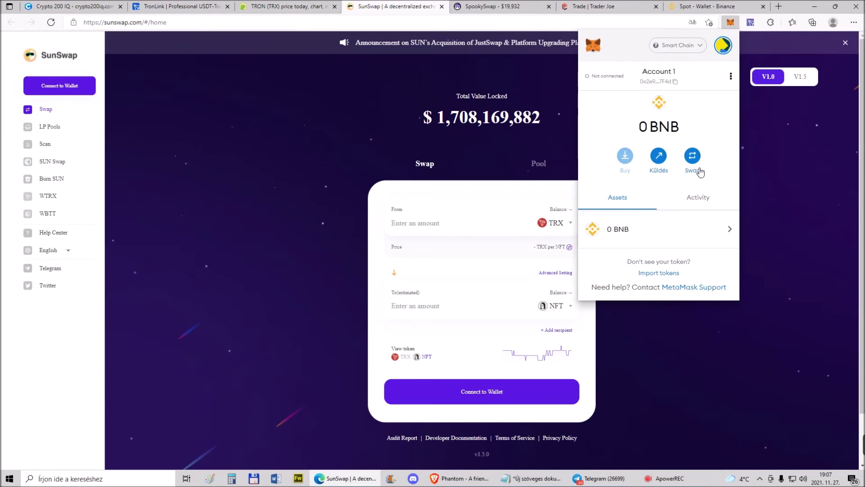
{"action": "left_click", "coordinate": [693, 158]}
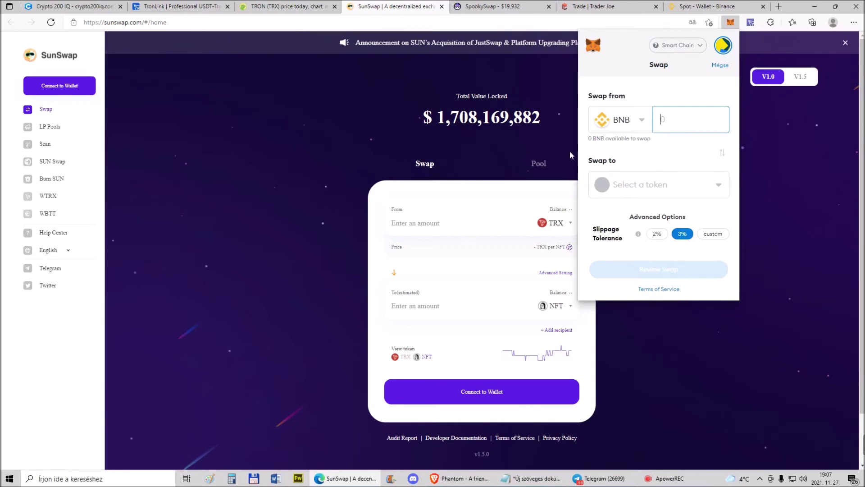
{"action": "left_click", "coordinate": [718, 185]}
{"action": "left_click", "coordinate": [645, 208]}
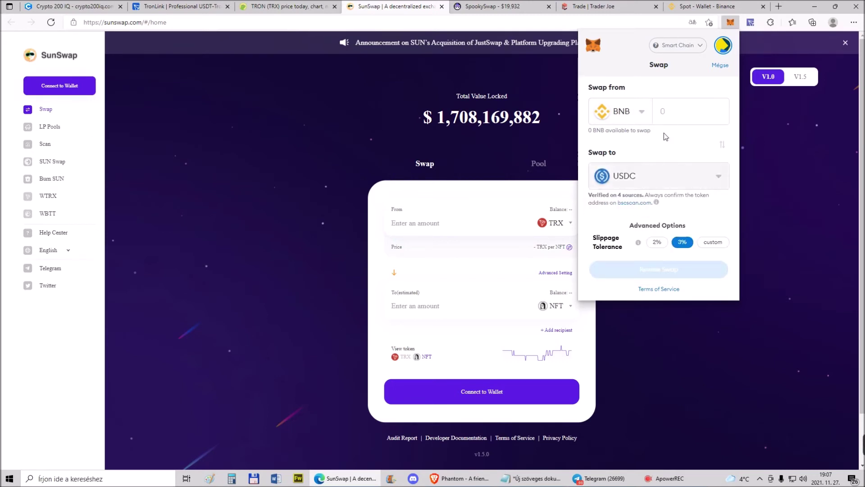
{"action": "left_click", "coordinate": [657, 242]}
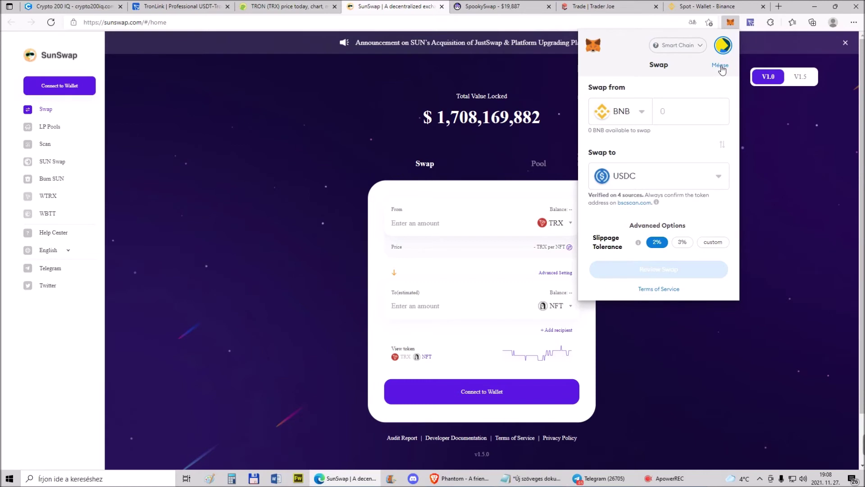
{"action": "left_click", "coordinate": [720, 66]}
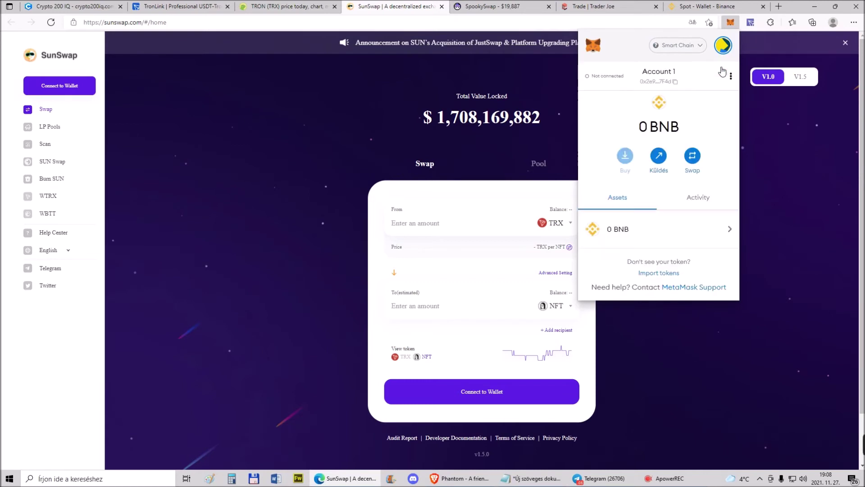
Over the Binance Spot Wallet tab, switch MetaMask to Fantom Opera, showing 1.8838 FTM
{"action": "left_click", "coordinate": [707, 6]}
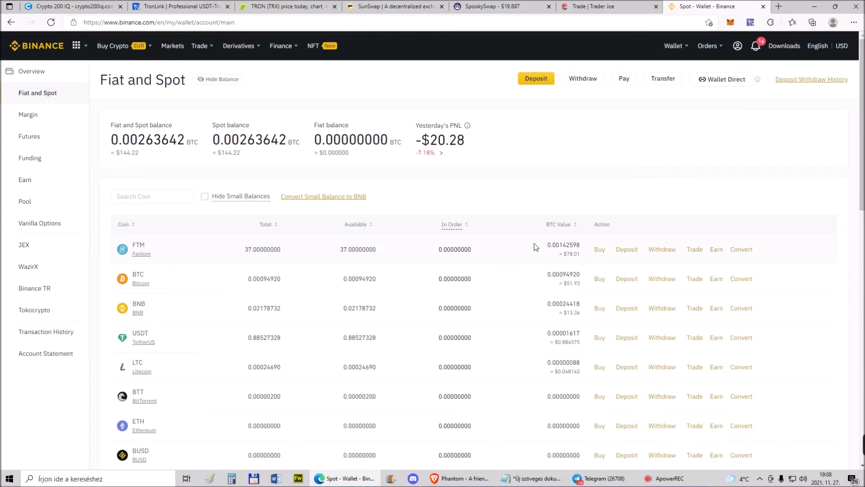
{"action": "left_click", "coordinate": [731, 23]}
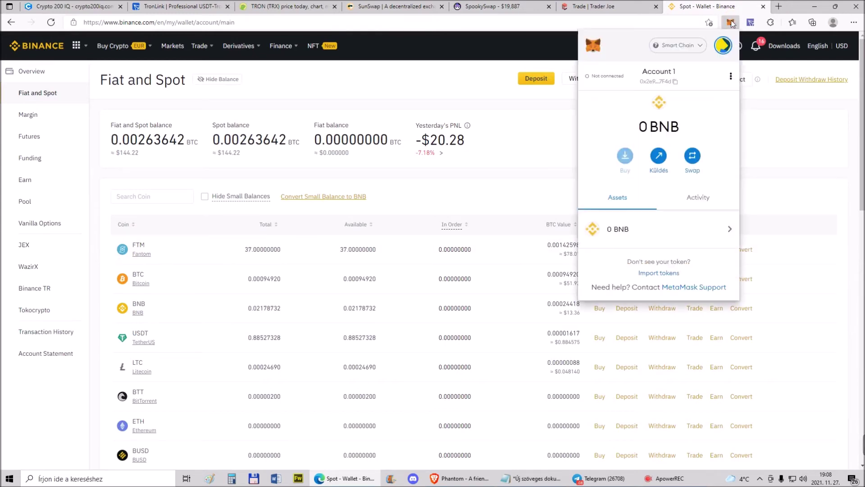
{"action": "left_click", "coordinate": [687, 46]}
{"action": "left_click", "coordinate": [653, 132]}
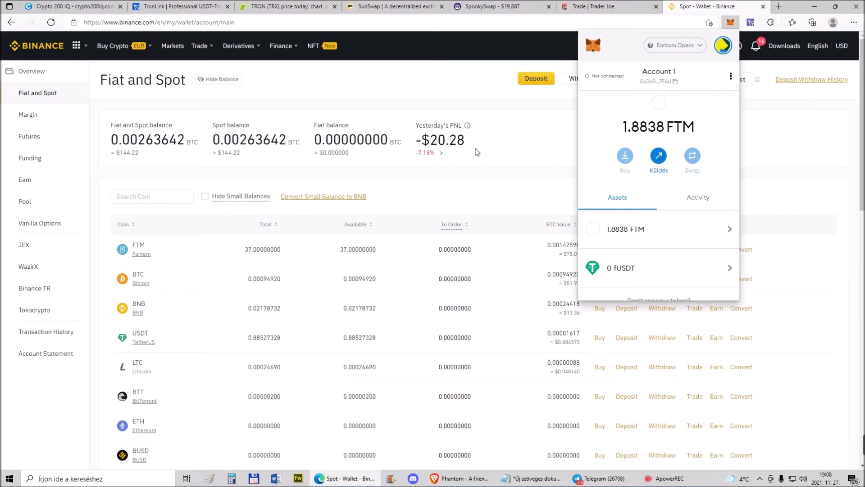
{"action": "left_click", "coordinate": [420, 185]}
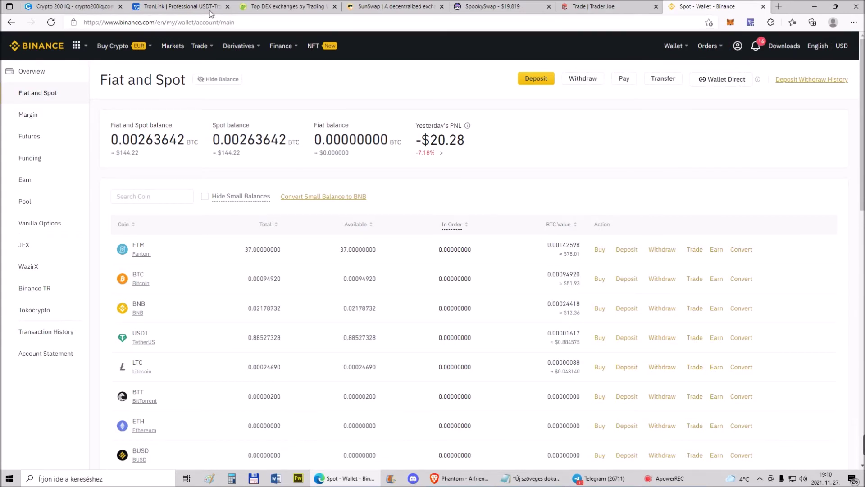
Find ViperSwap in CoinGecko's DEX rankings and launch its trading site with Start Trading
{"action": "left_click", "coordinate": [288, 7]}
{"action": "left_click", "coordinate": [258, 153]}
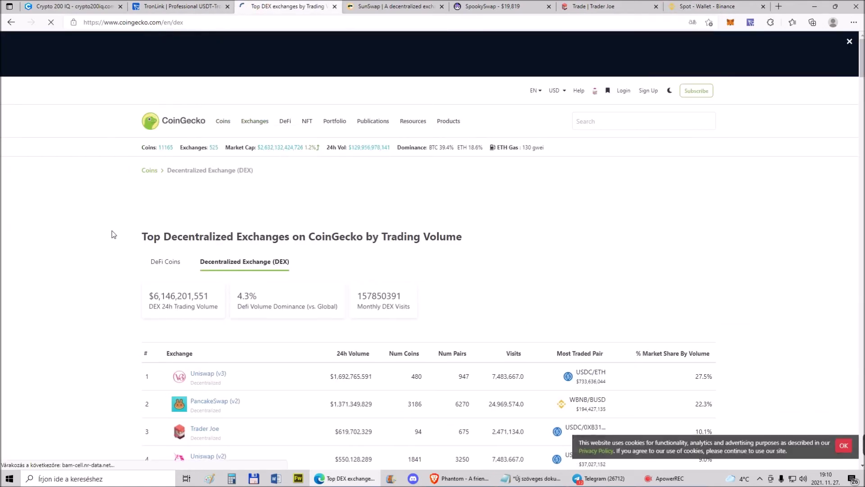
{"action": "scroll", "coordinate": [112, 256], "scroll_direction": "down", "scroll_amount": 20}
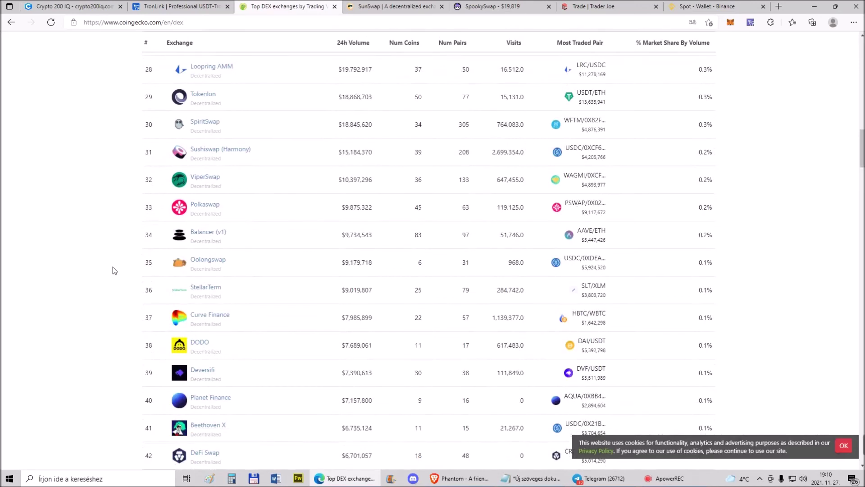
{"action": "left_click", "coordinate": [209, 181]}
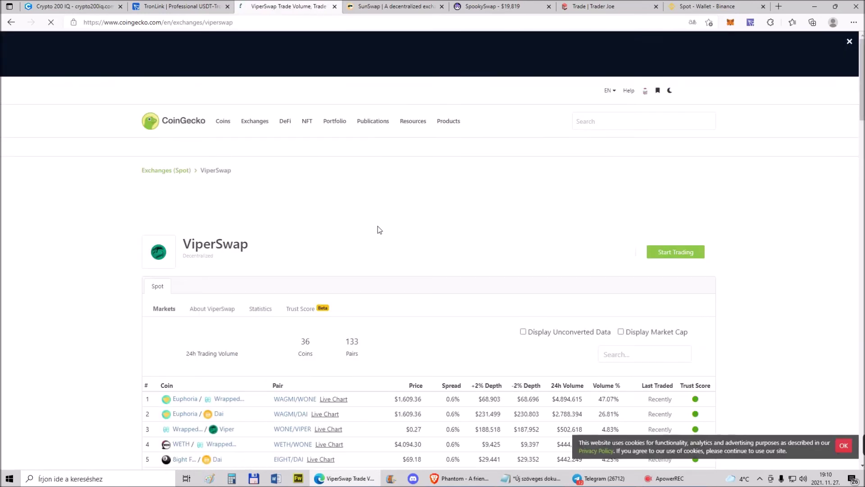
{"action": "left_click", "coordinate": [667, 251]}
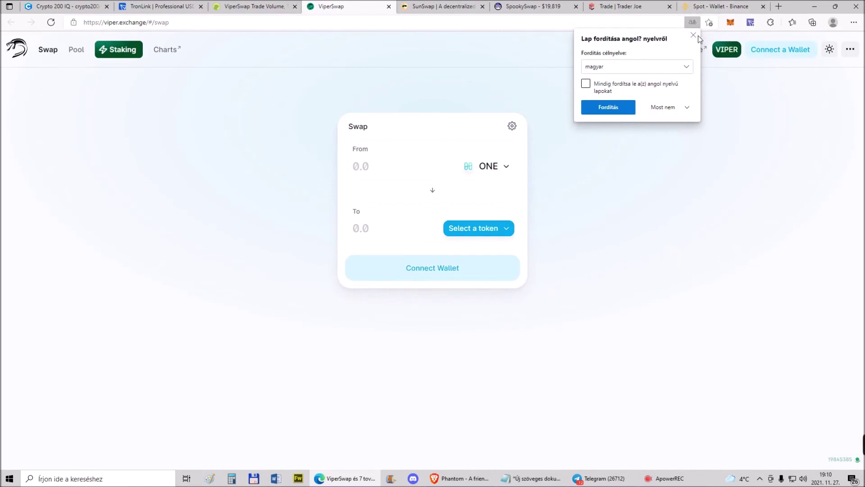
Connect MetaMask Account 1 to ViperSwap, dismissing the translate prompt first
{"action": "left_click", "coordinate": [693, 34]}
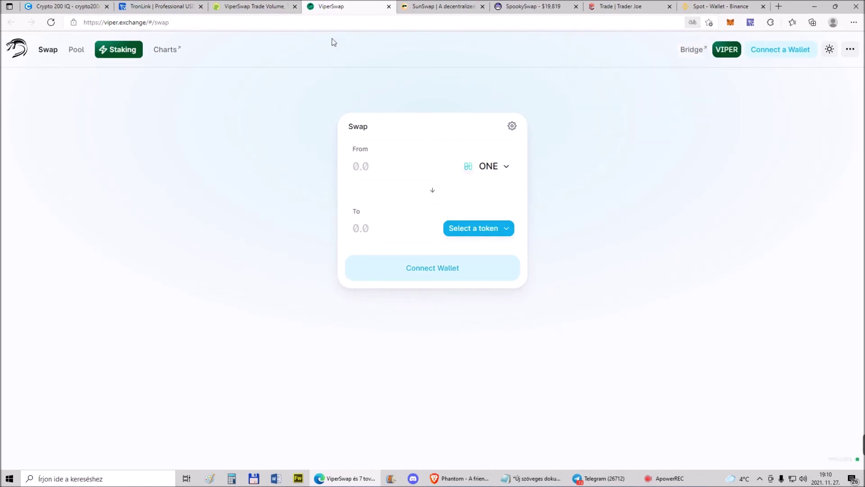
{"action": "left_click", "coordinate": [769, 51]}
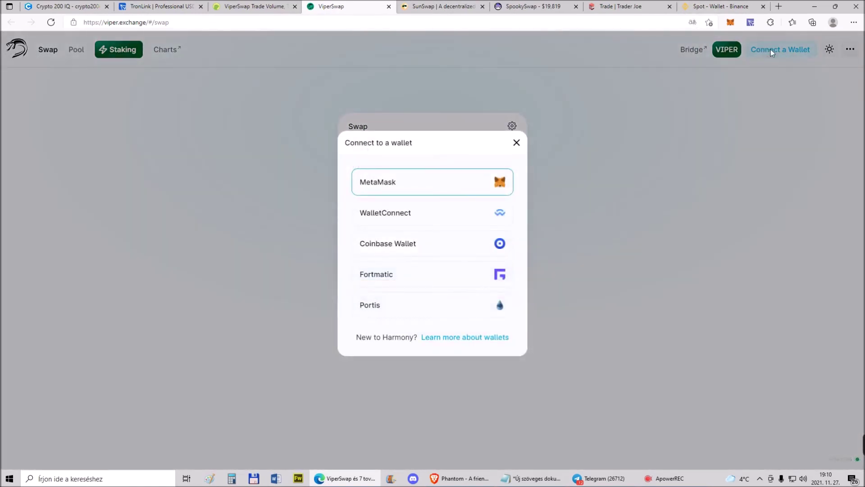
{"action": "left_click", "coordinate": [452, 183]}
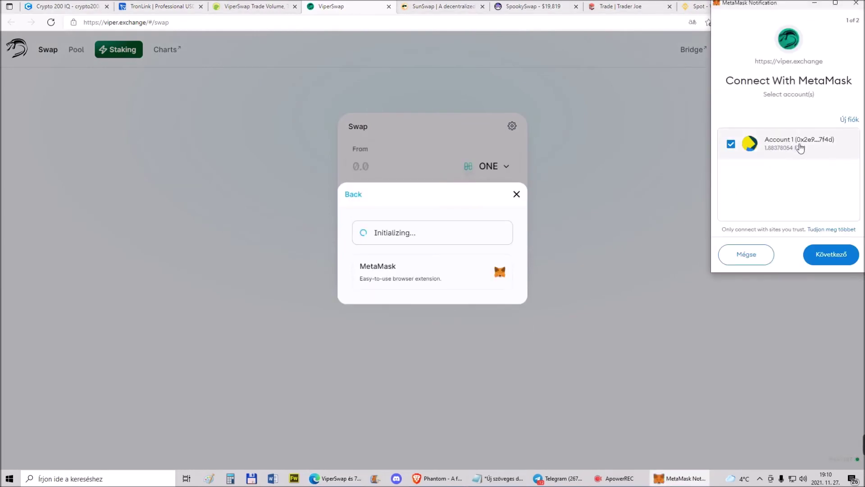
{"action": "left_click", "coordinate": [832, 255]}
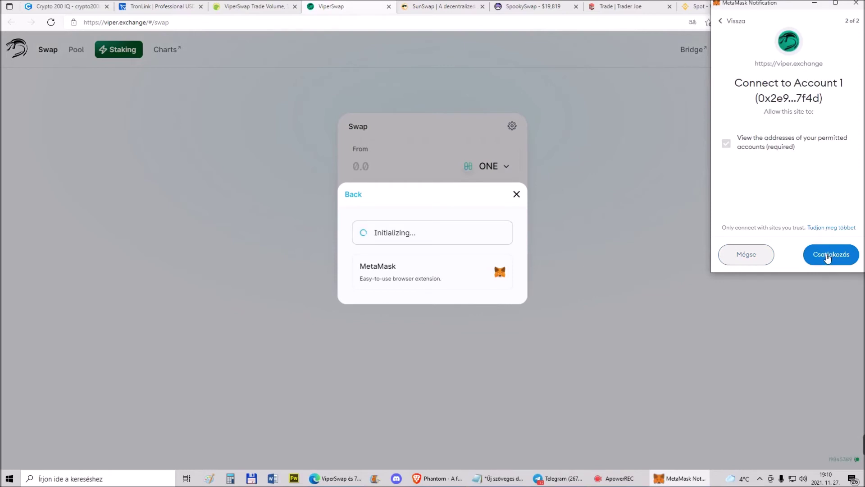
{"action": "left_click", "coordinate": [828, 256]}
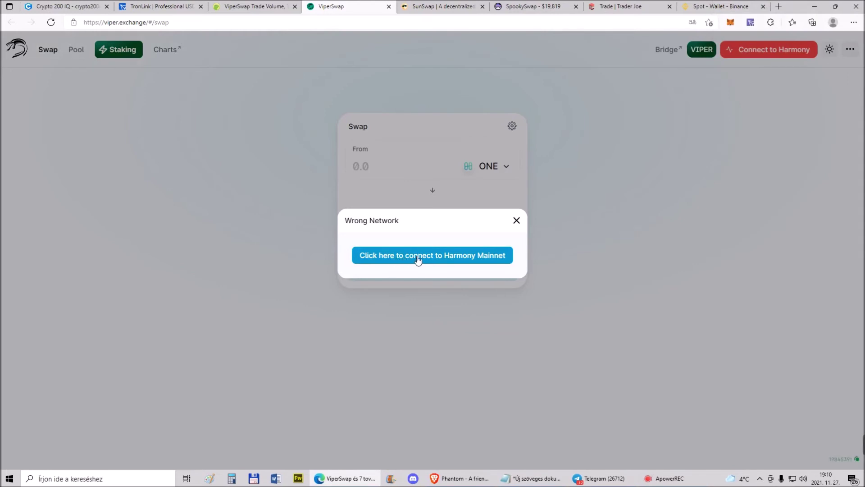
Add Harmony Mainnet to MetaMask and approve switching the wallet to it
{"action": "left_click", "coordinate": [436, 258]}
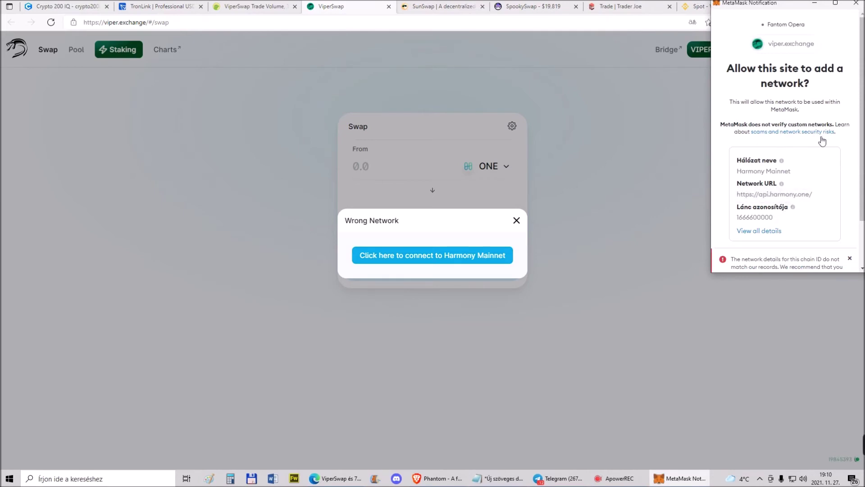
{"action": "scroll", "coordinate": [819, 149], "scroll_direction": "down", "scroll_amount": 2}
{"action": "left_click", "coordinate": [821, 255]}
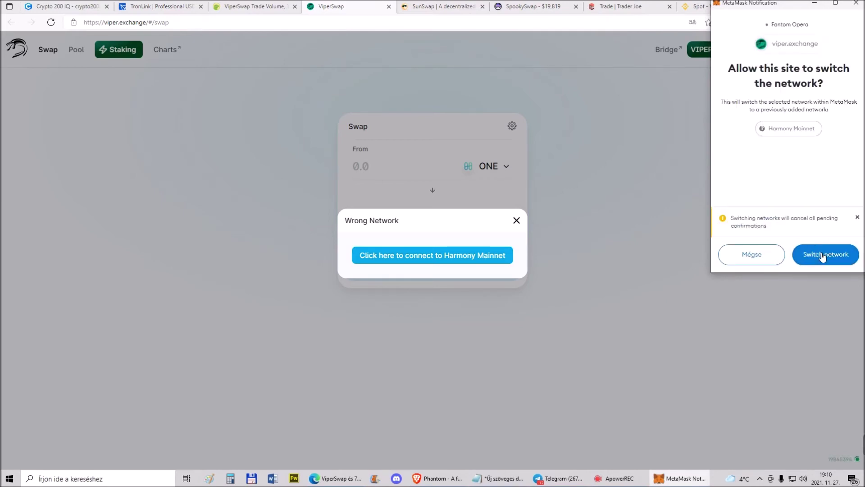
{"action": "left_click", "coordinate": [822, 255]}
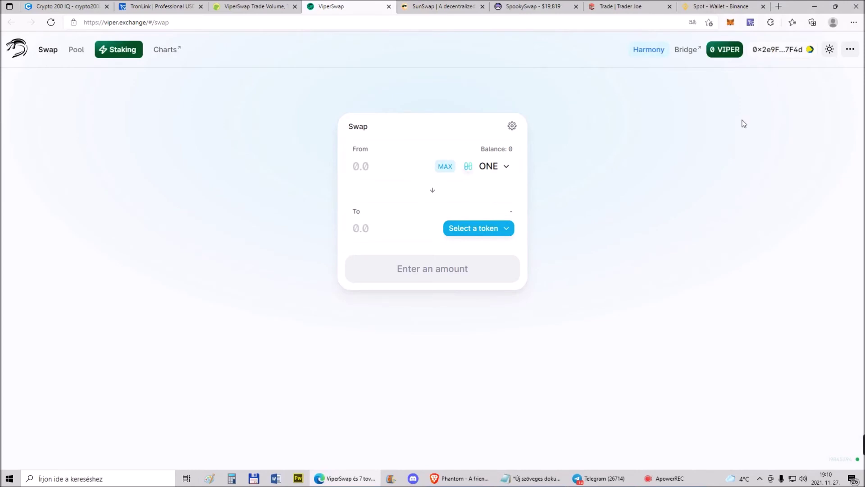
Confirm in MetaMask's network list that Harmony Mainnet is still selected
{"action": "left_click", "coordinate": [731, 24]}
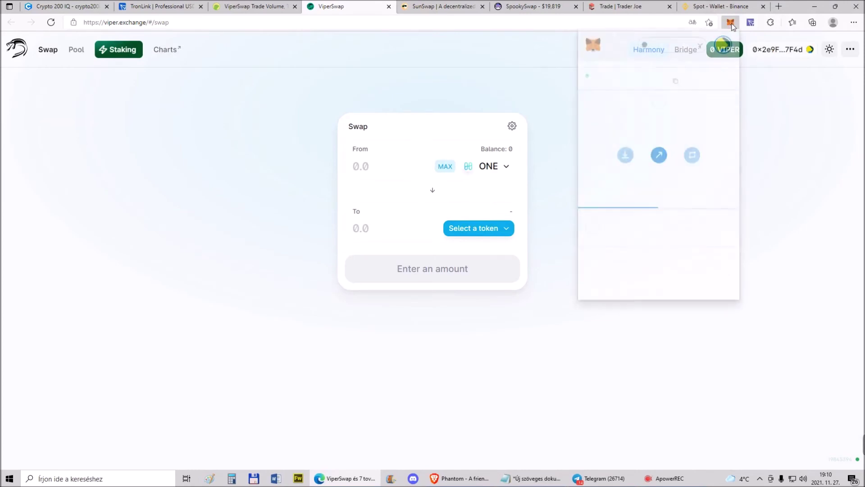
{"action": "left_click", "coordinate": [699, 46]}
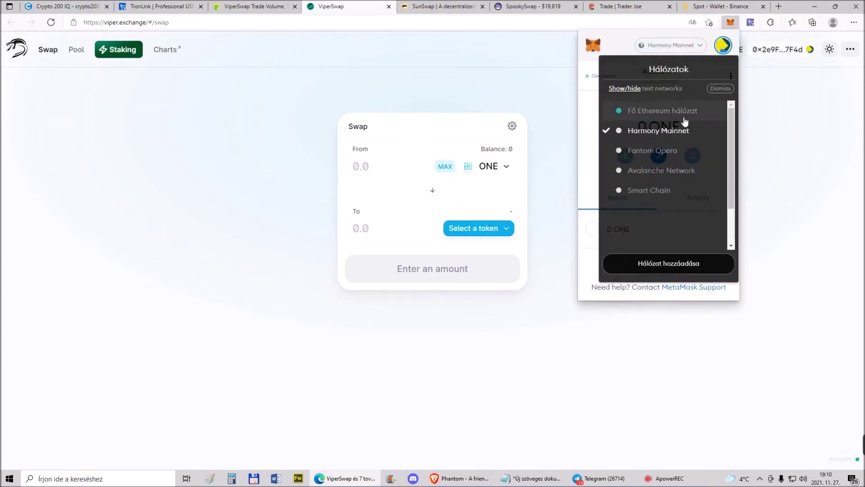
{"action": "left_click", "coordinate": [648, 132]}
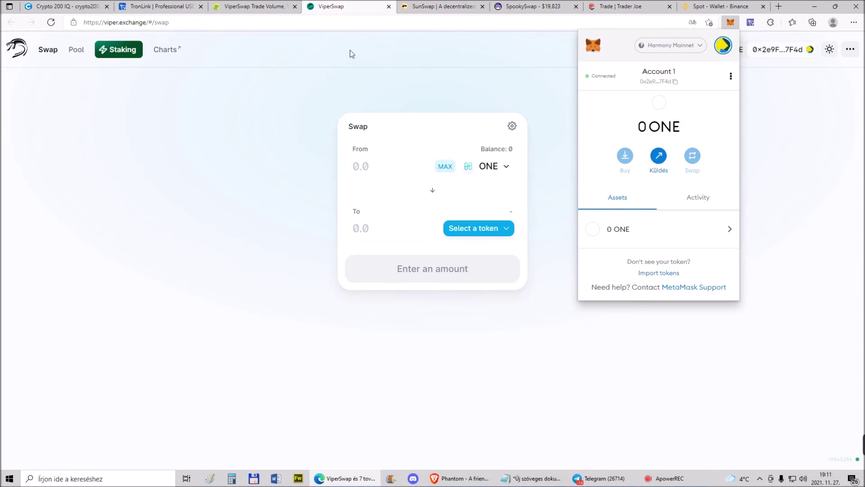
Browse CoinGecko's coin price list down to Harmony (ONE) at rank 69, $0.267197
{"action": "key", "text": "ctrl+shift+Tab"}
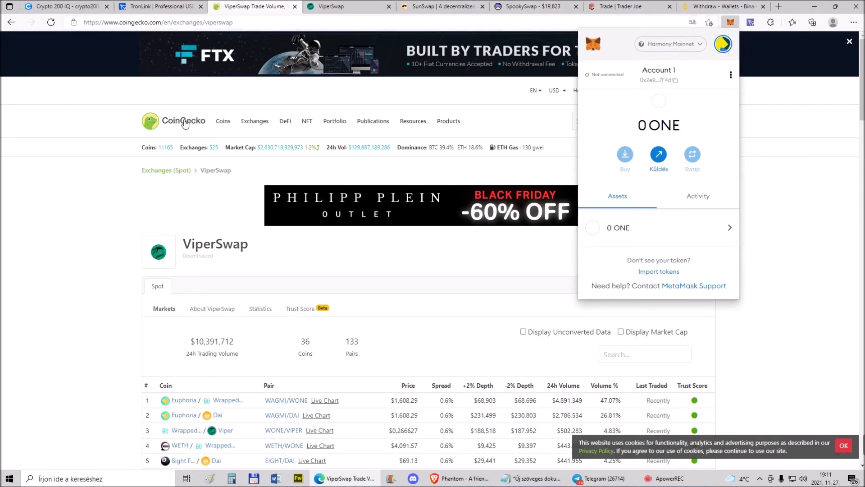
{"action": "left_click", "coordinate": [223, 121]}
{"action": "scroll", "coordinate": [129, 209], "scroll_direction": "down", "scroll_amount": 20}
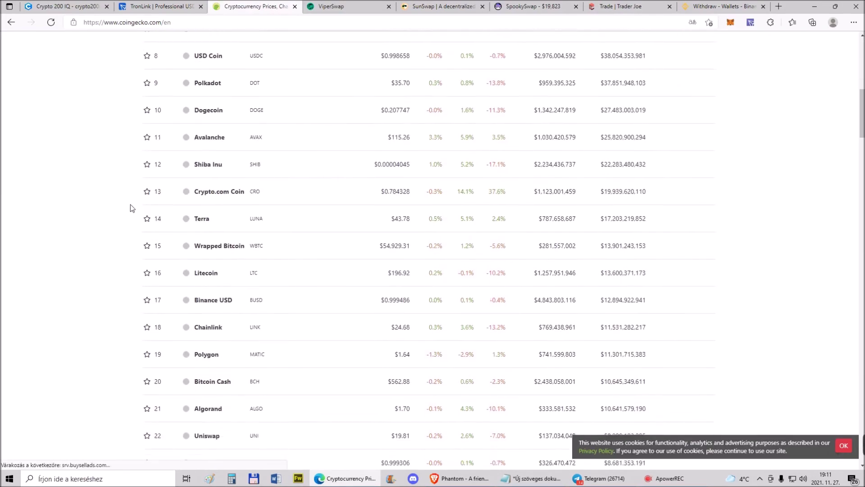
{"action": "scroll", "coordinate": [128, 207], "scroll_direction": "down", "scroll_amount": 9}
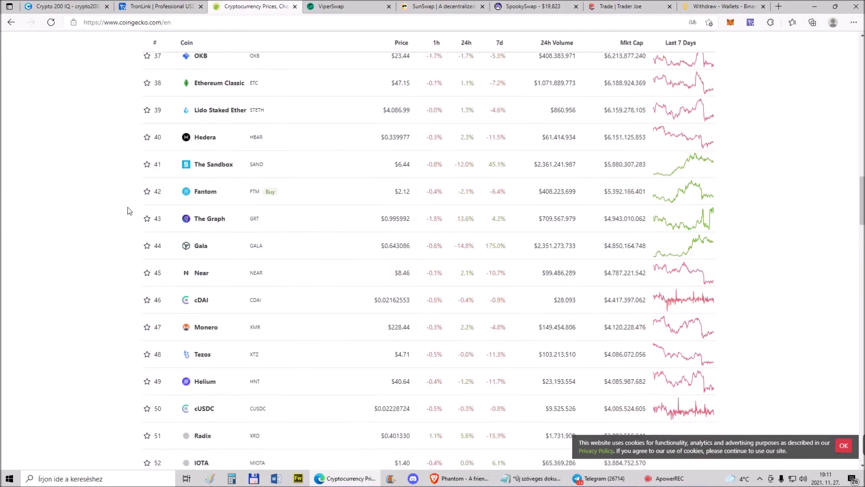
{"action": "scroll", "coordinate": [128, 206], "scroll_direction": "down", "scroll_amount": 4}
View the Harmony (ONE) CoinGecko page down to its markets, then return to the ViperSwap tab
{"action": "scroll", "coordinate": [127, 207], "scroll_direction": "down", "scroll_amount": 7}
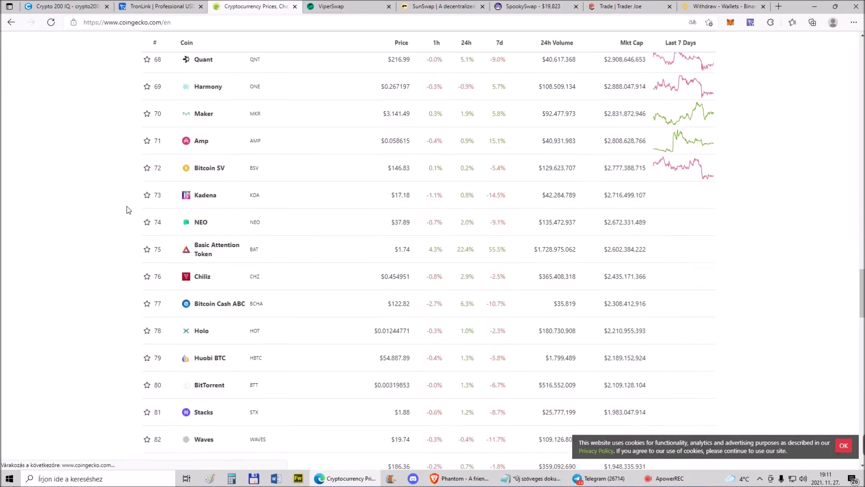
{"action": "scroll", "coordinate": [126, 206], "scroll_direction": "up", "scroll_amount": 2}
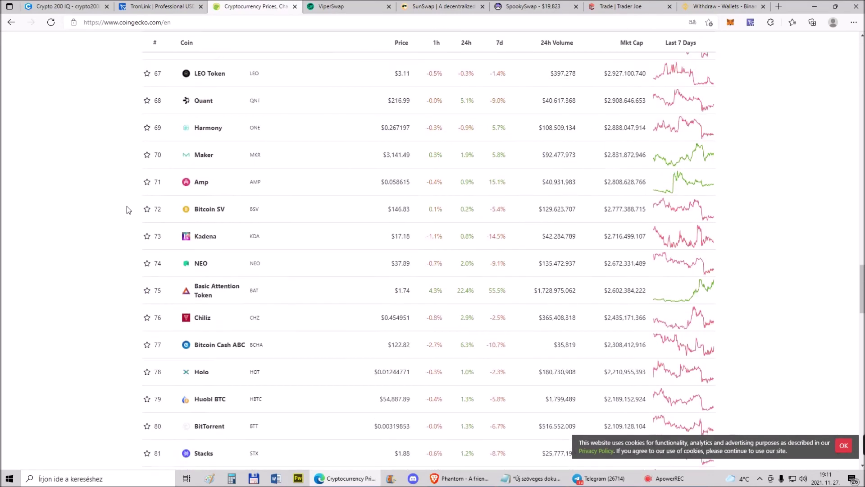
{"action": "left_click", "coordinate": [218, 131]}
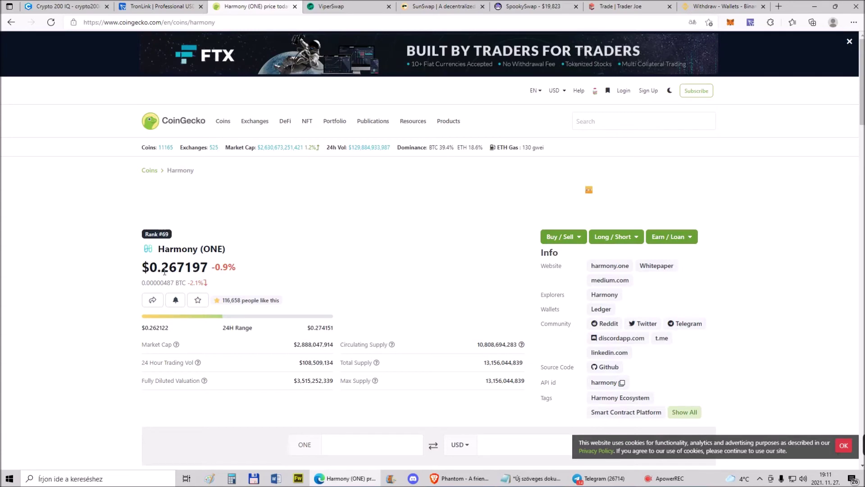
{"action": "scroll", "coordinate": [269, 250], "scroll_direction": "down", "scroll_amount": 4}
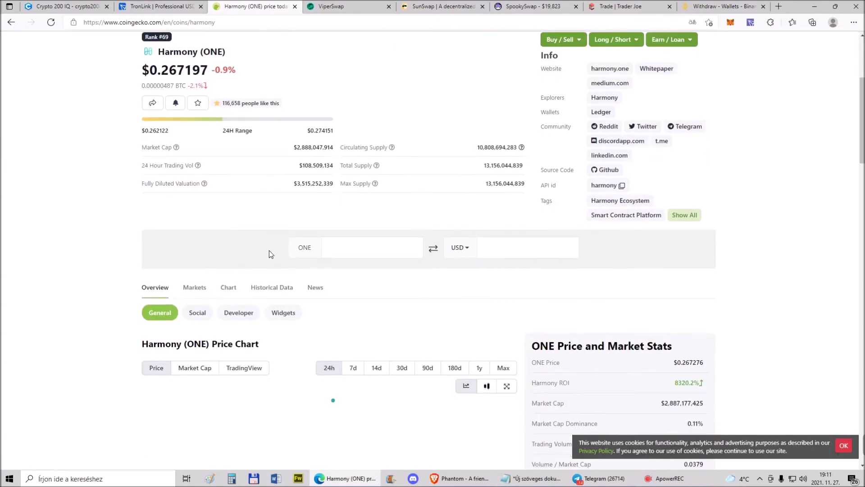
{"action": "scroll", "coordinate": [269, 251], "scroll_direction": "down", "scroll_amount": 5}
{"action": "scroll", "coordinate": [268, 251], "scroll_direction": "down", "scroll_amount": 7}
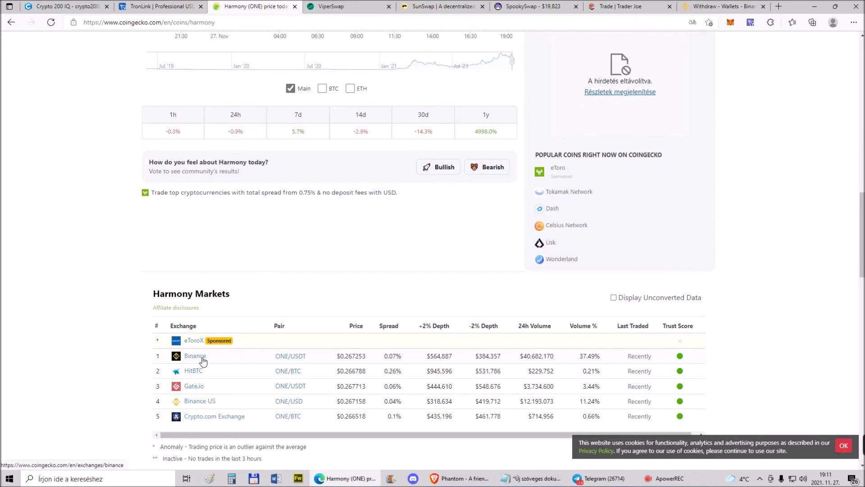
{"action": "left_click", "coordinate": [366, 11]}
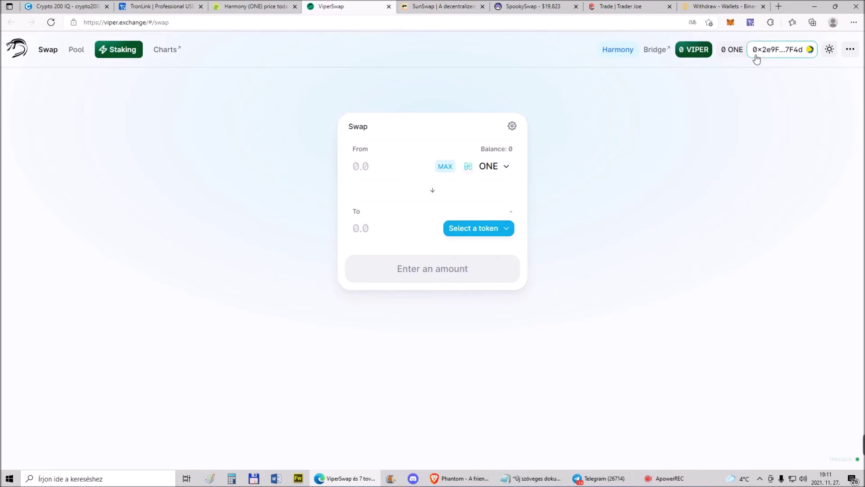
Copy the MetaMask account address and go to Binance's withdrawal page
{"action": "left_click", "coordinate": [731, 23]}
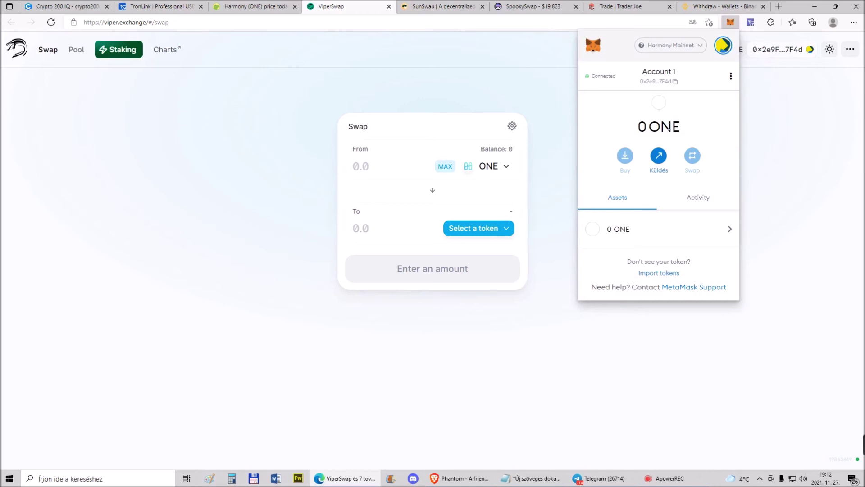
{"action": "left_click", "coordinate": [675, 82]}
{"action": "left_click", "coordinate": [695, 7]}
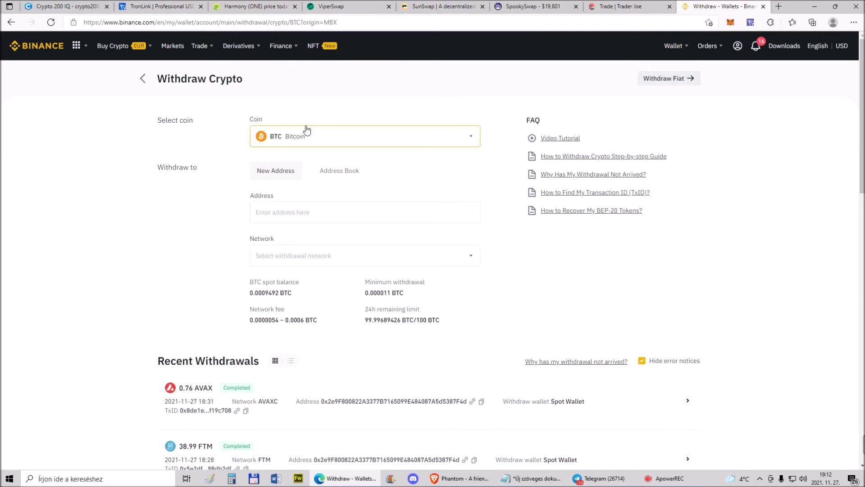
Search 'on' to pick ONE as the withdrawal coin, on the ONE Harmony network
{"action": "left_click", "coordinate": [333, 134]}
{"action": "left_click", "coordinate": [386, 184]}
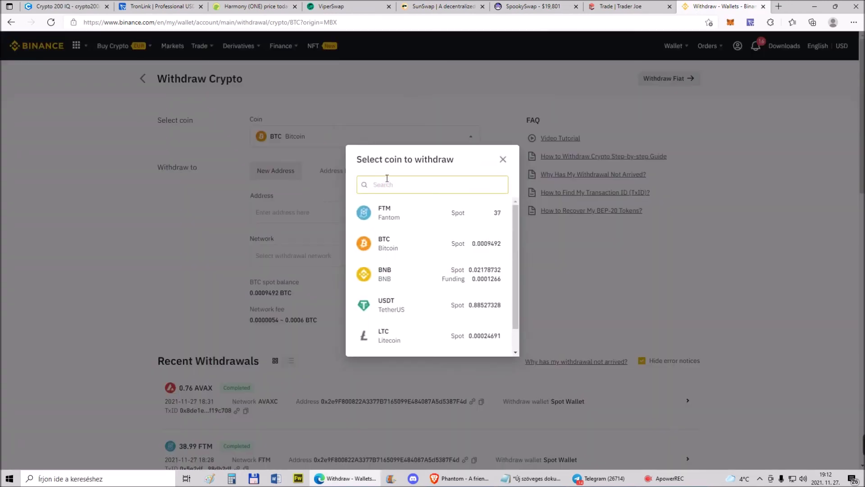
{"action": "type", "text": "one"}
{"action": "left_click", "coordinate": [396, 303]}
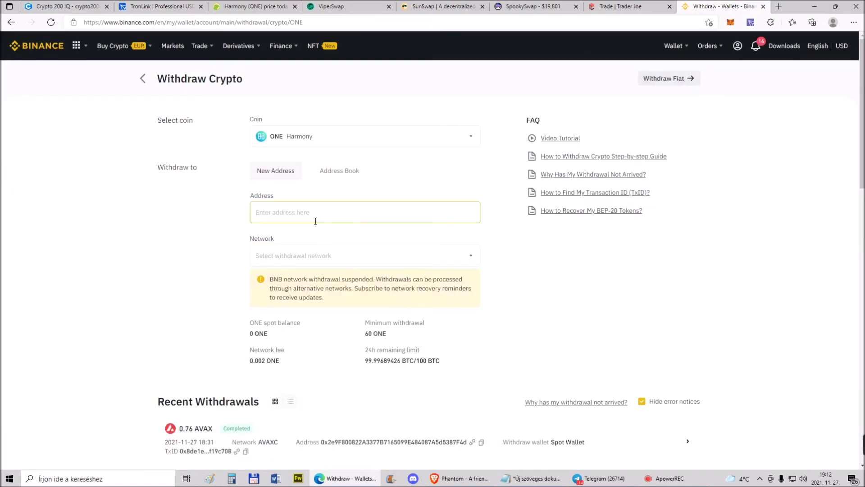
{"action": "left_click", "coordinate": [408, 255]}
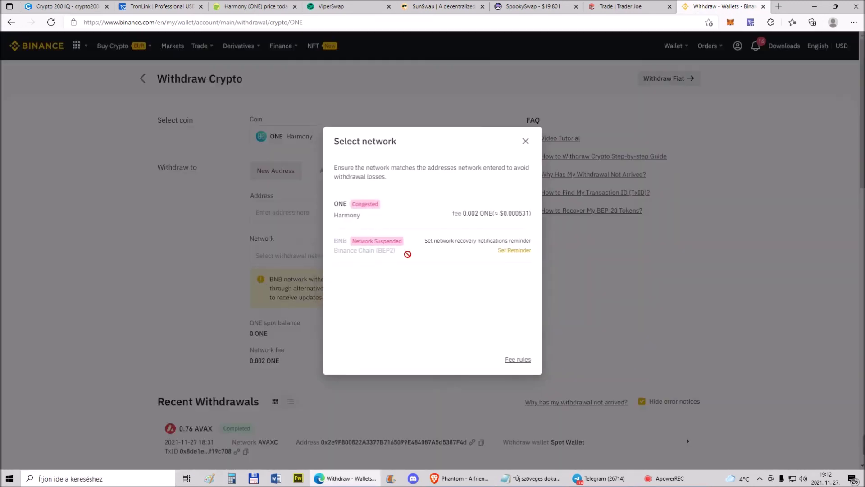
{"action": "left_click", "coordinate": [349, 215]}
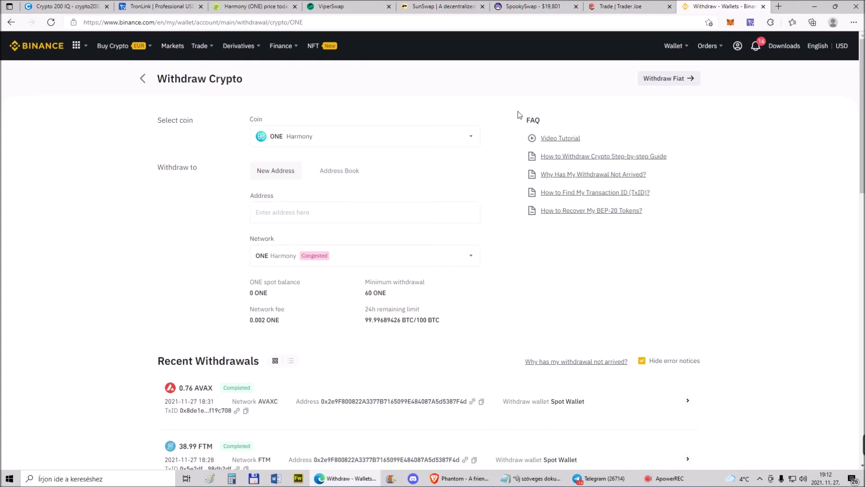
Paste the freshly copied MetaMask address into Binance's withdrawal Address field
{"action": "left_click", "coordinate": [730, 23]}
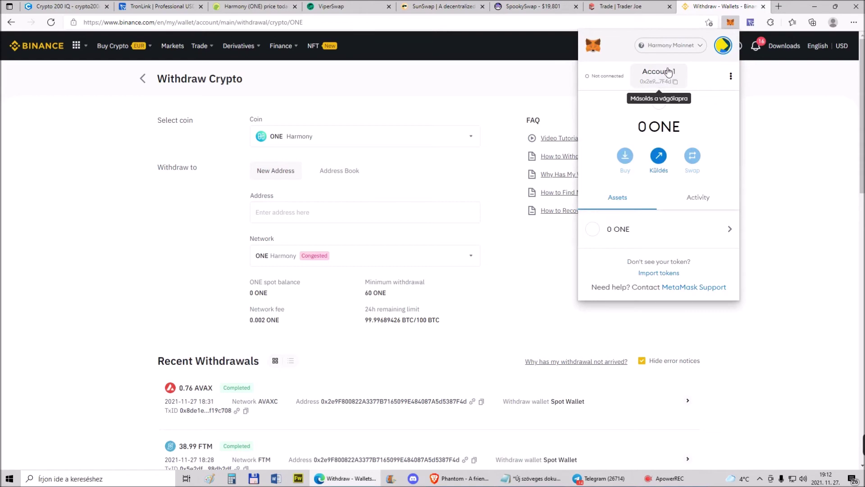
{"action": "left_click", "coordinate": [674, 83]}
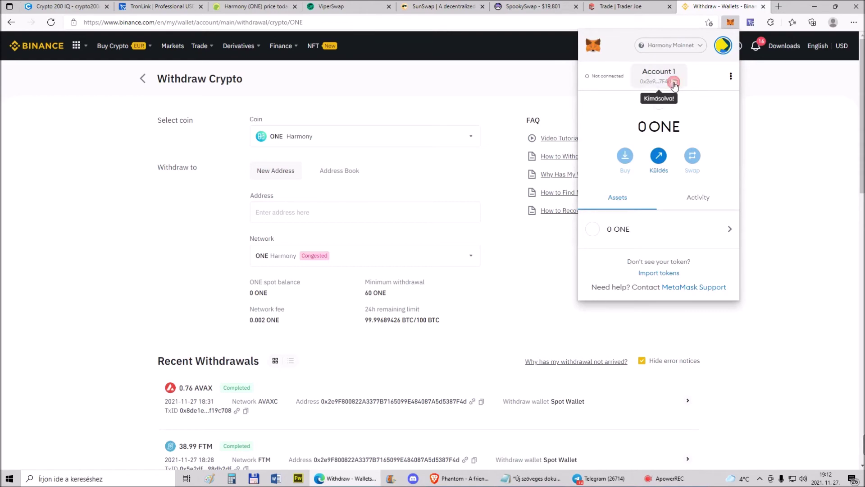
{"action": "left_click", "coordinate": [278, 211]}
{"action": "right_click", "coordinate": [278, 211]}
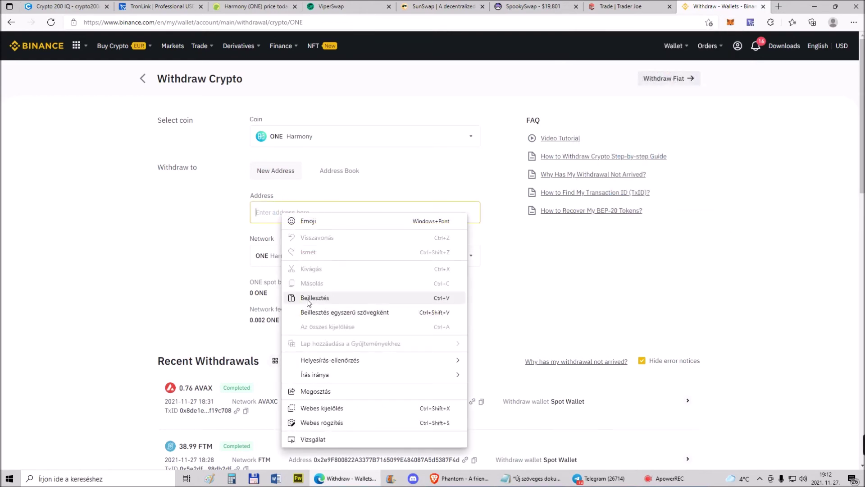
{"action": "left_click", "coordinate": [314, 297]}
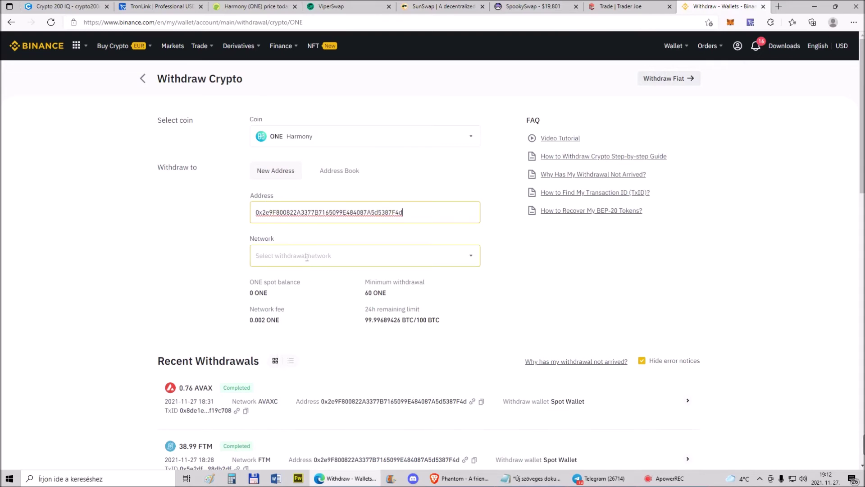
Open the withdrawal network list, close it without choosing, and recopy the MetaMask address
{"action": "left_click", "coordinate": [308, 256]}
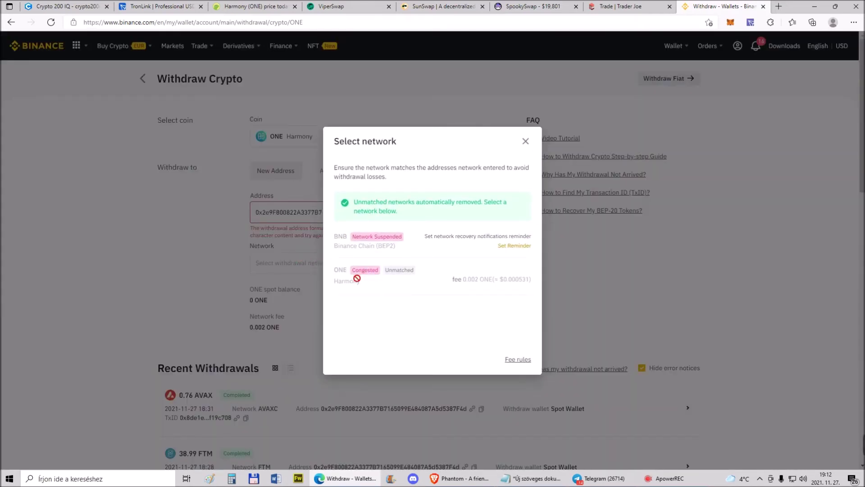
{"action": "left_click", "coordinate": [524, 141]}
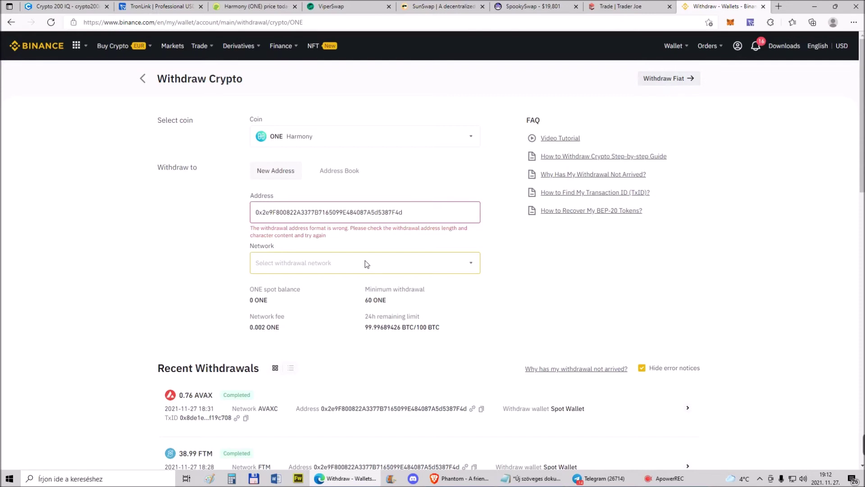
{"action": "left_click", "coordinate": [730, 22]}
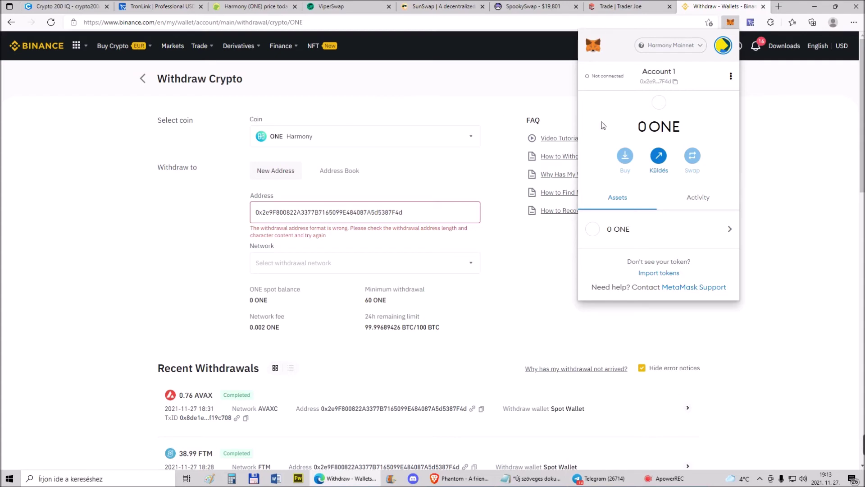
{"action": "left_click", "coordinate": [659, 86]}
Search the web for 'harmoni one scan' and open the Harmony Blockchain Explorer site
{"action": "left_click", "coordinate": [779, 7]}
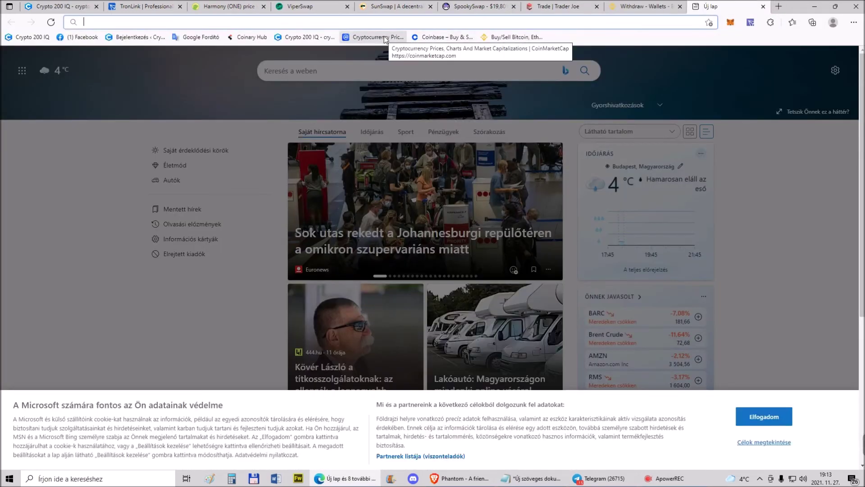
{"action": "type", "text": "har"}
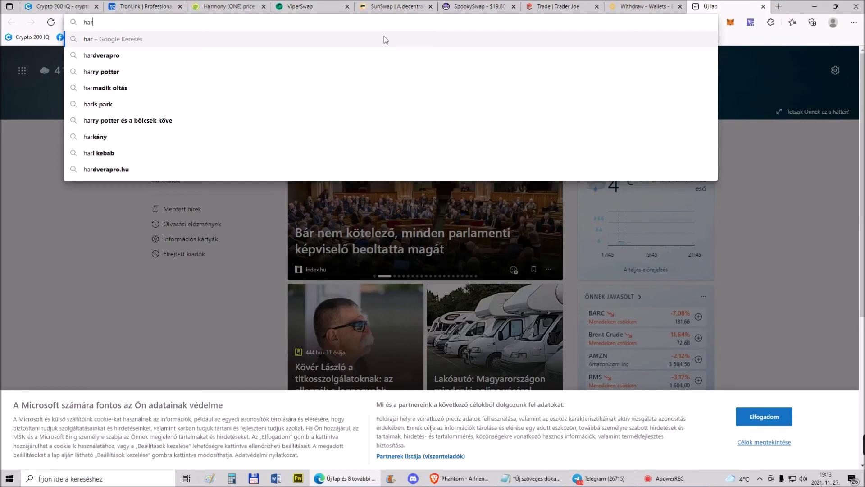
{"action": "type", "text": "moni one scan"}
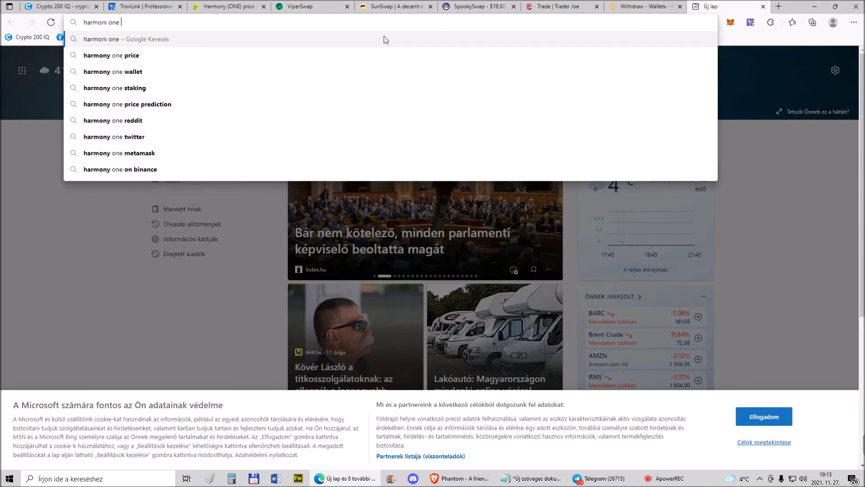
{"action": "key", "text": "Return"}
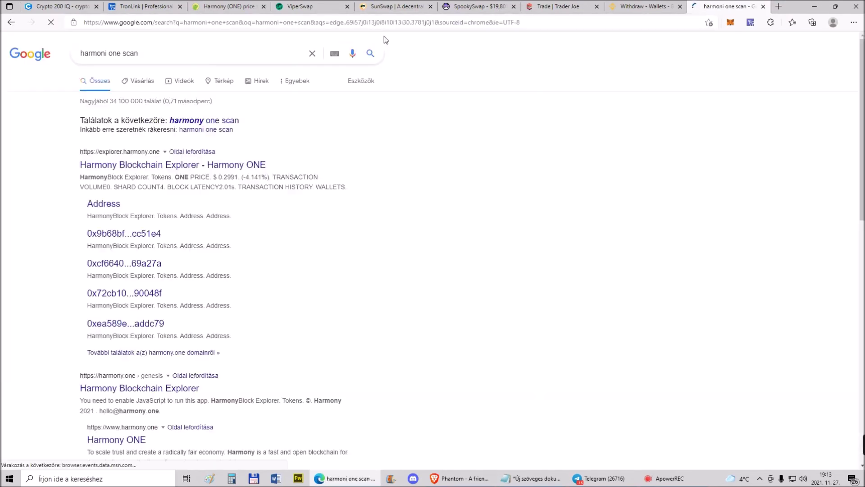
{"action": "left_click", "coordinate": [112, 166]}
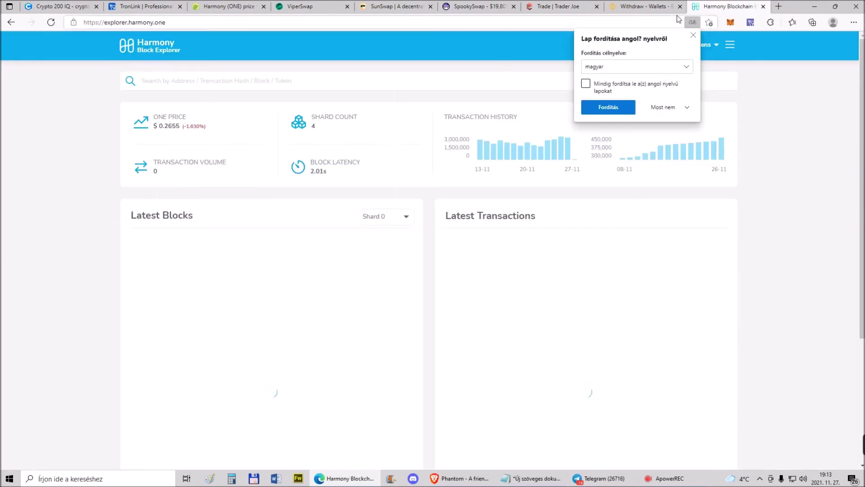
{"action": "left_click", "coordinate": [694, 35]}
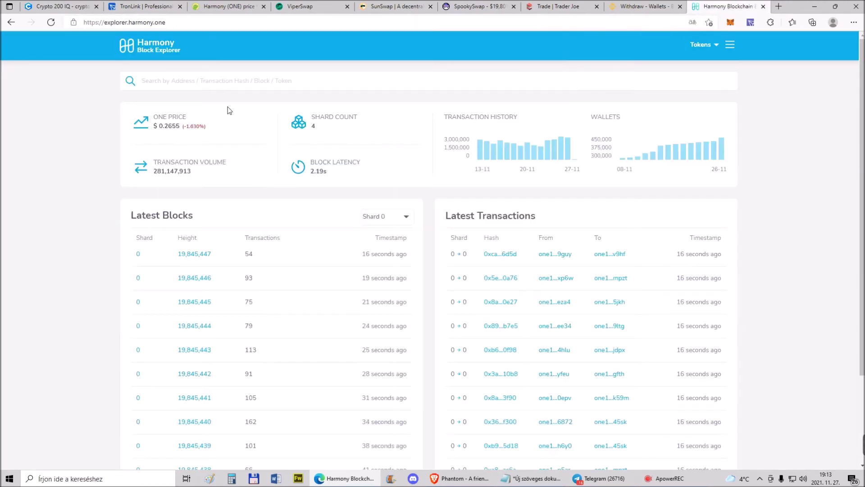
Copy the MetaMask account address for pasting into the explorer's search field
{"action": "left_click", "coordinate": [730, 23]}
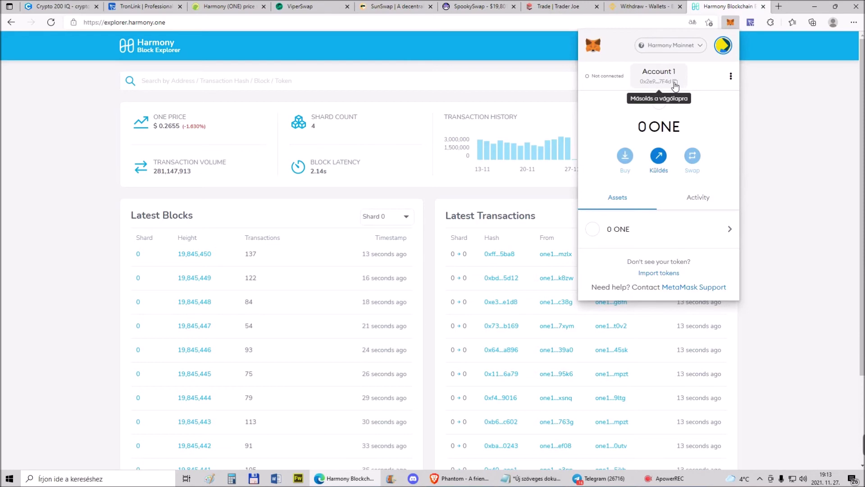
{"action": "left_click", "coordinate": [676, 82]}
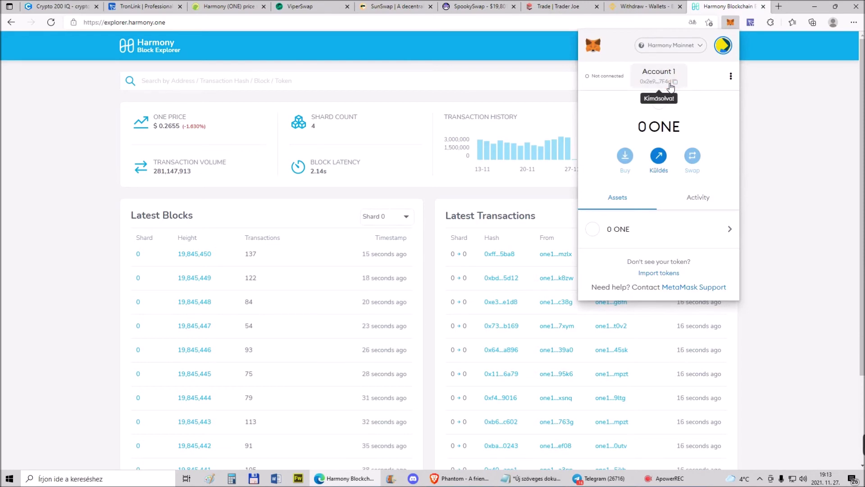
{"action": "left_click", "coordinate": [174, 82]}
Paste the wallet address into the explorer search, then copy the one1-format address from its Address page
{"action": "right_click", "coordinate": [173, 82]}
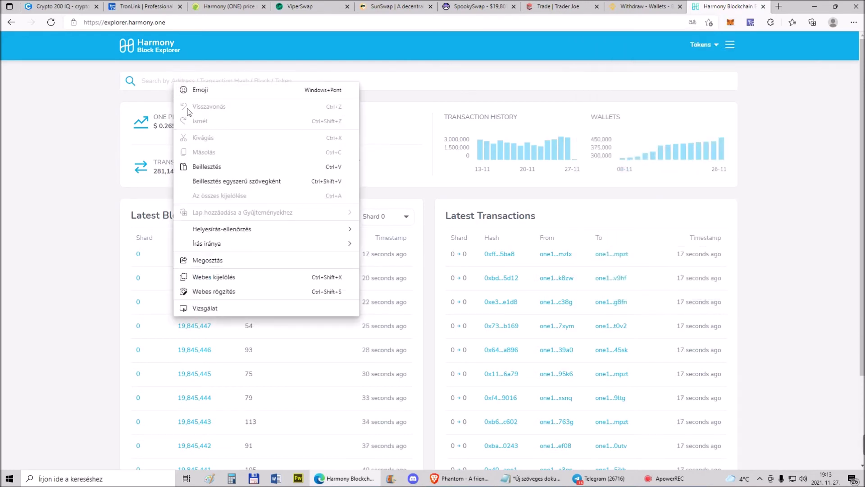
{"action": "left_click", "coordinate": [202, 167]}
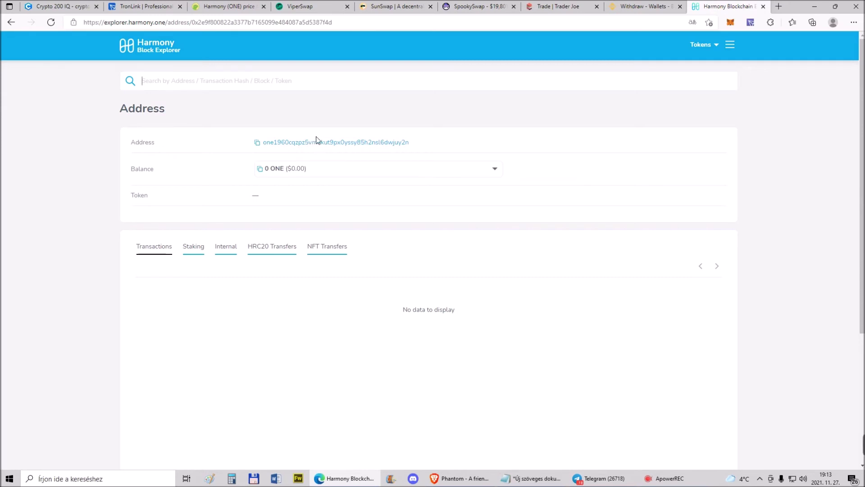
{"action": "left_click", "coordinate": [731, 22]}
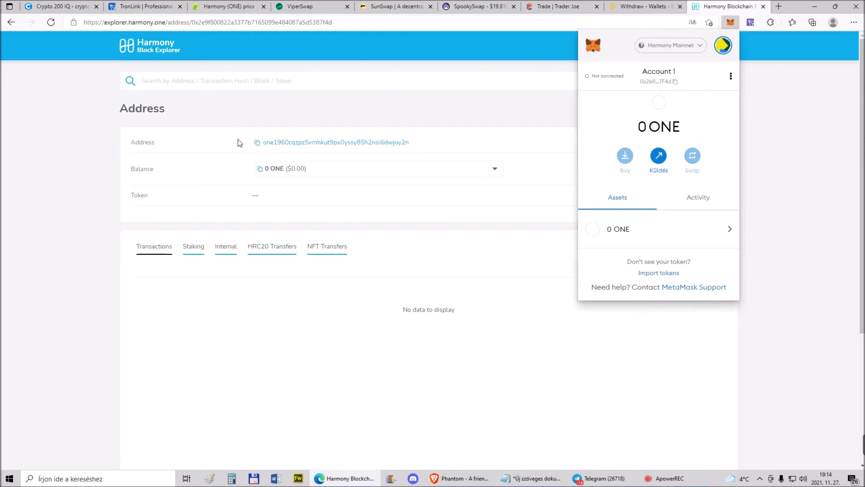
{"action": "left_click", "coordinate": [258, 142]}
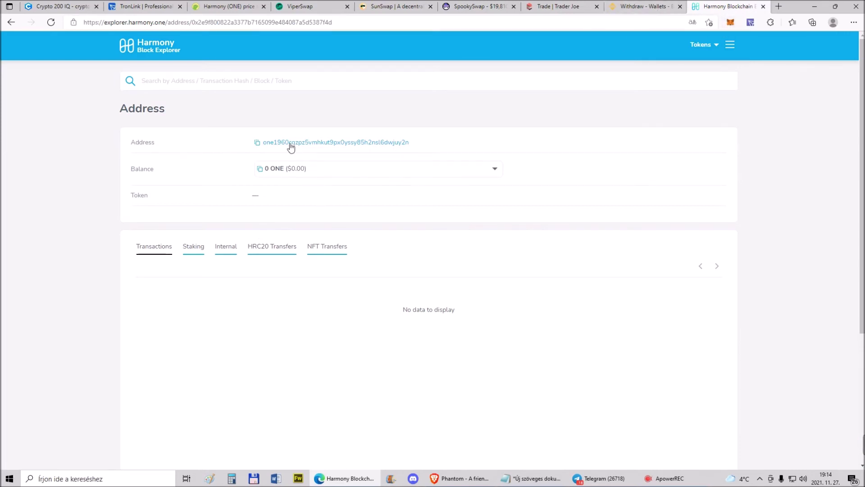
{"action": "left_click", "coordinate": [257, 143]}
Replace the Binance withdrawal address with the copied one1 Harmony address
{"action": "left_click", "coordinate": [645, 6]}
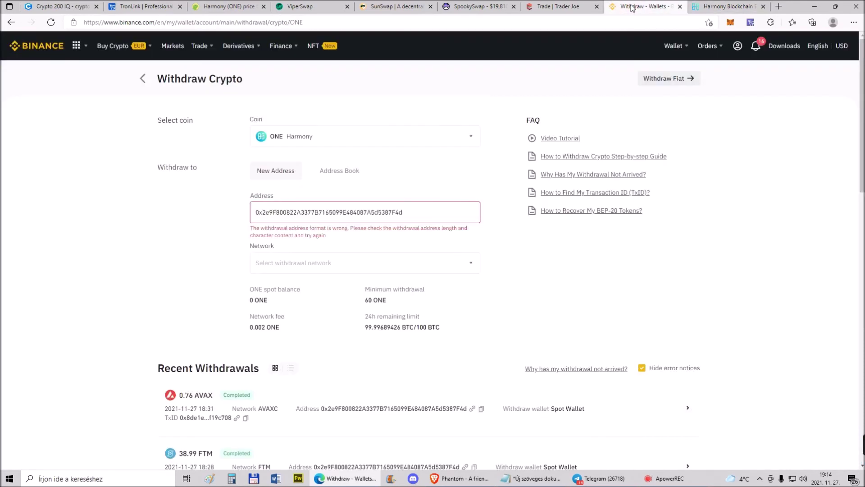
{"action": "double_click", "coordinate": [320, 212]}
{"action": "right_click", "coordinate": [317, 210]}
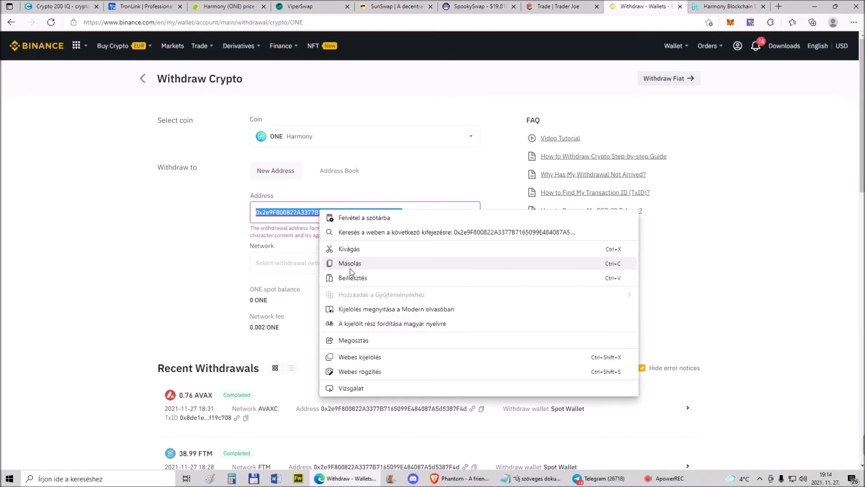
{"action": "left_click", "coordinate": [357, 277]}
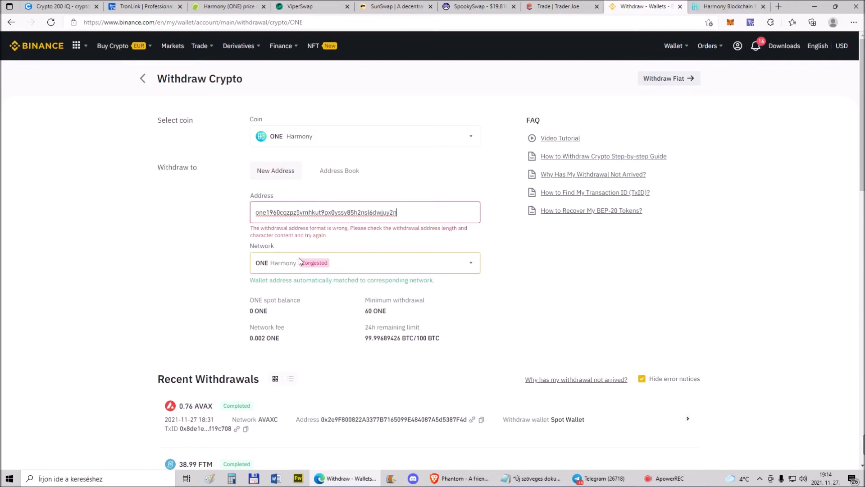
Check the MetaMask wallet balance and close the Harmony explorer tab
{"action": "left_click", "coordinate": [731, 23]}
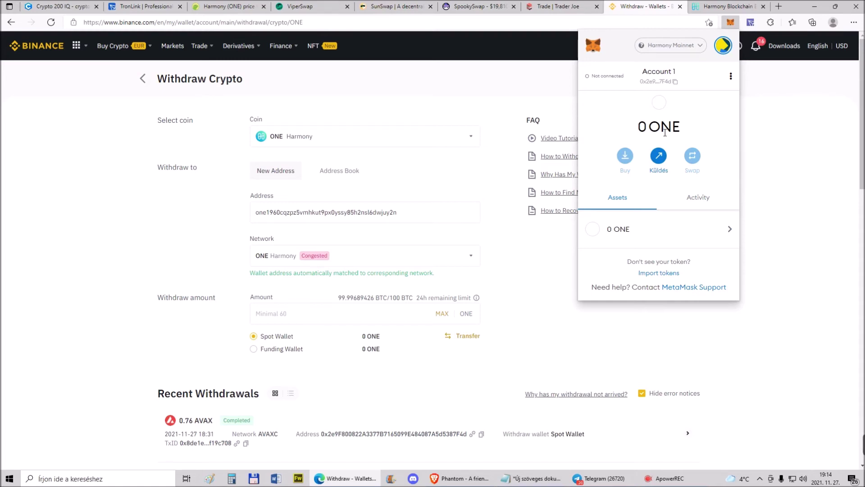
{"action": "left_click", "coordinate": [763, 7]}
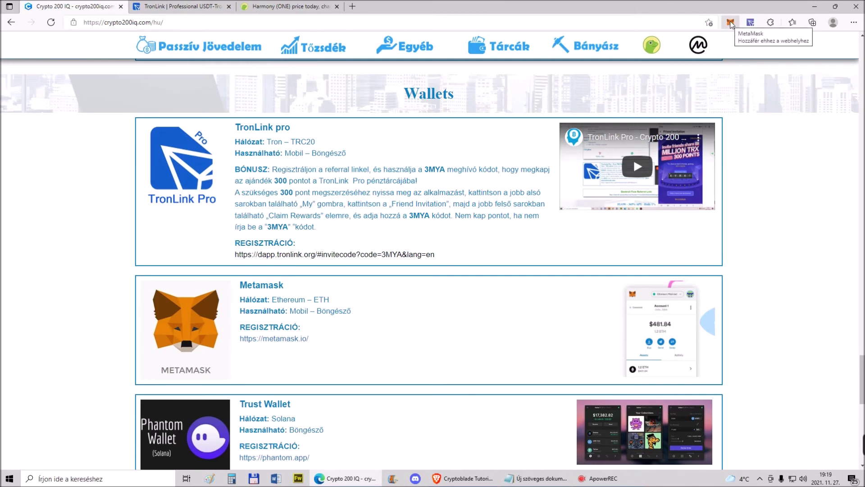
{"action": "left_click", "coordinate": [731, 22]}
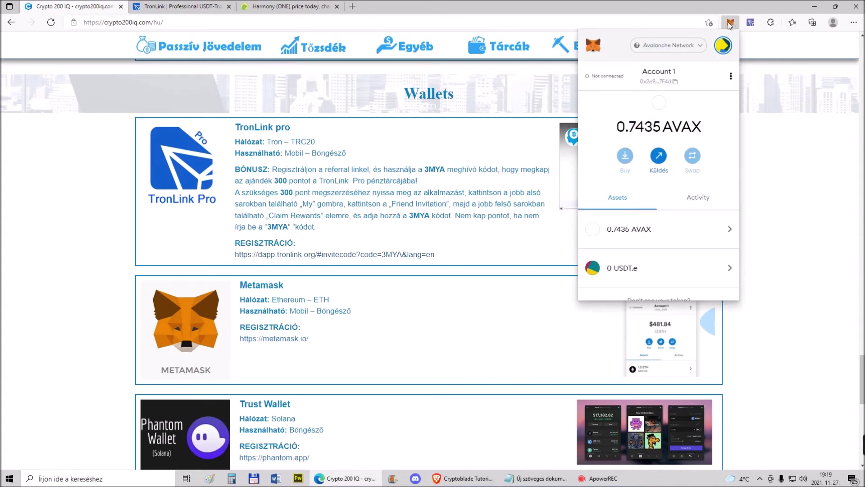
Remove the MetaMask extension through Edge's extension management page
{"action": "right_click", "coordinate": [732, 25]}
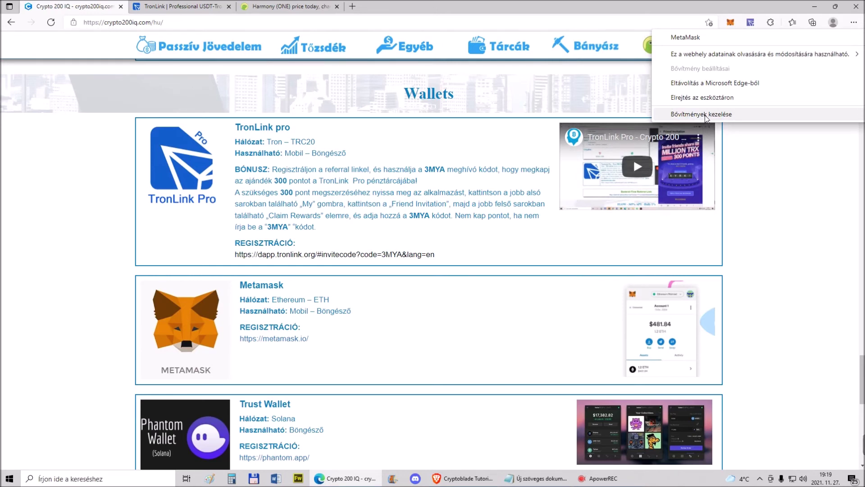
{"action": "left_click", "coordinate": [706, 115]}
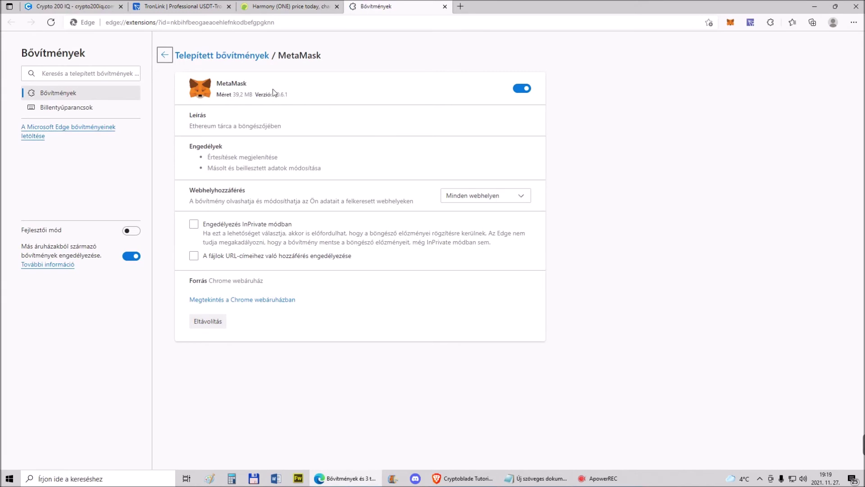
{"action": "left_click", "coordinate": [207, 320]}
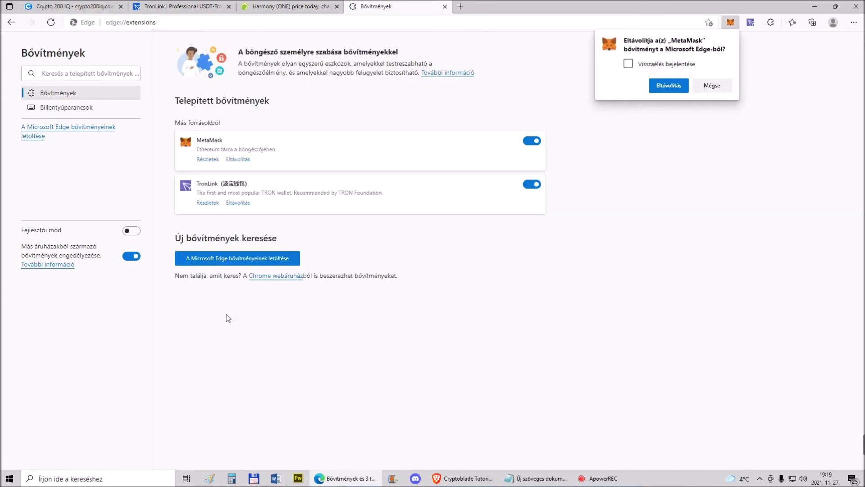
{"action": "left_click", "coordinate": [658, 87]}
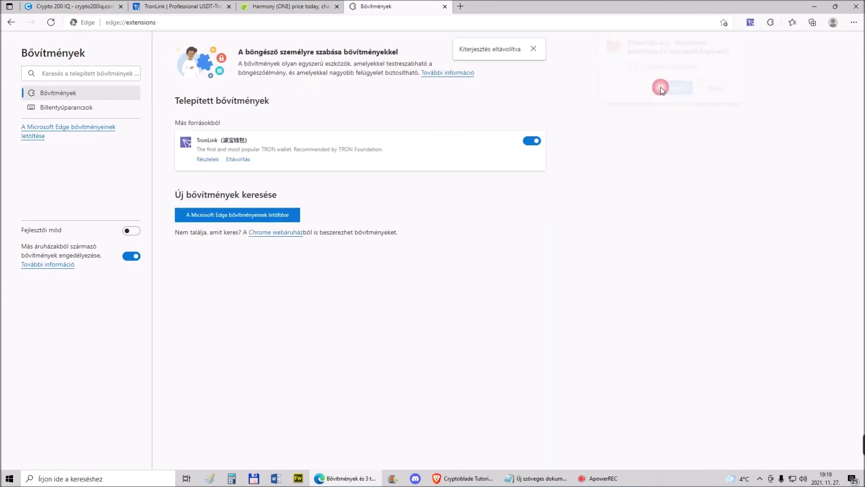
Reinstall MetaMask from metamask.io's download page via its Chrome Web Store listing
{"action": "left_click", "coordinate": [444, 6]}
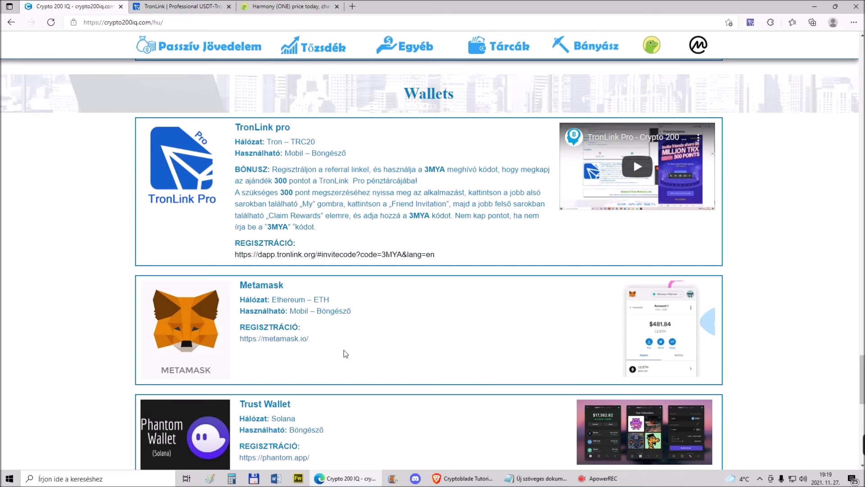
{"action": "left_click", "coordinate": [289, 341]}
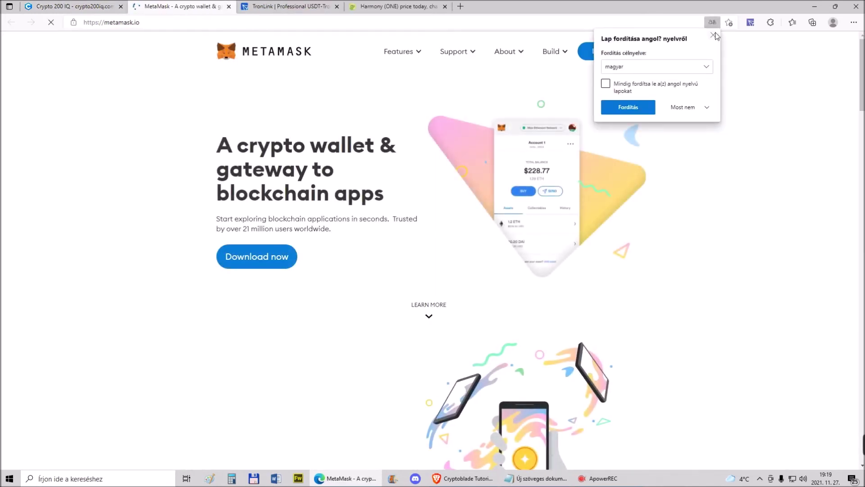
{"action": "left_click", "coordinate": [713, 35]}
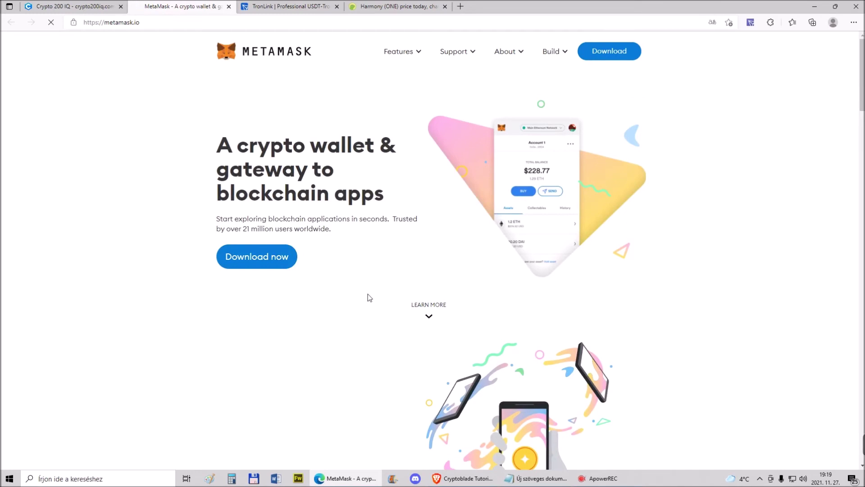
{"action": "left_click", "coordinate": [274, 258]}
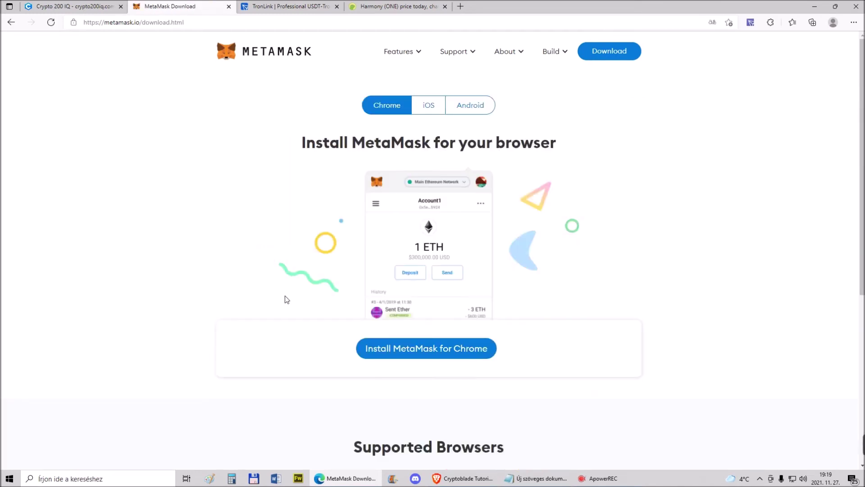
{"action": "left_click", "coordinate": [430, 350]}
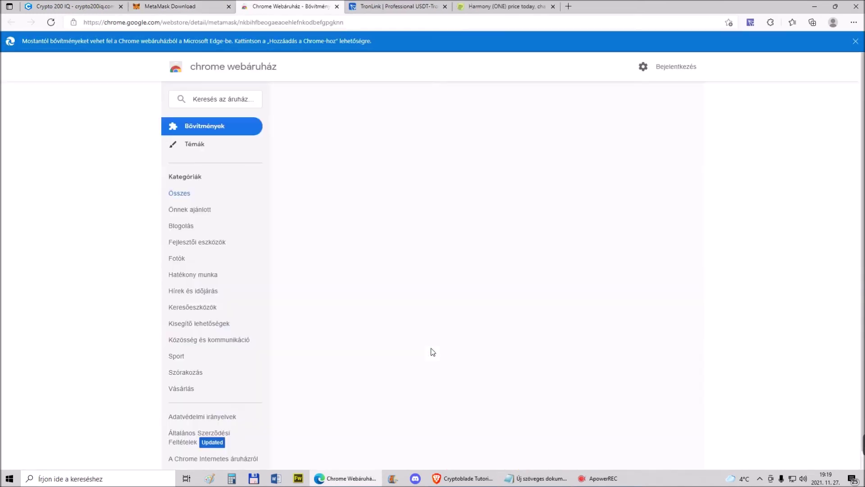
{"action": "left_click", "coordinate": [620, 135]}
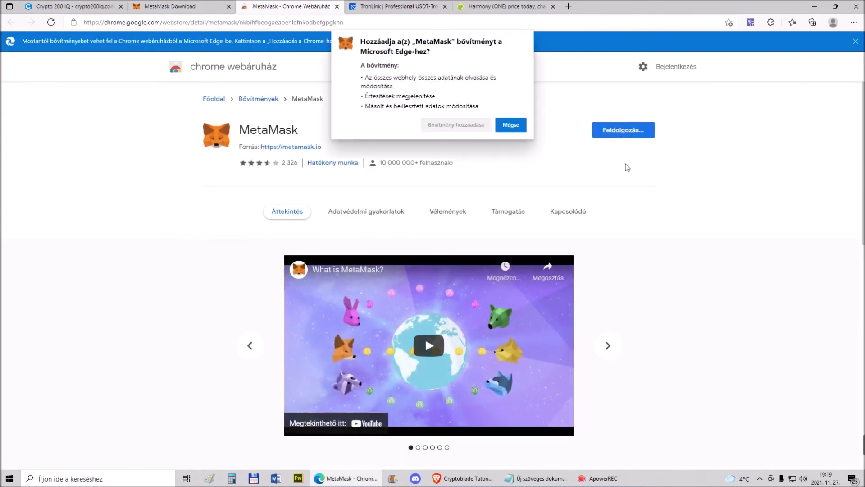
{"action": "left_click", "coordinate": [476, 128]}
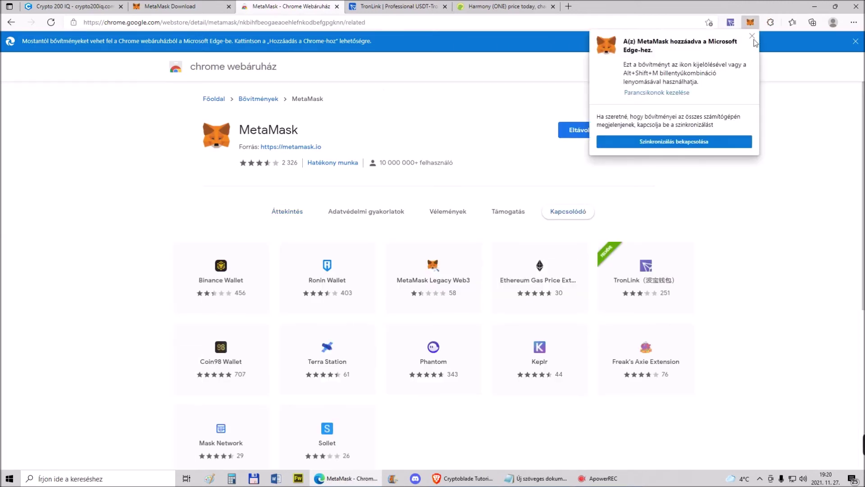
{"action": "left_click", "coordinate": [752, 37]}
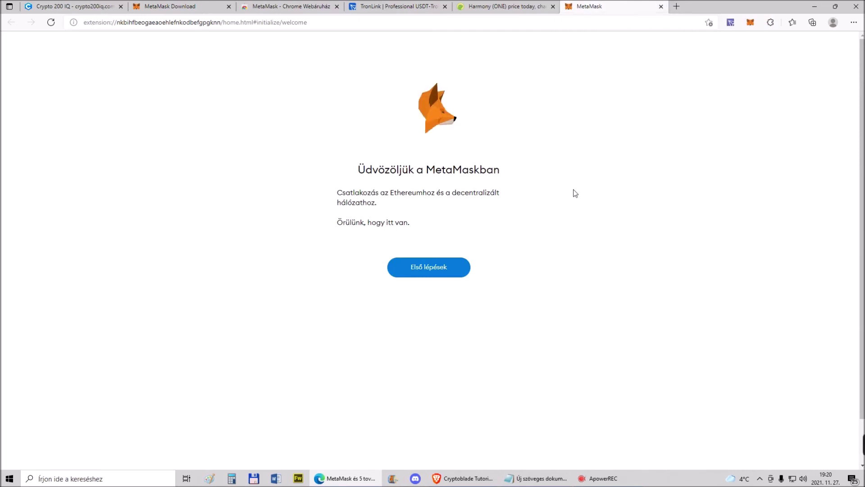
Start MetaMask setup by choosing wallet import and agreeing to share usage data
{"action": "left_click", "coordinate": [447, 268]}
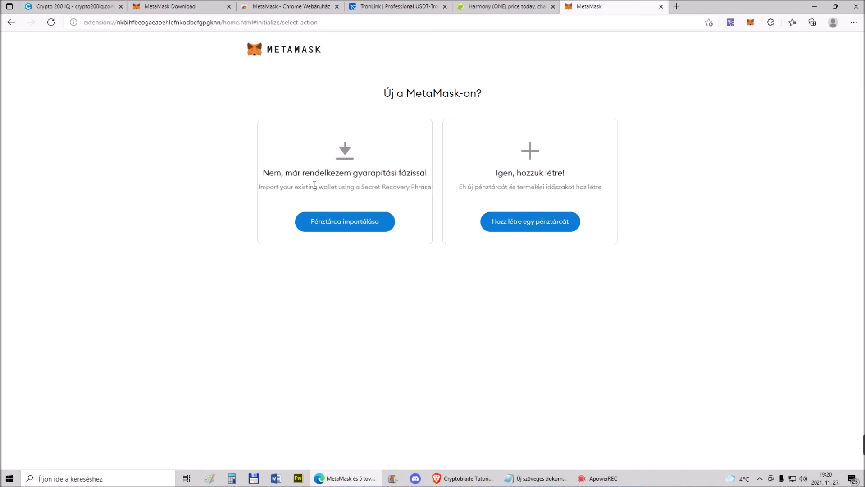
{"action": "left_click", "coordinate": [352, 226]}
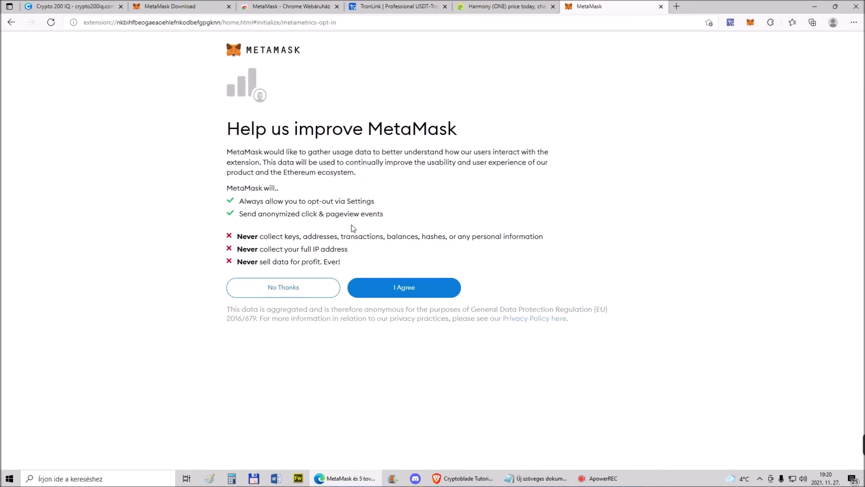
{"action": "left_click", "coordinate": [411, 287]}
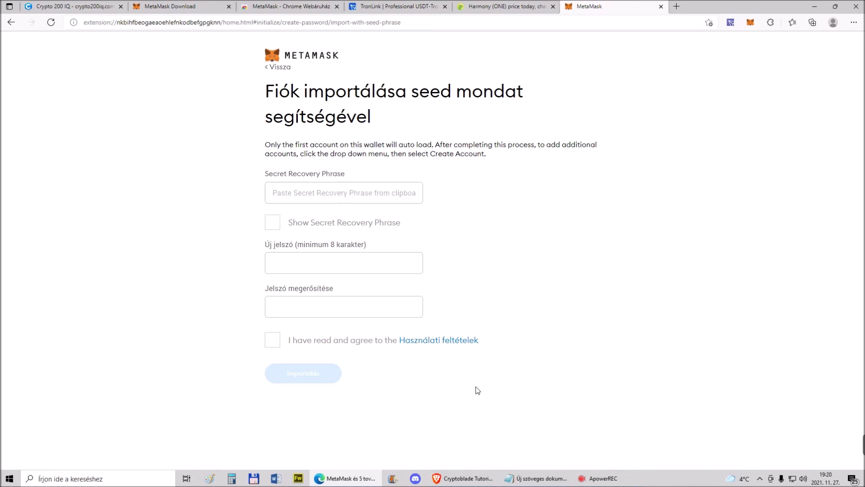
{"action": "left_click", "coordinate": [540, 477]}
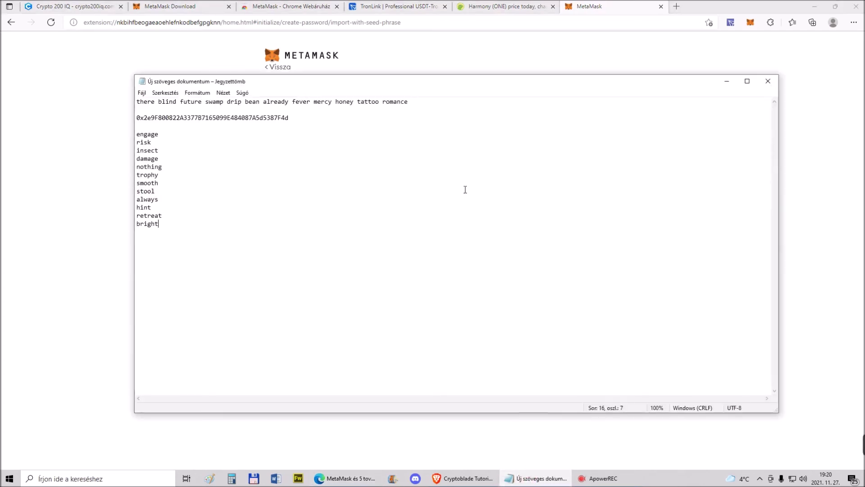
Copy the saved recovery phrase line from the Notepad notes
{"action": "left_click_drag", "start_coordinate": [137, 101], "coordinate": [407, 103]}
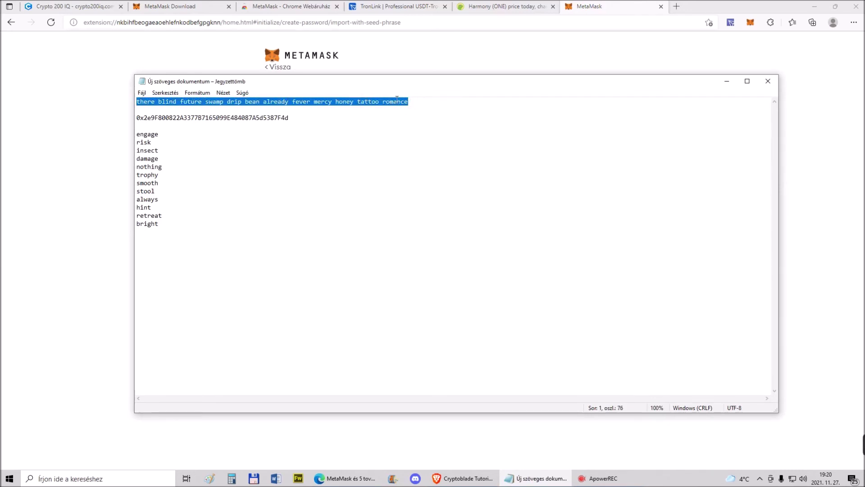
{"action": "right_click", "coordinate": [397, 100]}
{"action": "left_click", "coordinate": [426, 129]}
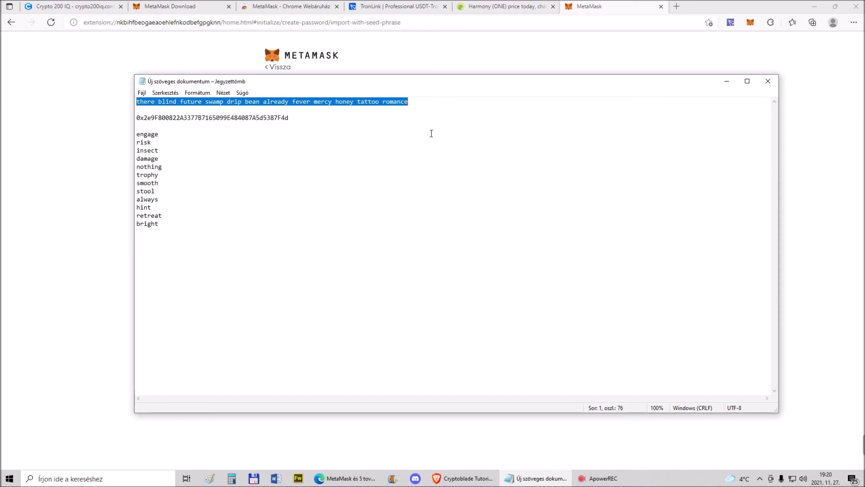
{"action": "left_click", "coordinate": [726, 82]}
{"action": "left_click", "coordinate": [537, 478]}
{"action": "left_click", "coordinate": [728, 81]}
Paste the recovery phrase, set and confirm a new password, and import the wallet
{"action": "left_click", "coordinate": [293, 192]}
{"action": "right_click", "coordinate": [293, 193]}
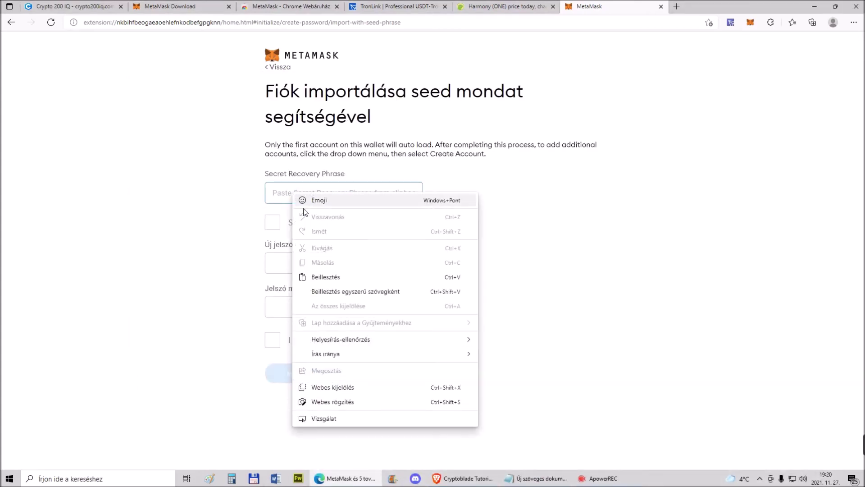
{"action": "left_click", "coordinate": [326, 277]}
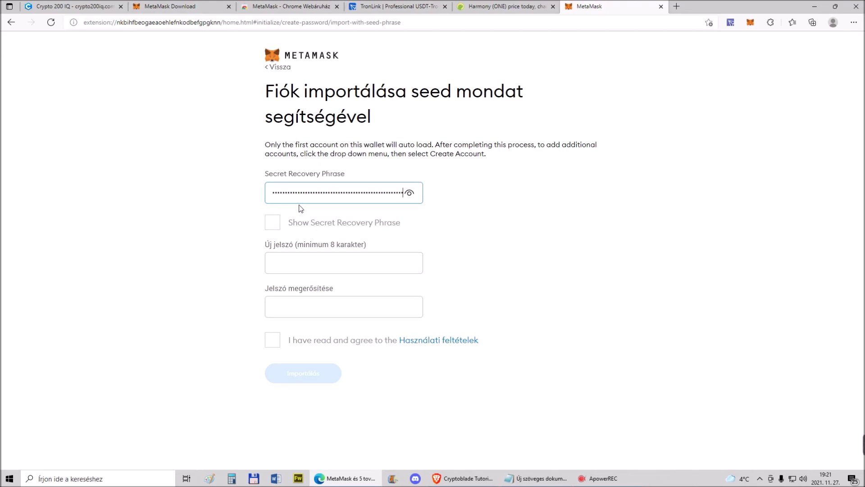
{"action": "left_click", "coordinate": [410, 192]}
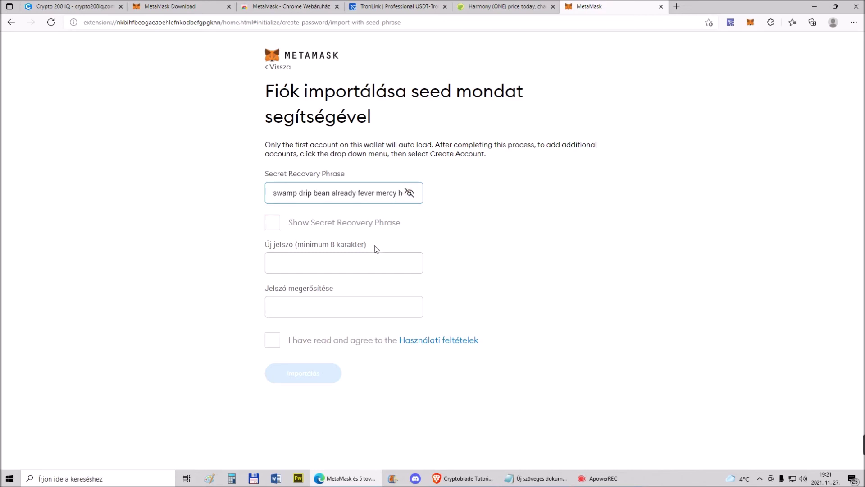
{"action": "left_click", "coordinate": [287, 262]}
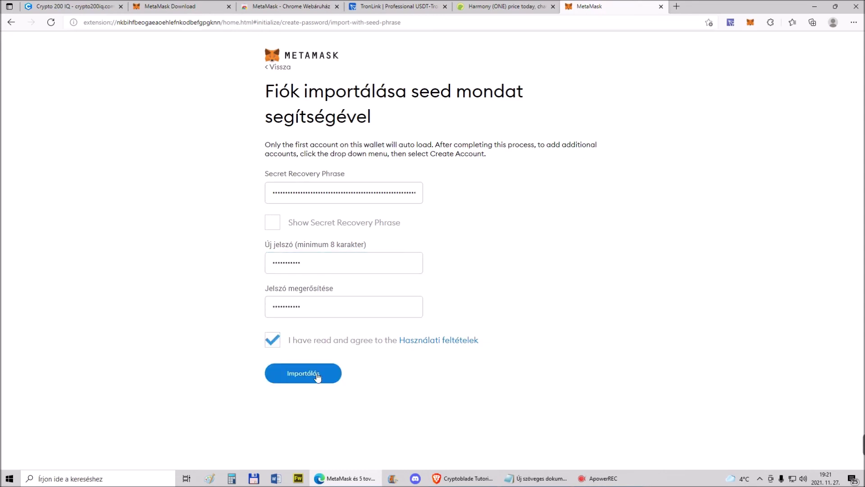
{"action": "left_click", "coordinate": [318, 377]}
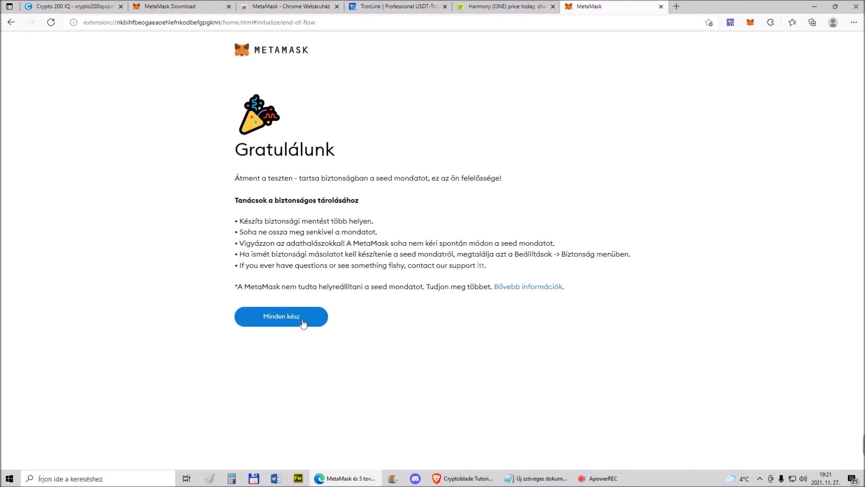
{"action": "left_click", "coordinate": [302, 321]}
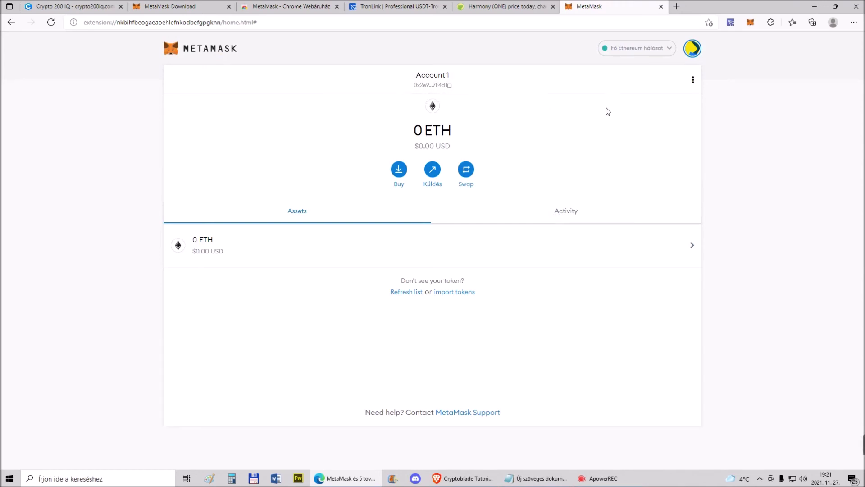
Check MetaMask's network list, showing only Ethereum Mainnet, then return to CoinGecko's Harmony (ONE) tab
{"action": "left_click", "coordinate": [642, 50]}
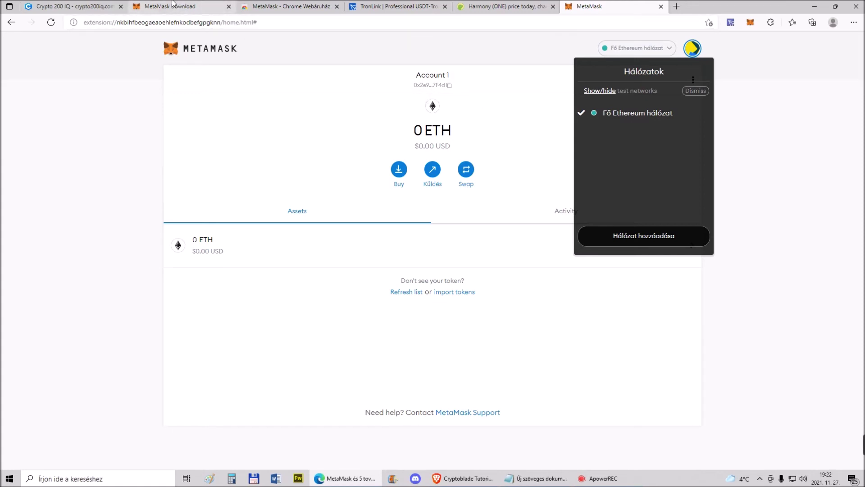
{"action": "left_click", "coordinate": [482, 6]}
{"action": "scroll", "coordinate": [220, 124], "scroll_direction": "up", "scroll_amount": 8}
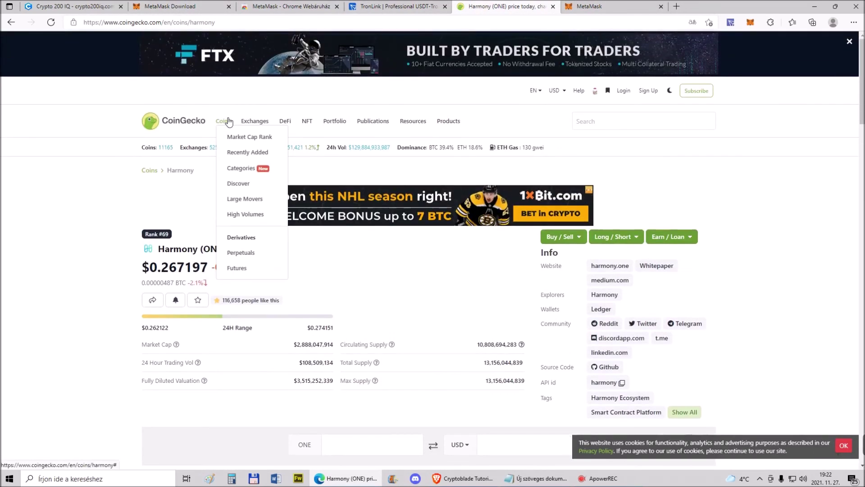
Open Trader Joe from CoinGecko's DEX rankings and launch its trading site in a new tab
{"action": "mouse_move", "coordinate": [248, 126]}
{"action": "left_click", "coordinate": [255, 152]}
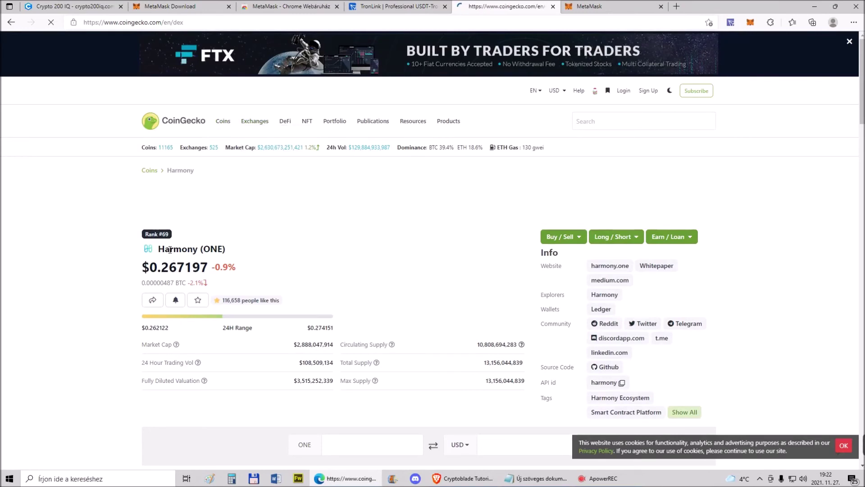
{"action": "scroll", "coordinate": [170, 250], "scroll_direction": "down", "scroll_amount": 4}
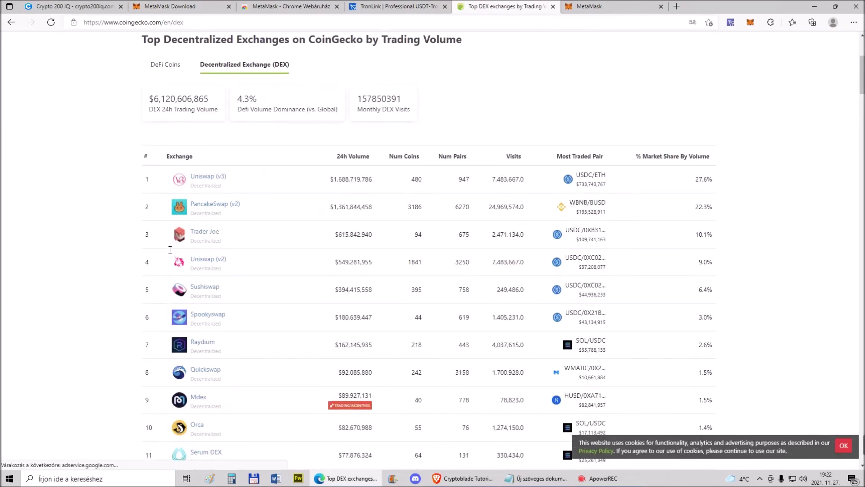
{"action": "left_click", "coordinate": [209, 235]}
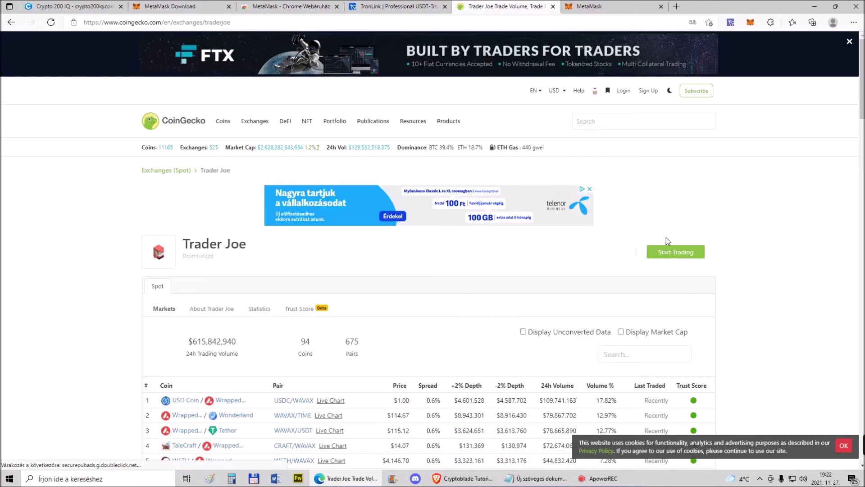
{"action": "left_click", "coordinate": [671, 251]}
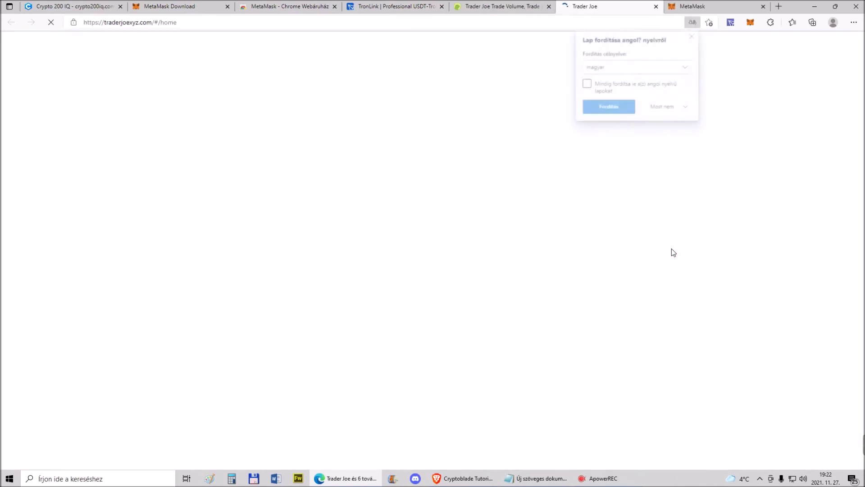
Connect MetaMask Account 1 to Trader Joe
{"action": "left_click", "coordinate": [691, 34]}
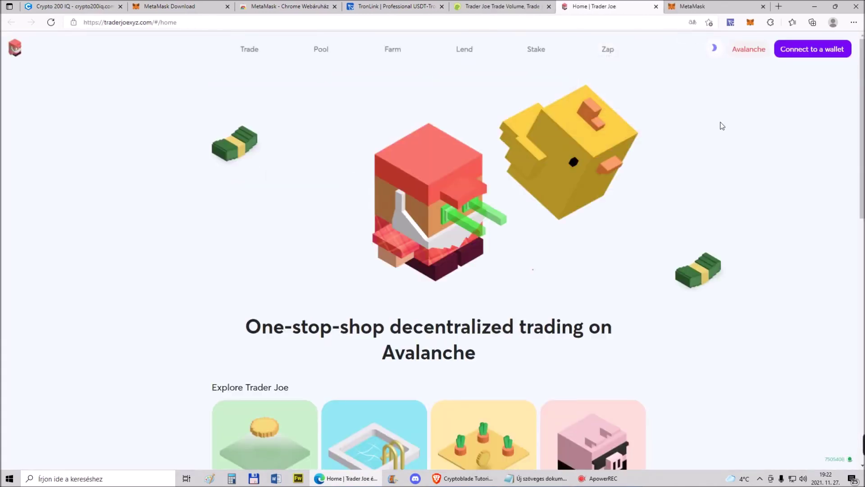
{"action": "left_click", "coordinate": [797, 51]}
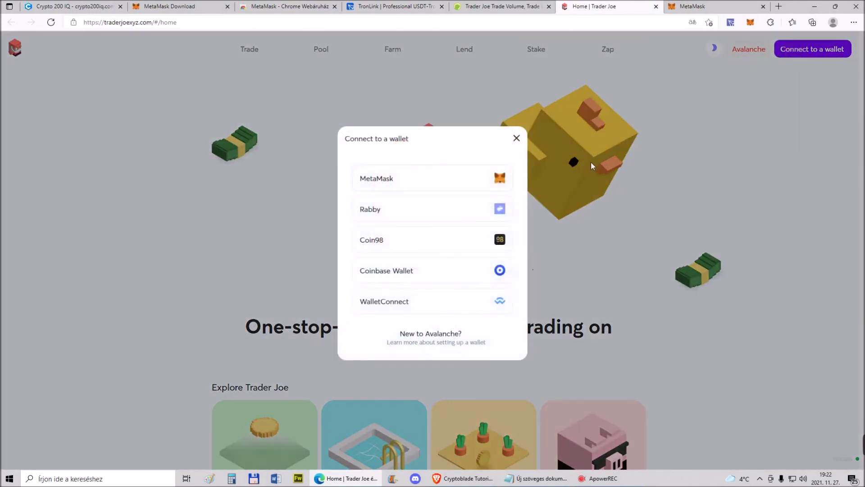
{"action": "left_click", "coordinate": [449, 178]}
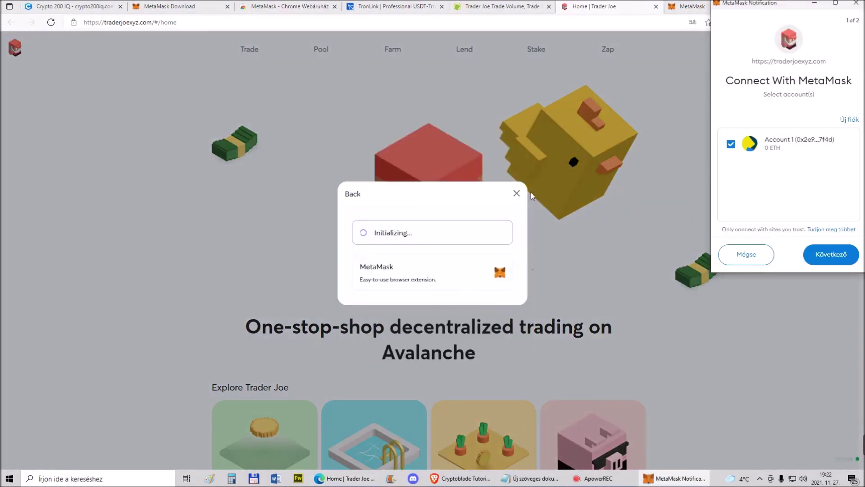
{"action": "left_click", "coordinate": [835, 253]}
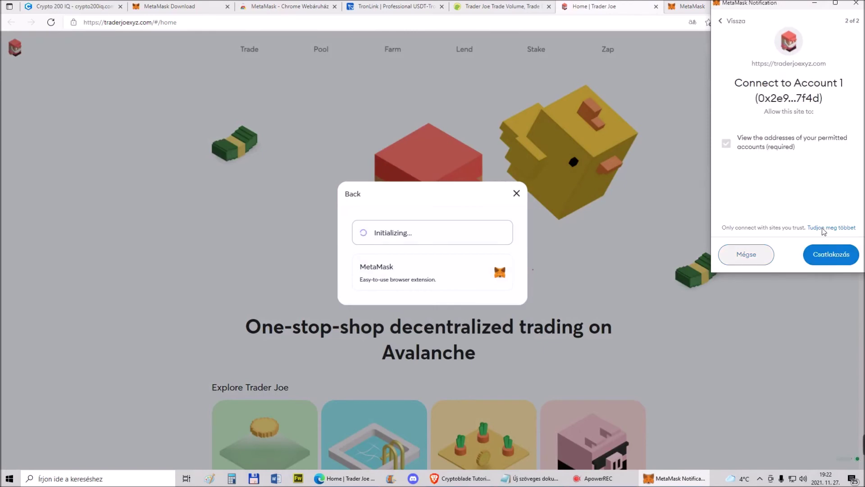
{"action": "left_click", "coordinate": [824, 255]}
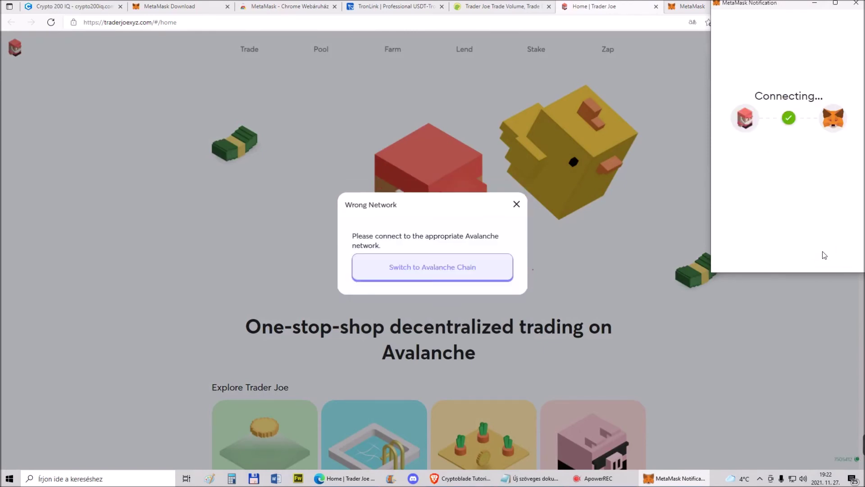
Add and switch to the Avalanche Mainnet C-Chain network, confirming the 0.7435 AVAX balance
{"action": "left_click", "coordinate": [446, 271]}
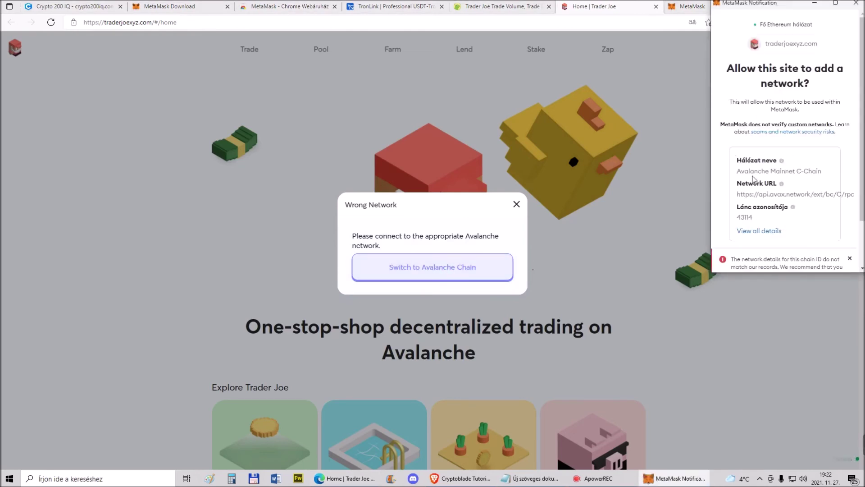
{"action": "scroll", "coordinate": [772, 194], "scroll_direction": "down", "scroll_amount": 3}
{"action": "left_click", "coordinate": [816, 253]}
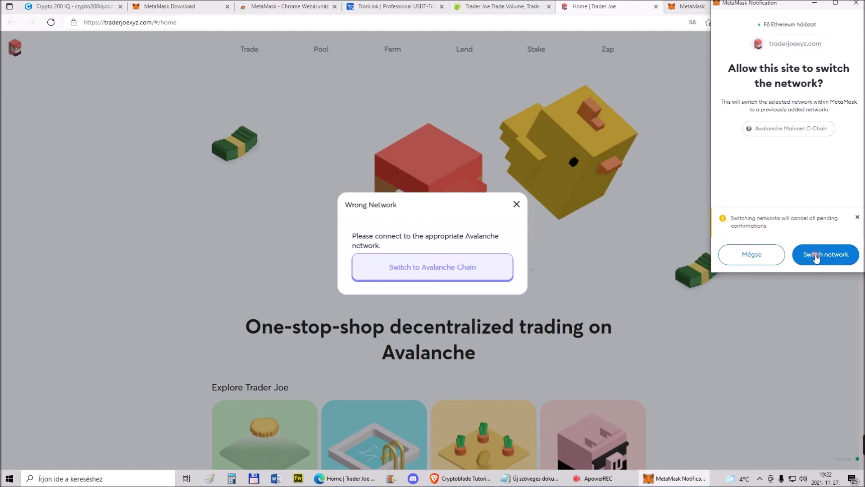
{"action": "left_click", "coordinate": [816, 255]}
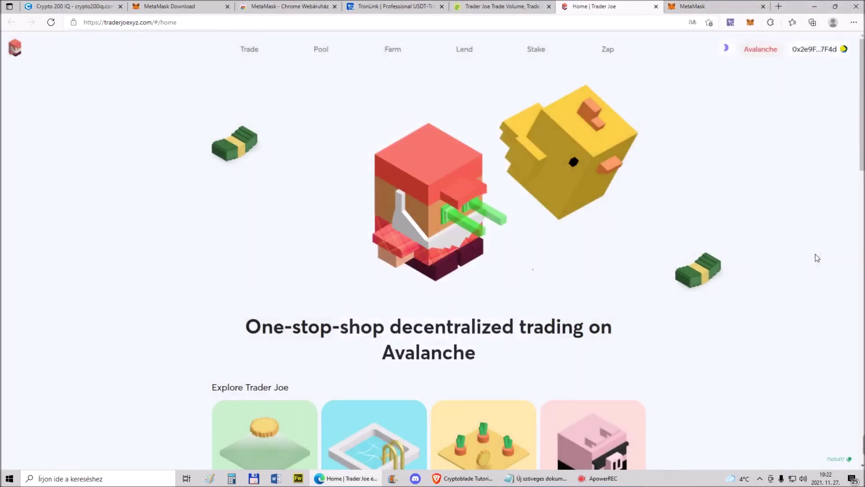
{"action": "left_click", "coordinate": [750, 24]}
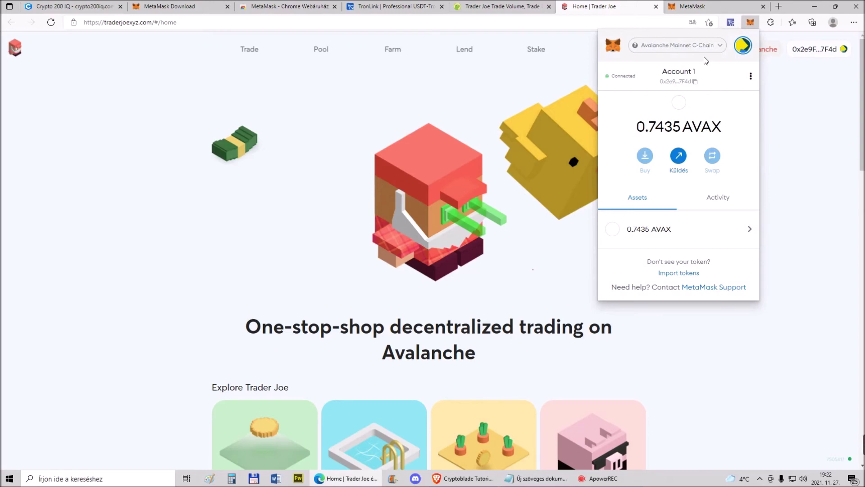
Close the MetaMask download, web store and TronLink tabs and return to CoinGecko's DEX list
{"action": "left_click", "coordinate": [183, 3]}
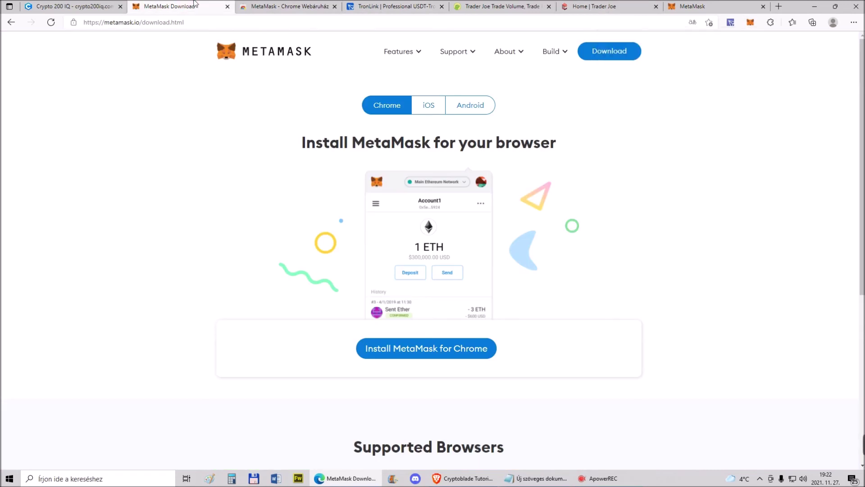
{"action": "left_click", "coordinate": [496, 6]}
{"action": "left_click", "coordinate": [228, 7]}
{"action": "left_click", "coordinate": [227, 6]}
{"action": "left_click", "coordinate": [227, 6]}
{"action": "mouse_move", "coordinate": [223, 121]}
{"action": "left_click", "coordinate": [11, 22]}
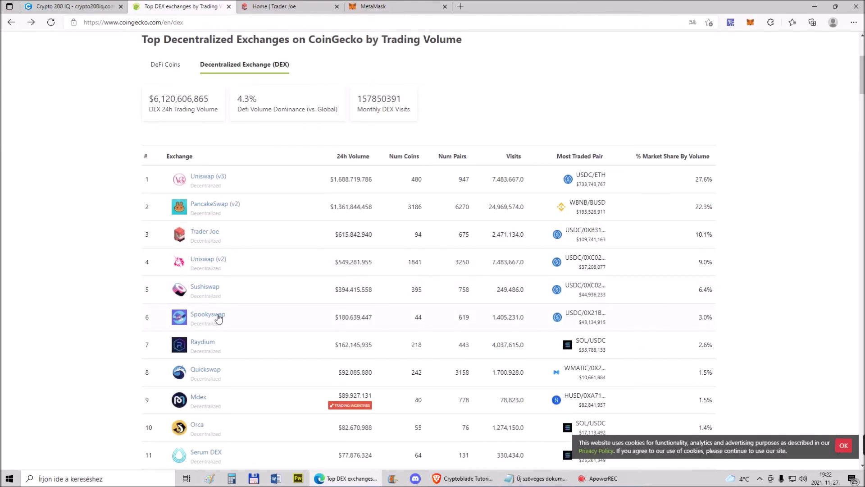
Open SpookySwap from the DEX list, connect MetaMask Account 1, and switch to Fantom Opera
{"action": "left_click", "coordinate": [219, 318]}
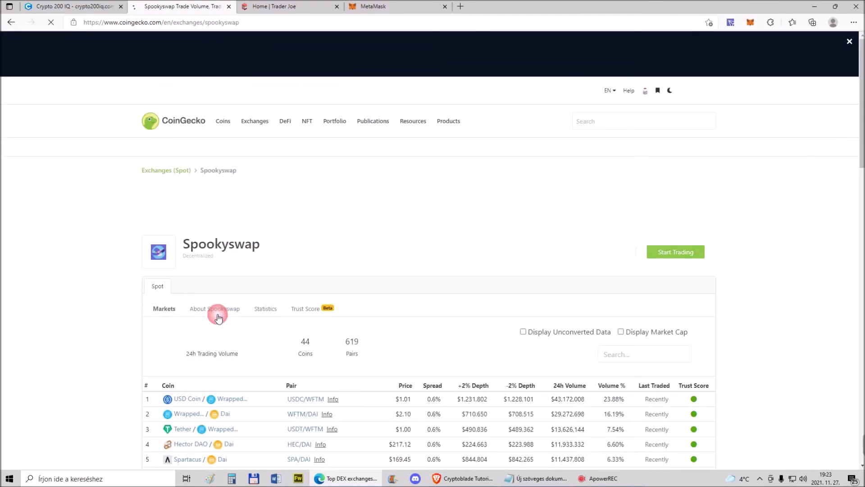
{"action": "left_click", "coordinate": [661, 251]}
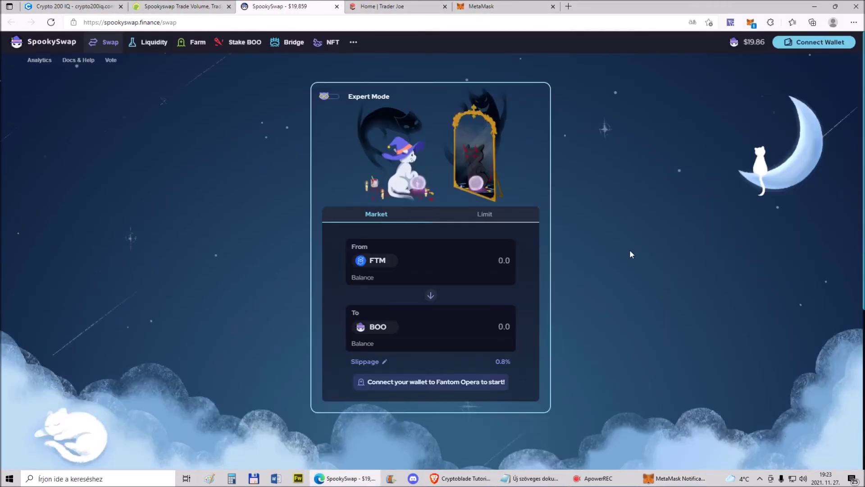
{"action": "left_click", "coordinate": [750, 22]}
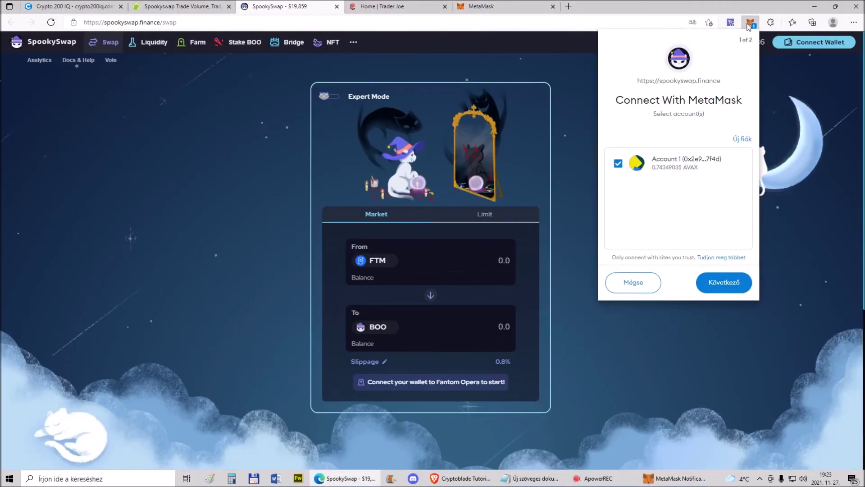
{"action": "left_click", "coordinate": [723, 284]}
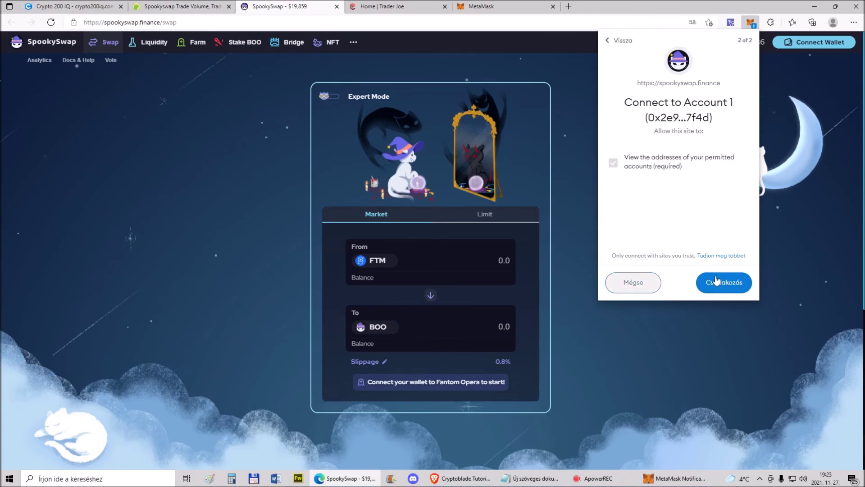
{"action": "left_click", "coordinate": [717, 280]}
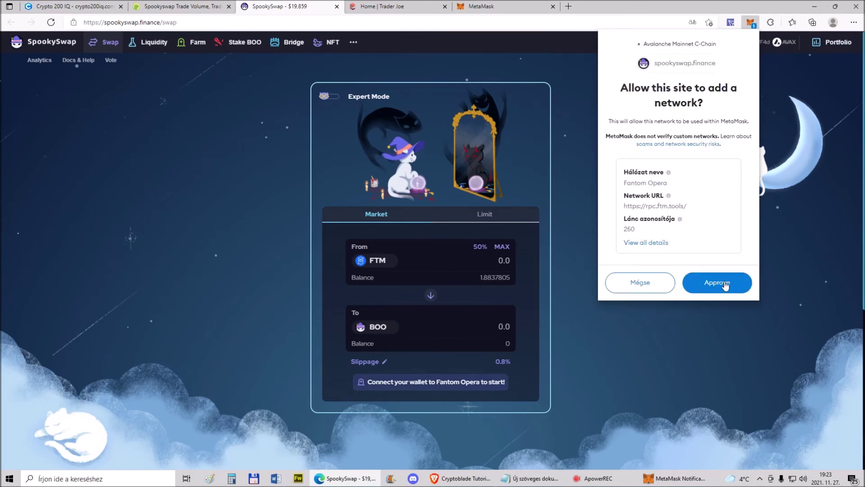
{"action": "left_click", "coordinate": [725, 285]}
{"action": "left_click", "coordinate": [725, 285]}
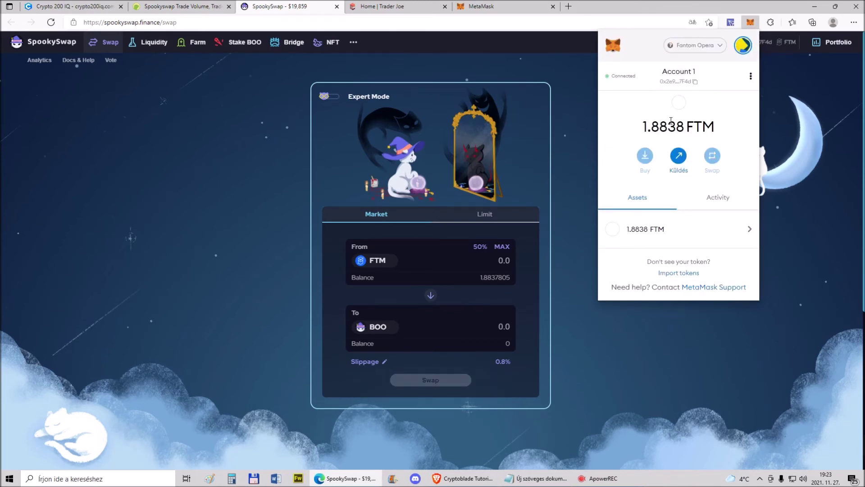
Switch the wallet to Ethereum, then Avalanche, then back to Fantom Opera, and close the popup
{"action": "left_click", "coordinate": [699, 45]}
{"action": "left_click", "coordinate": [681, 118]}
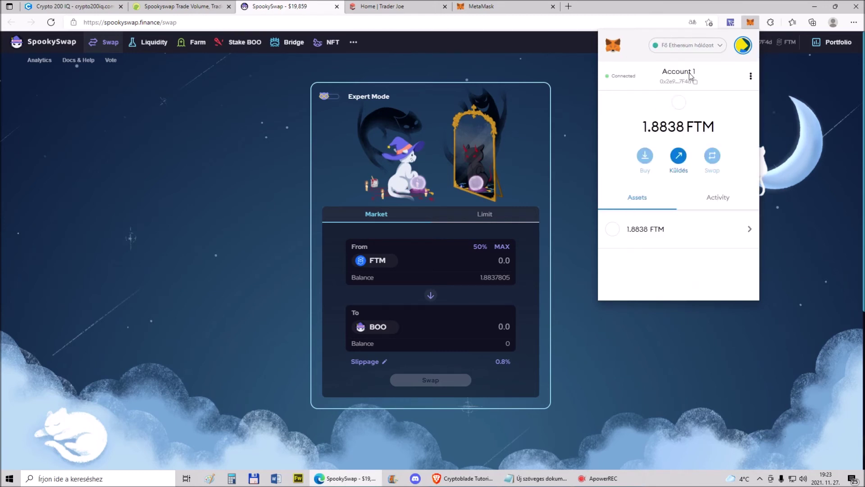
{"action": "left_click", "coordinate": [686, 45]}
{"action": "left_click", "coordinate": [683, 151]}
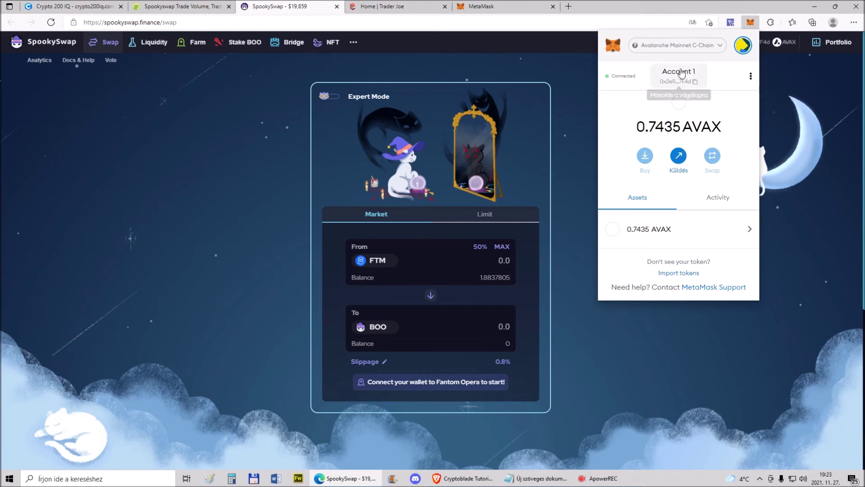
{"action": "left_click", "coordinate": [686, 45]}
{"action": "left_click", "coordinate": [682, 149]}
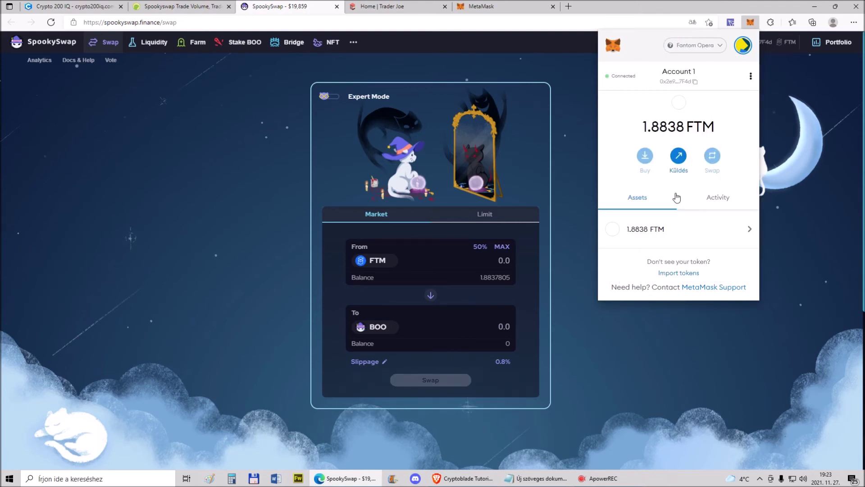
{"action": "left_click", "coordinate": [225, 202]}
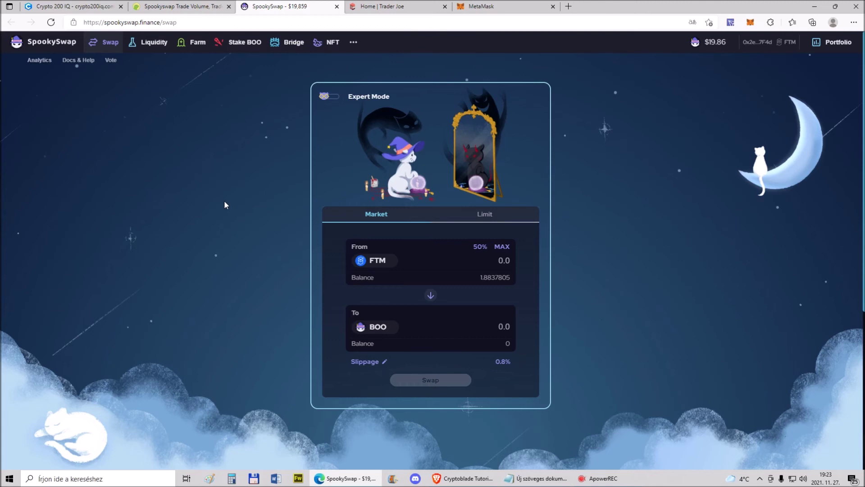
Bring up the MetaMask popup showing Account 1's 1.8838 FTM balance
{"action": "left_click", "coordinate": [750, 22]}
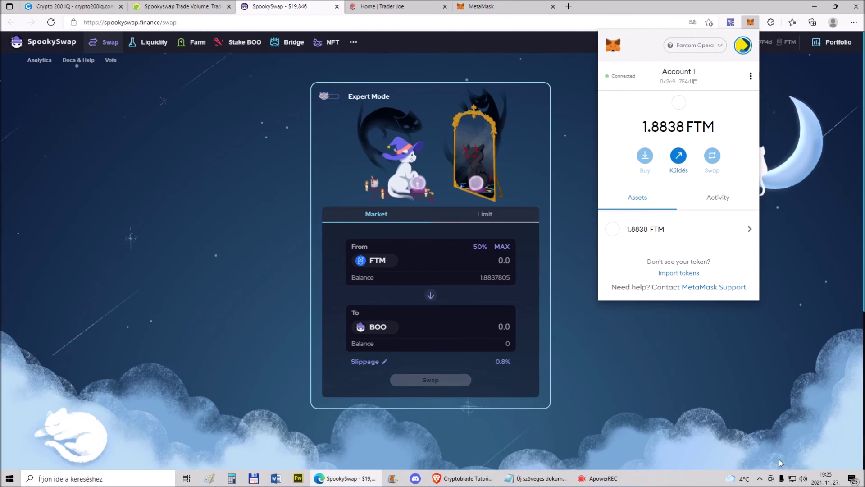
Check Avast Premium Security from the tray, close it, and dismiss the MetaMask popup
{"action": "left_click", "coordinate": [761, 479]}
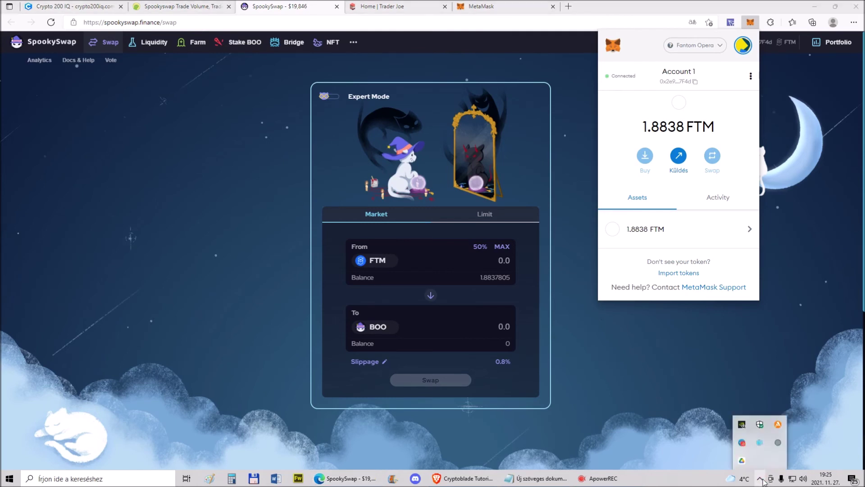
{"action": "left_click", "coordinate": [779, 425]}
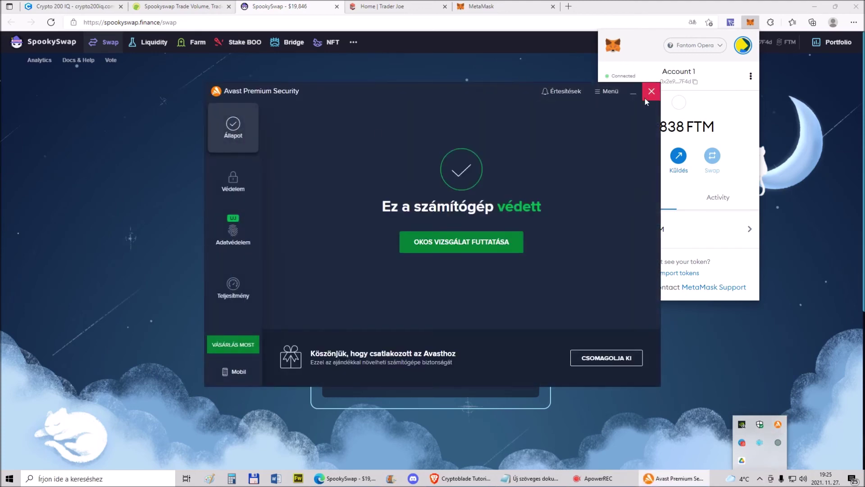
{"action": "left_click", "coordinate": [651, 92]}
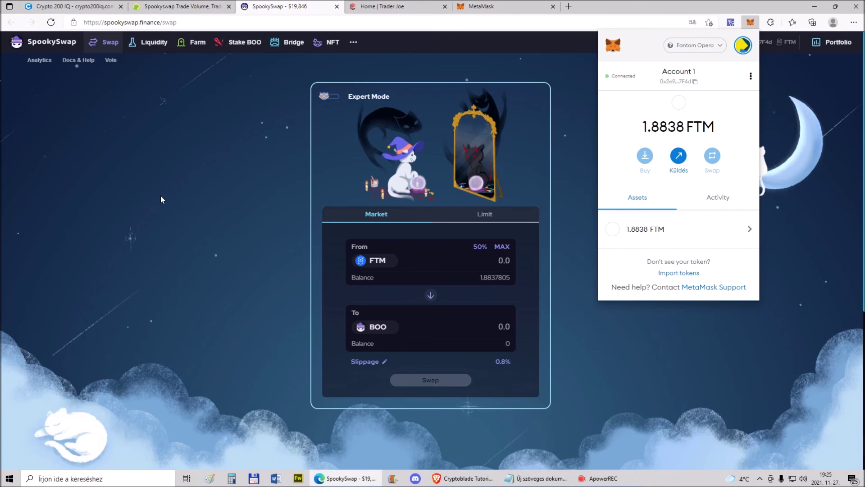
{"action": "left_click", "coordinate": [175, 179]}
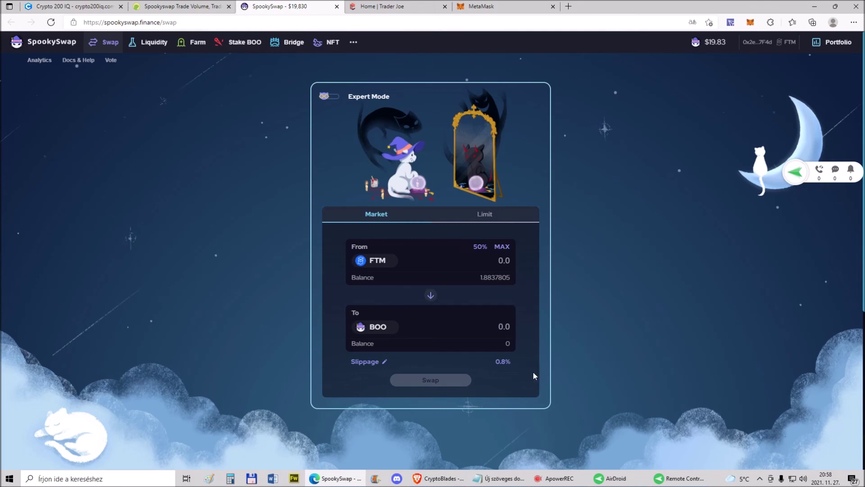
Open the phone's Play Store through AirDroid, then return to the Crypto 200 IQ Wallets page
{"action": "left_click", "coordinate": [676, 480]}
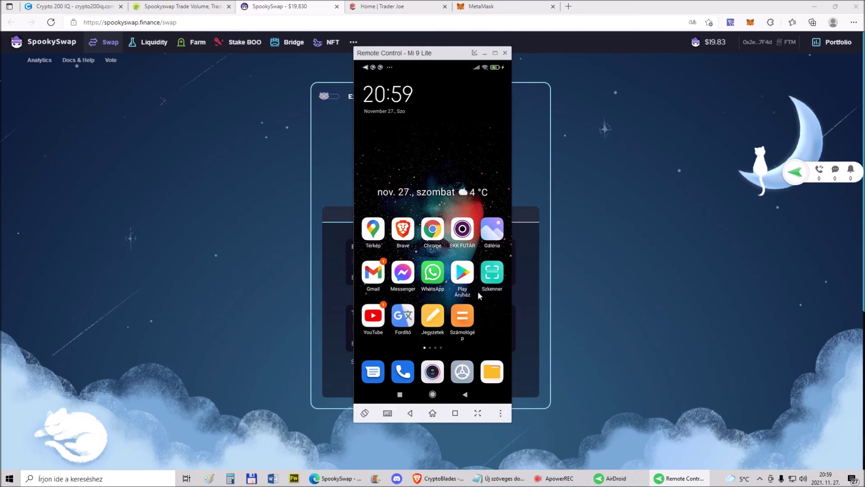
{"action": "left_click", "coordinate": [470, 277]}
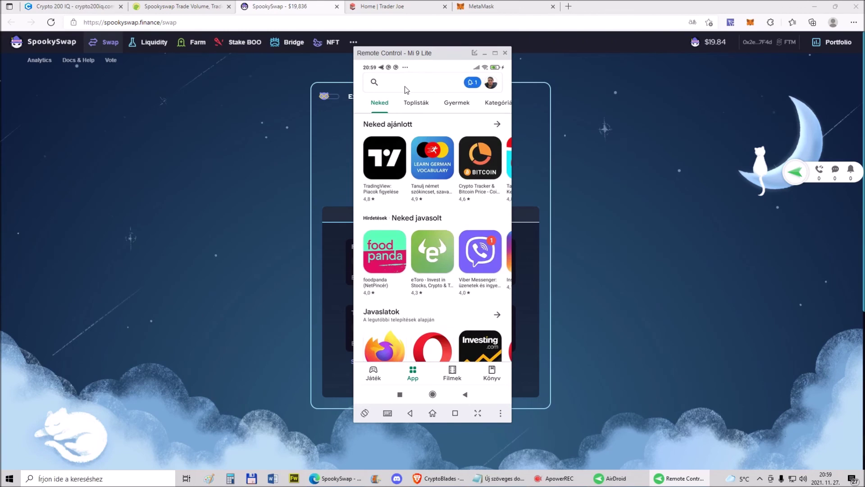
{"action": "left_click", "coordinate": [77, 7]}
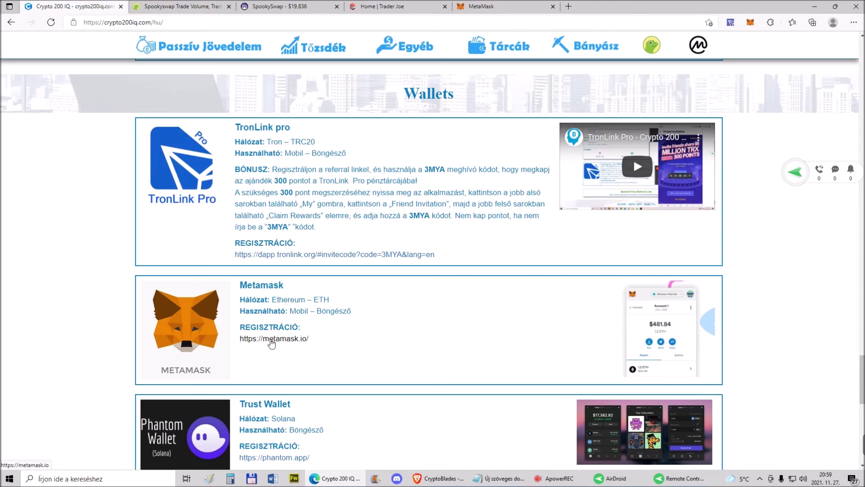
Open MetaMask's download page from the Wallets list and bring the phone mirror back
{"action": "left_click", "coordinate": [271, 341]}
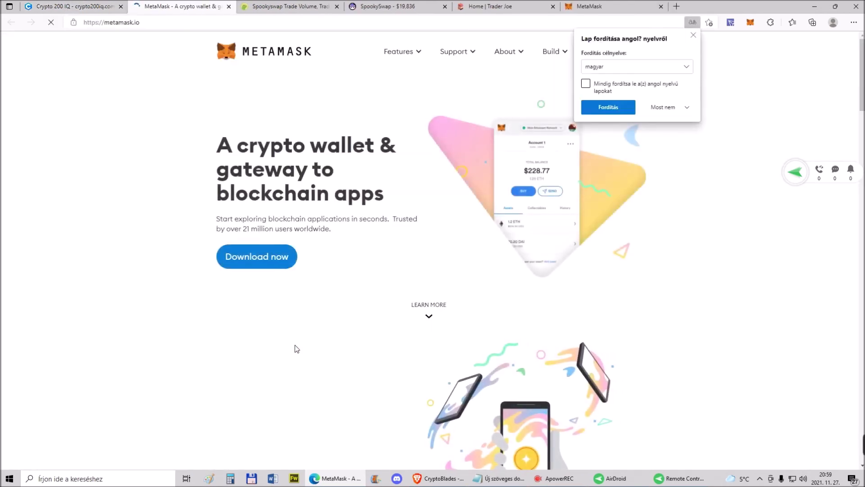
{"action": "left_click", "coordinate": [258, 261]}
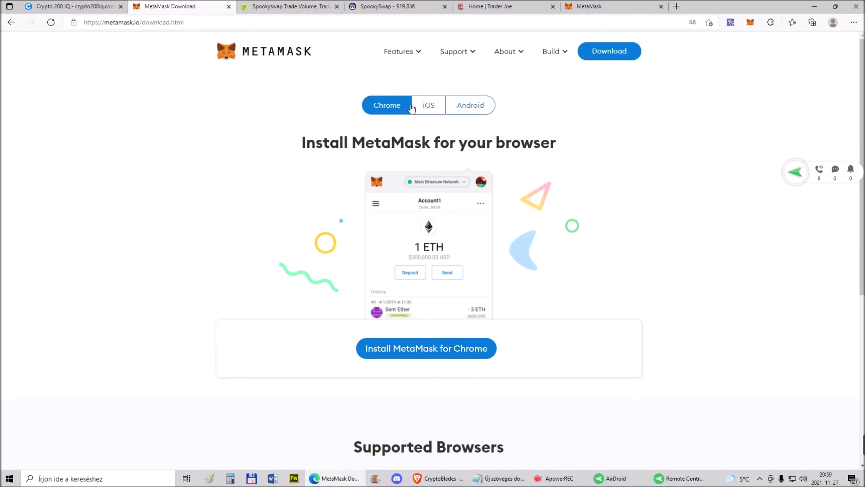
{"action": "left_click", "coordinate": [682, 471]}
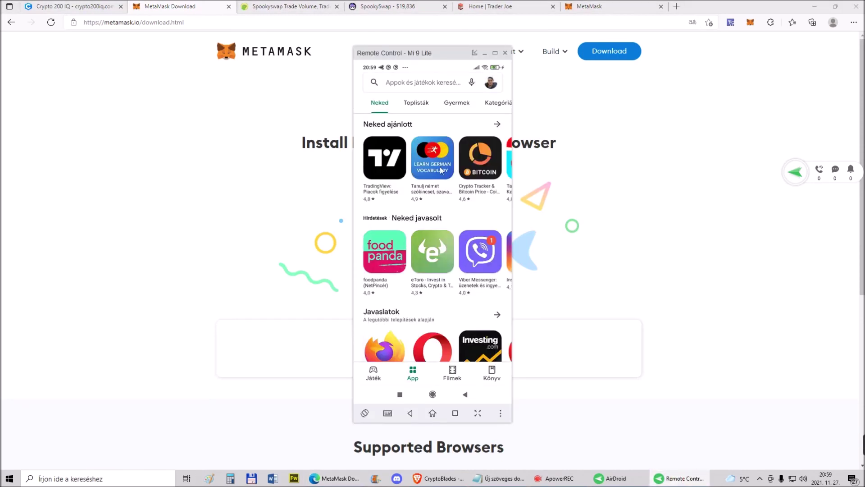
Search the Play Store for 'metamas' and open the MetaMask app's store page
{"action": "left_click", "coordinate": [404, 83]}
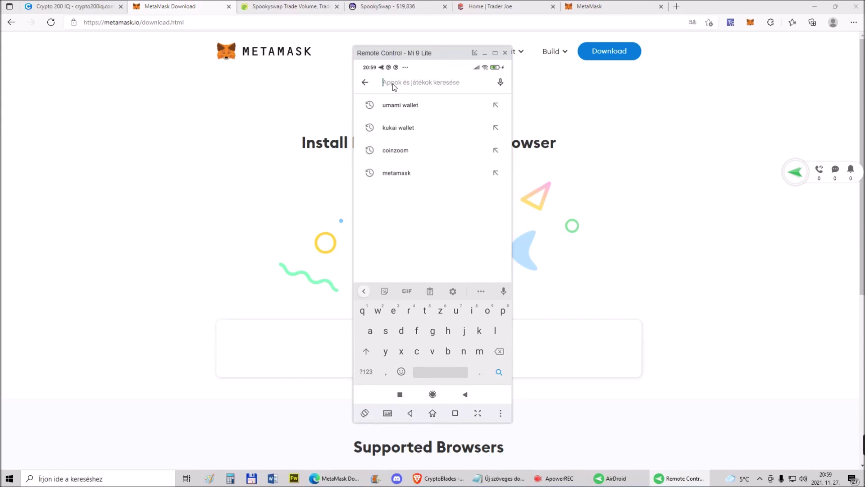
{"action": "type", "text": "m"}
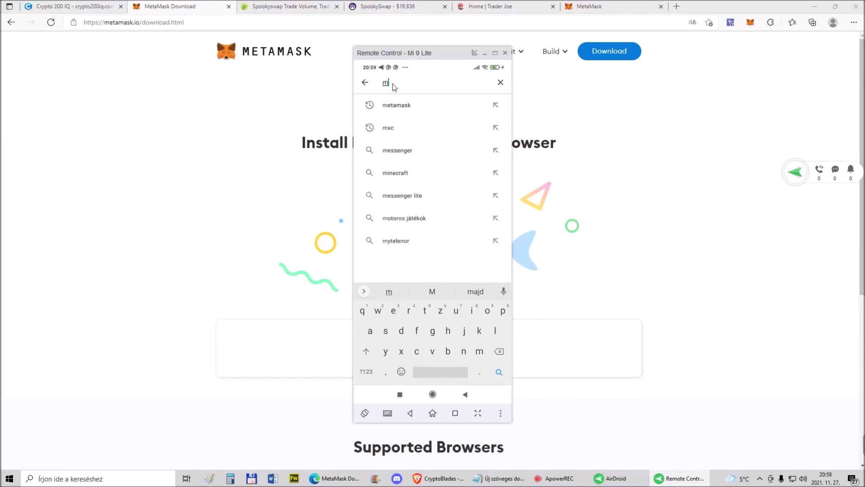
{"action": "type", "text": "etamas"}
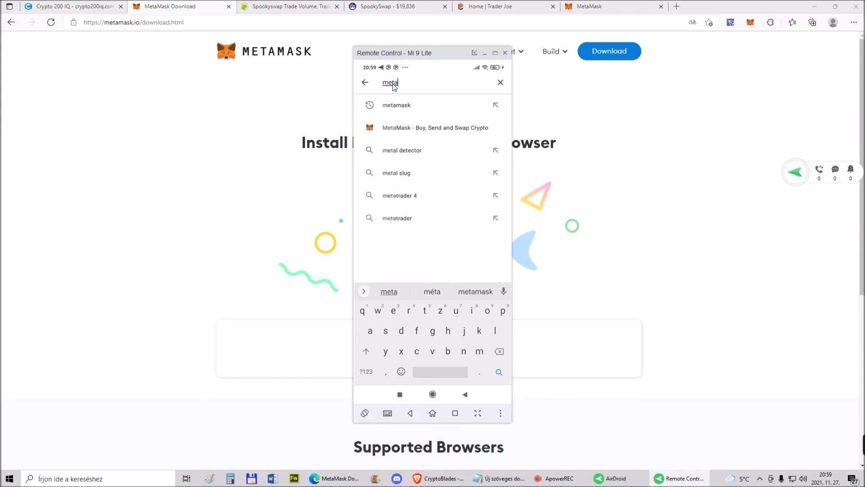
{"action": "left_click", "coordinate": [415, 130]}
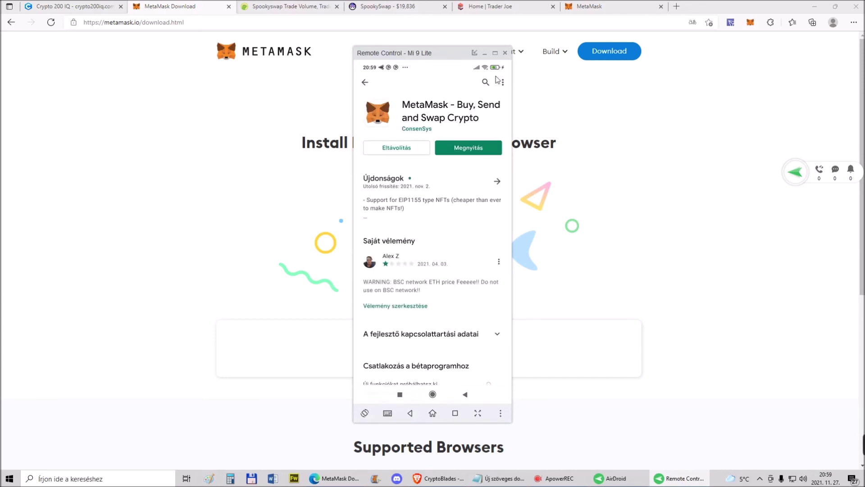
Return to the phone's home screen and launch the MetaMask app
{"action": "left_click", "coordinate": [365, 82]}
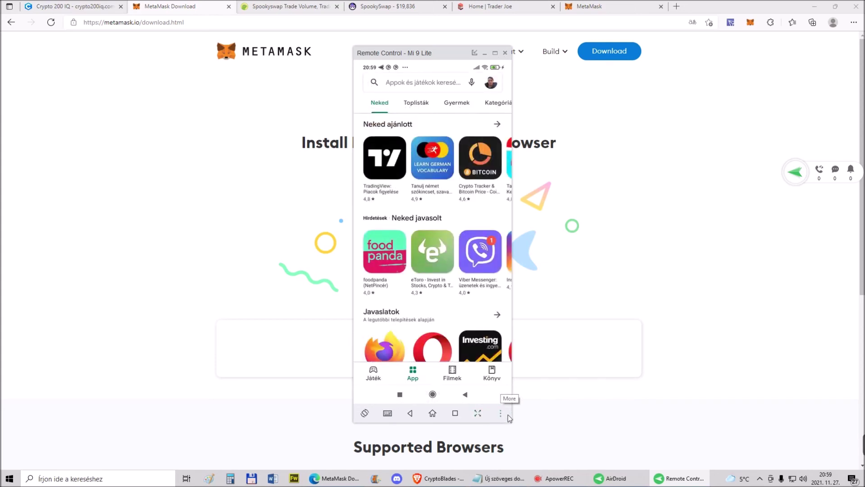
{"action": "left_click", "coordinate": [465, 394]}
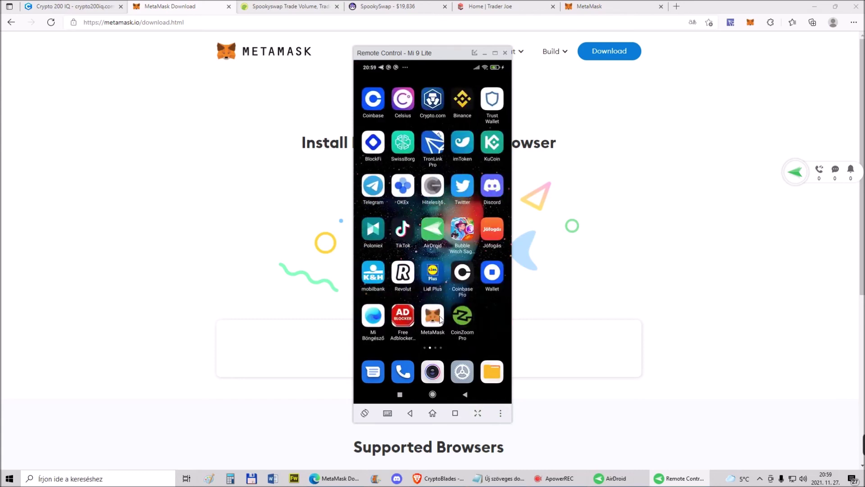
{"action": "left_click", "coordinate": [441, 318]}
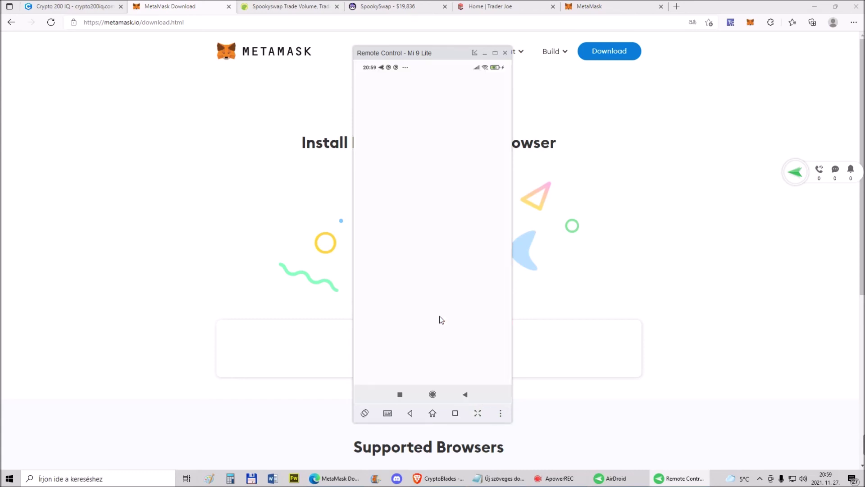
Enlarge the phone mirror and scroll MetaMask's network list to Avalanche Network and Fantom Opera
{"action": "left_click", "coordinate": [495, 53]}
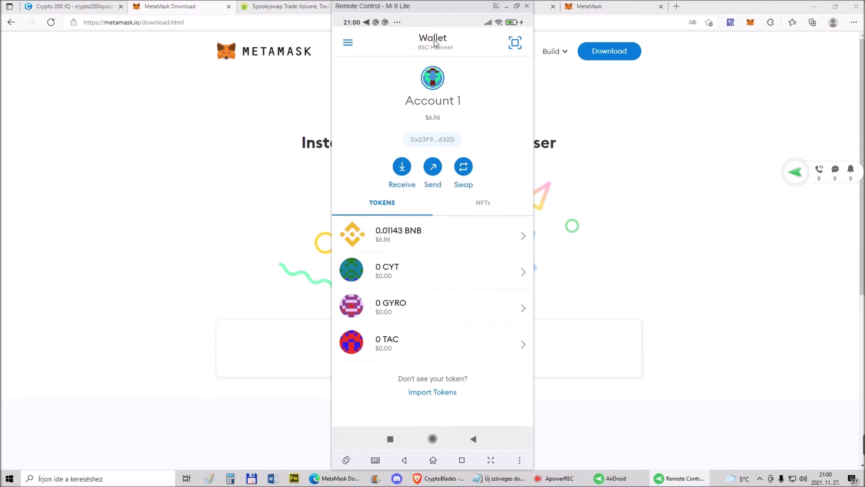
{"action": "left_click", "coordinate": [435, 48]}
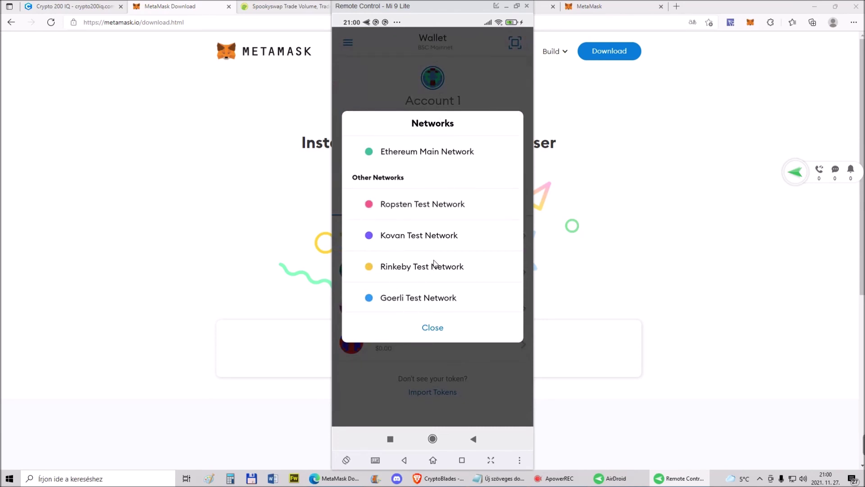
{"action": "scroll", "coordinate": [510, 142], "scroll_direction": "down", "scroll_amount": 5}
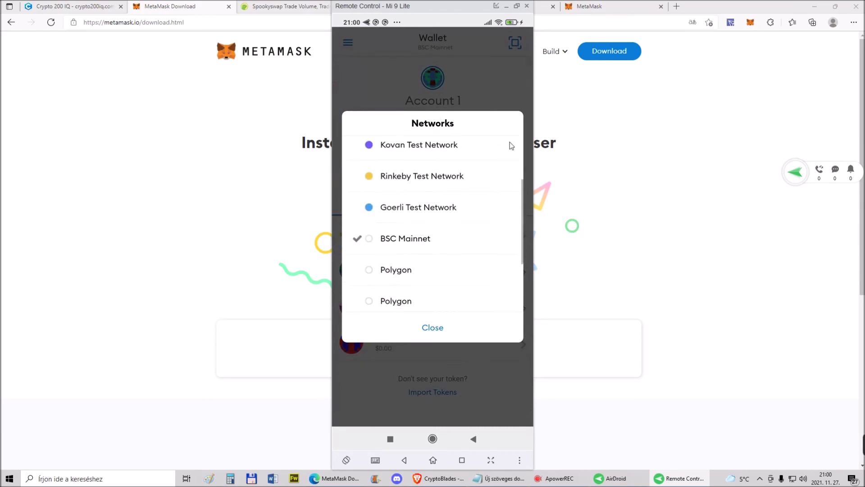